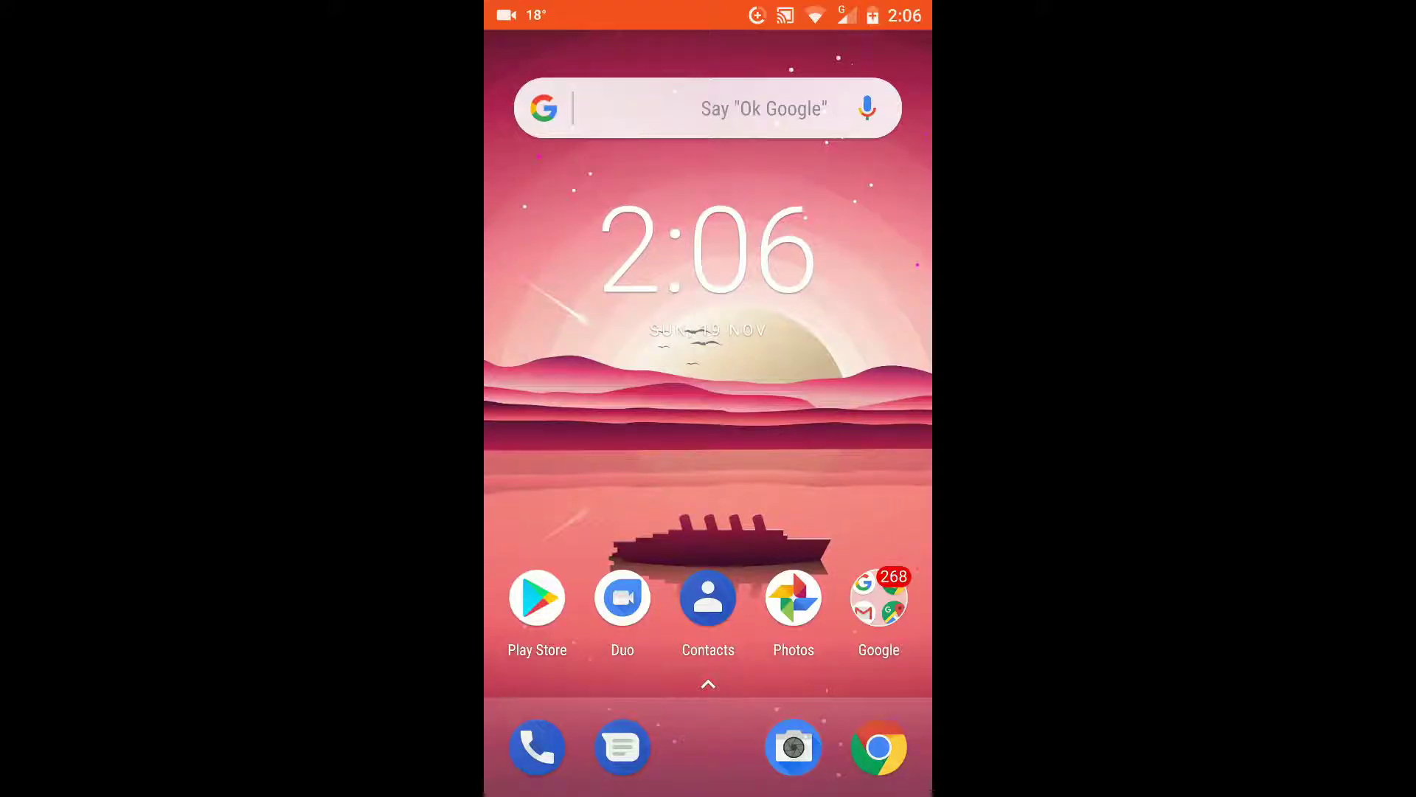
Step: Search the Play Store for "Du sc" and choose the suggestion "DU Recorder – Screen Recorder, Video Editor, Live"
left_click(549, 634)
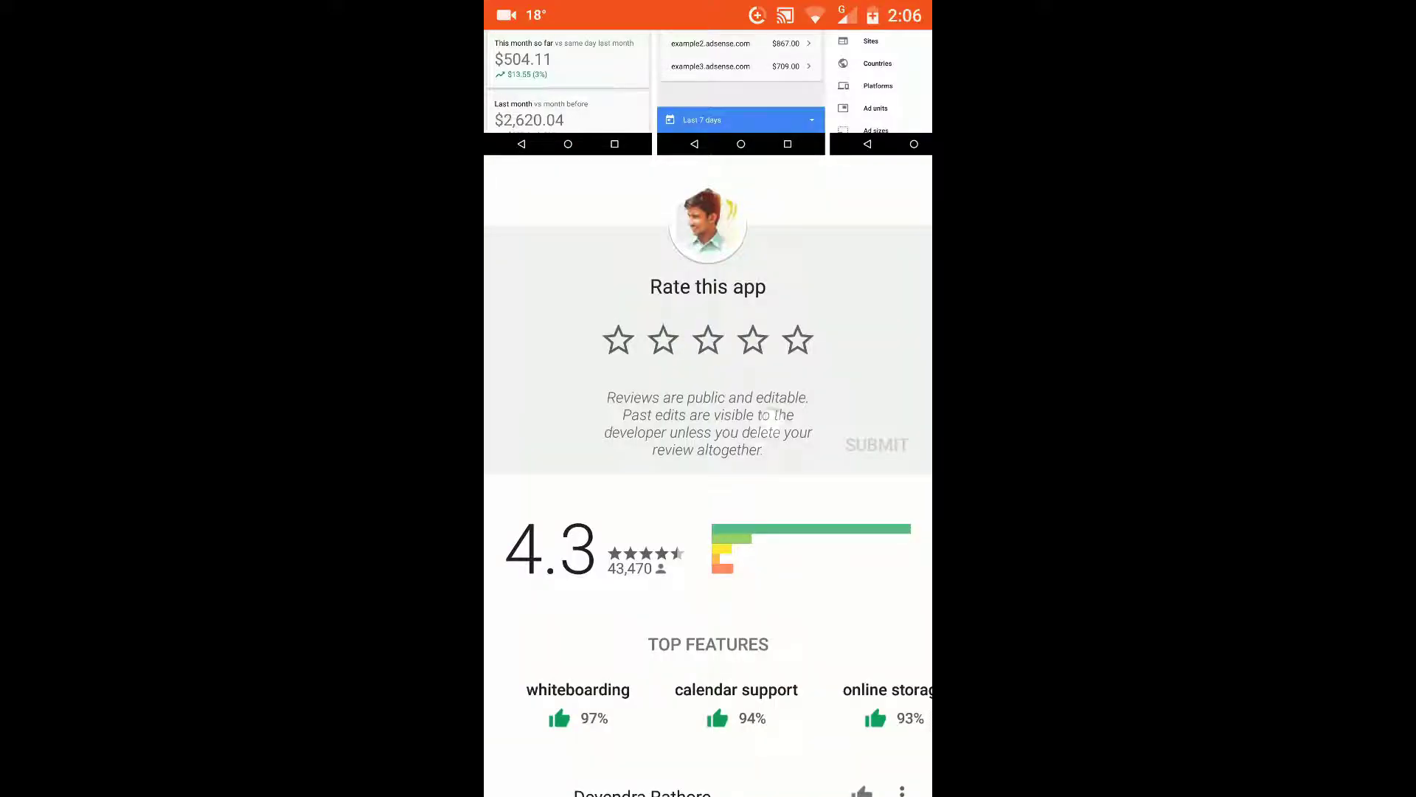
scroll(771, 416, "up", 10)
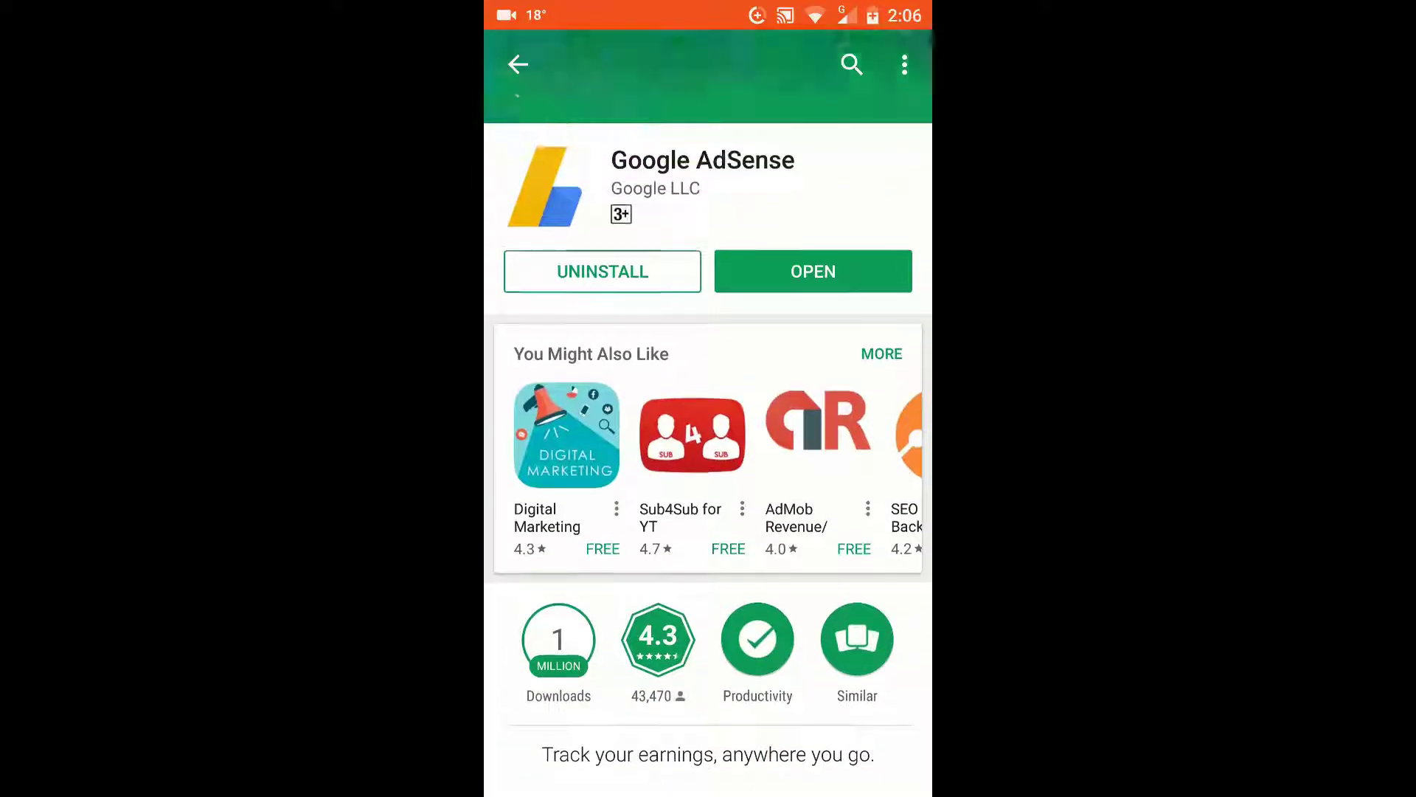
left_click(850, 65)
type("Du ")
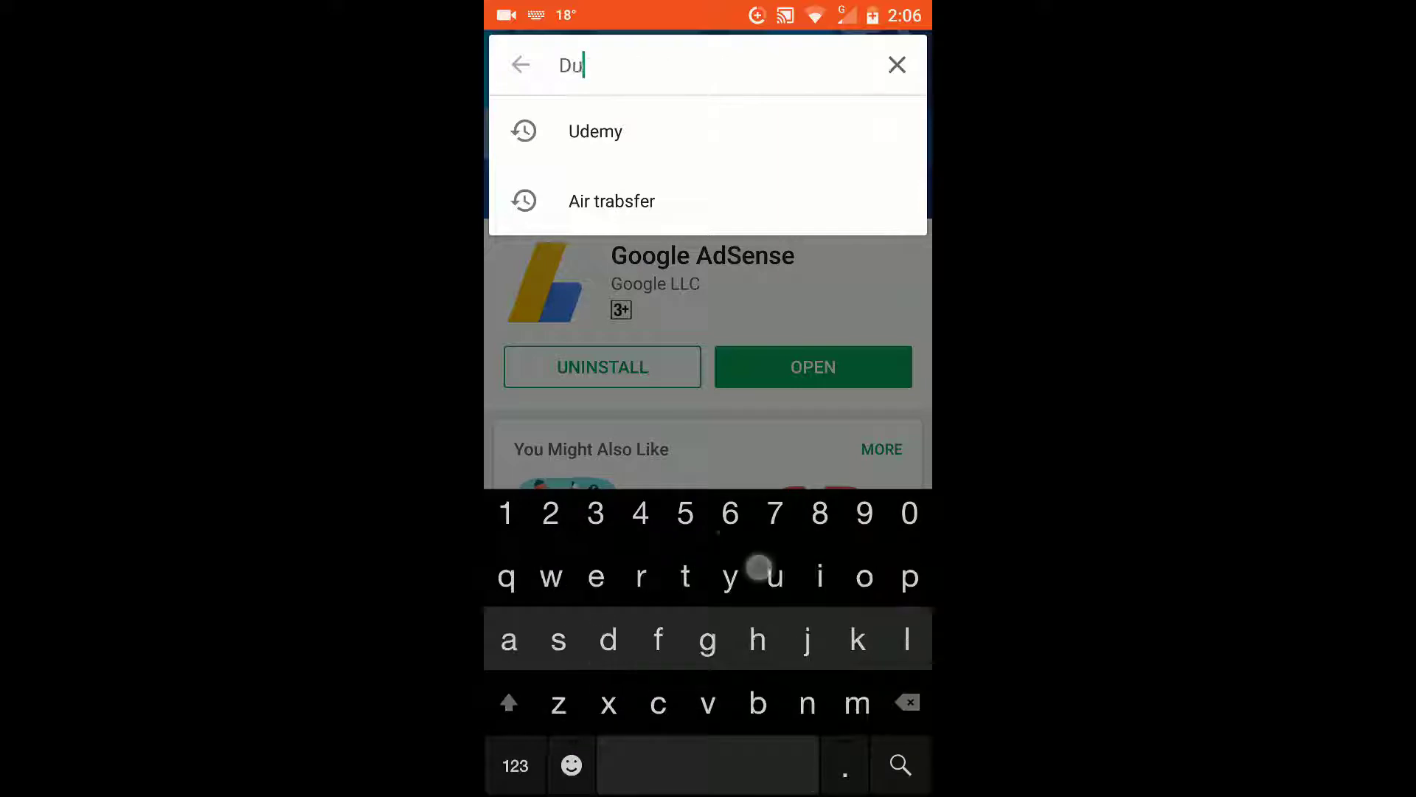
type("scre")
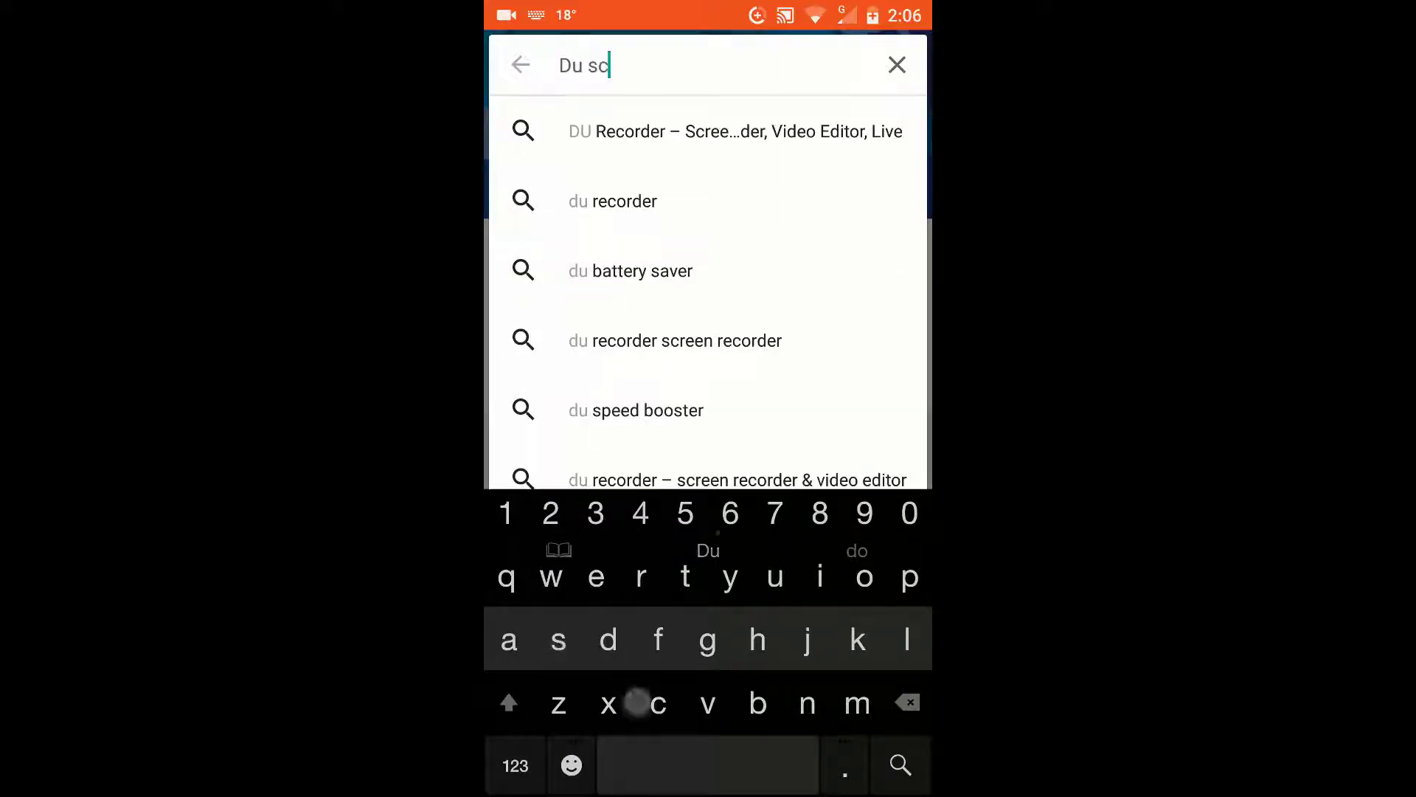
left_click(795, 132)
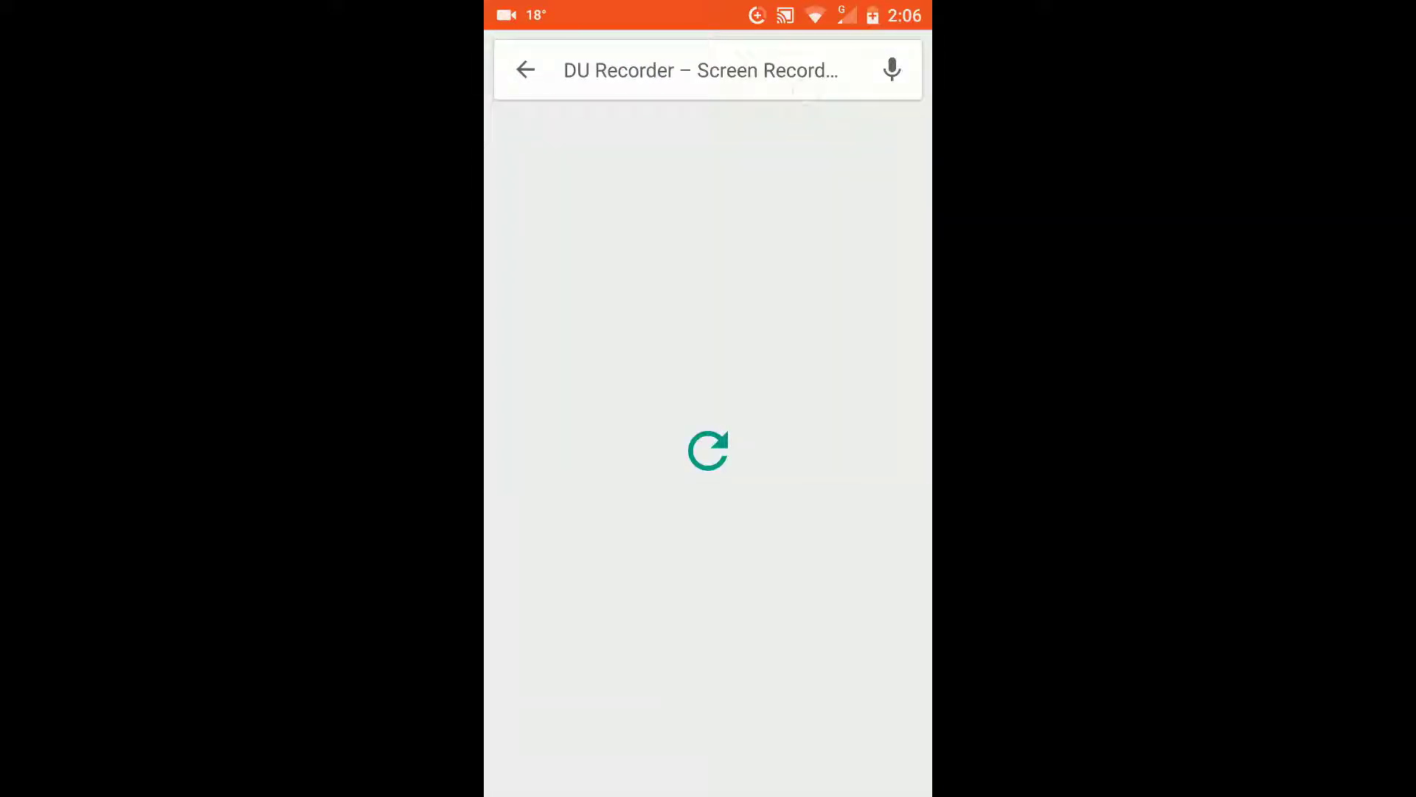
left_click(853, 67)
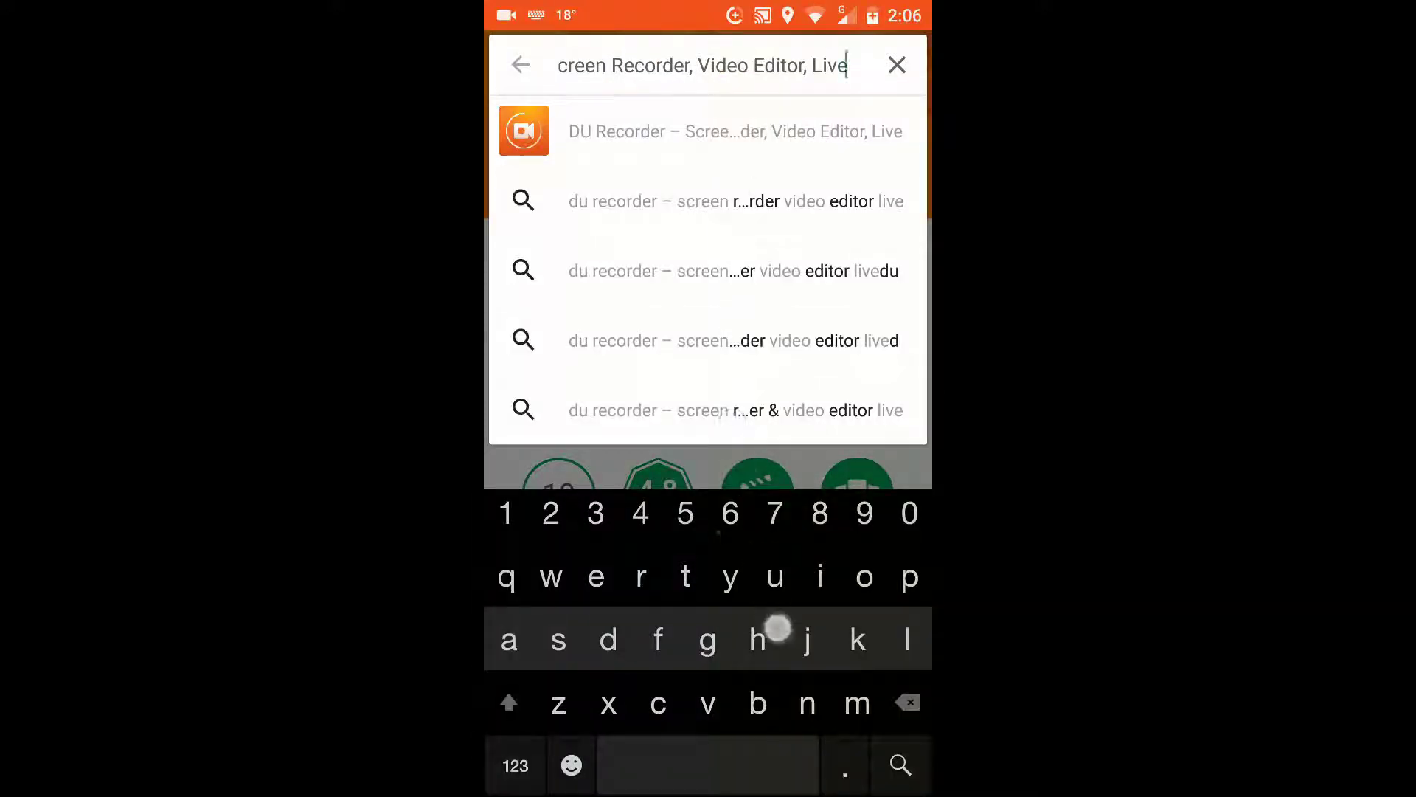
key("BackSpace")
key("BackSpace")
key("BackSpace")
key("BackSpace")
key("BackSpace")
key("BackSpace")
key("BackSpace")
key("BackSpace")
key("BackSpace")
key("BackSpace")
key("BackSpace")
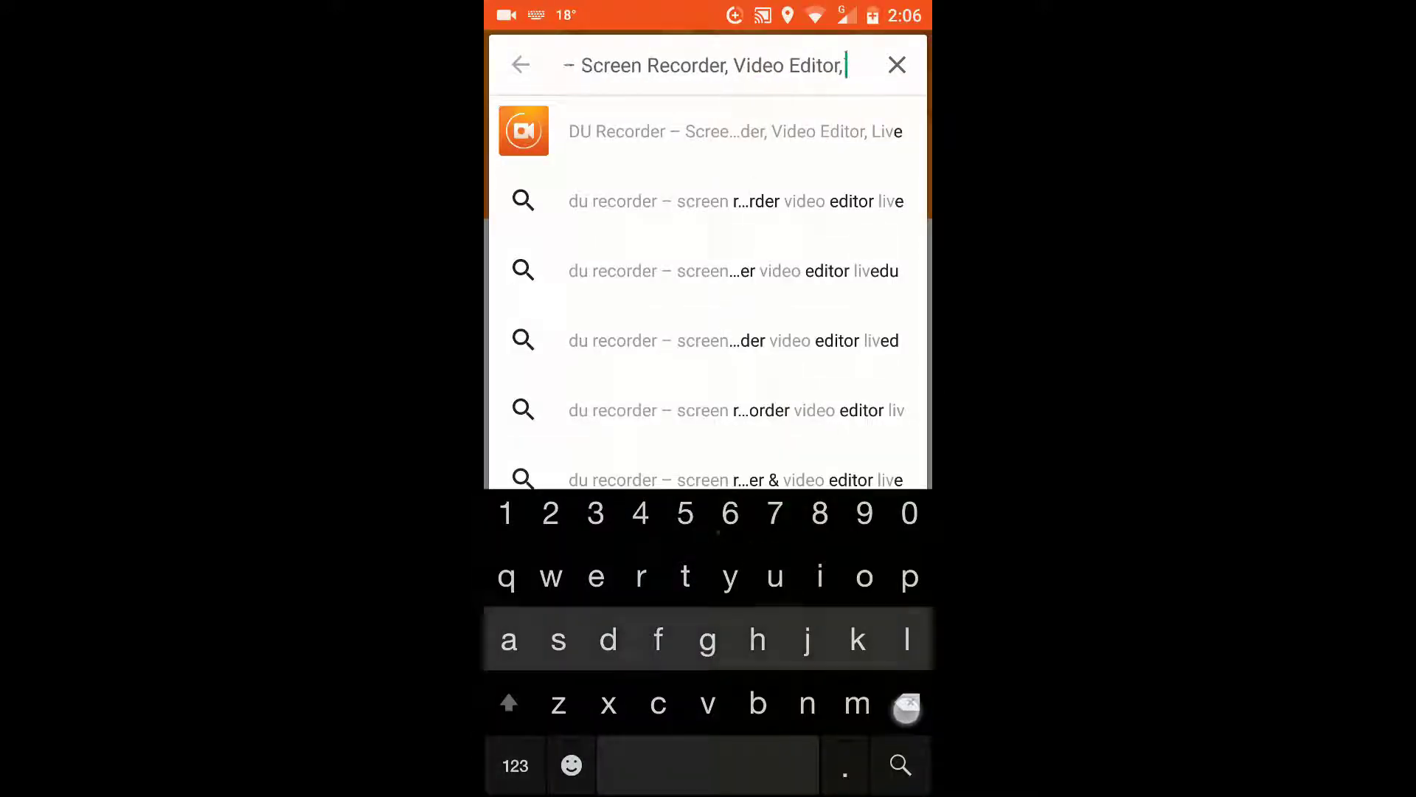
key("Home")
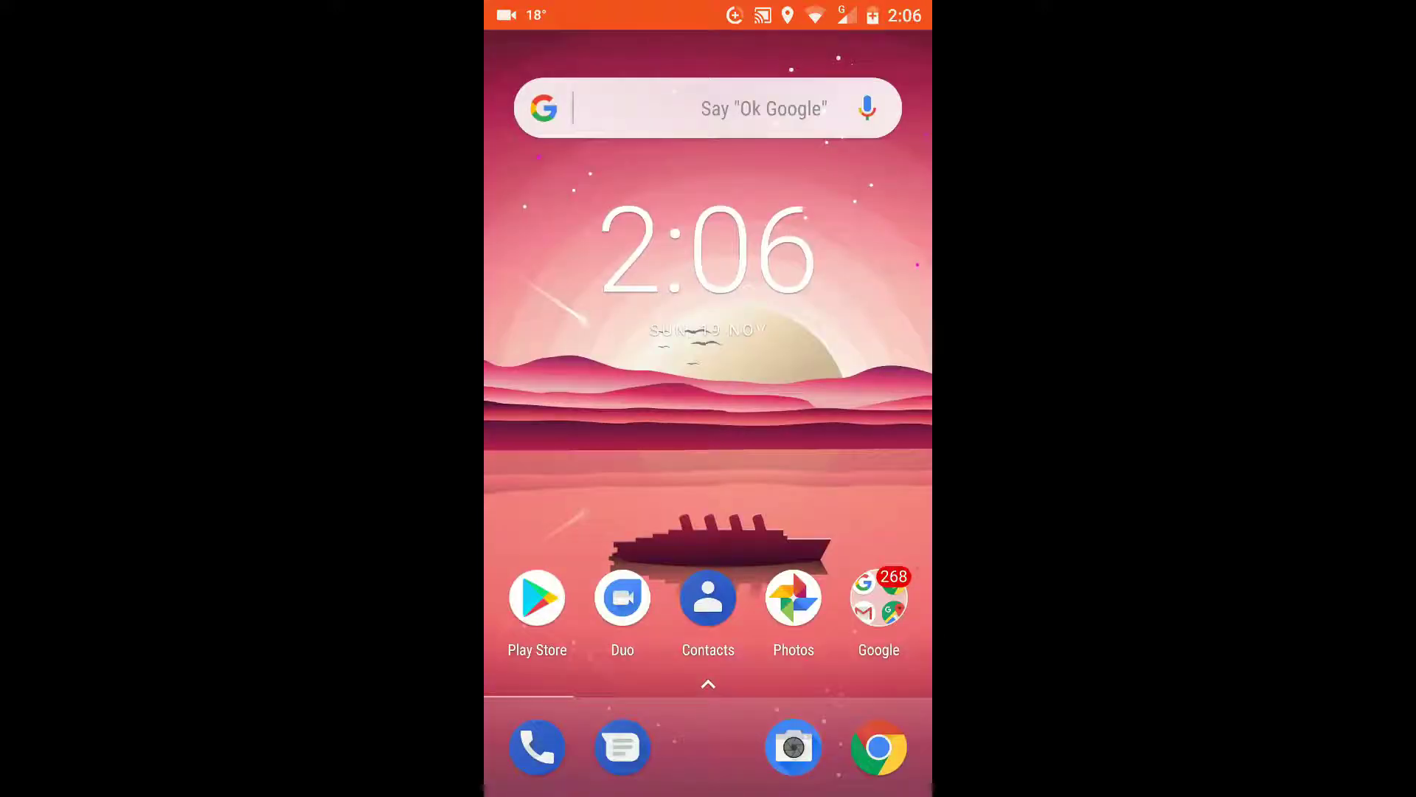
Step: Open YouTube from the phone's list of installed apps
left_click_drag(714, 753, 753, 596)
scroll(708, 443, "down", 5)
scroll(708, 443, "down", 10)
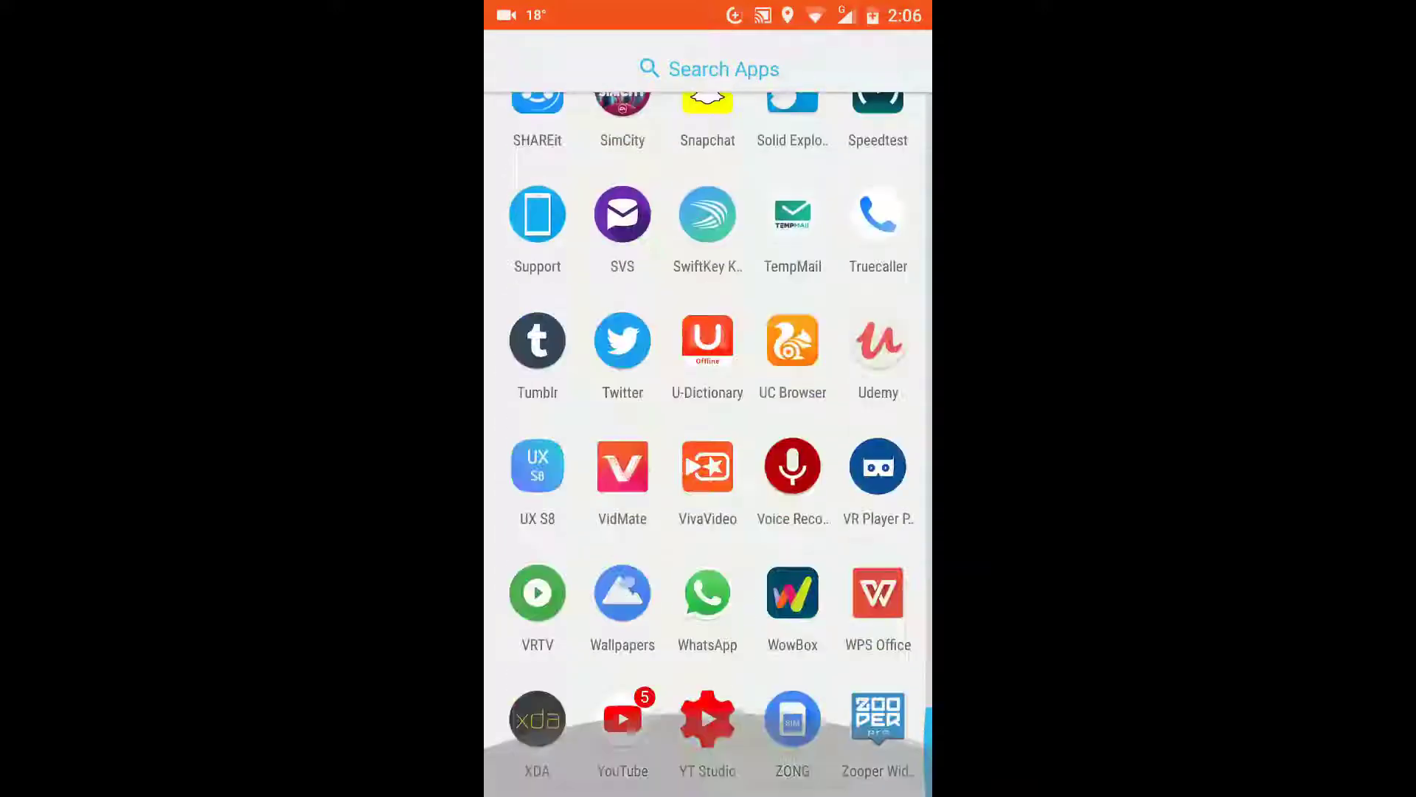
left_click(622, 718)
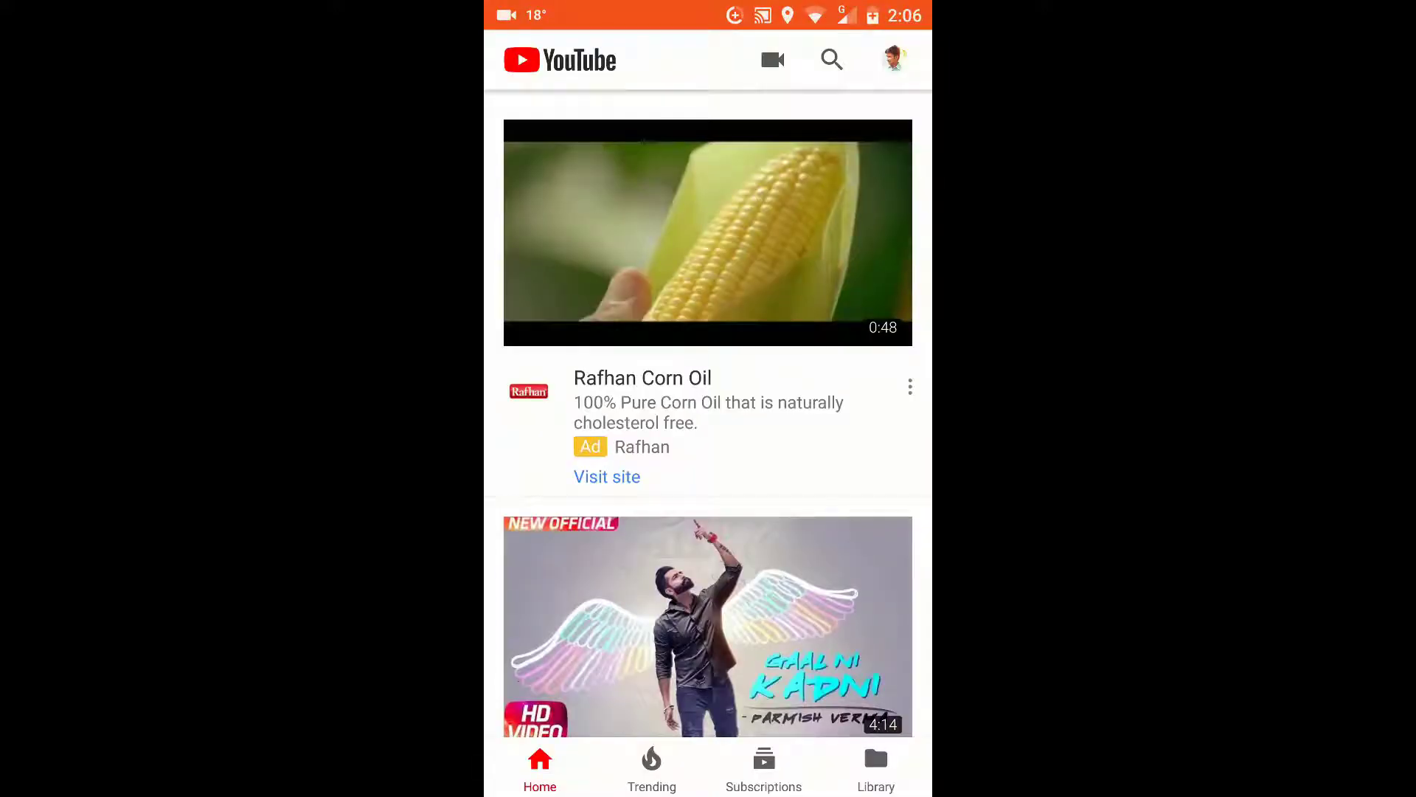
Step: Search YouTube for "tech explainer" and open the Tech Explainer channel
left_click(832, 59)
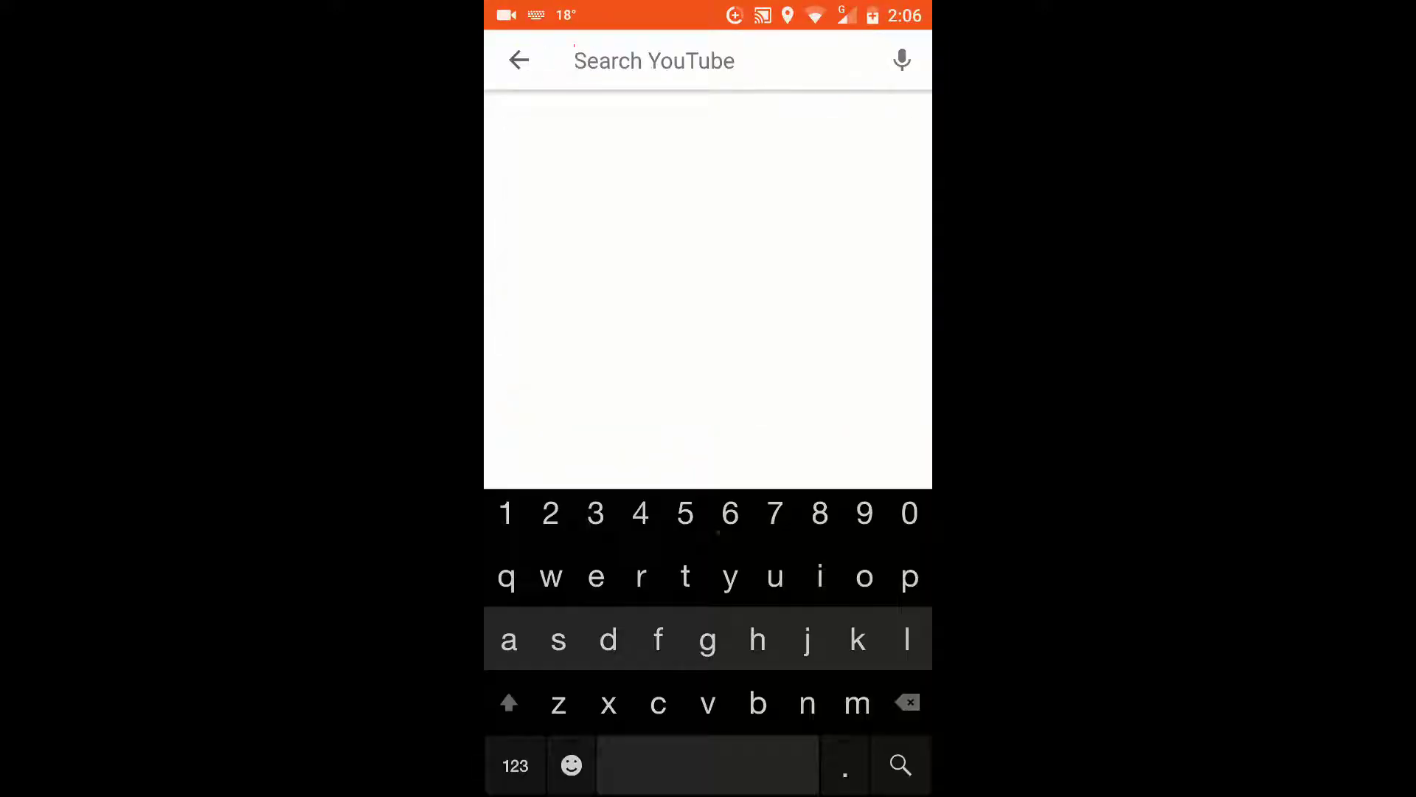
type("tech ")
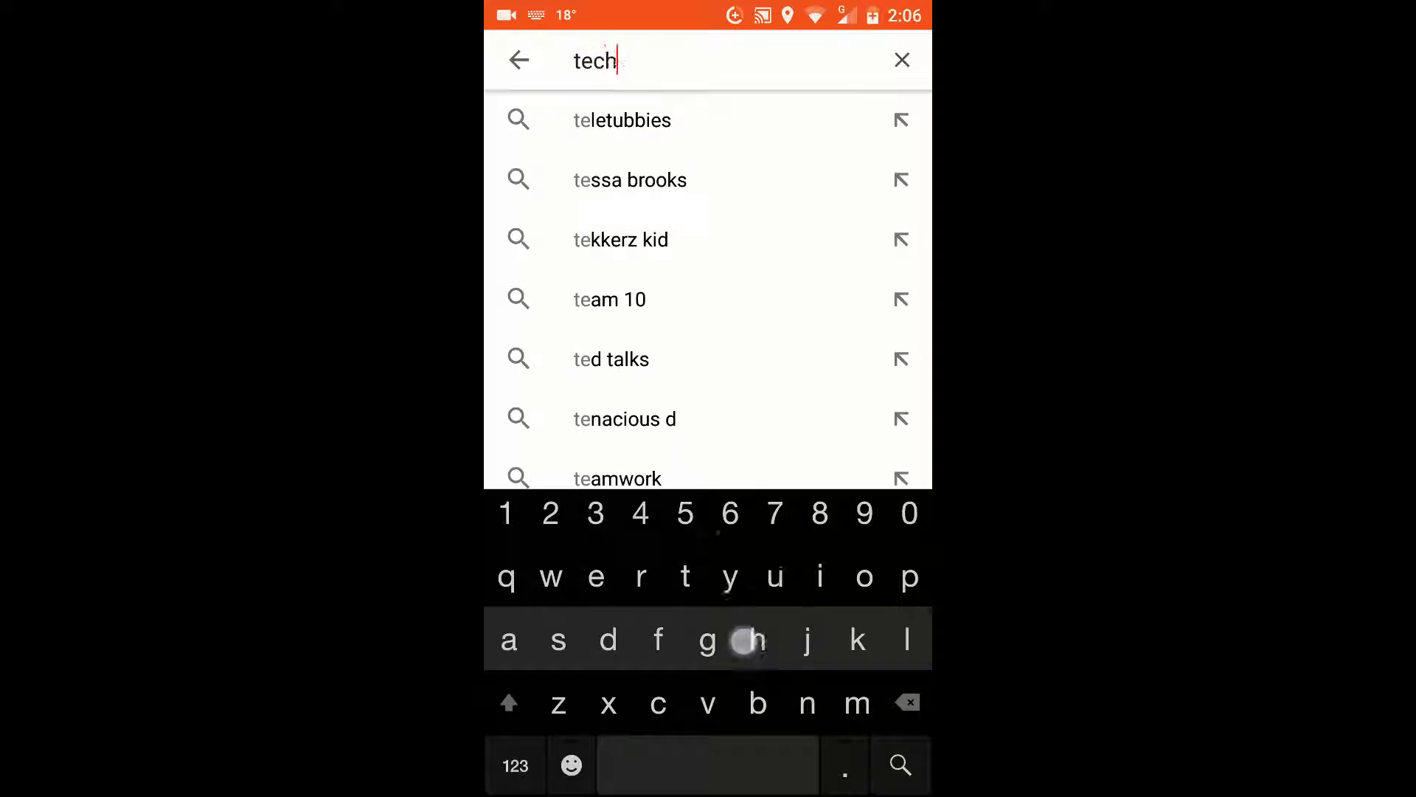
type("ex")
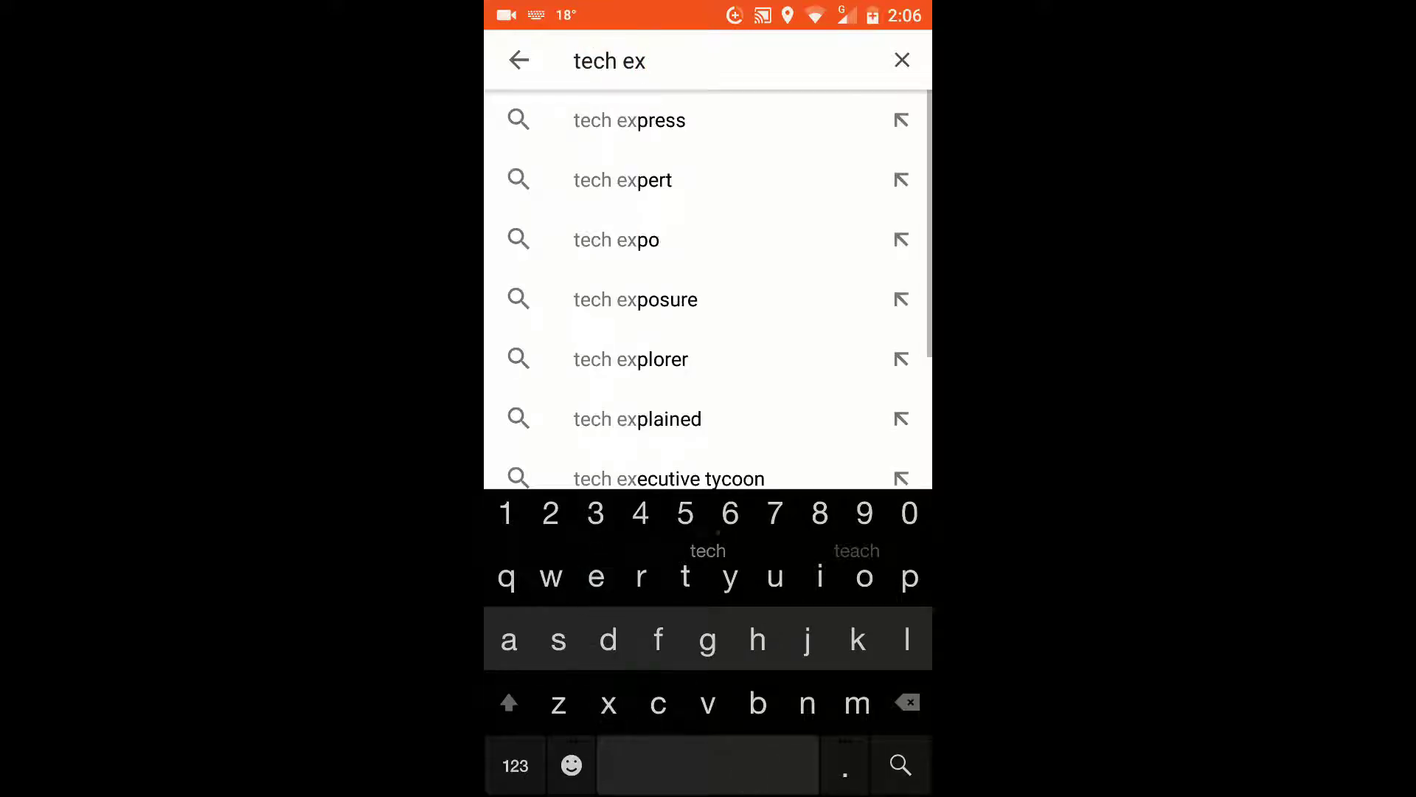
type("pla")
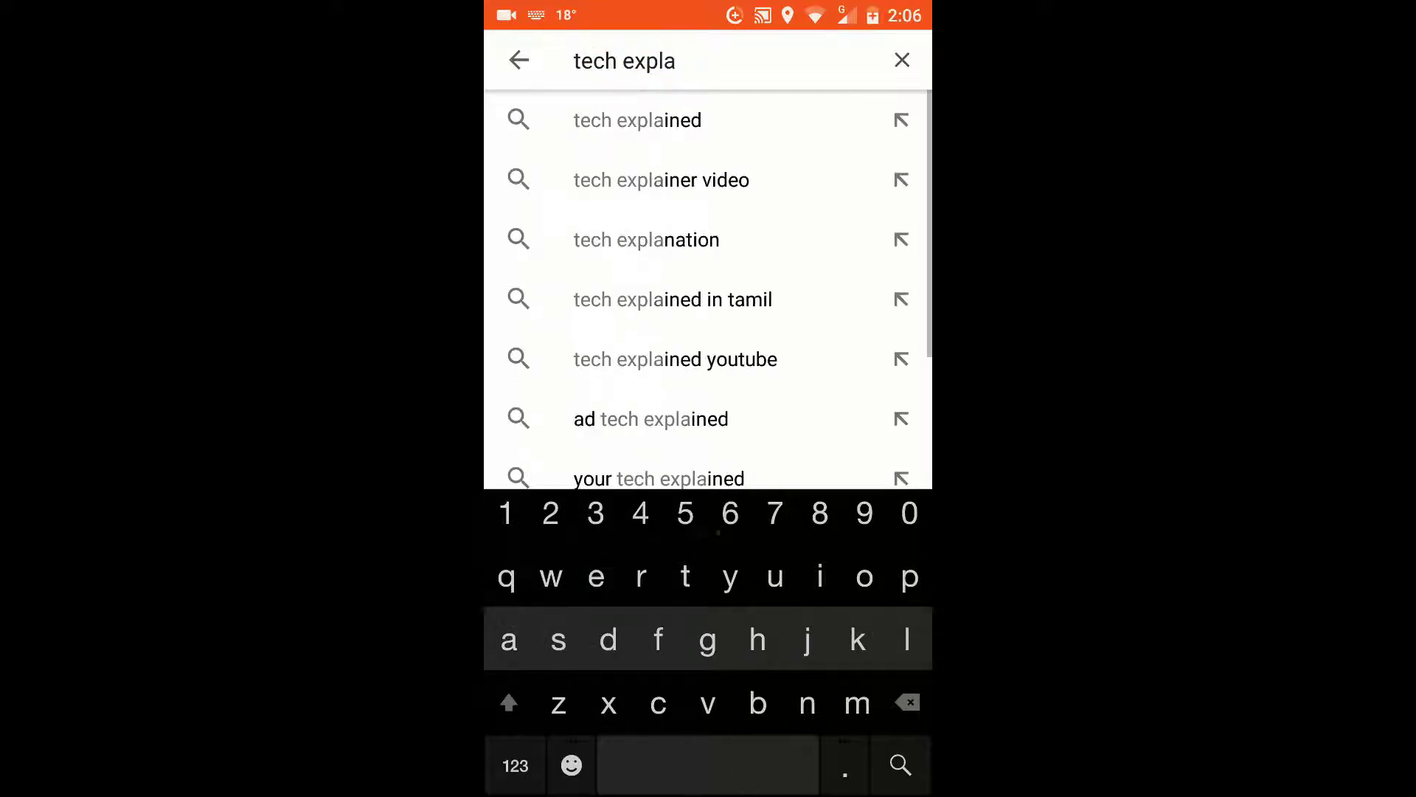
type("in")
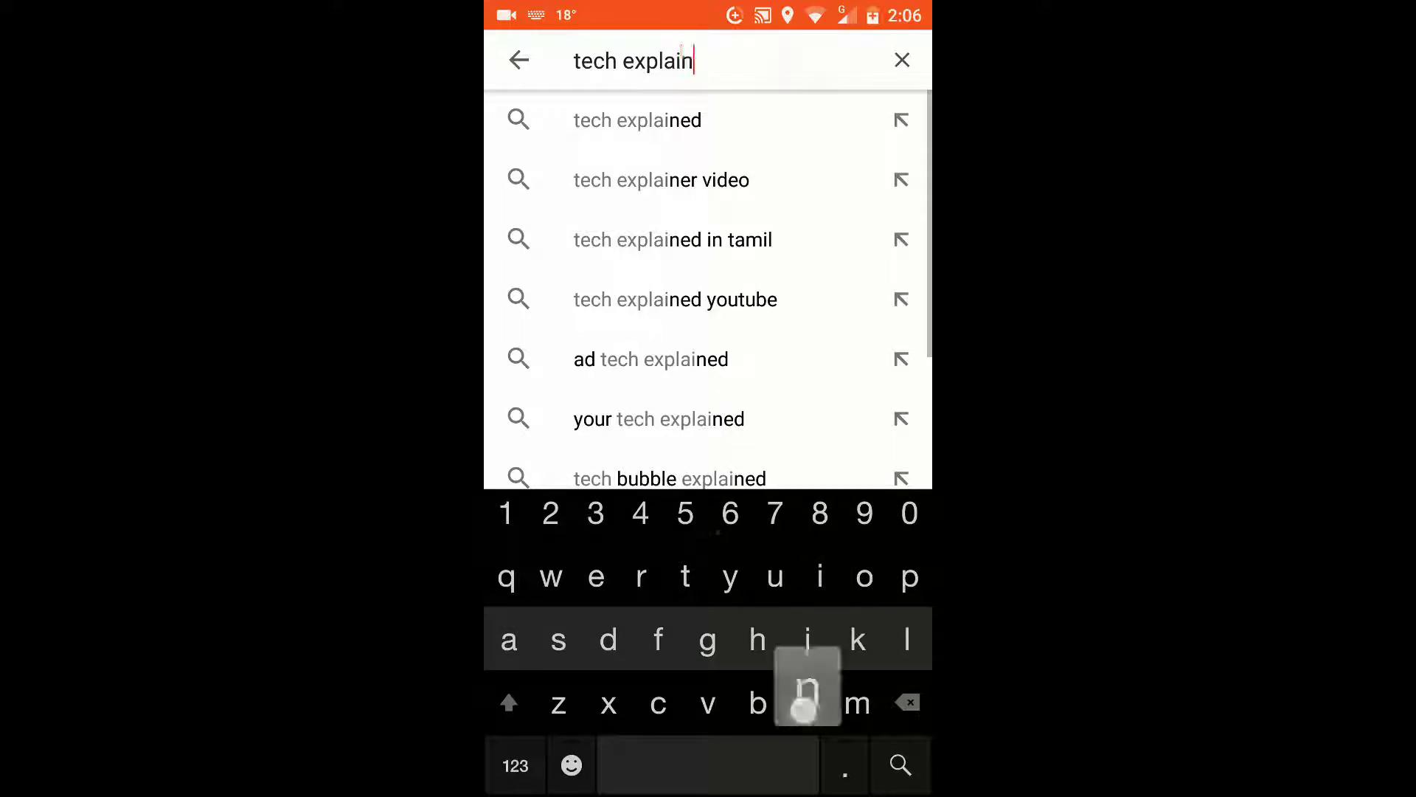
type("er")
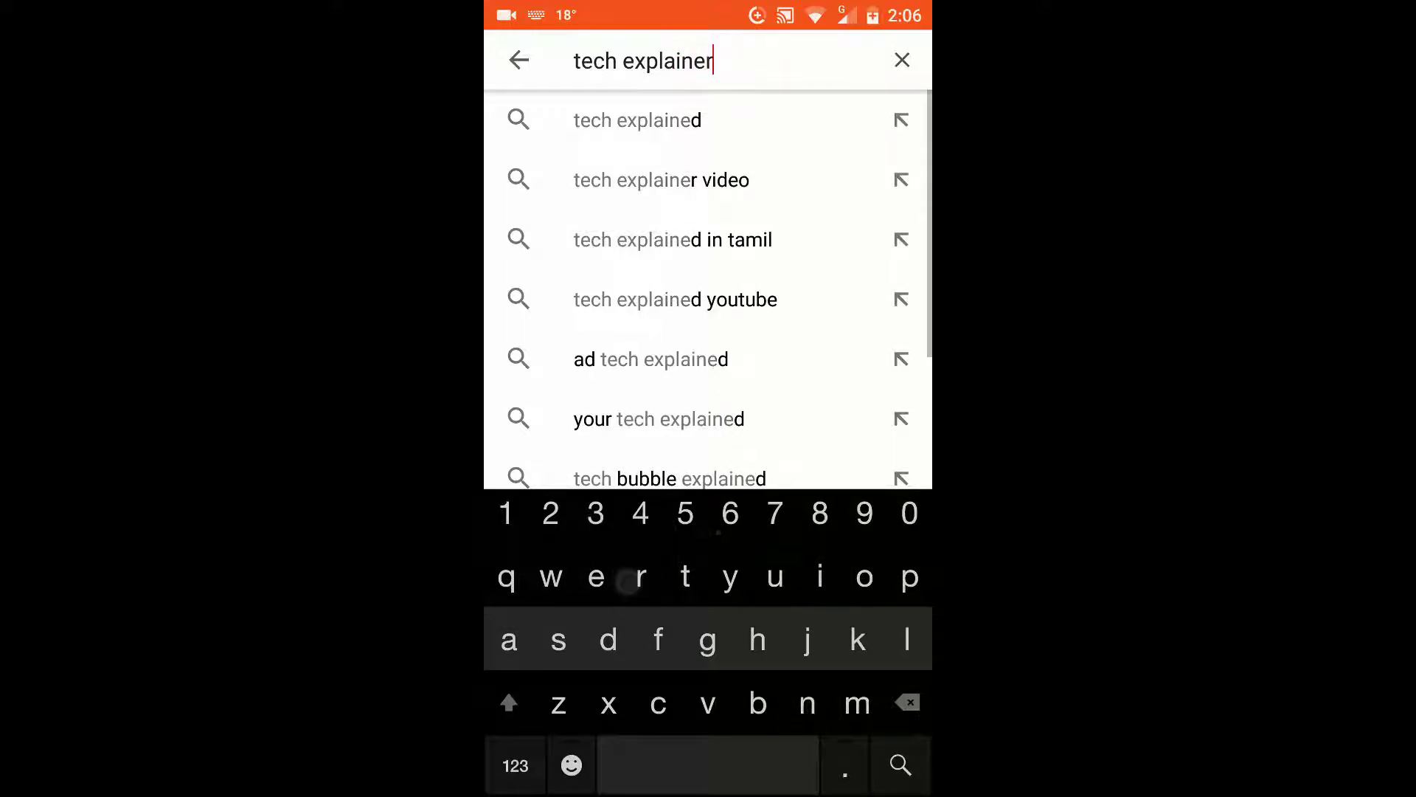
left_click(889, 760)
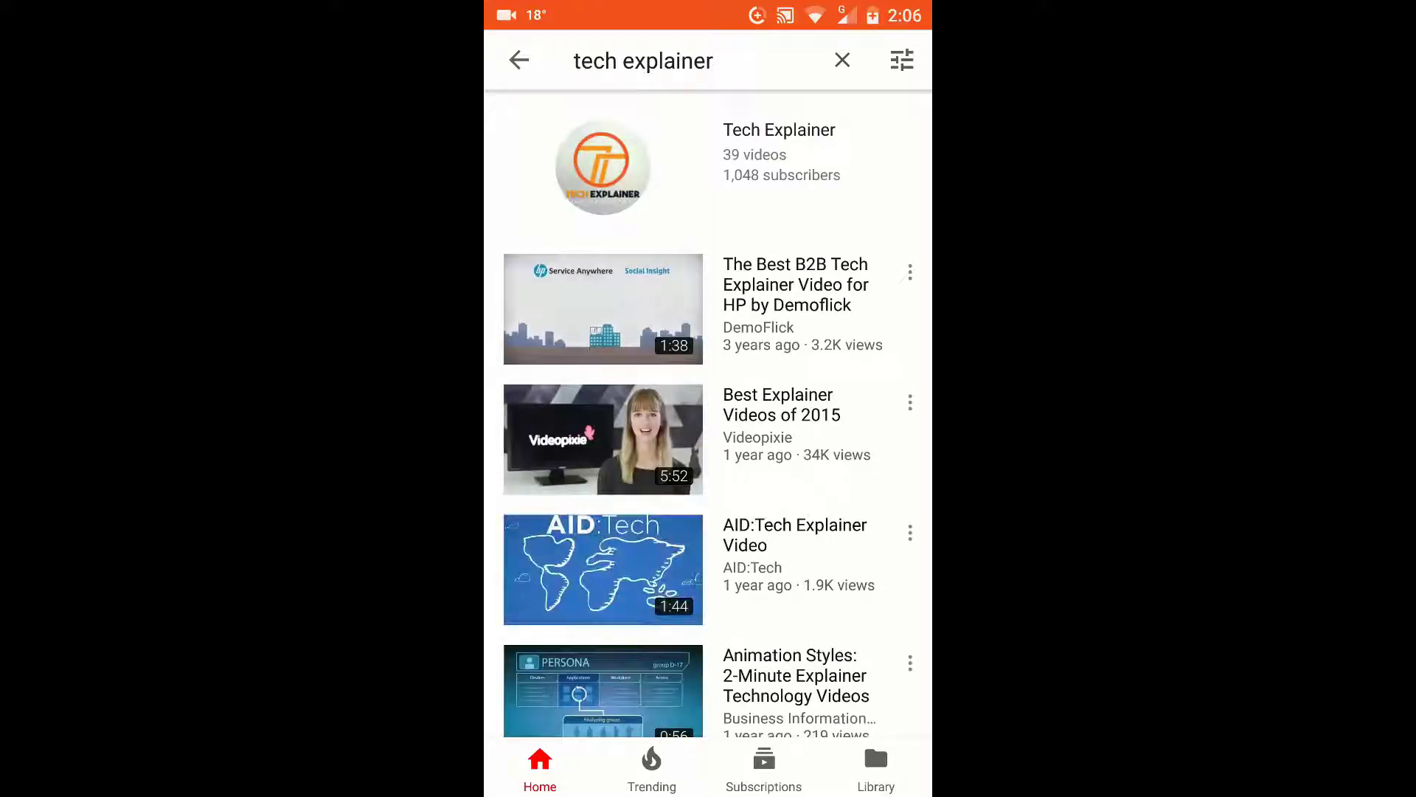
left_click(708, 168)
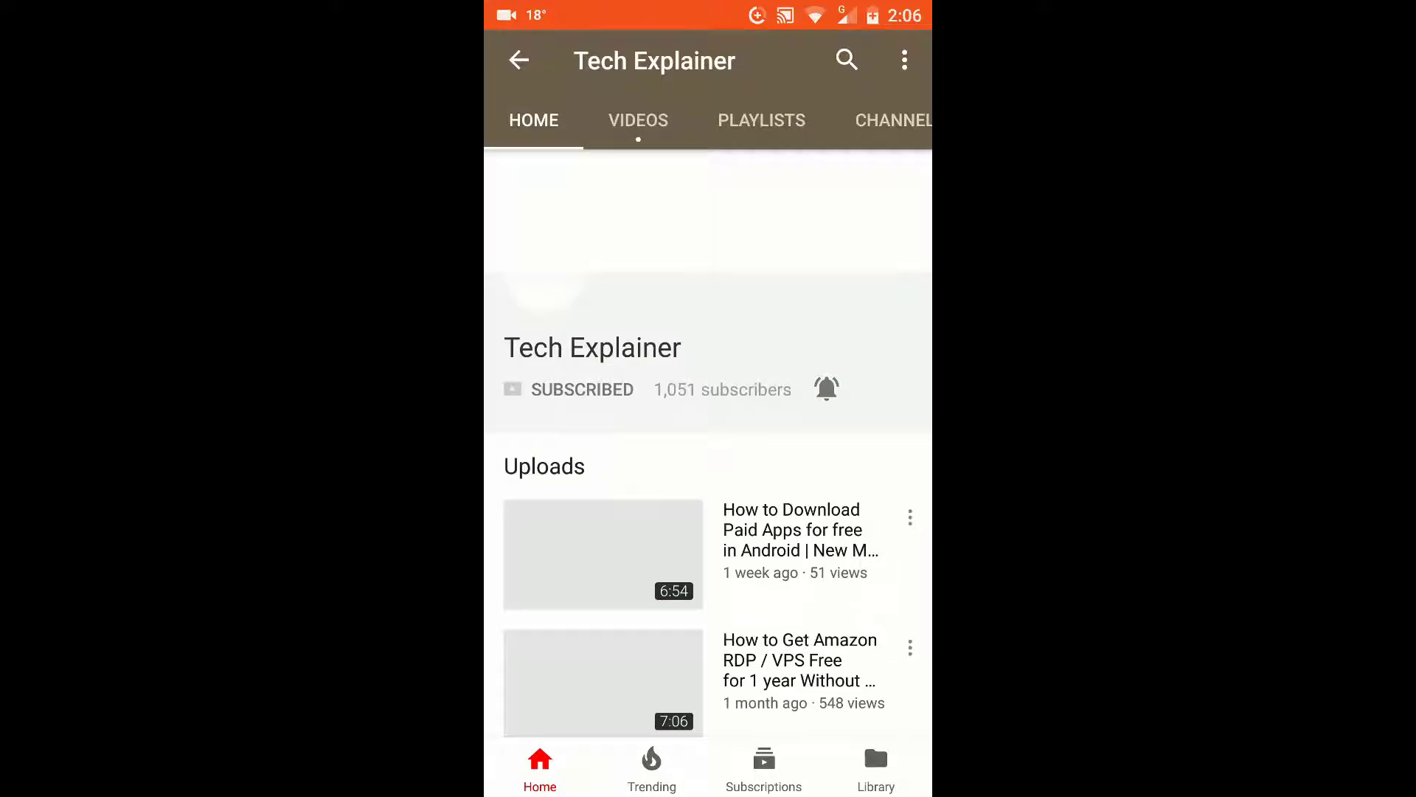
Step: Unsubscribe from the Tech Explainer channel and subscribe to it again
left_click(582, 389)
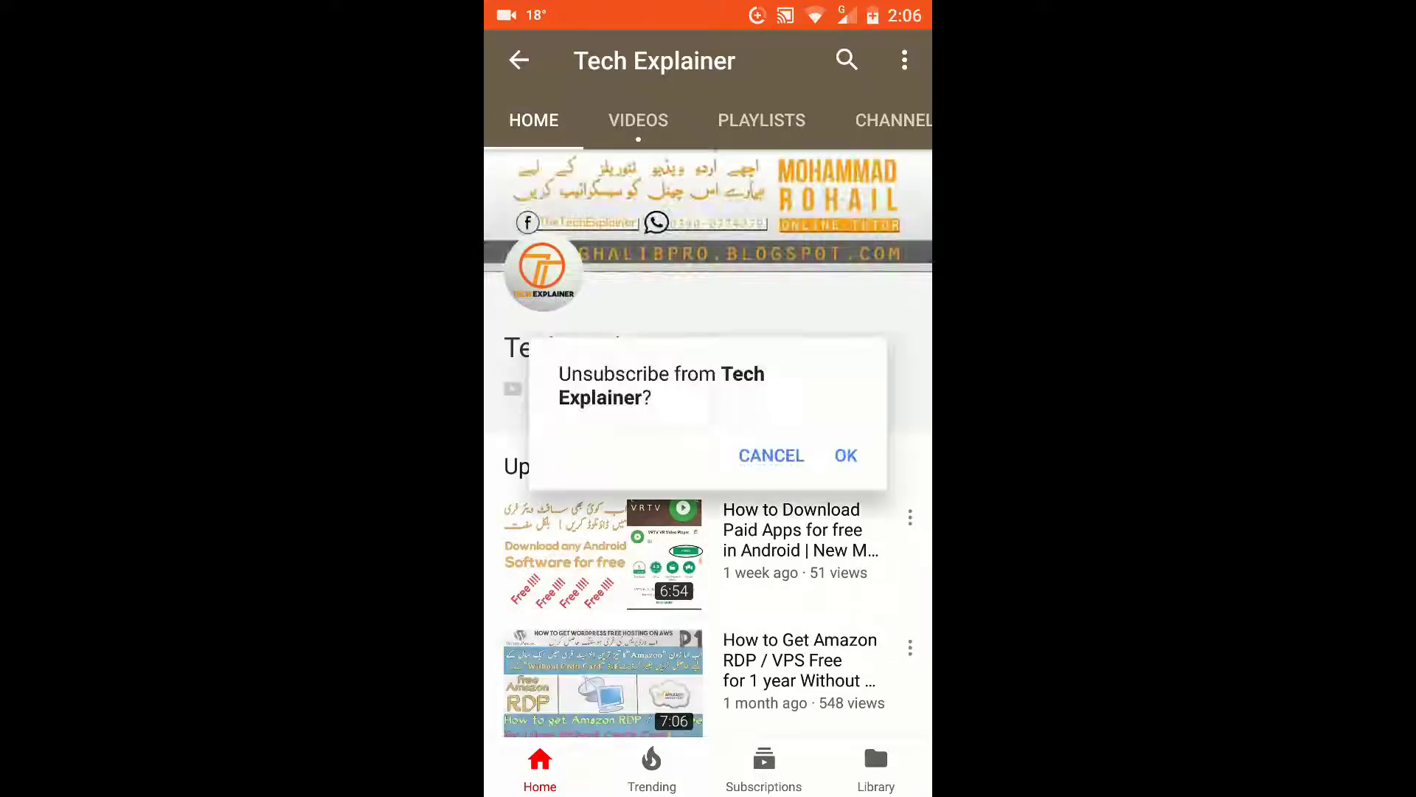
left_click(854, 454)
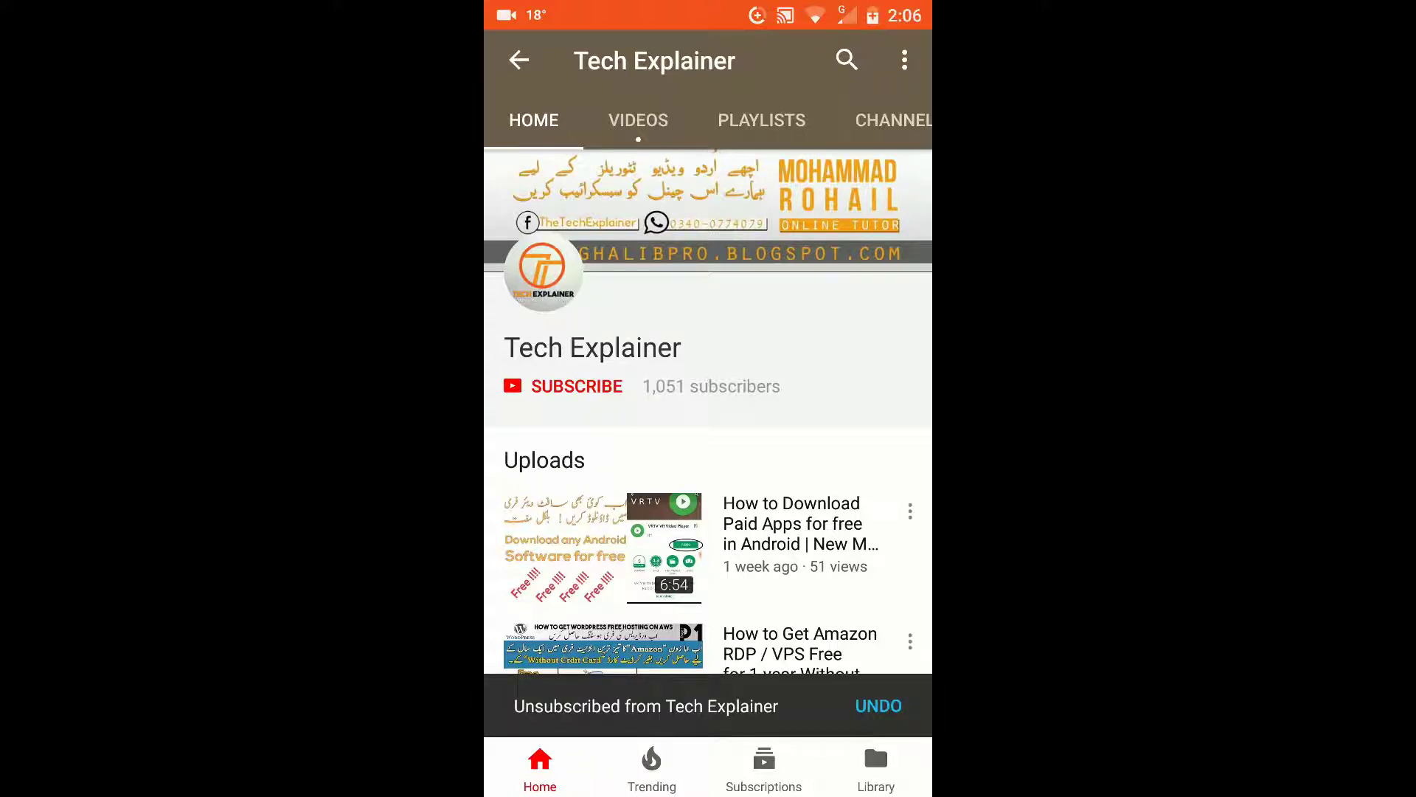
left_click(564, 386)
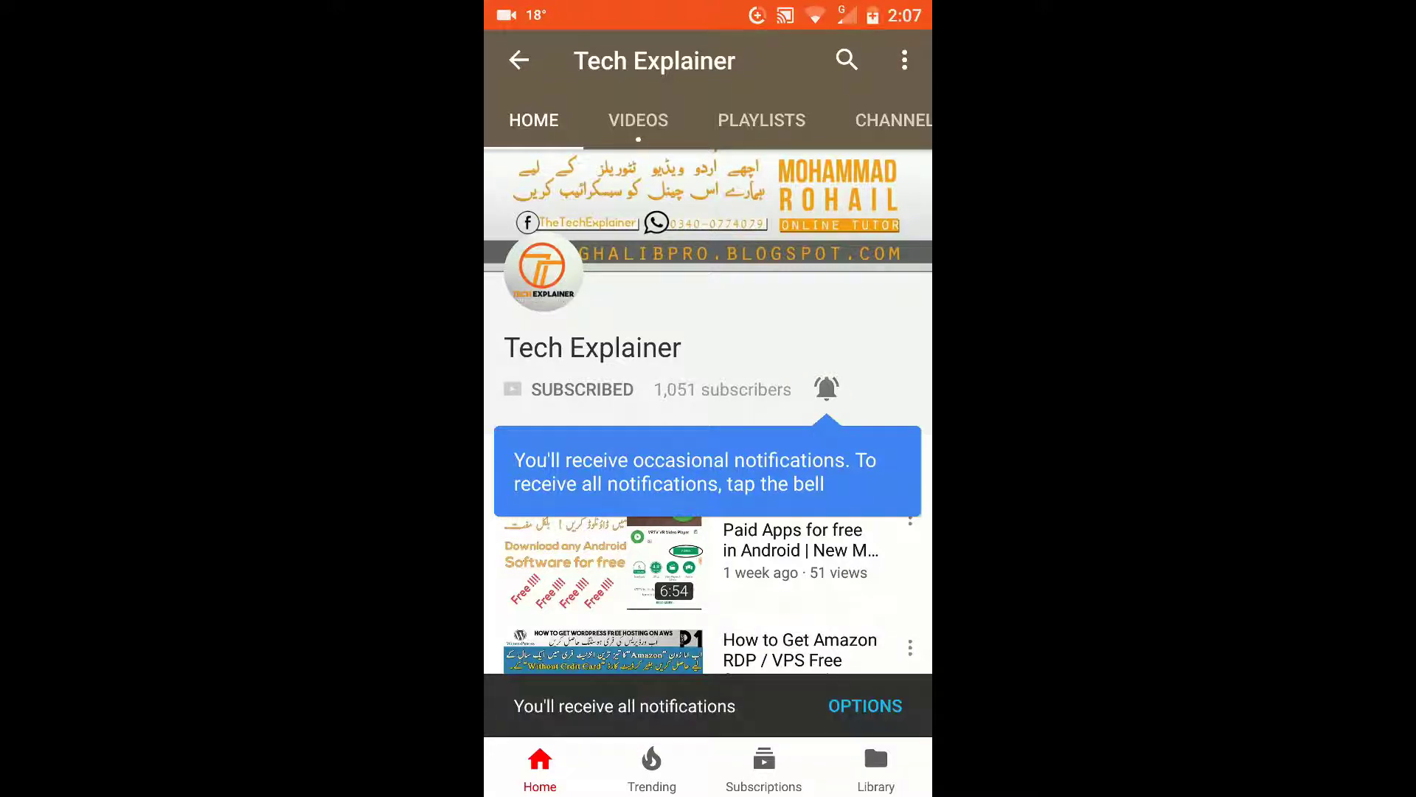
mouse_move(749, 14)
left_mouse_down()
mouse_move(715, 144)
mouse_move(727, 462)
left_mouse_up()
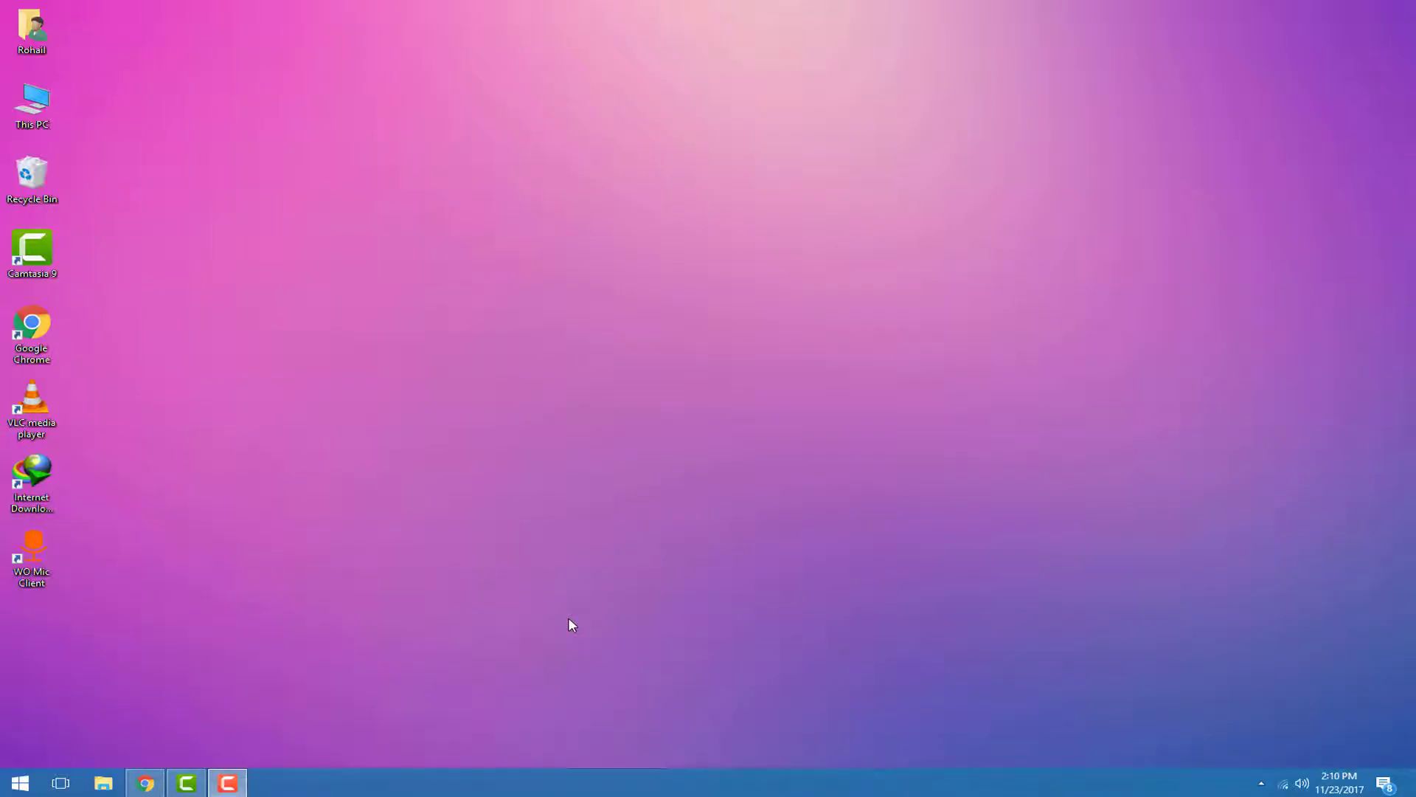
left_click(228, 783)
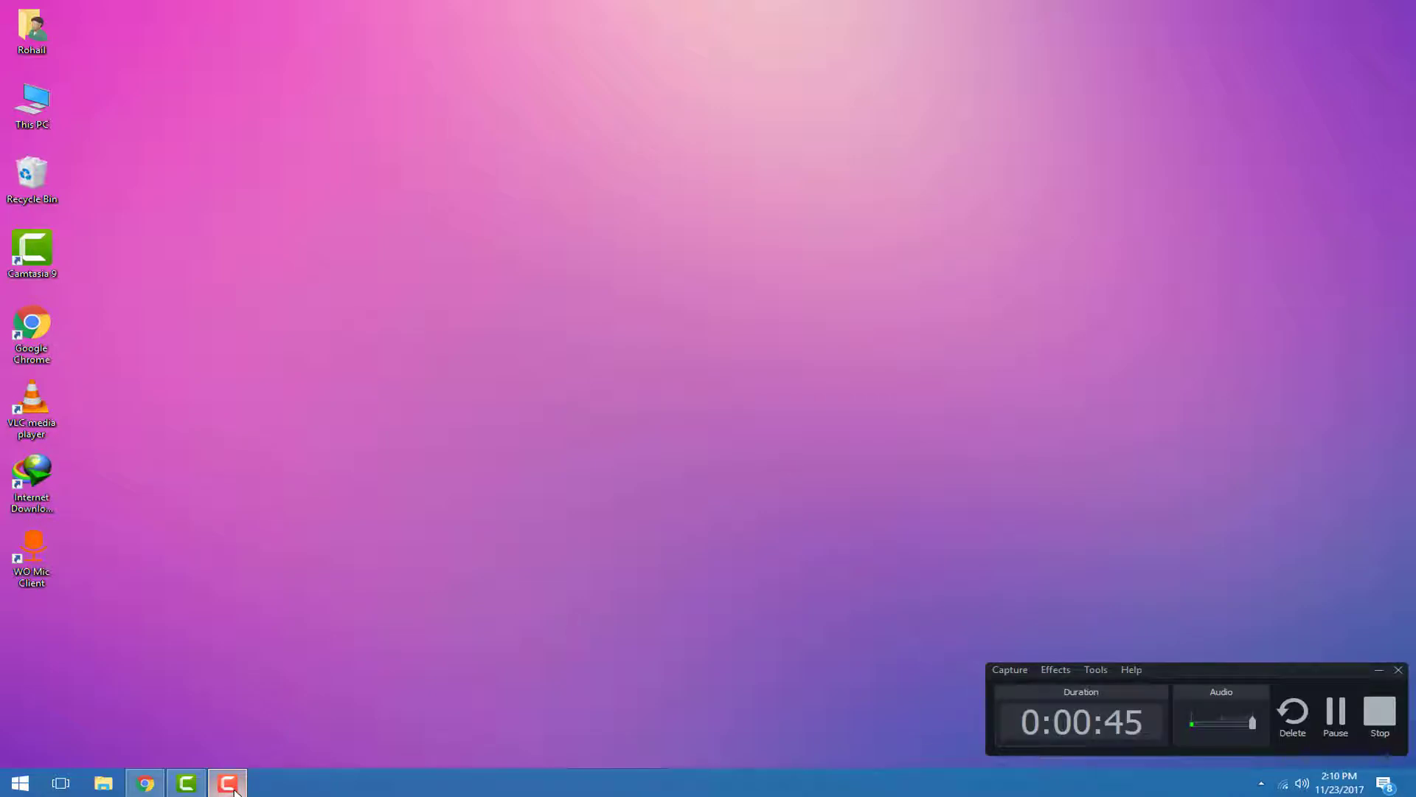
left_click(233, 788)
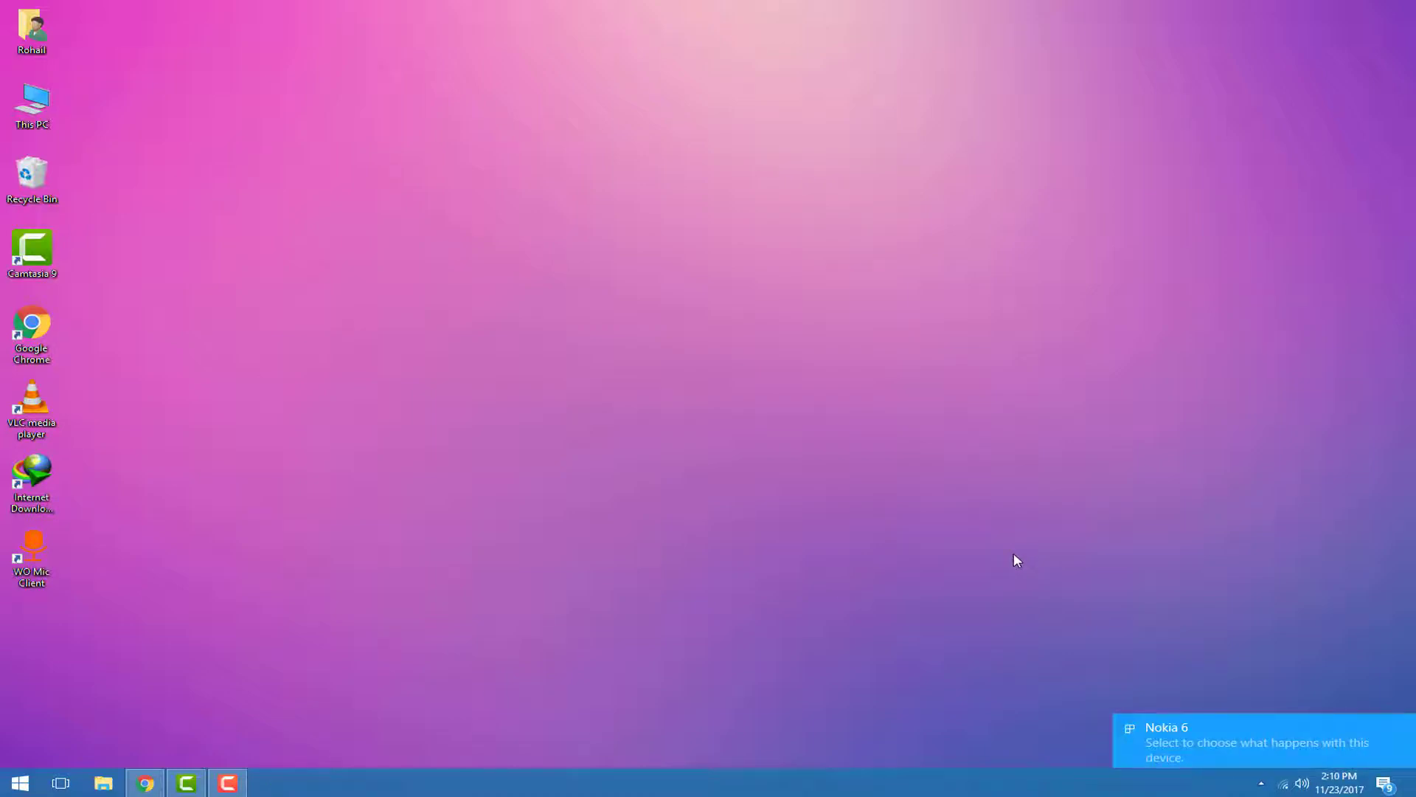
Step: Choose to open the connected Nokia 6 in File Explorer to view its files
left_click(1214, 751)
left_click(1218, 753)
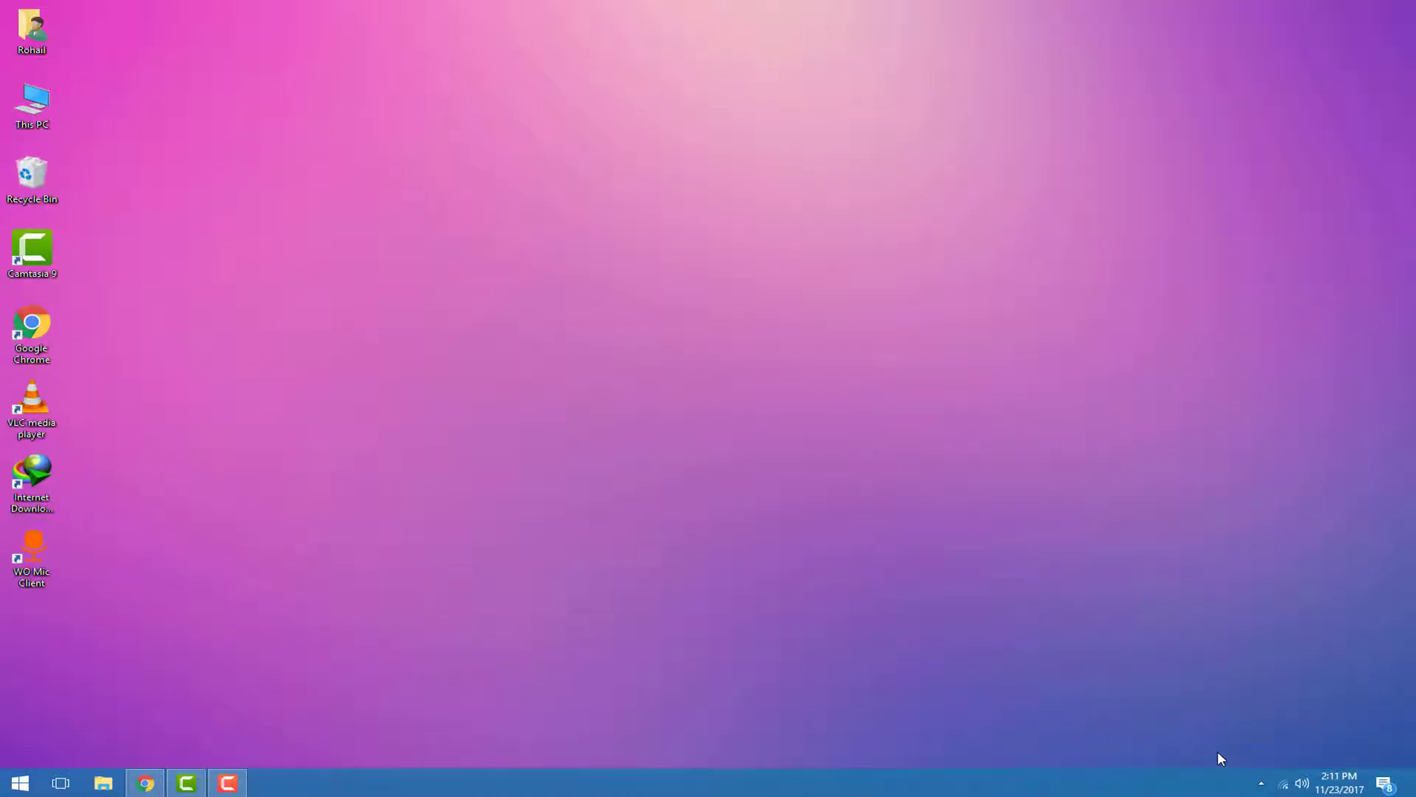
double_click(32, 103)
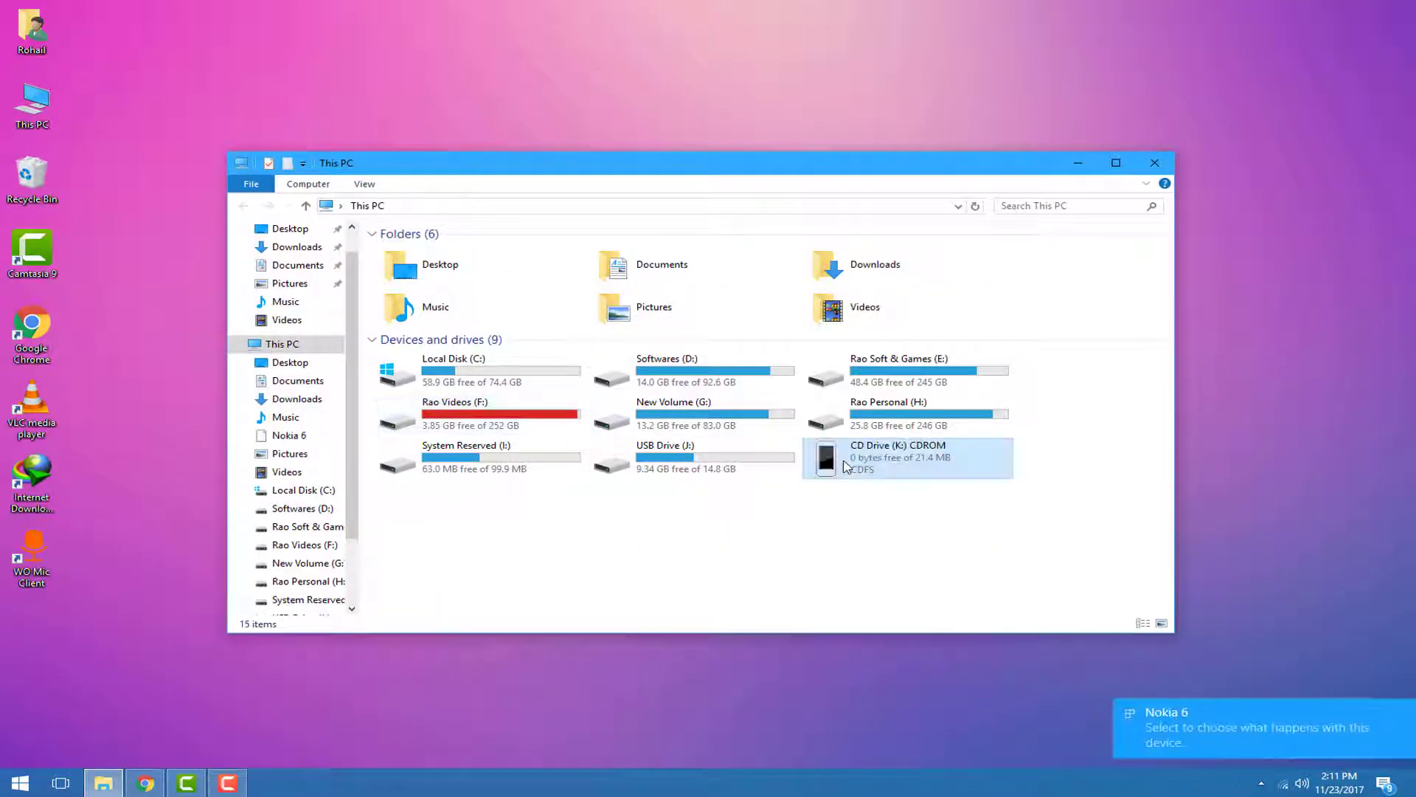
left_click(1227, 708)
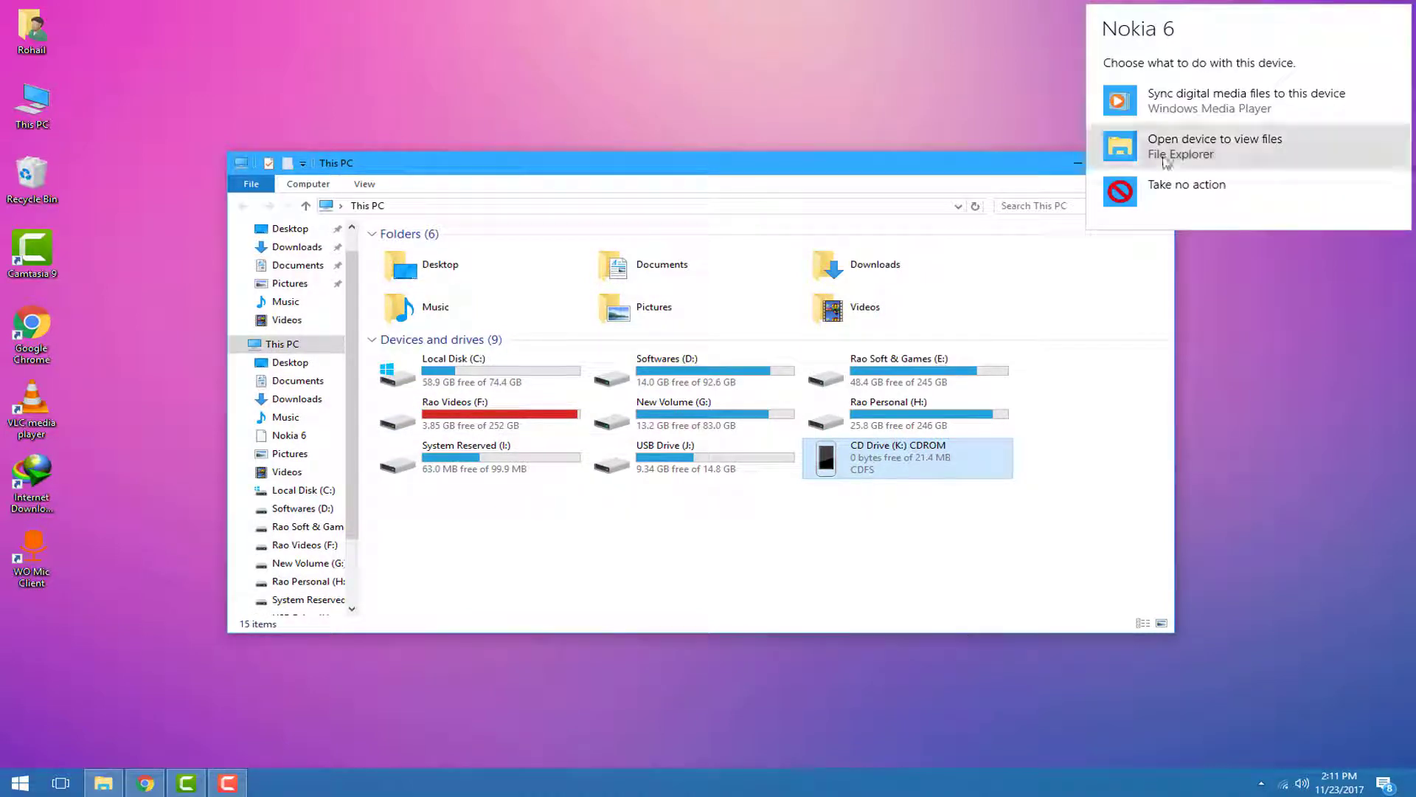
left_click(1176, 148)
Step: Copy 2017_11_19_14_05_59.mp4 from the AzRecorderFree folder in the phone's internal shared storage to the desktop
double_click(525, 275)
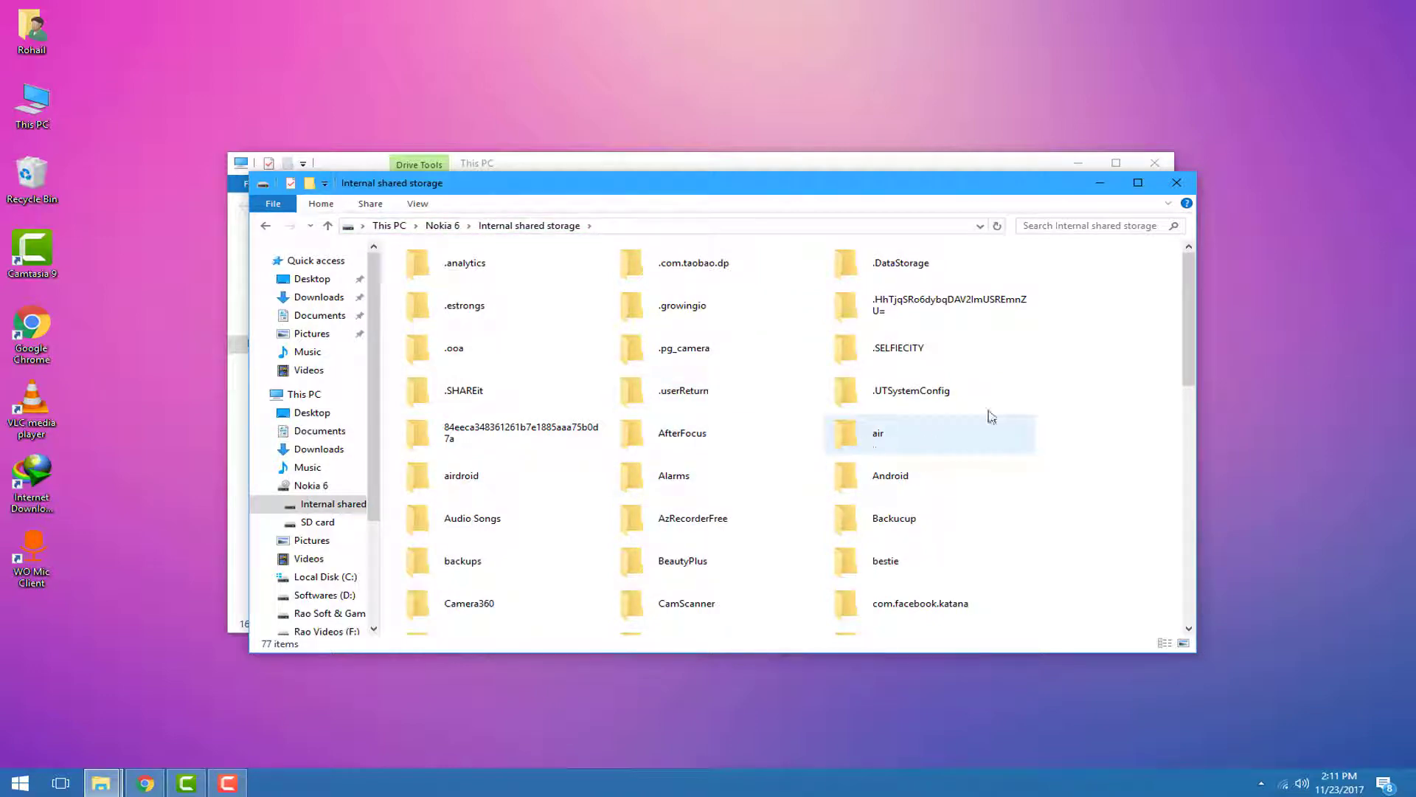
double_click(611, 537)
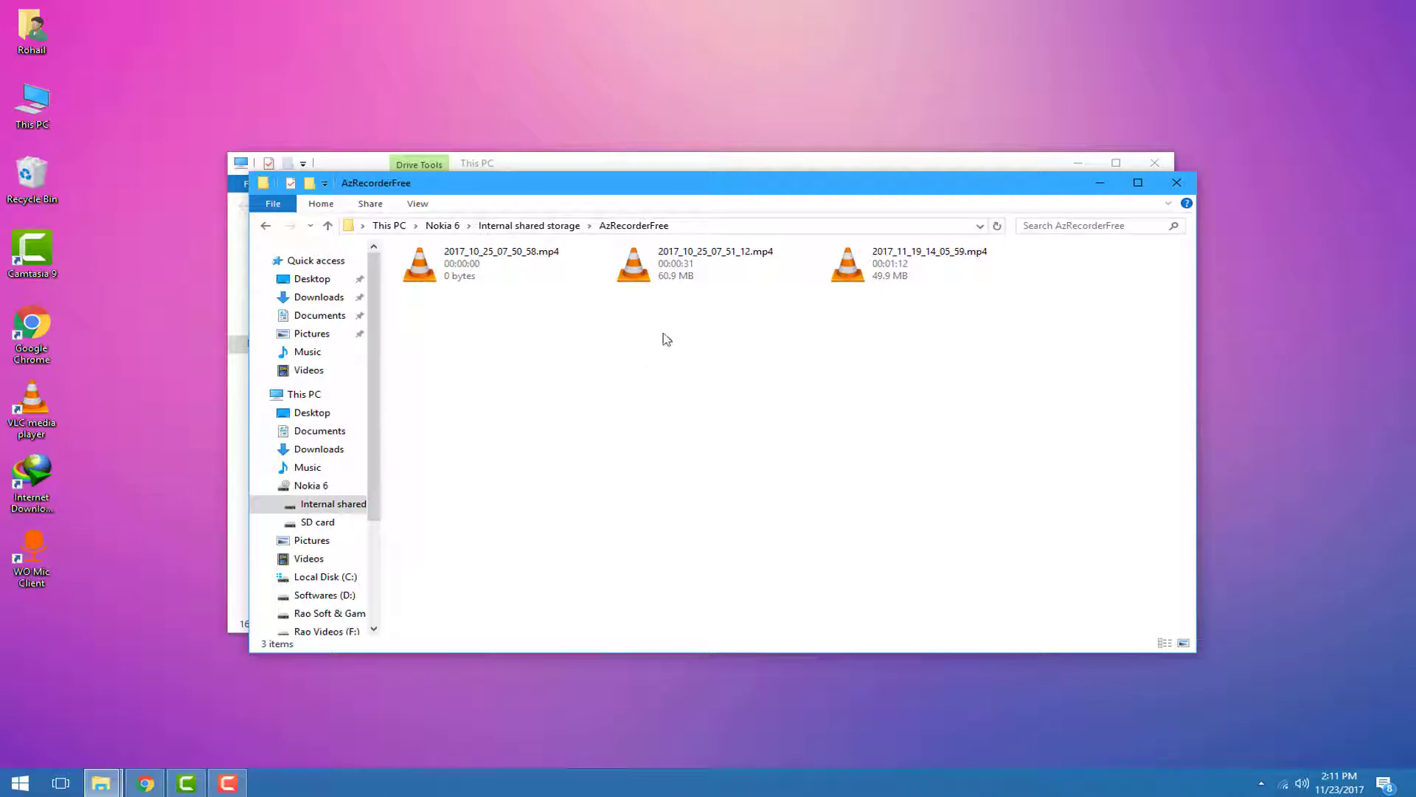
left_click(668, 275)
left_click_drag(870, 279, 1254, 305)
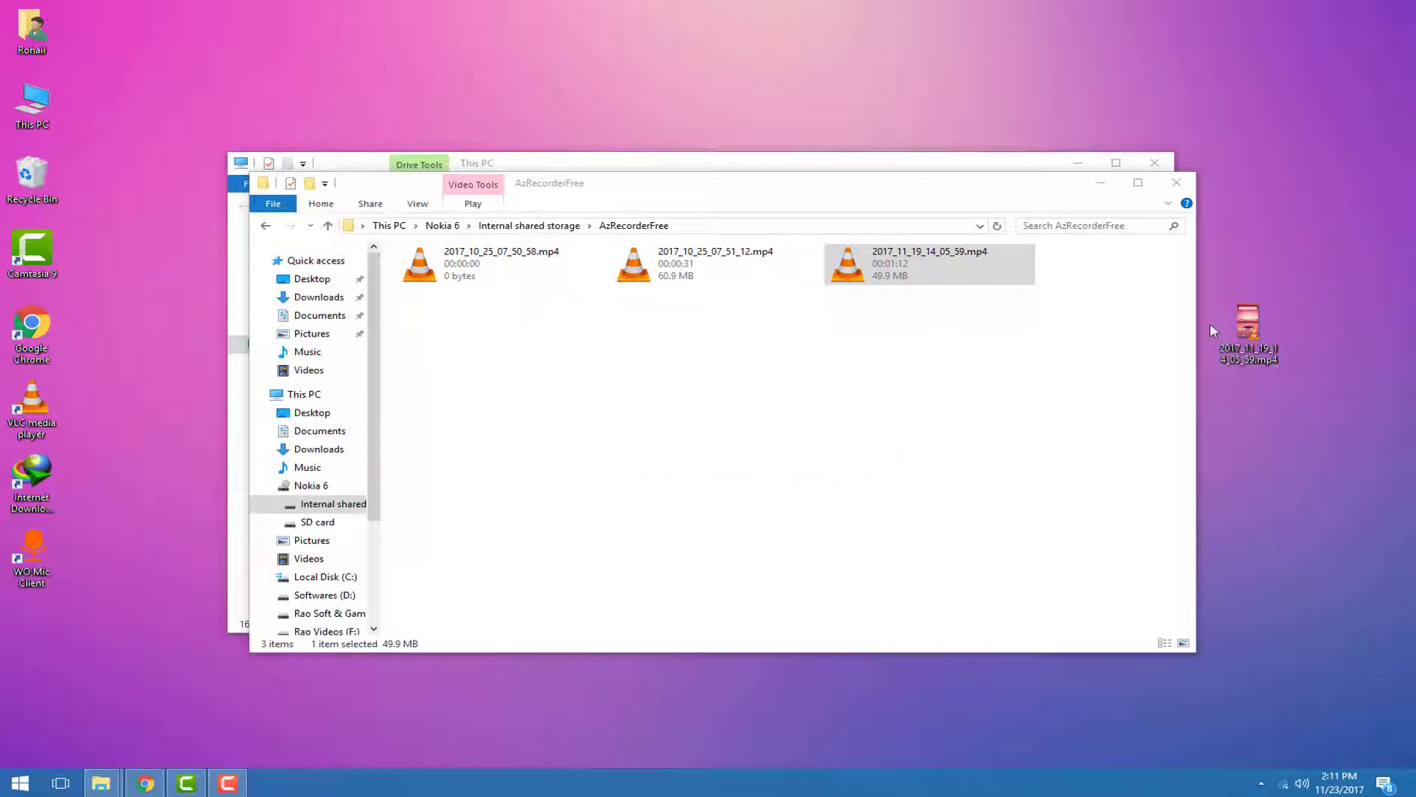
Step: Play the copied 2017_11_19_14_05_59.mp4 in VLC, raise the volume to 85% and skip ahead to about 00:42
double_click(1278, 328)
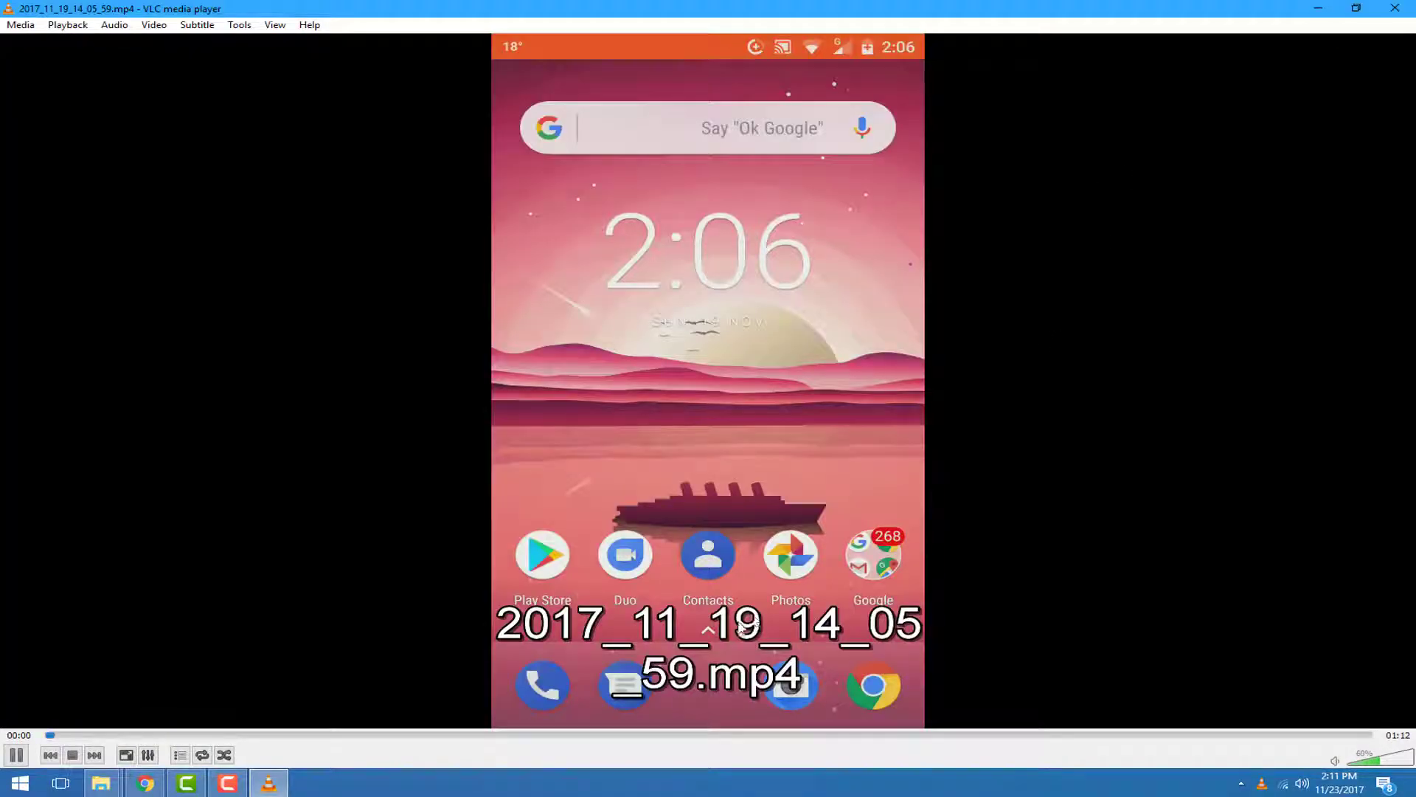
scroll(740, 627, "up", 5)
left_click(624, 735)
left_click_drag(624, 739, 813, 739)
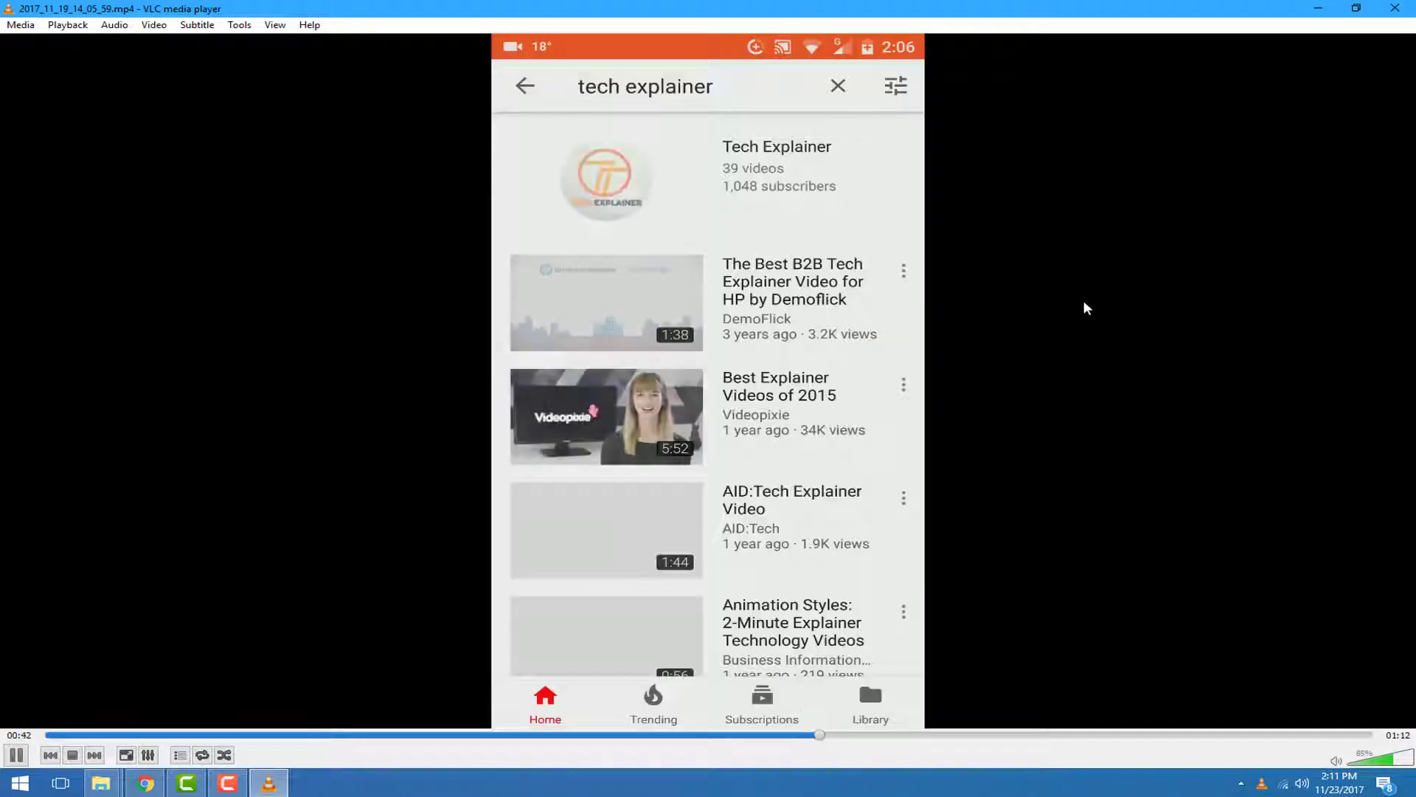
Step: Close the video player and both File Explorer windows, and refresh the desktop
left_click(1394, 8)
left_click(1177, 184)
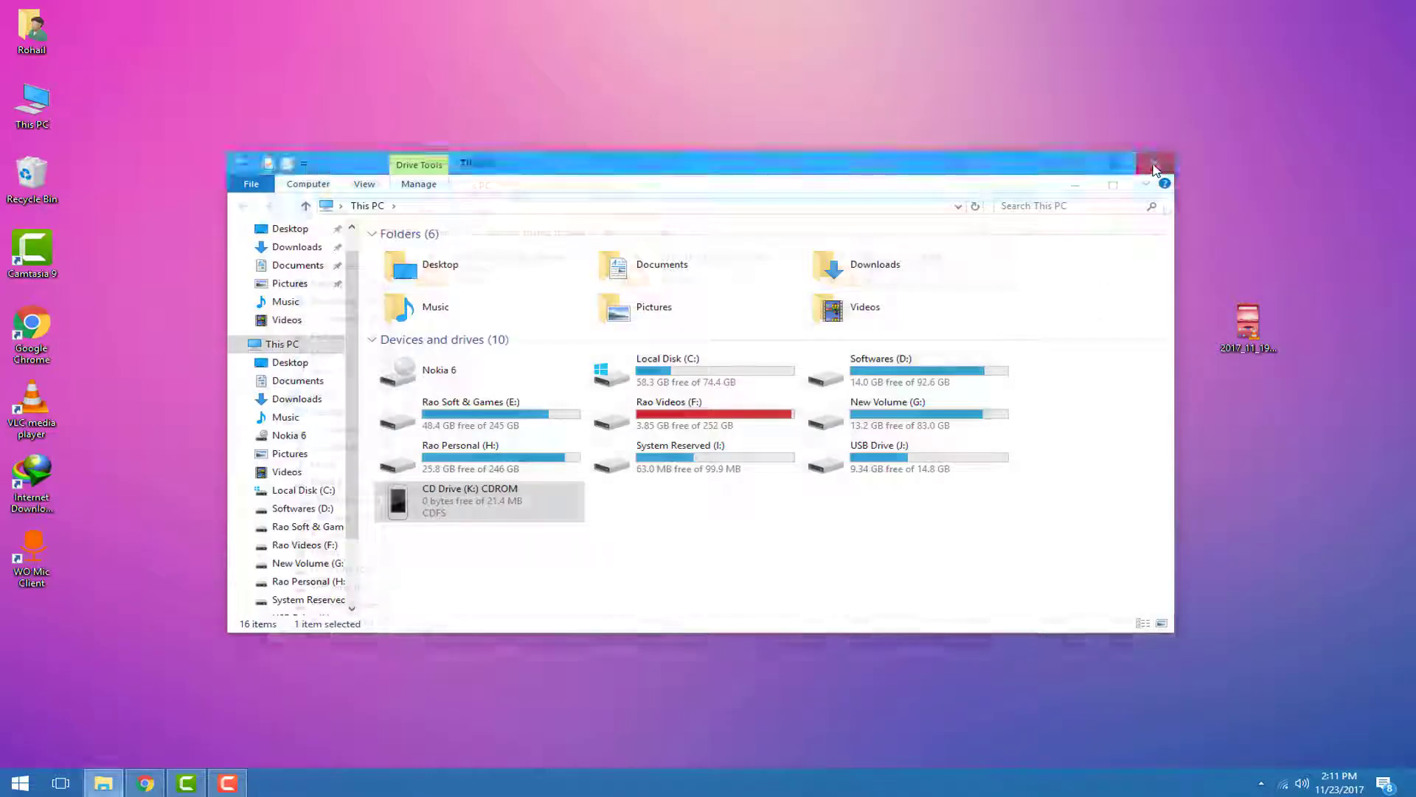
left_click(1155, 163)
right_click(438, 531)
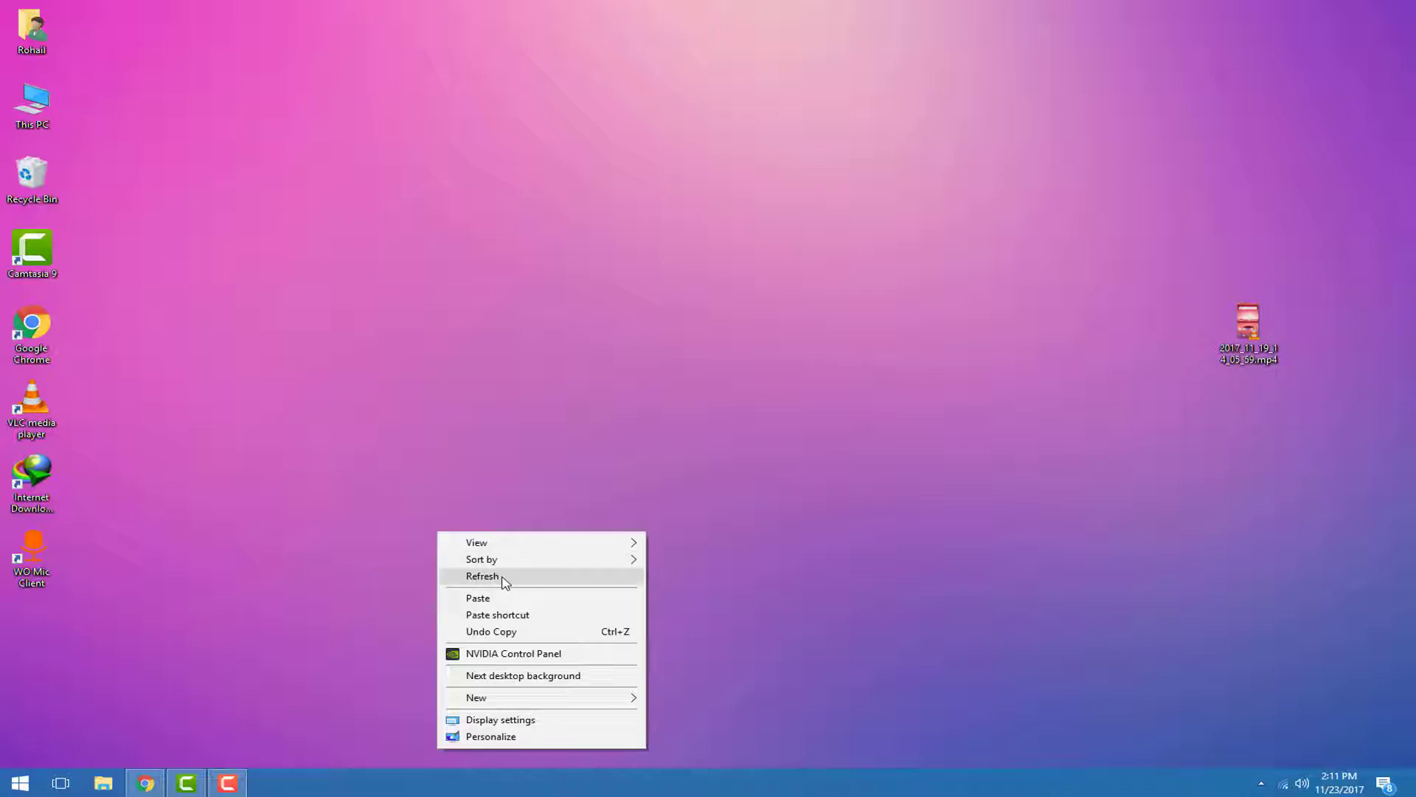
left_click(496, 576)
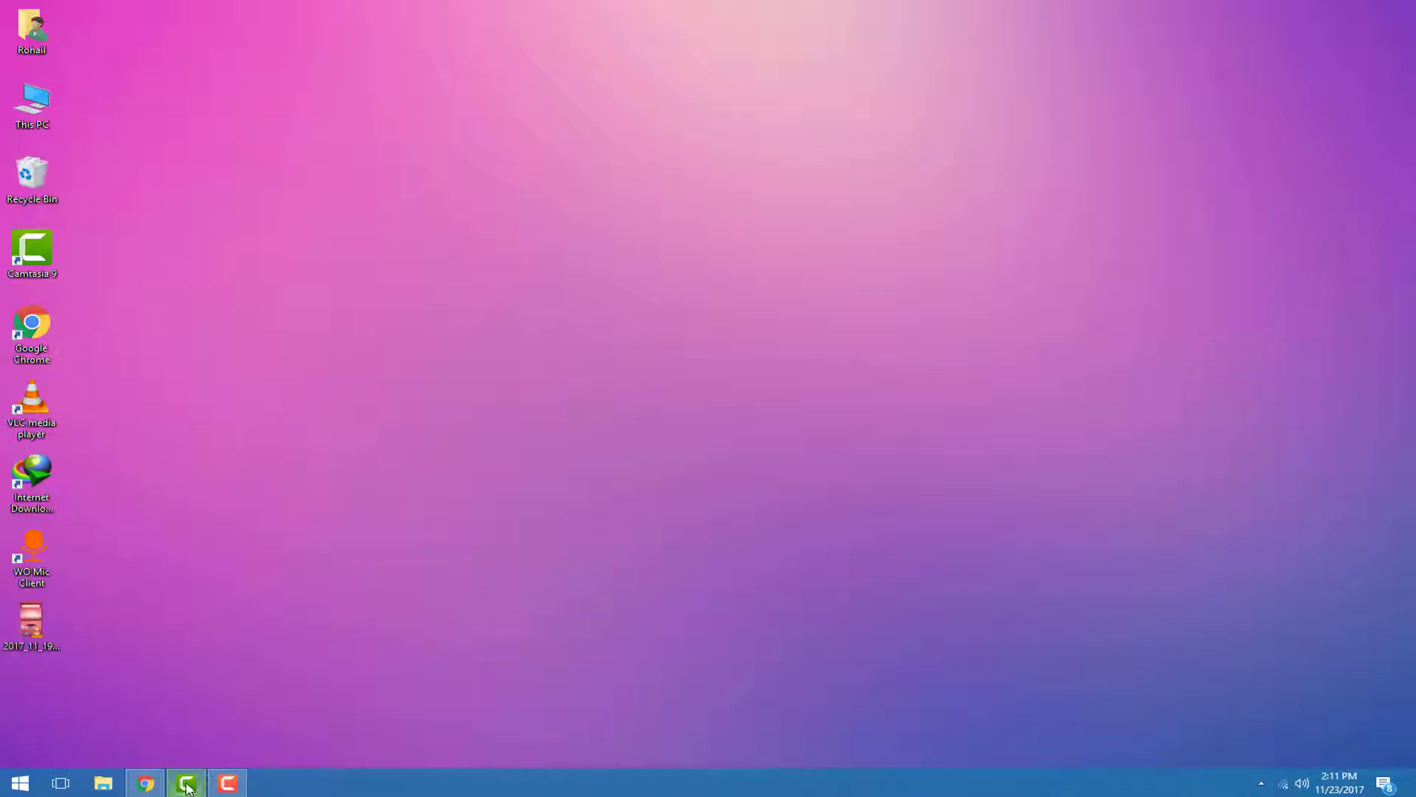
Step: Add the 4K Pillars of Light - Blue Space Ambient video from the Downloads Video folder to Camtasia's Media Bin
mouse_move(177, 789)
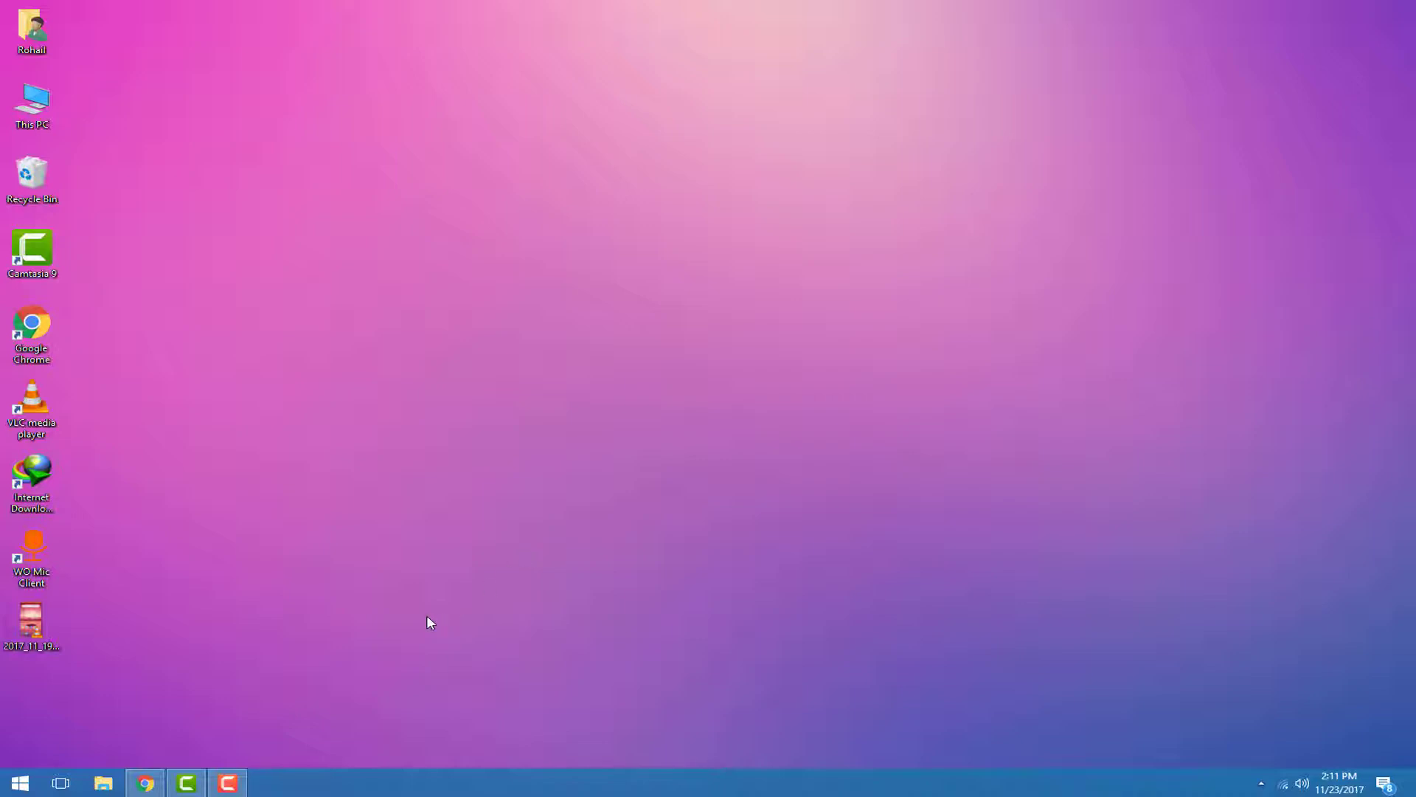
left_click(199, 785)
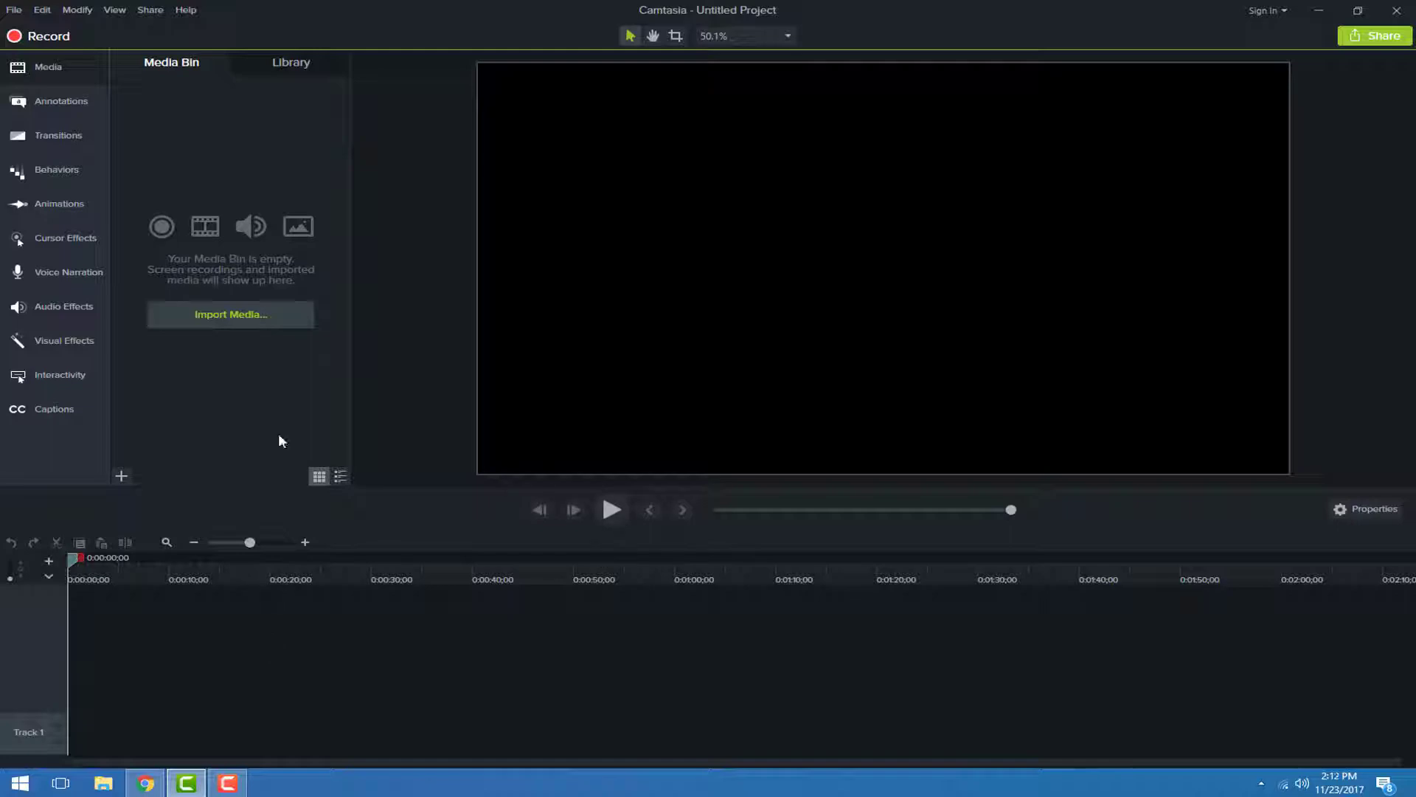
left_click(186, 783)
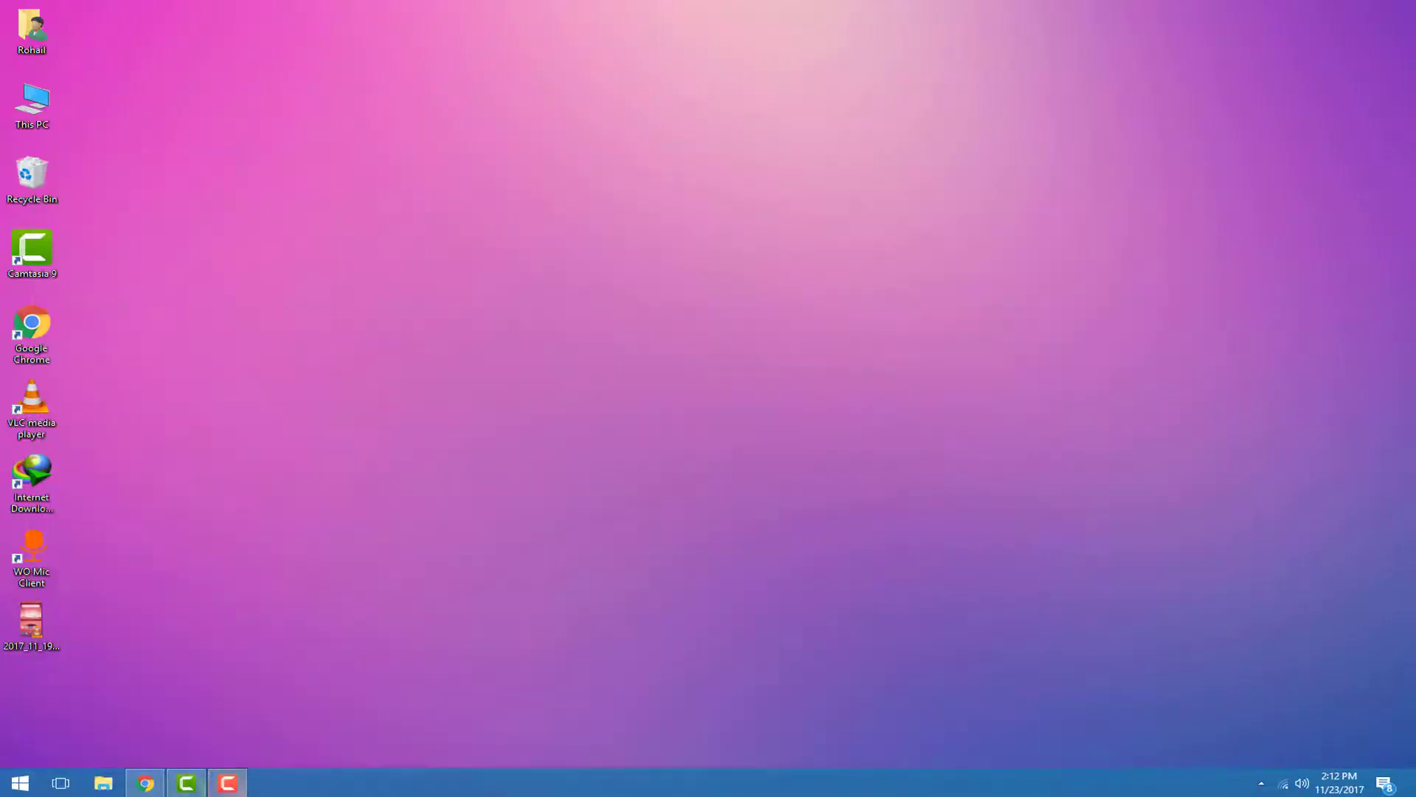
double_click(33, 103)
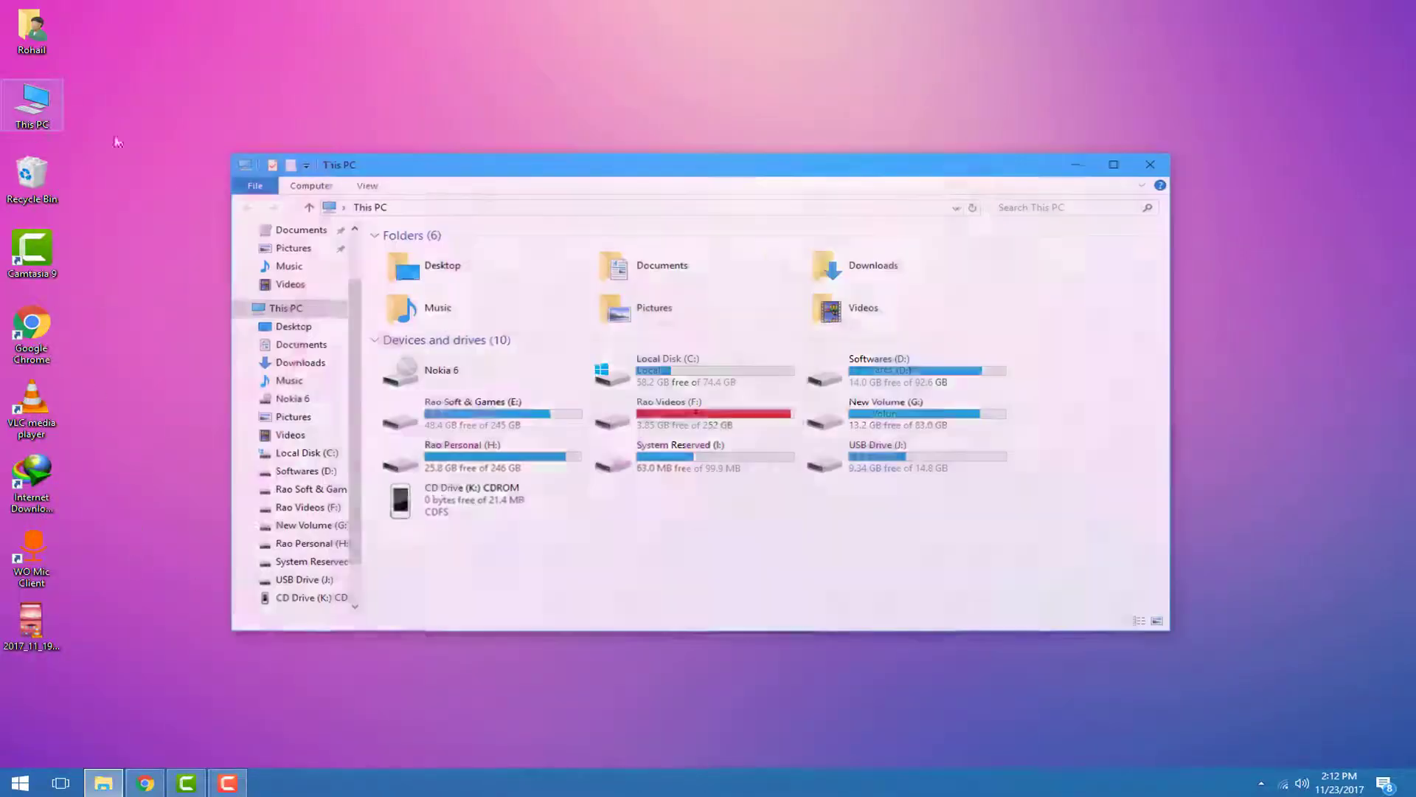
scroll(288, 266, "up", 2)
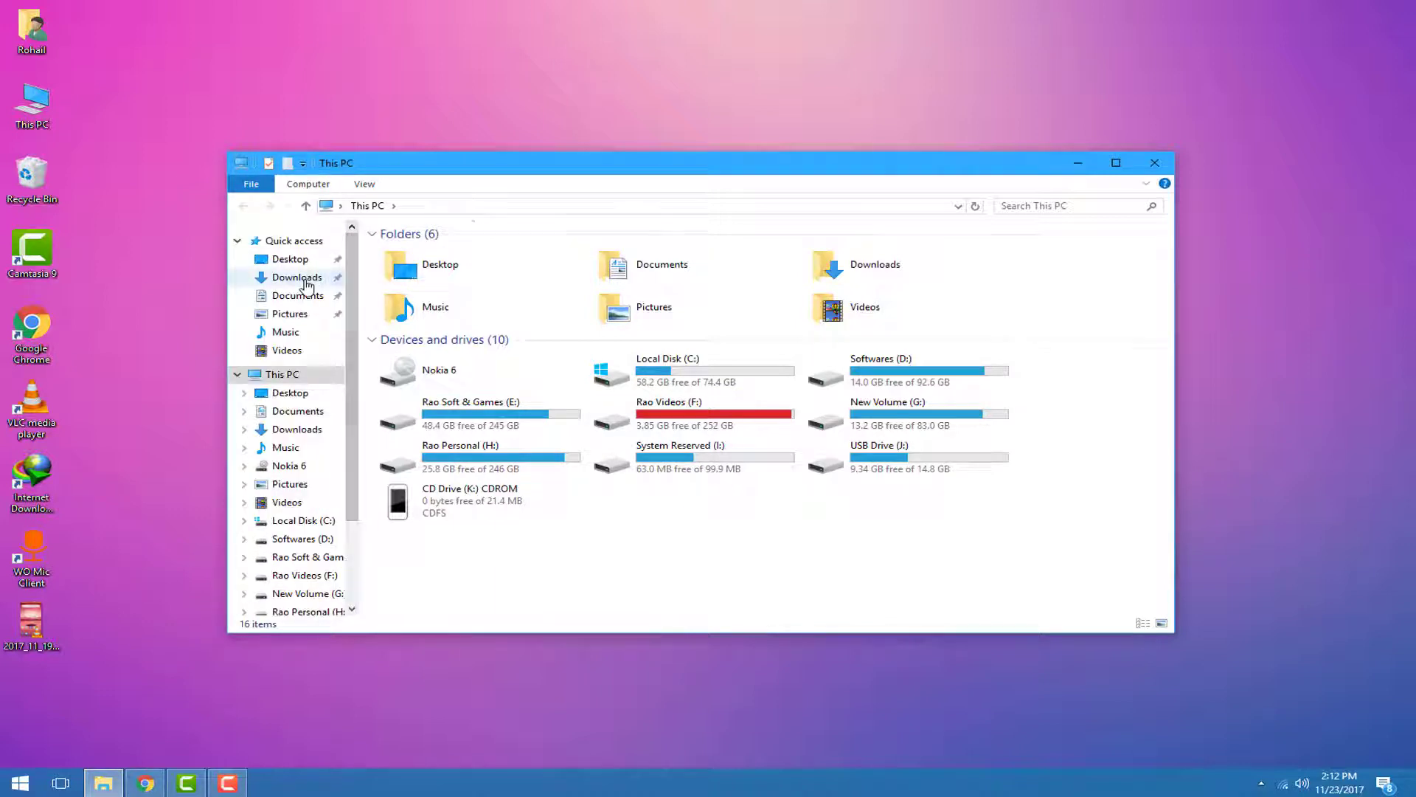
left_click(297, 277)
double_click(418, 316)
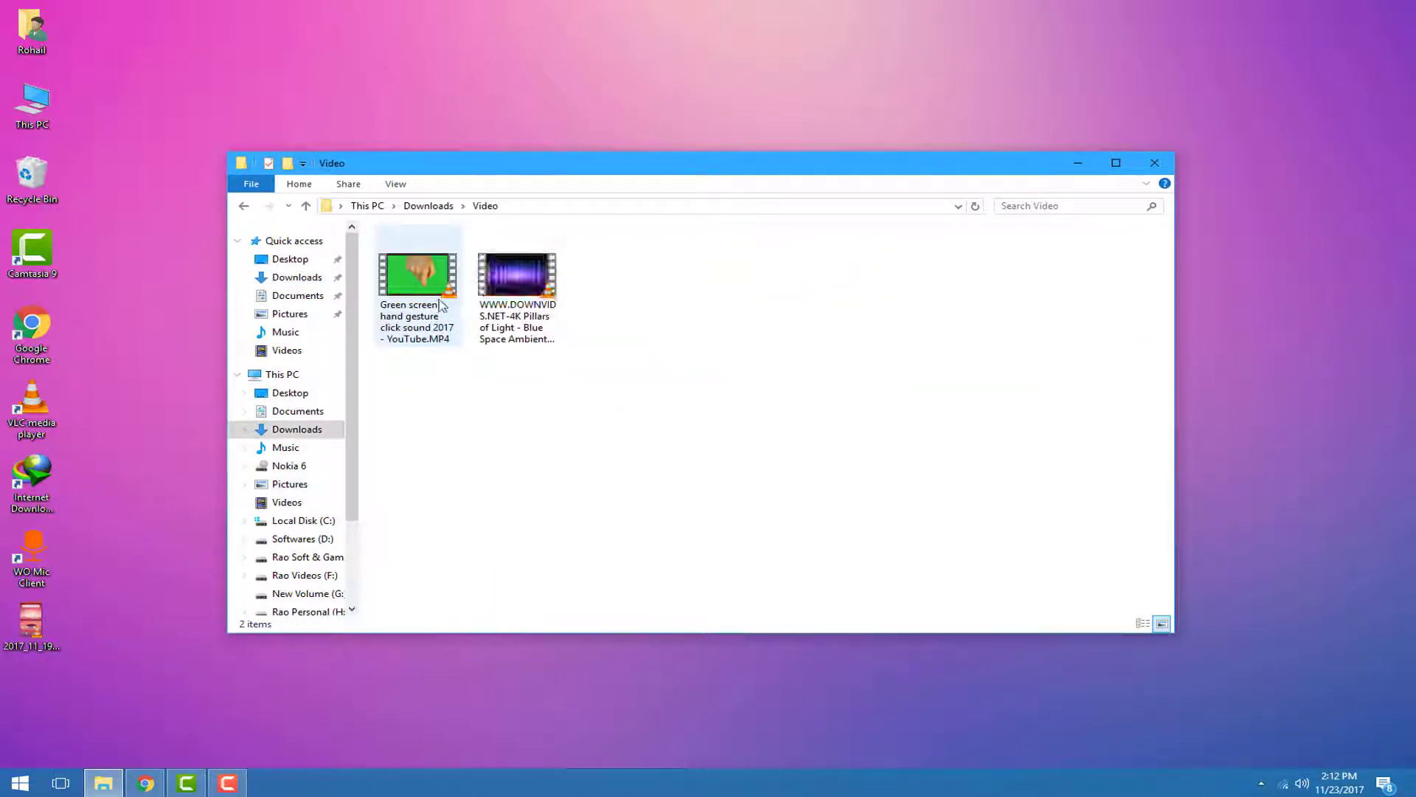
left_click(484, 315)
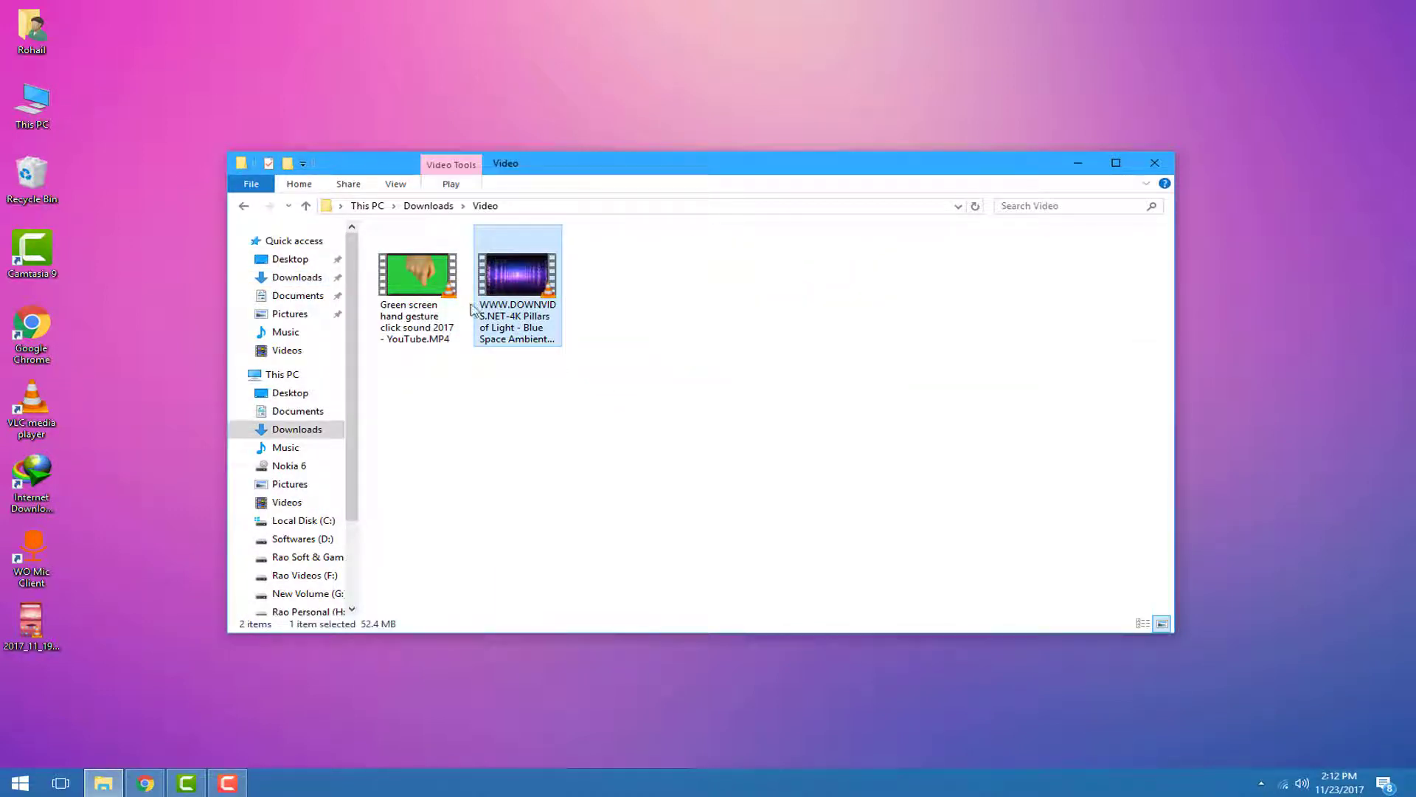
left_click_drag(516, 324, 332, 426)
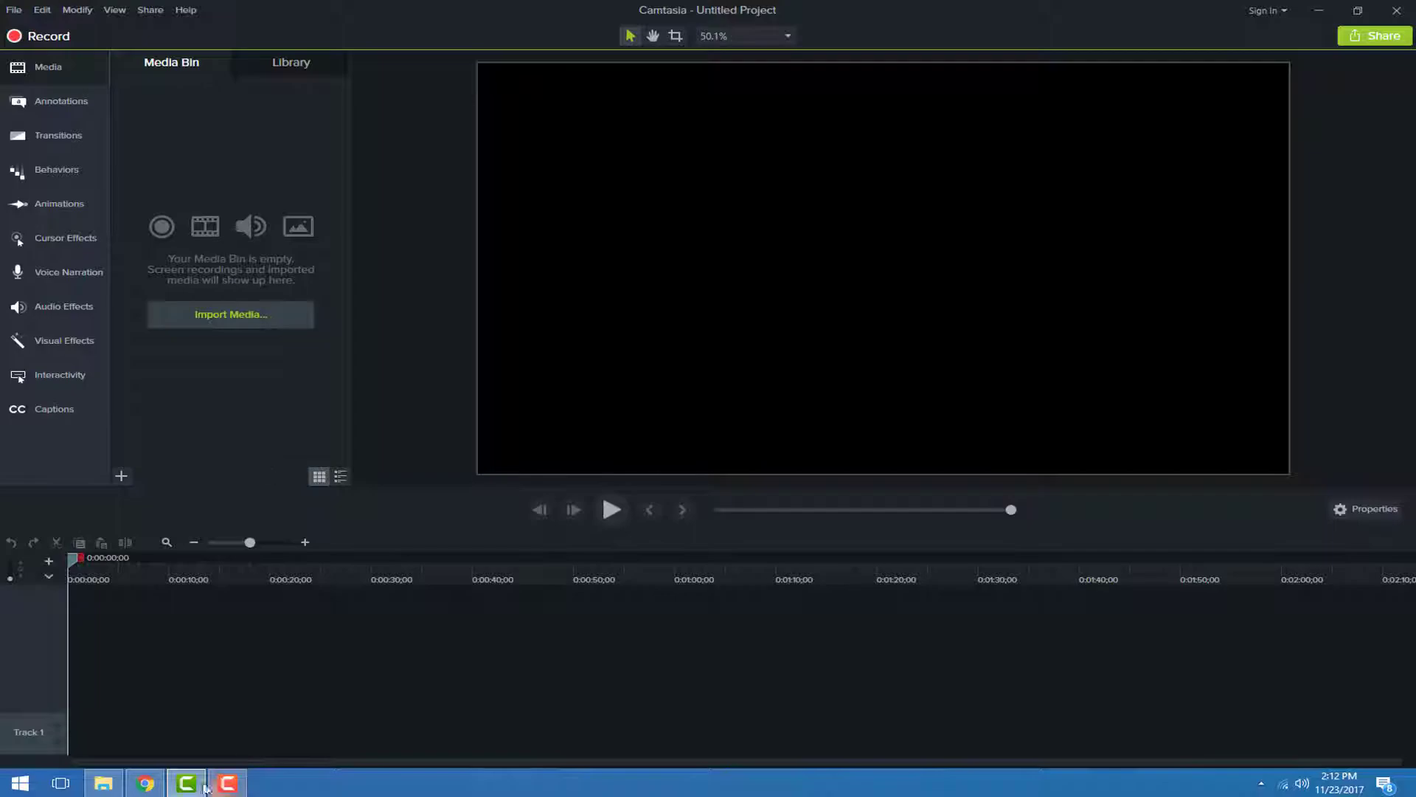
Step: Add the video Green screen hand gesture click sound 2017 - YouTube.MP4 from the same folder to the Camtasia Media Bin
left_click(151, 782)
left_click(146, 782)
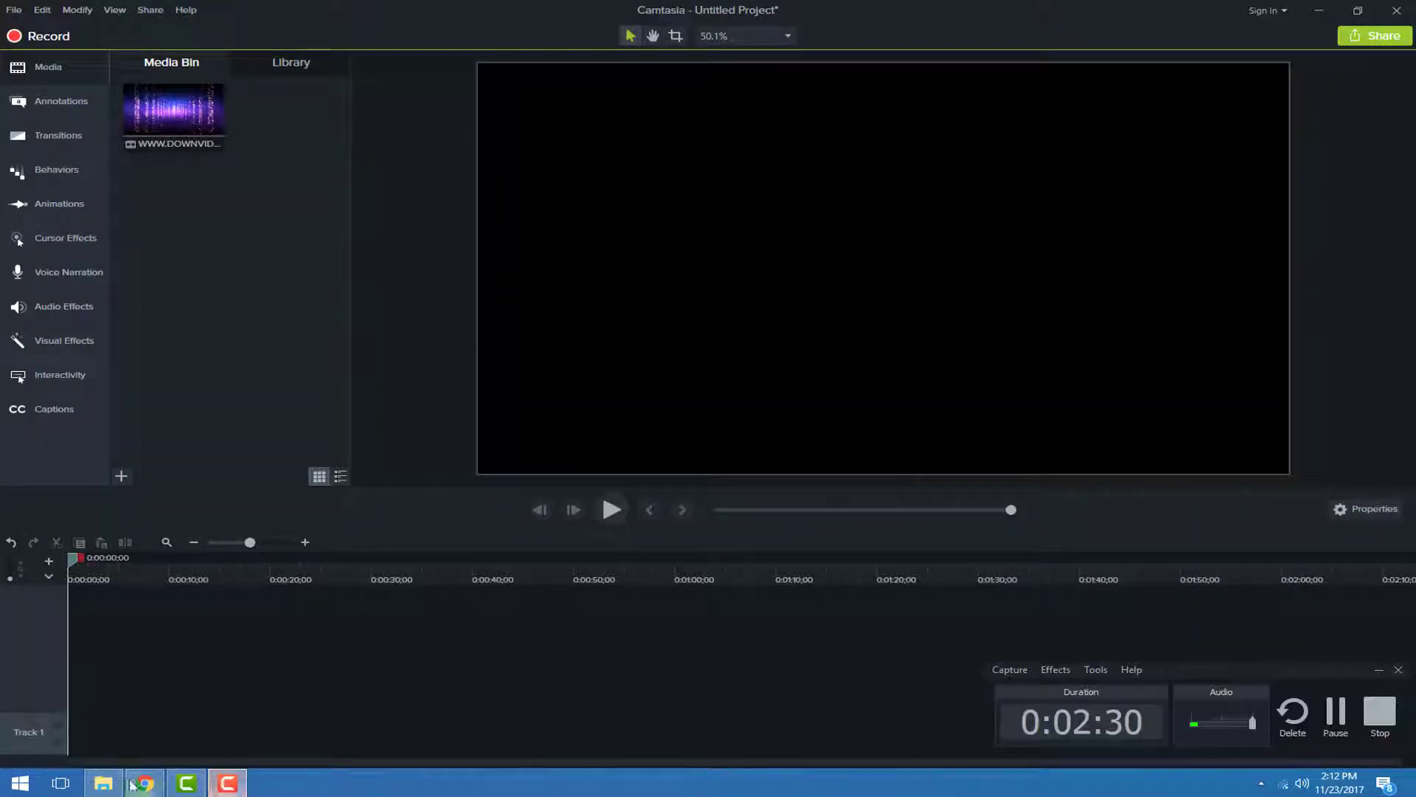
left_click(115, 783)
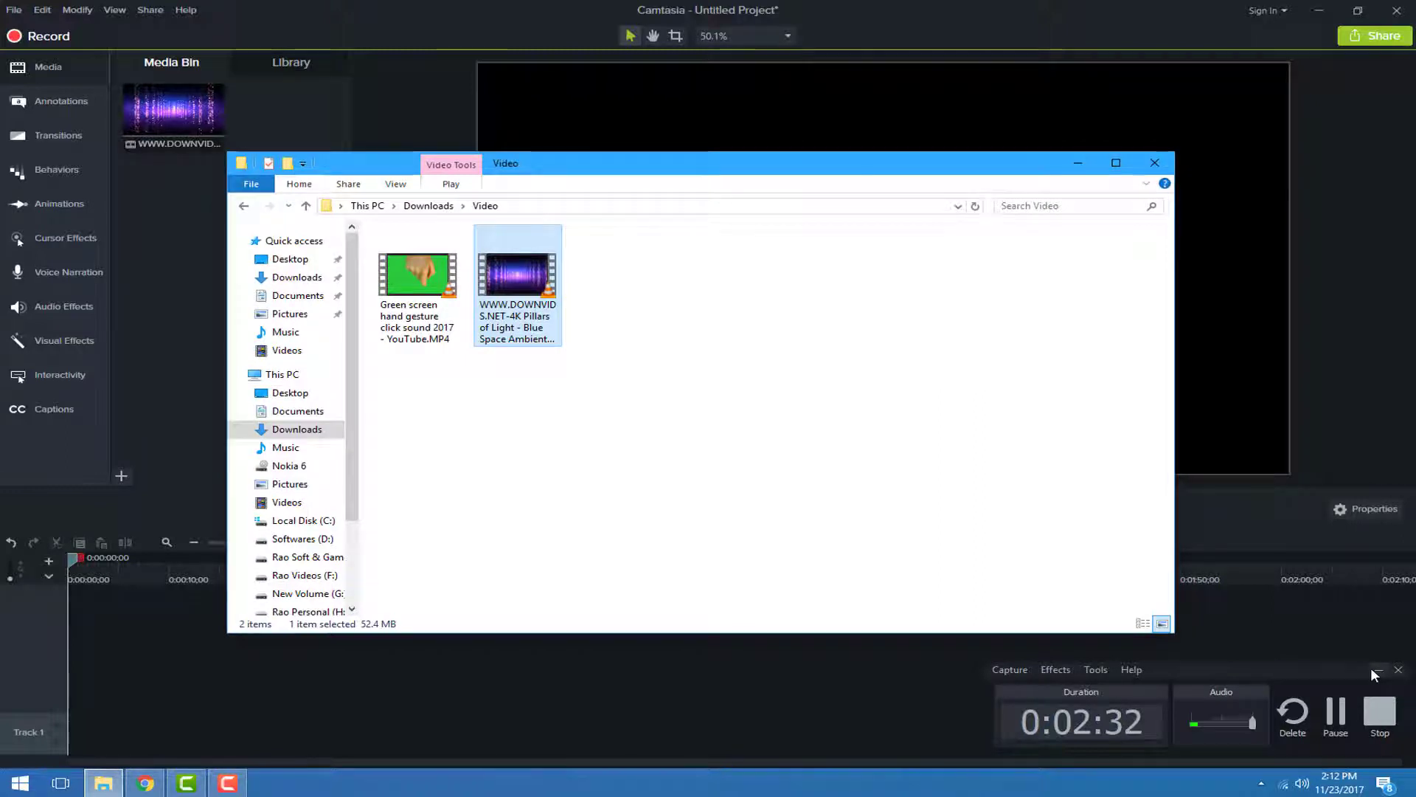
left_click(1378, 669)
left_click_drag(406, 270, 129, 310)
left_click(196, 370)
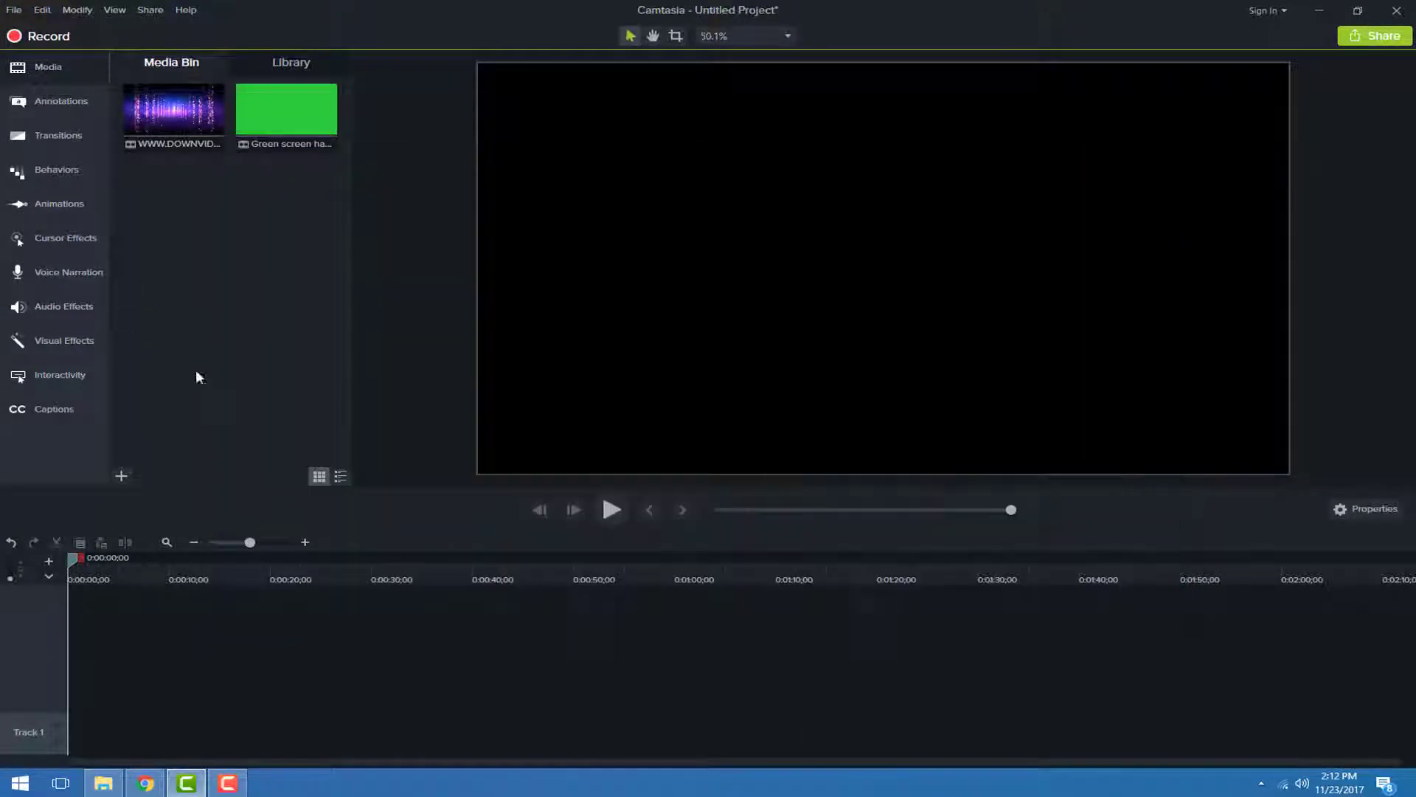
Step: Switch to Chrome and search Google for "nexus mockup"
left_click(163, 787)
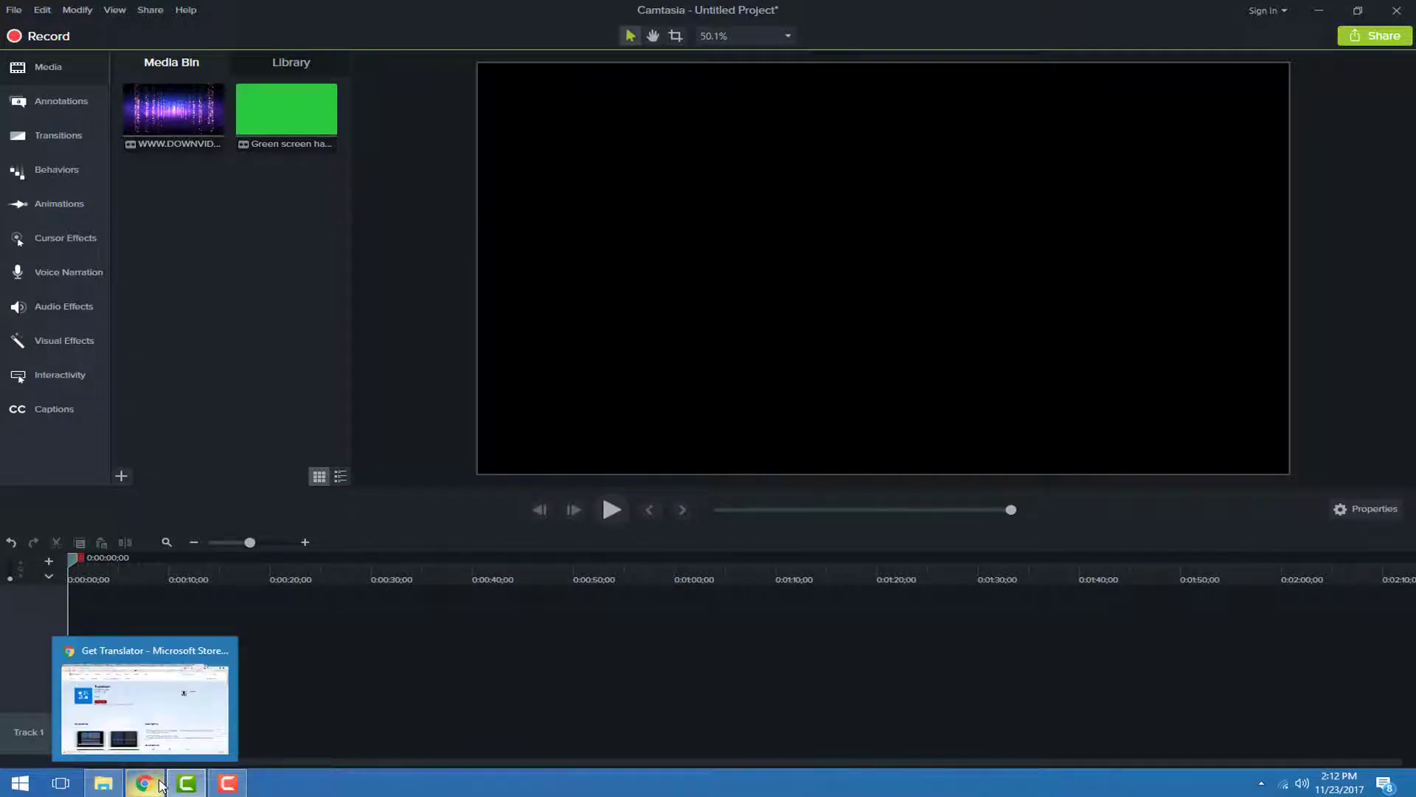
double_click(940, 127)
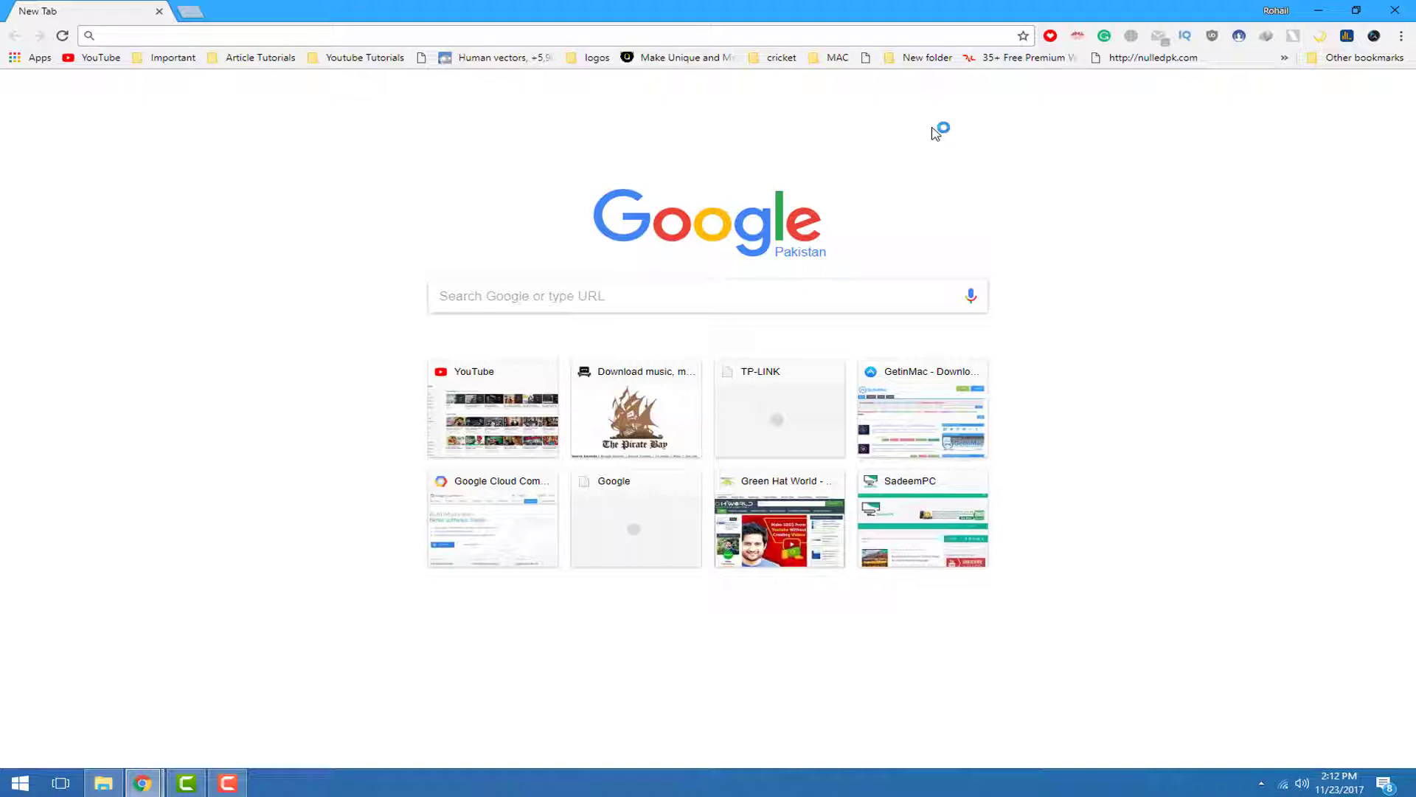
type("nexus")
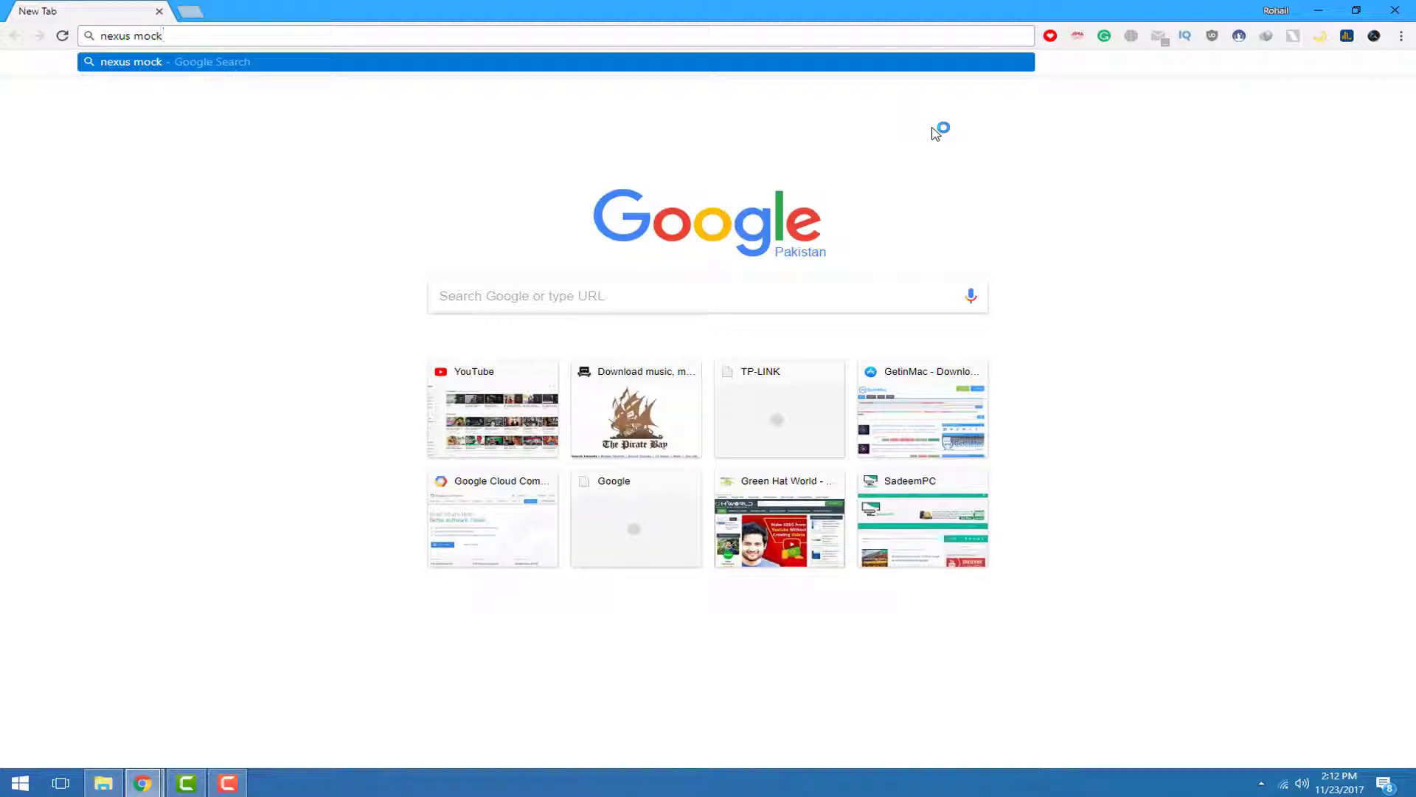
type("mockup")
key("Return")
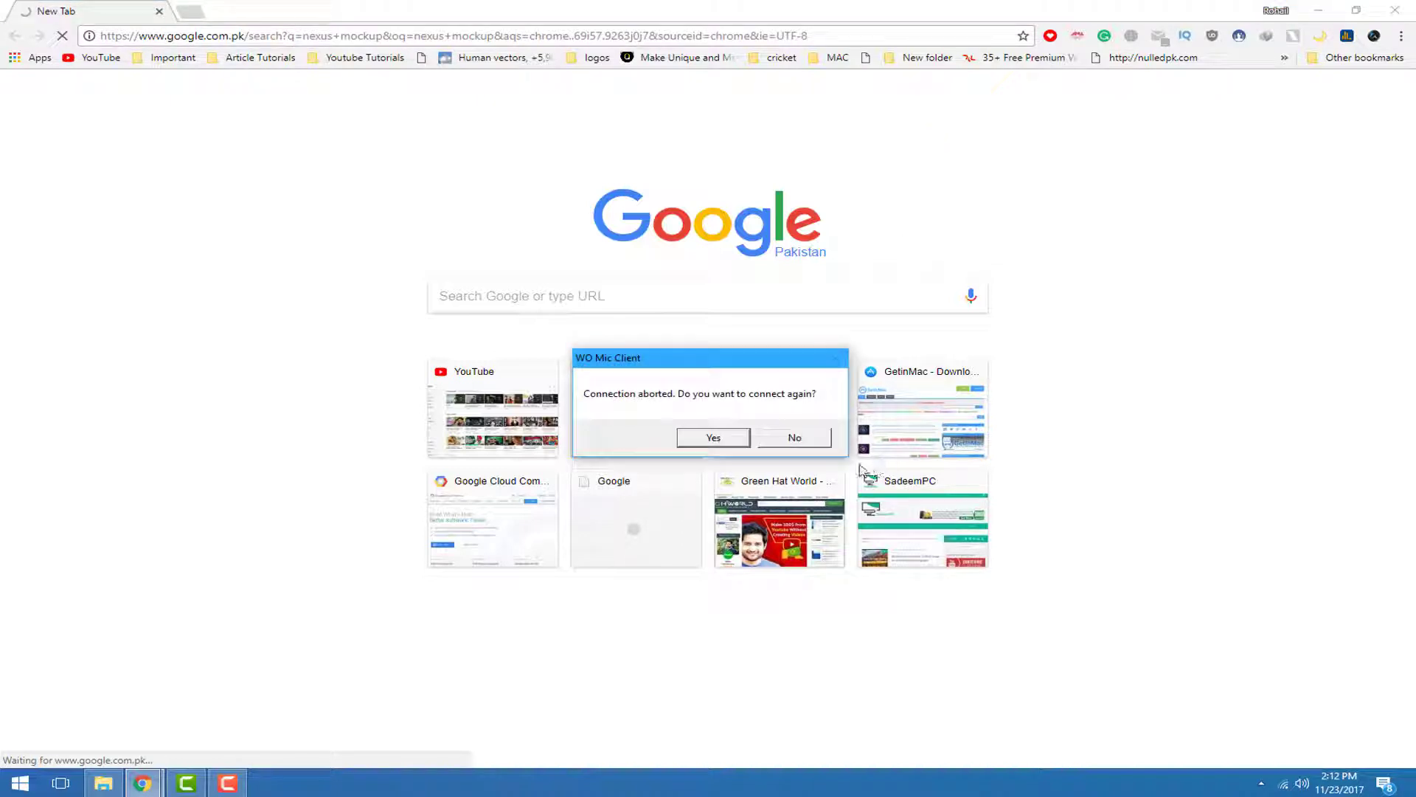
Step: Pause the Camtasia screen recording and return to the Chrome search window
left_click(227, 783)
left_click(1336, 710)
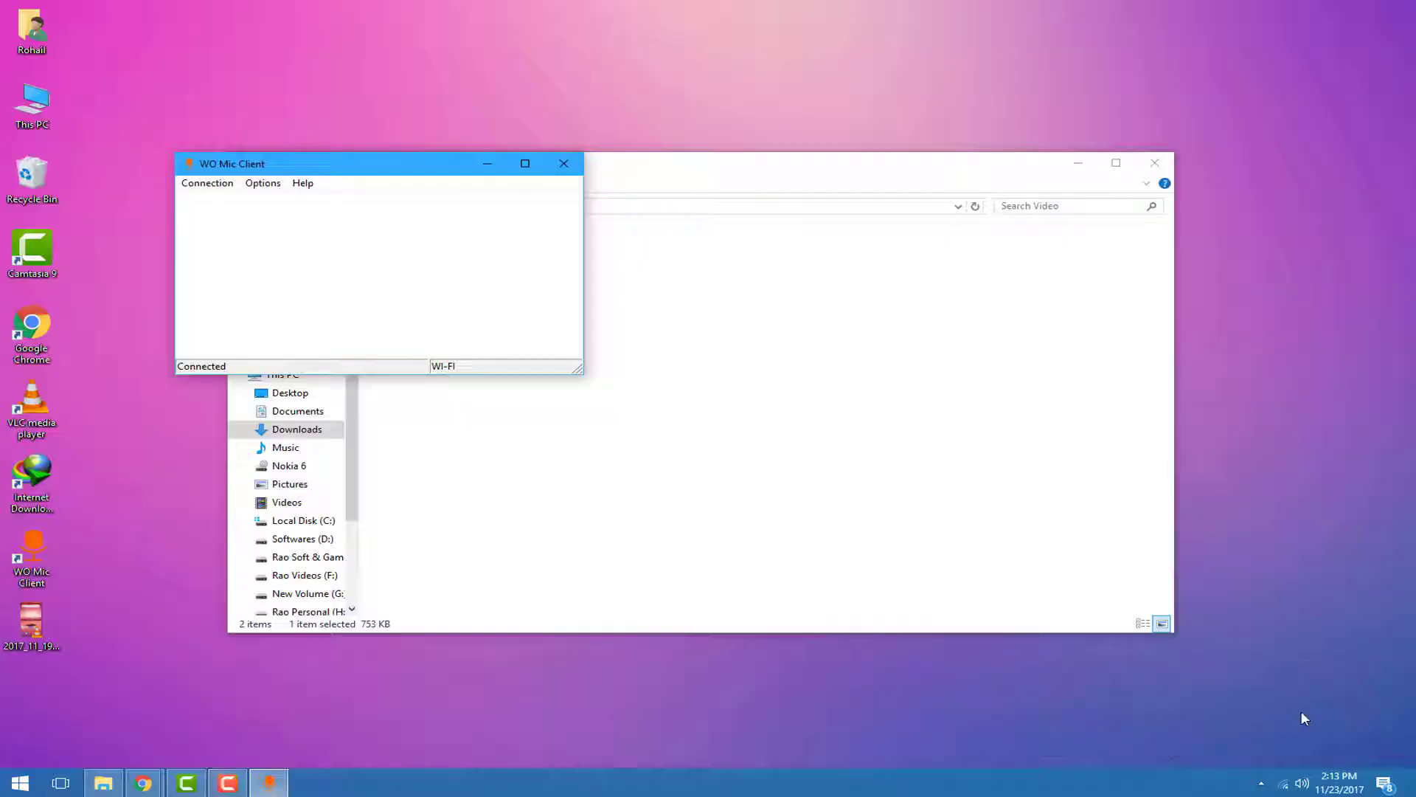
left_click(144, 783)
left_click(253, 754)
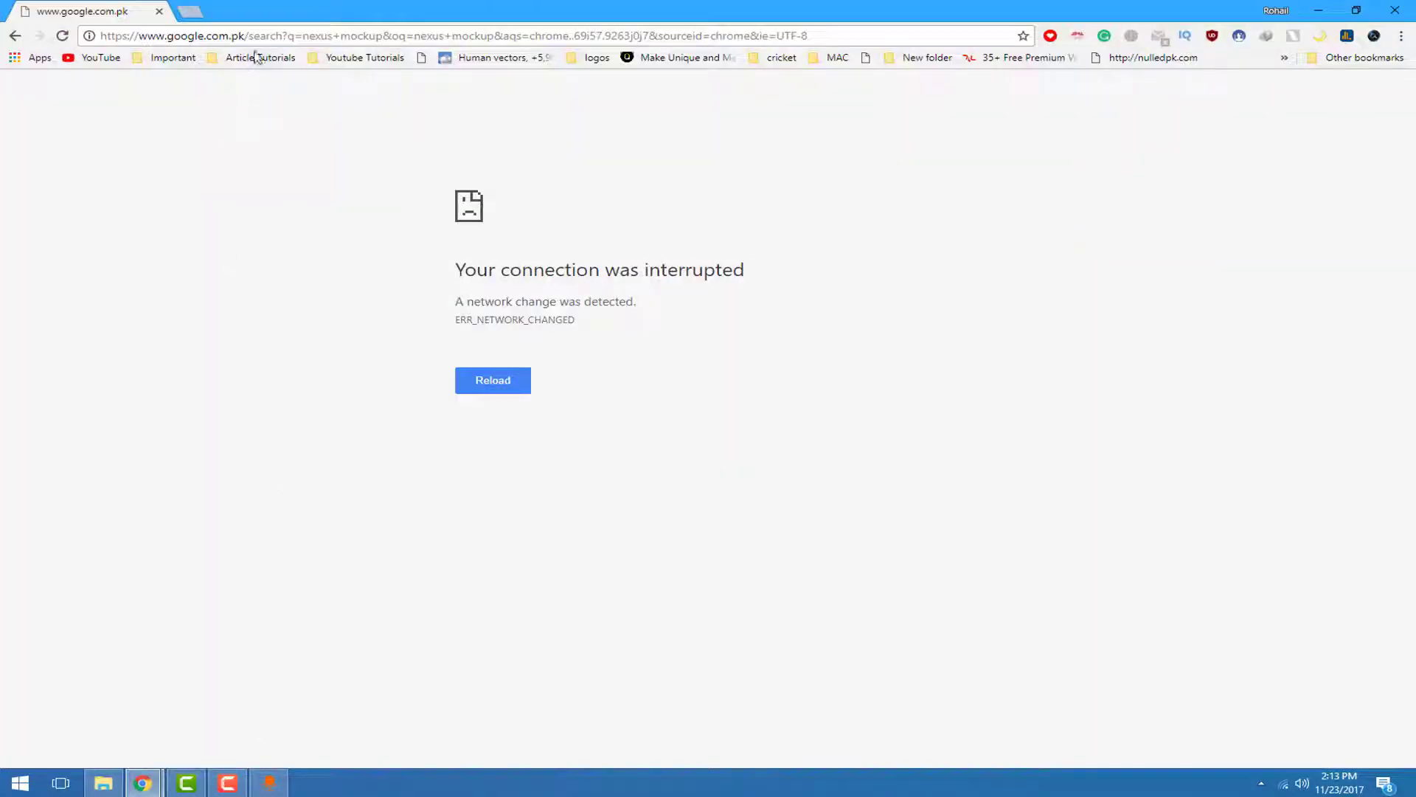
Step: Rerun the interrupted nexus mockup search and show its image results
left_click(257, 39)
key("Return")
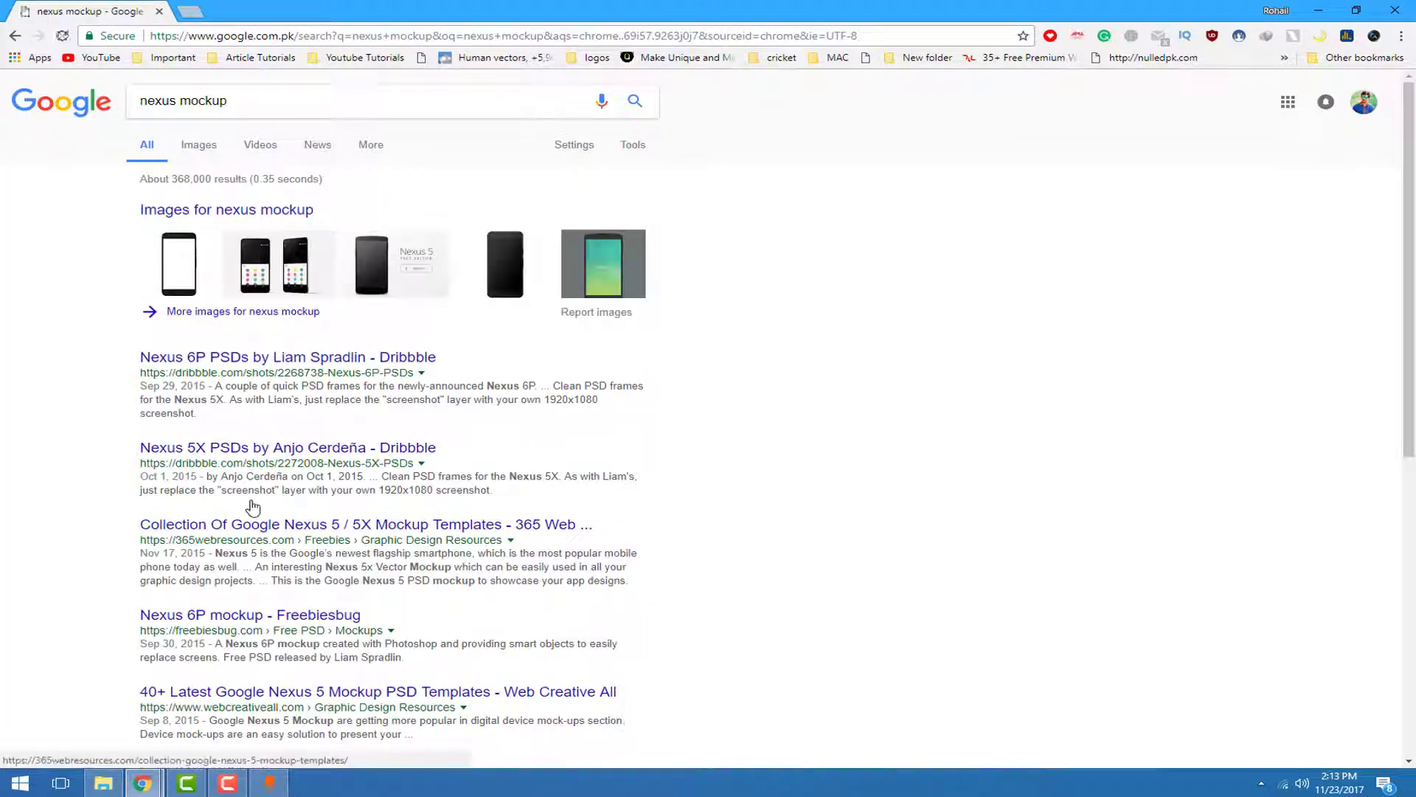
left_click(198, 145)
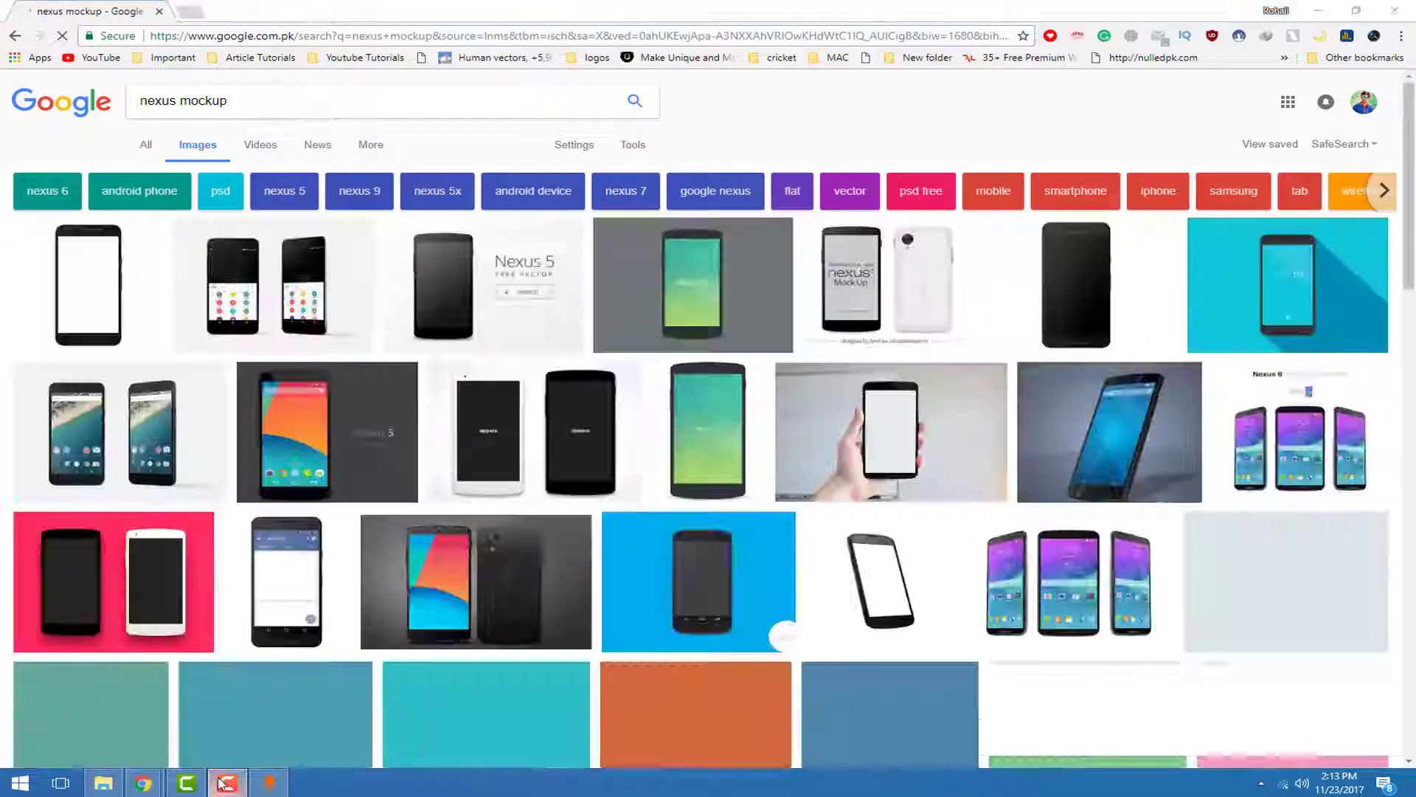
Step: Browse the nexus mockup image results for a phone frame, and check the recorder and the WO Mic Client connection
left_click(226, 783)
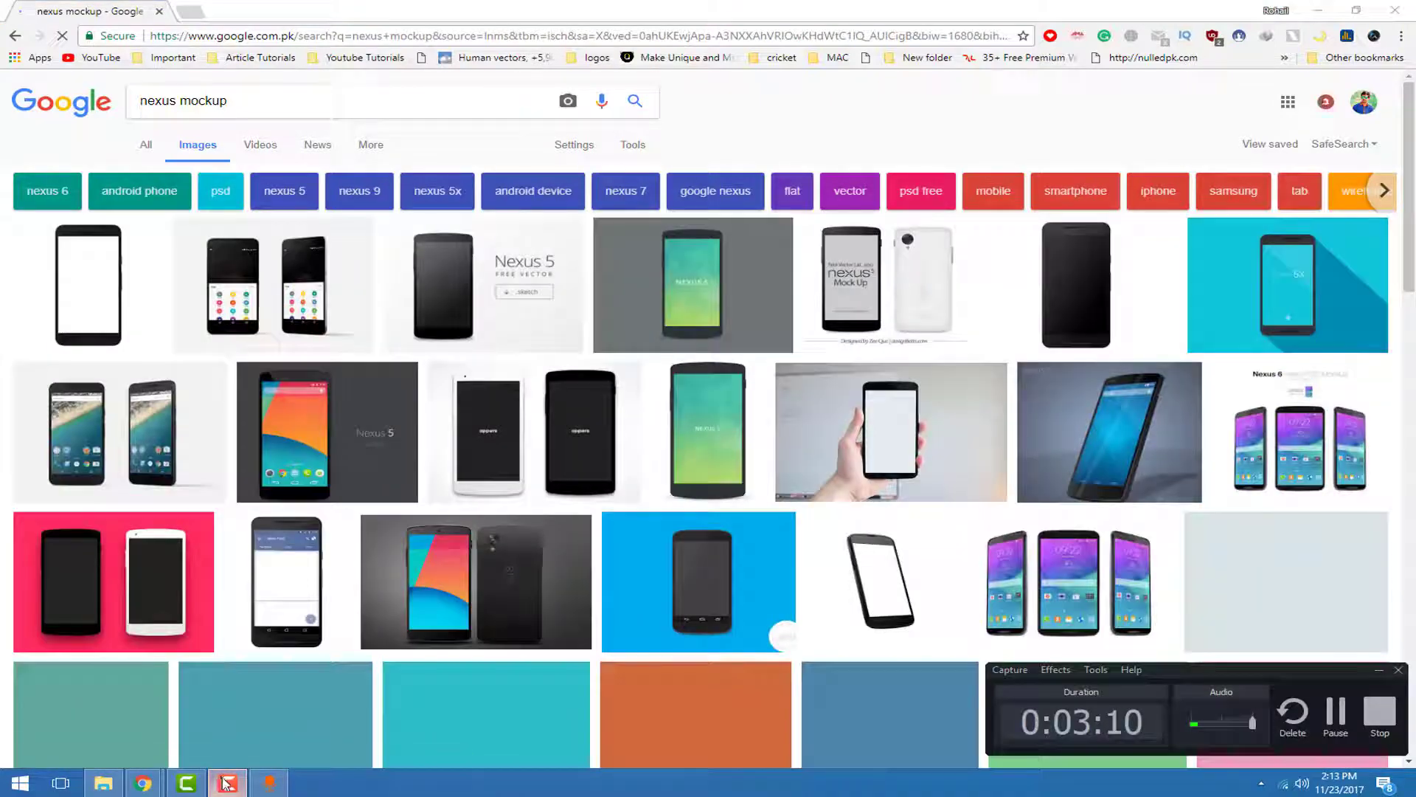
left_click(225, 783)
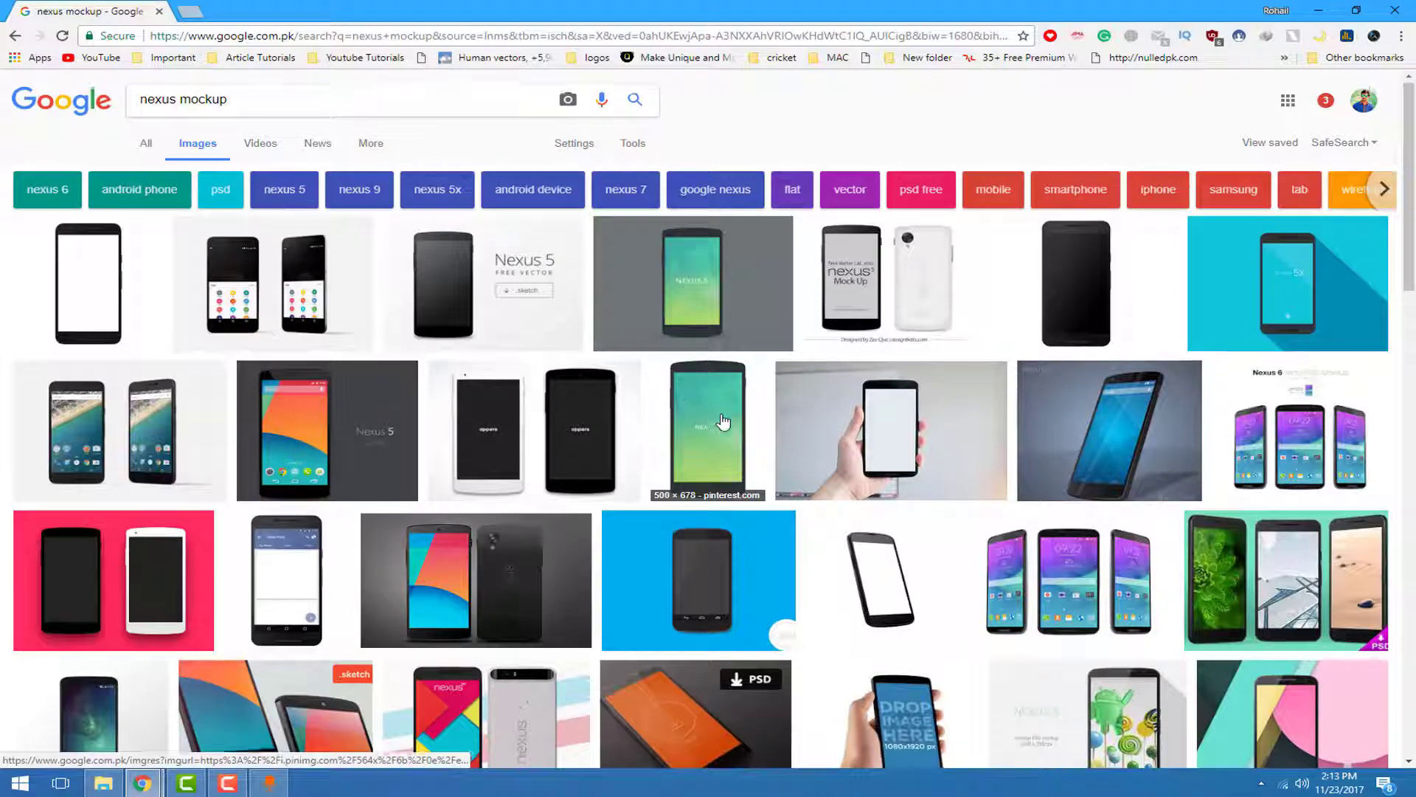
scroll(726, 422, "down", 5)
scroll(725, 421, "down", 3)
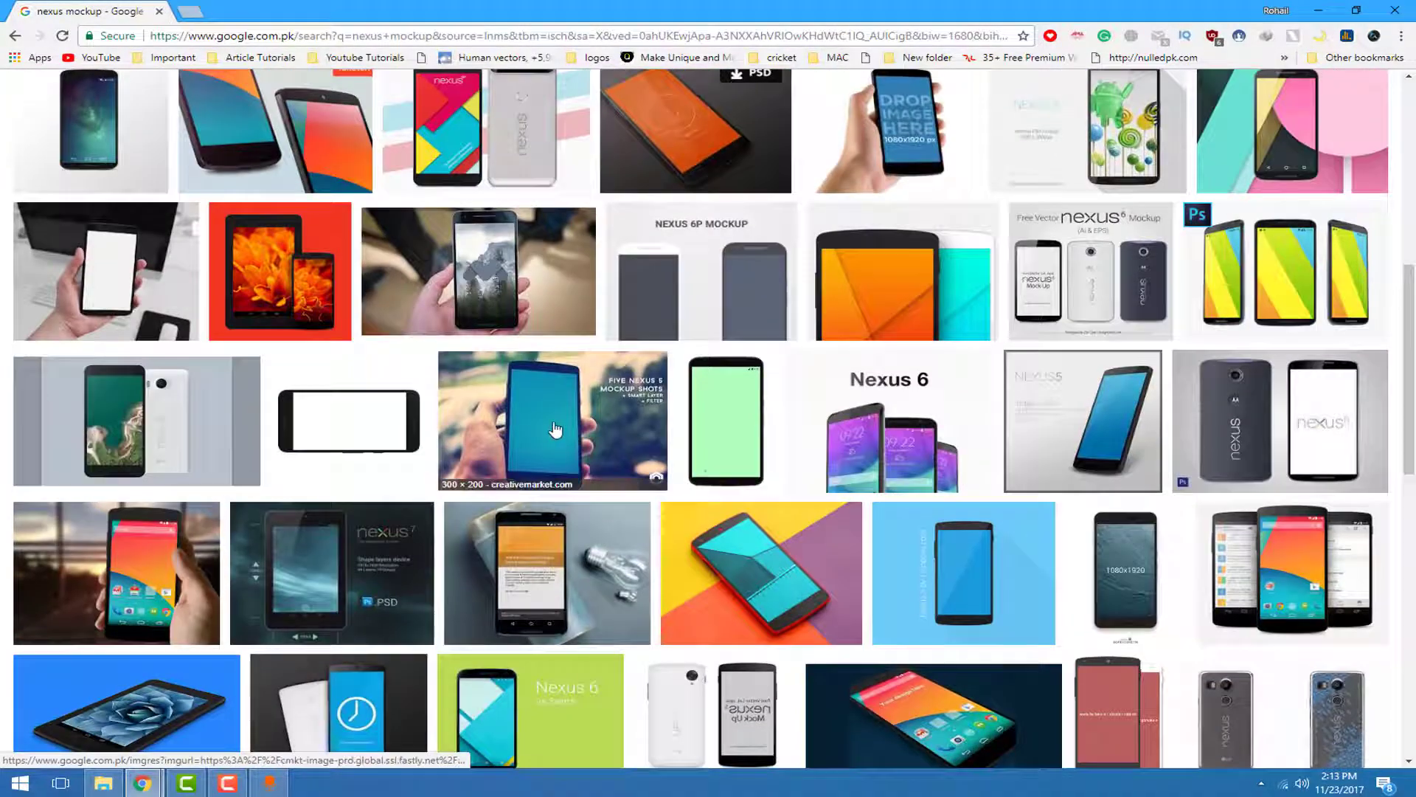
scroll(553, 436, "down", 7)
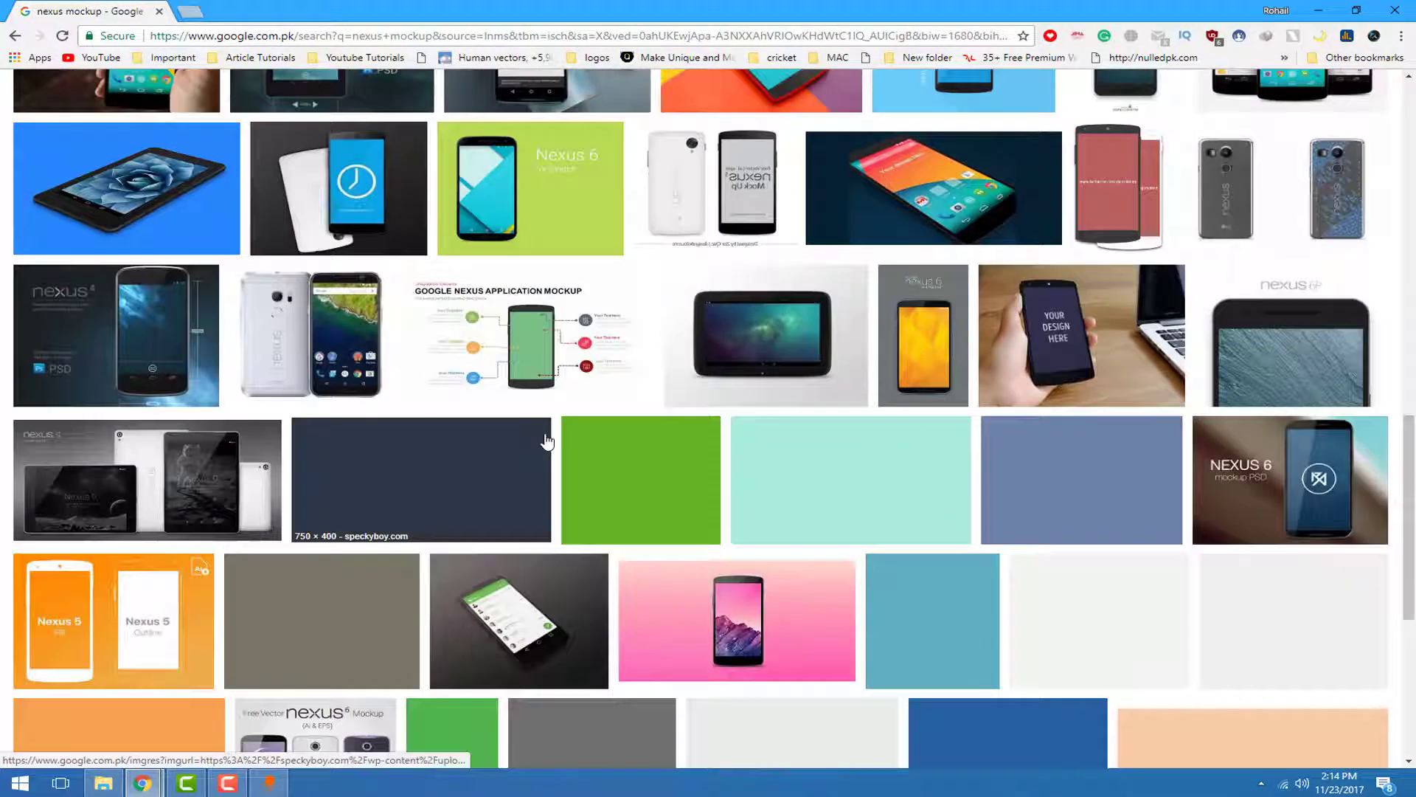
scroll(546, 440, "down", 5)
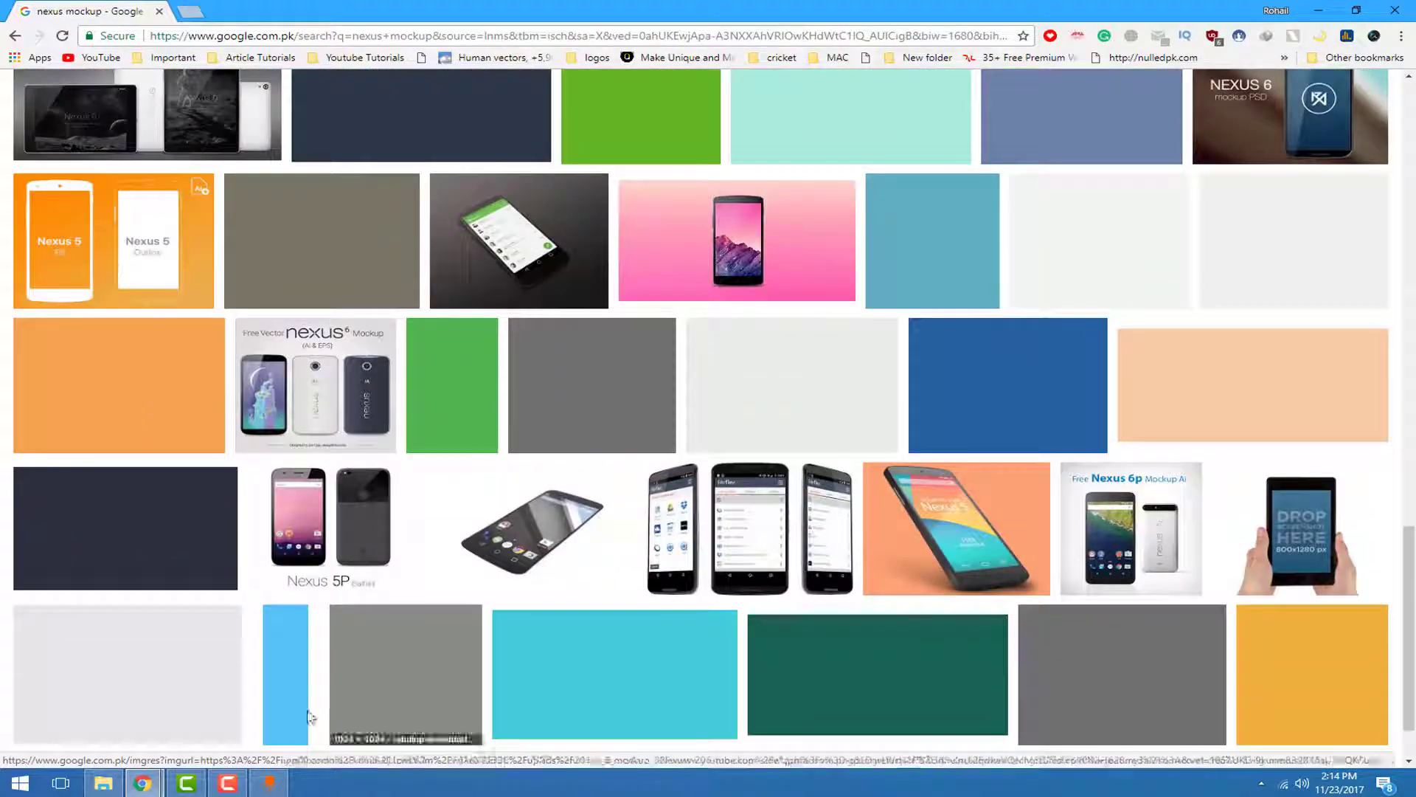
left_click(272, 790)
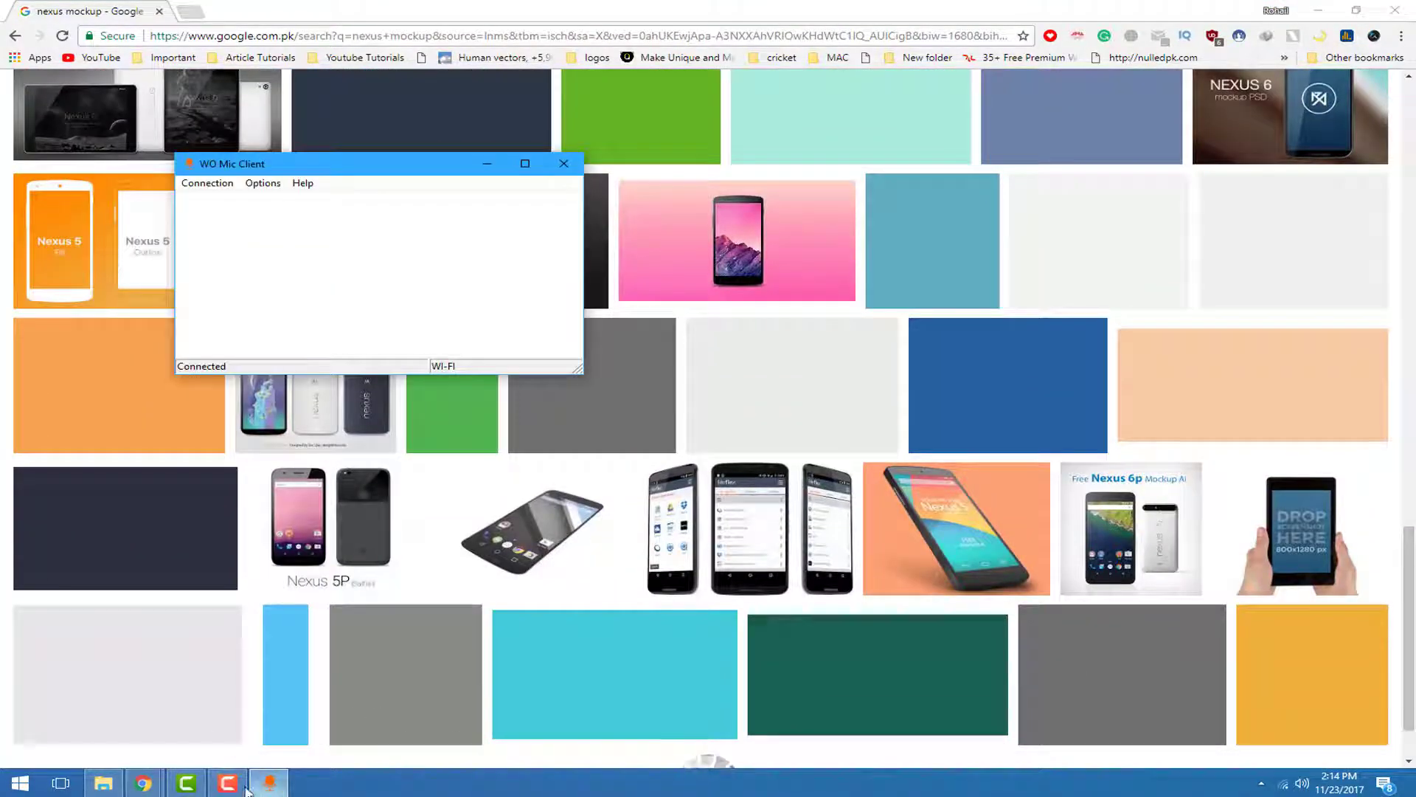
left_click(246, 788)
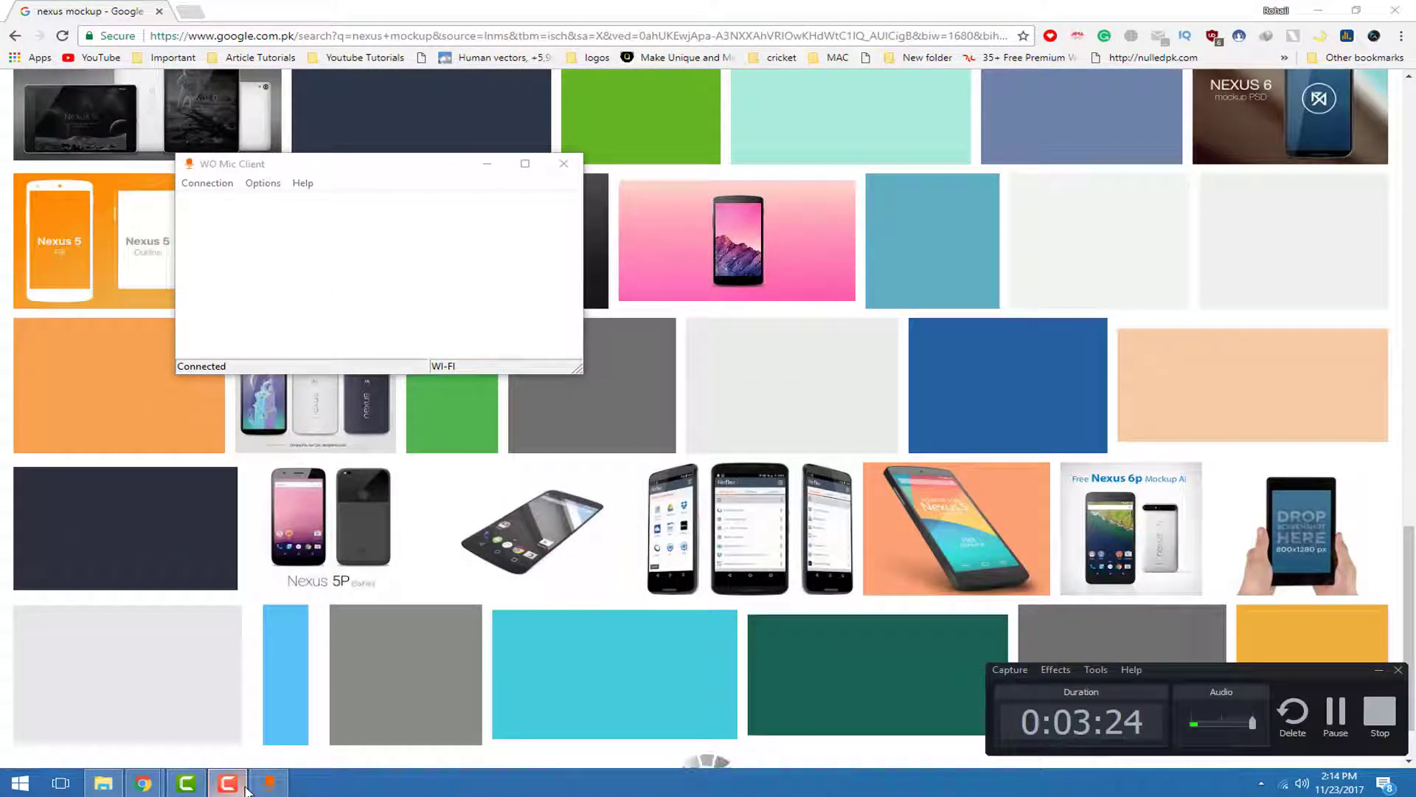
left_click(246, 788)
left_click(323, 10)
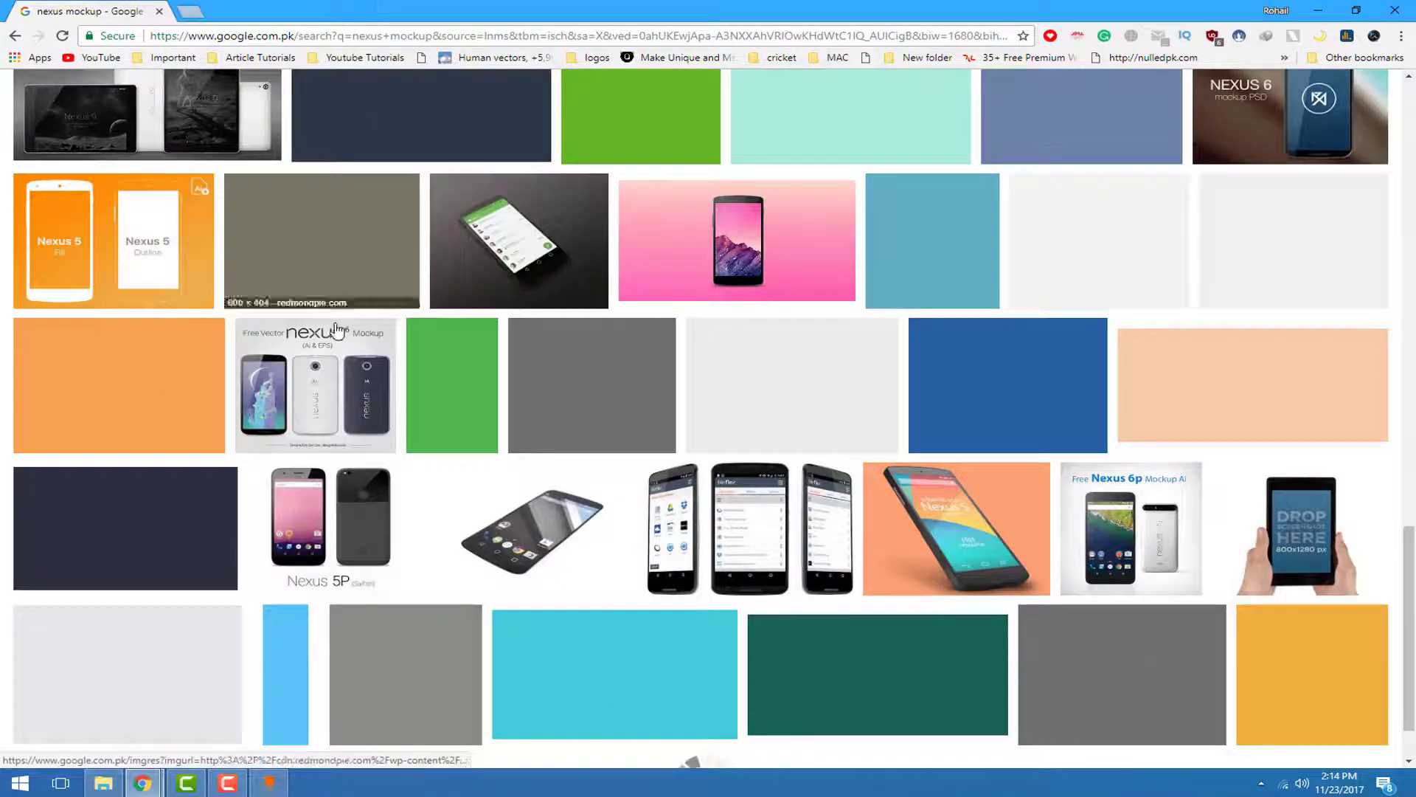
Step: Open the full-size image of the first result, the blank-screen Nexus 5 Mock Up from MockUPhone
scroll(339, 330, "up", 11)
scroll(338, 331, "up", 5)
left_click(104, 297)
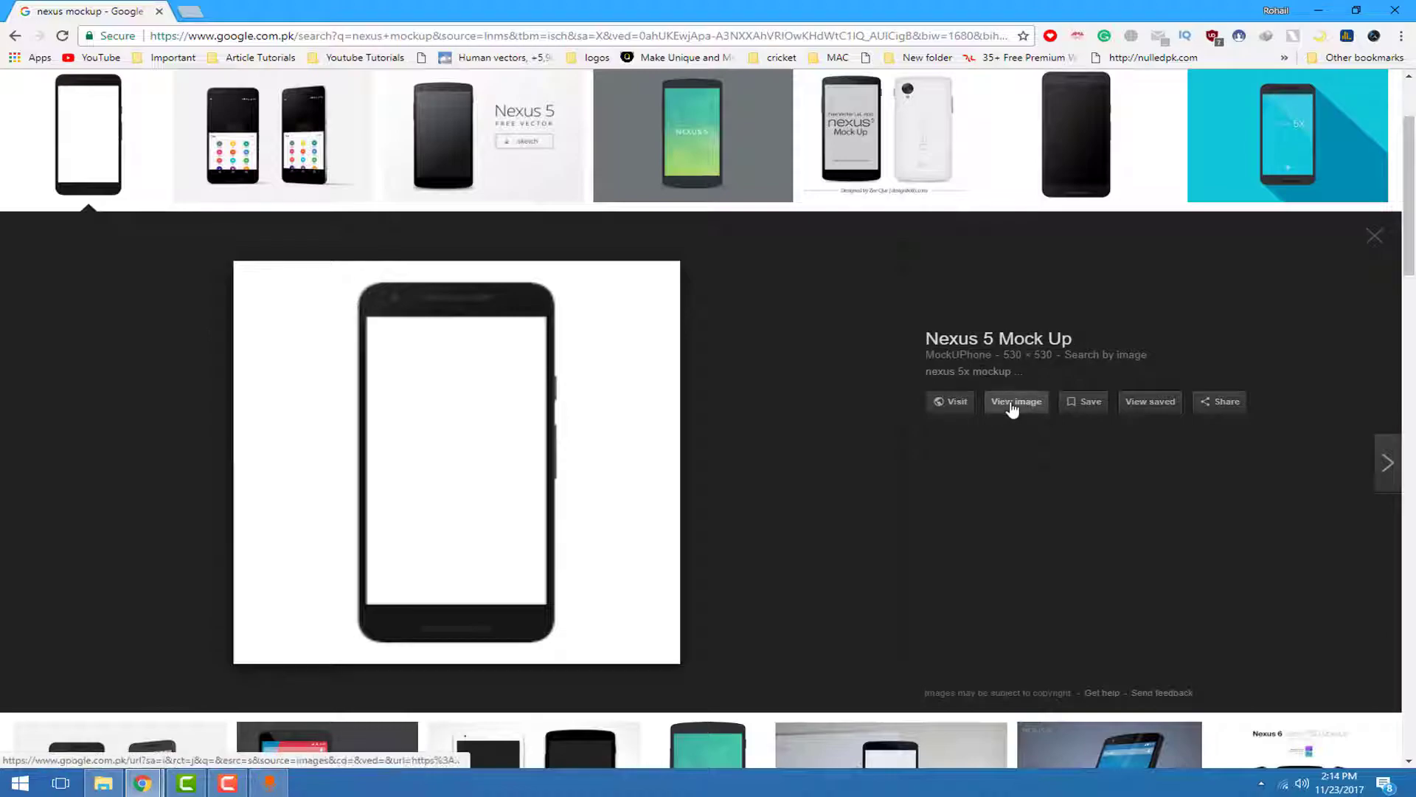
left_click(1015, 401)
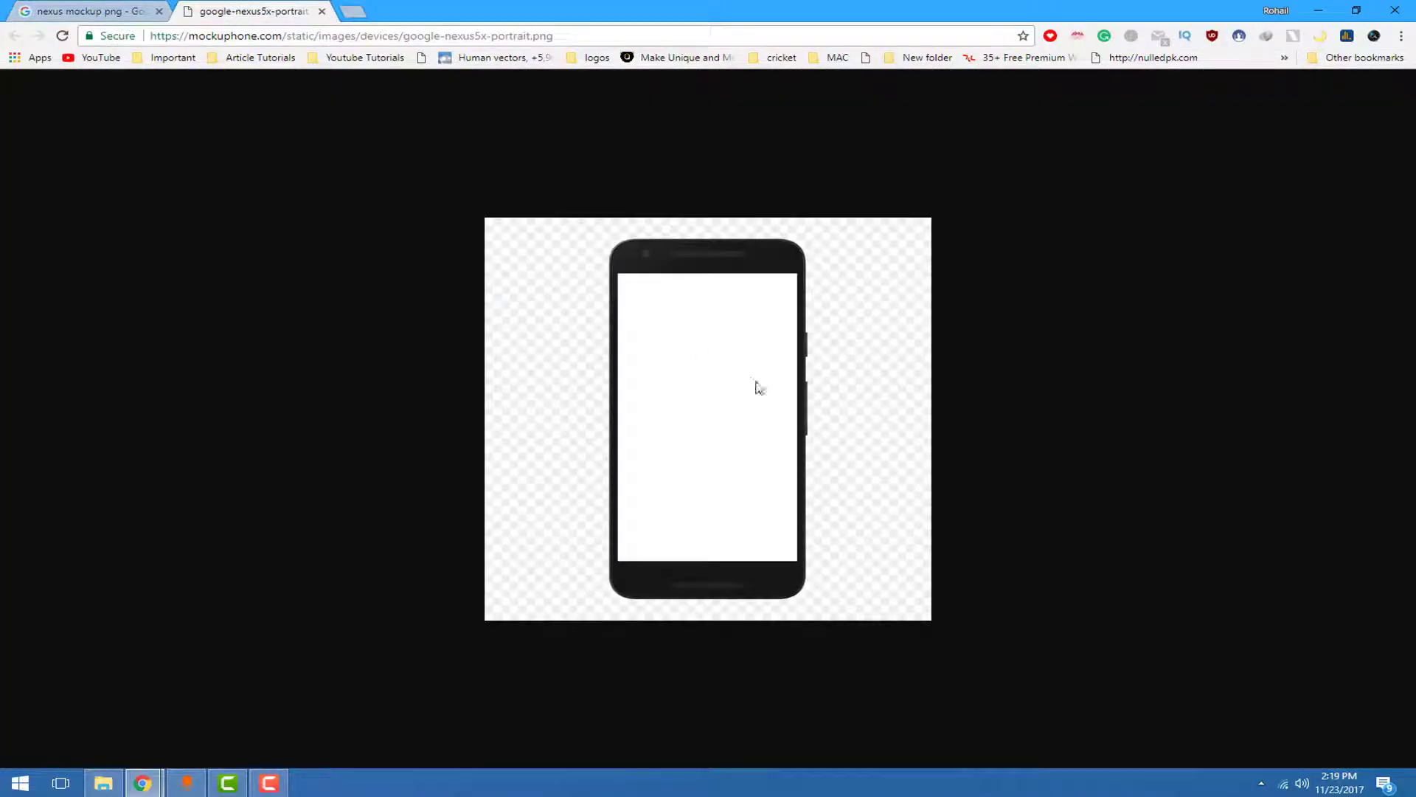
Step: Save the phone mockup image to the desktop as google-nexus5x-portrait.png in PNG format
right_click(723, 336)
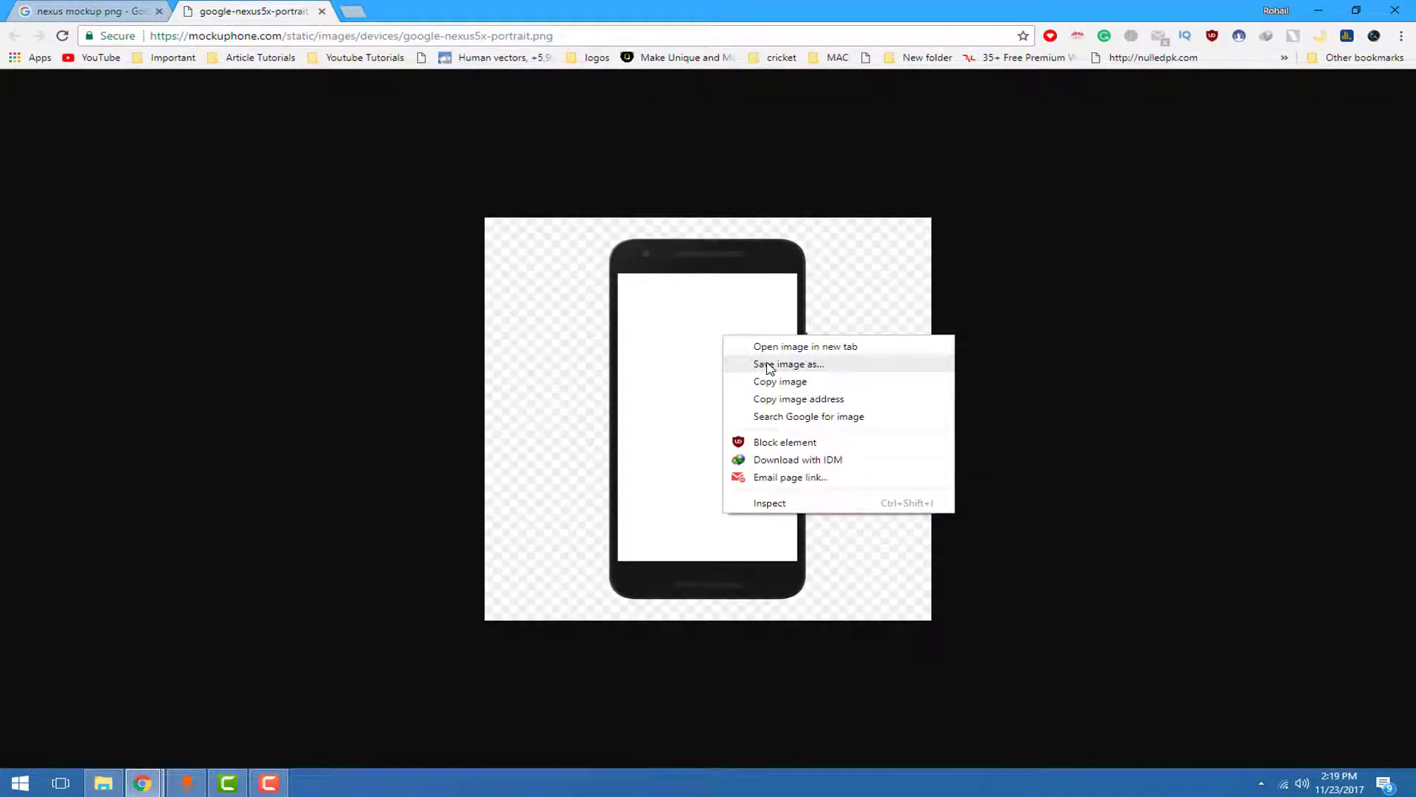
left_click(769, 365)
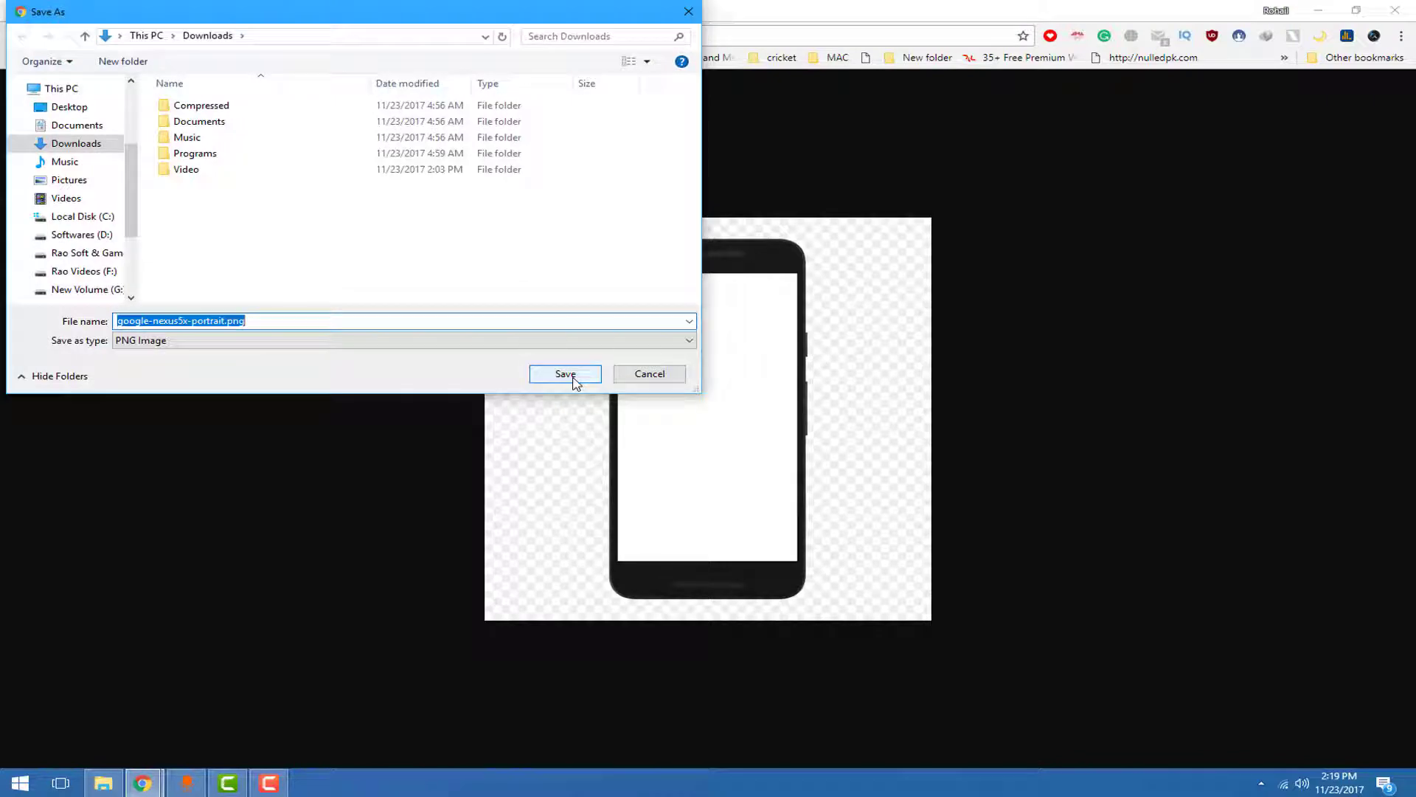
left_click(69, 106)
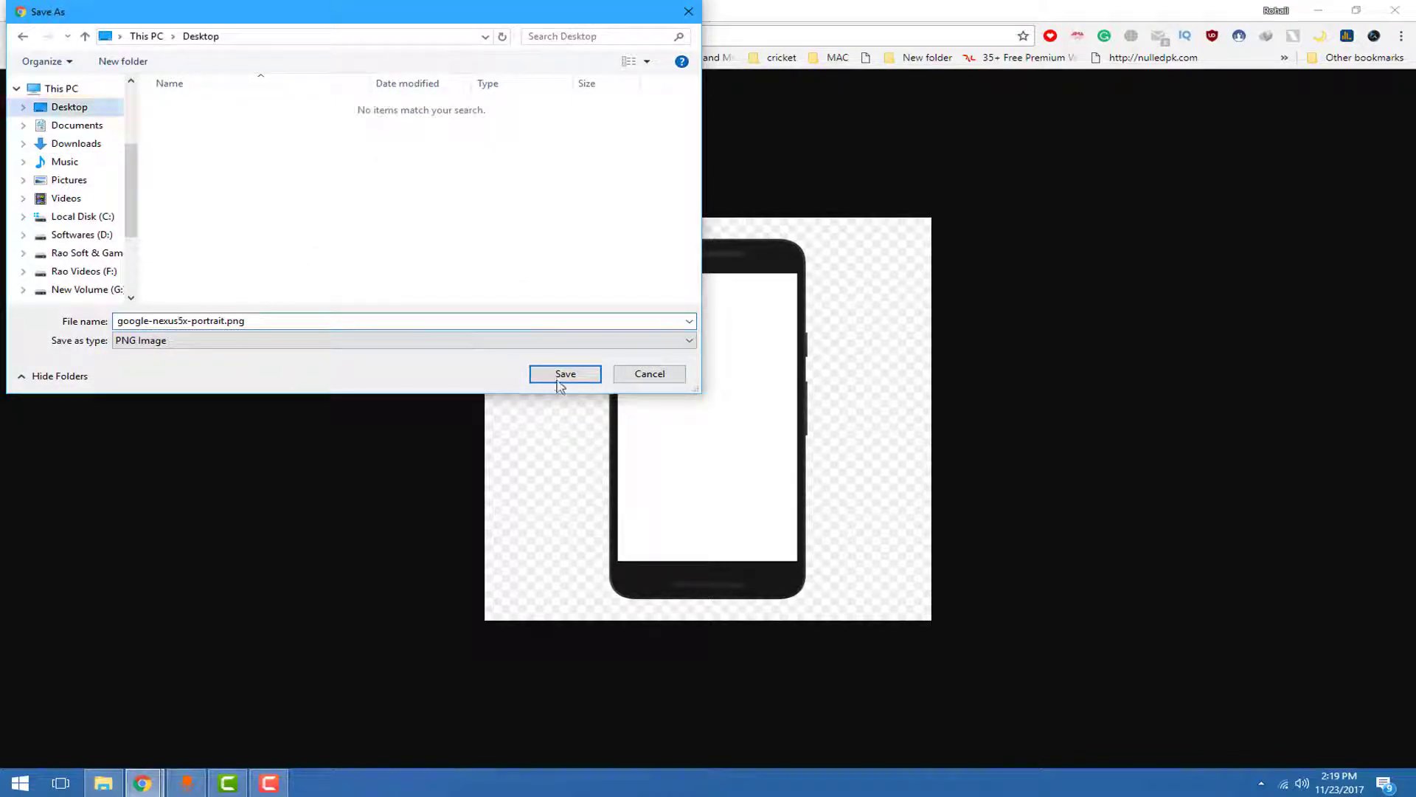
left_click(558, 381)
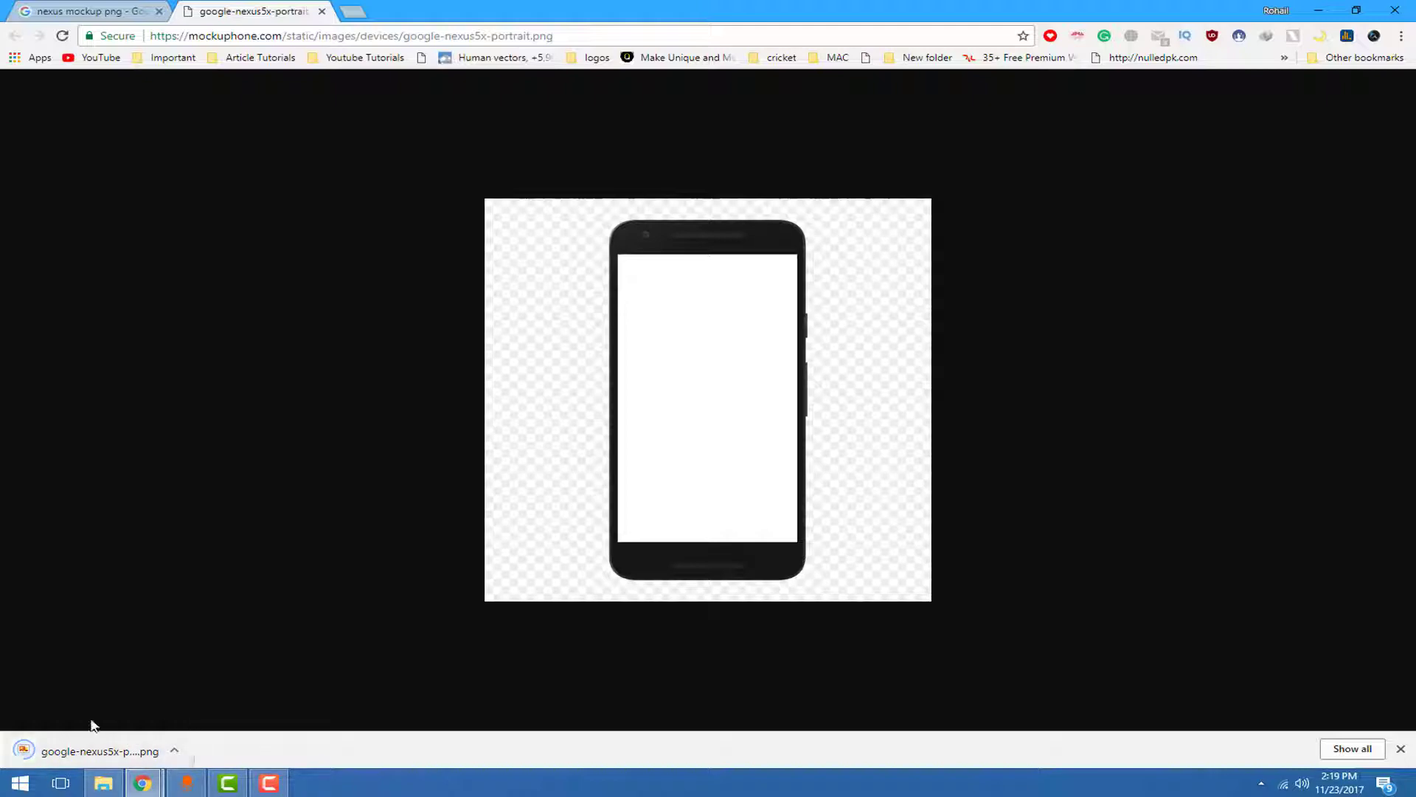
Step: Add google-nexus5x-portrait.png and the phone recording 2017_11_19_14_05_59.mp4 from the desktop to the Camtasia media bin
left_click_drag(93, 749, 288, 383)
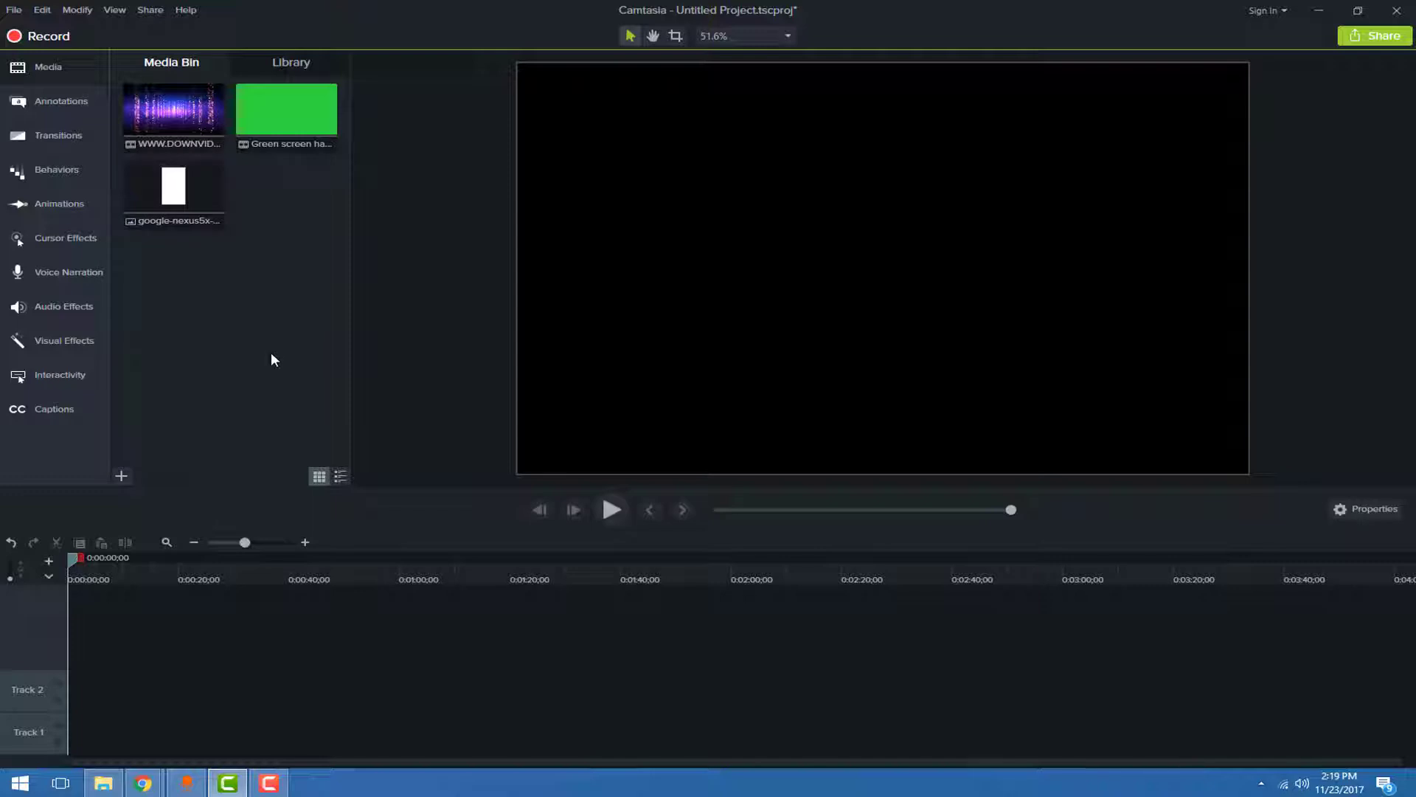
right_click(270, 354)
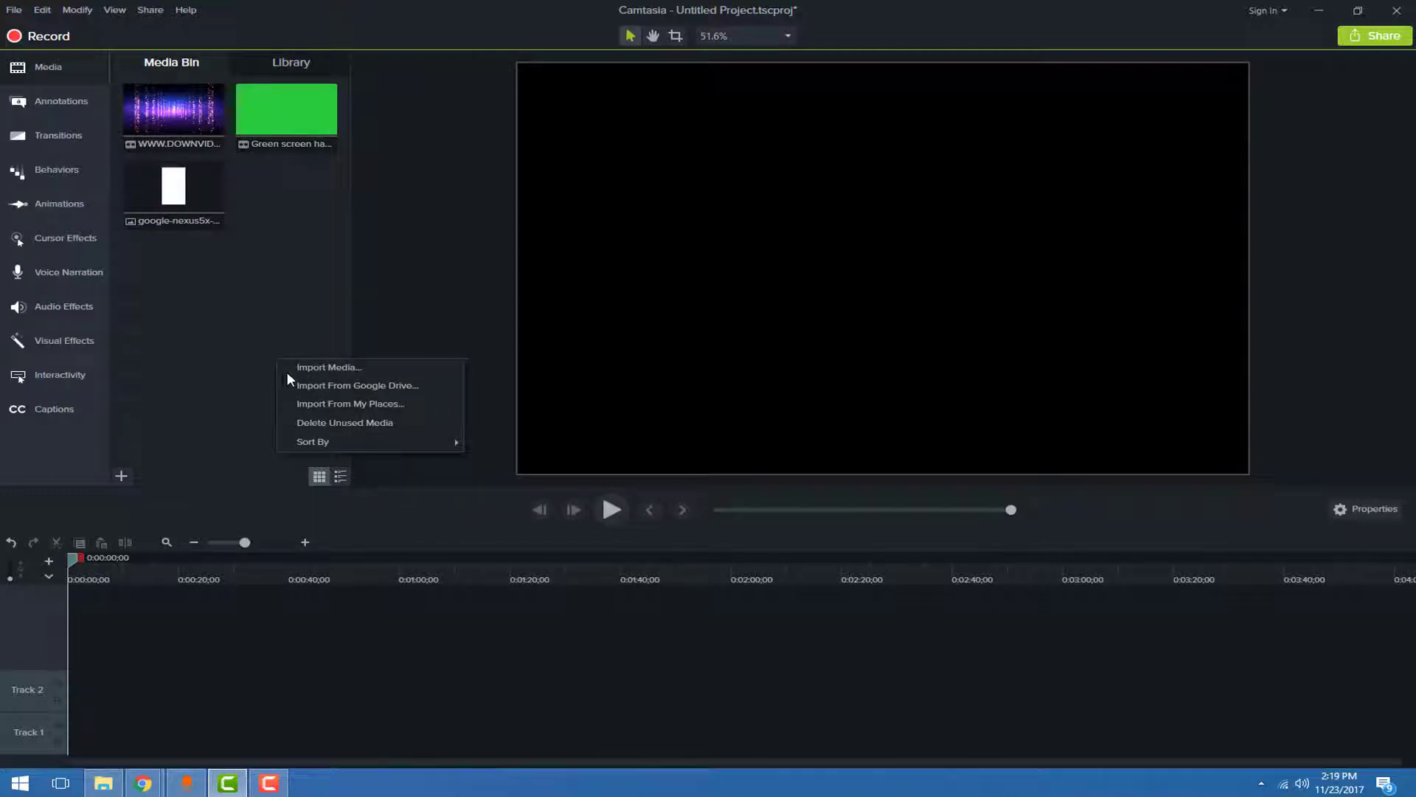
left_click(313, 368)
left_click(65, 107)
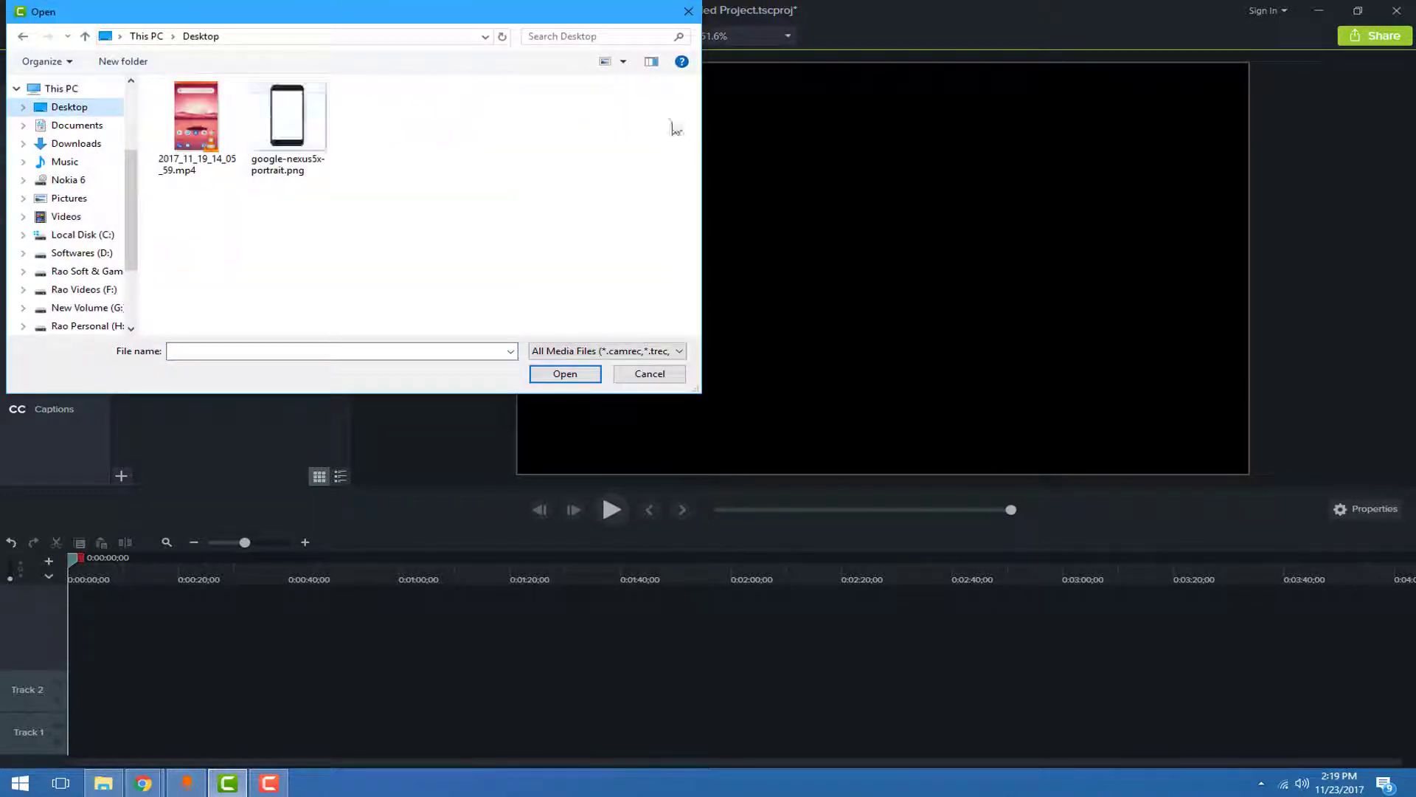
double_click(211, 121)
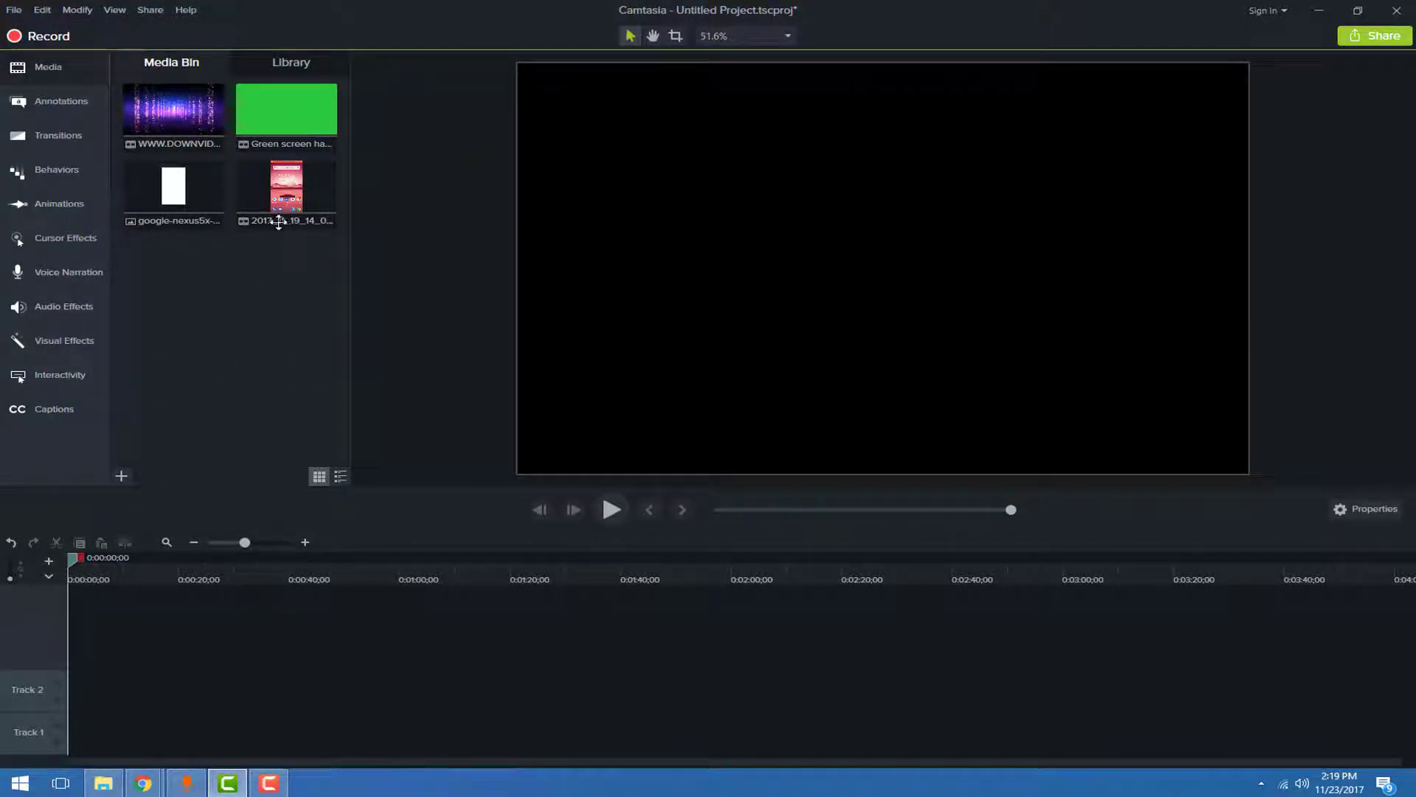
Step: Place the phone recording on Track 3 and trim its start to about 0:01:10;19
left_click_drag(279, 221, 157, 634)
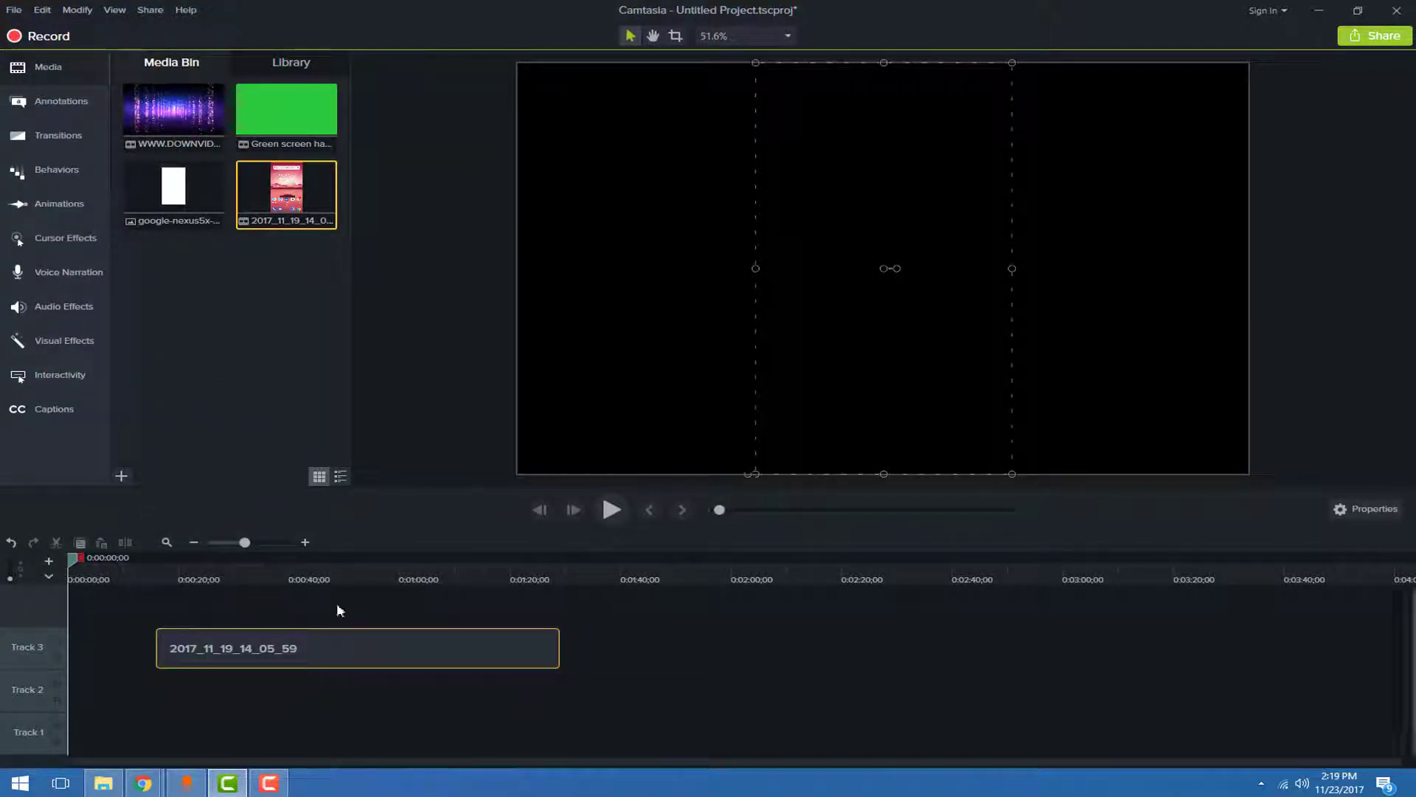
left_click(313, 579)
left_click(325, 578)
left_click_drag(325, 578, 439, 577)
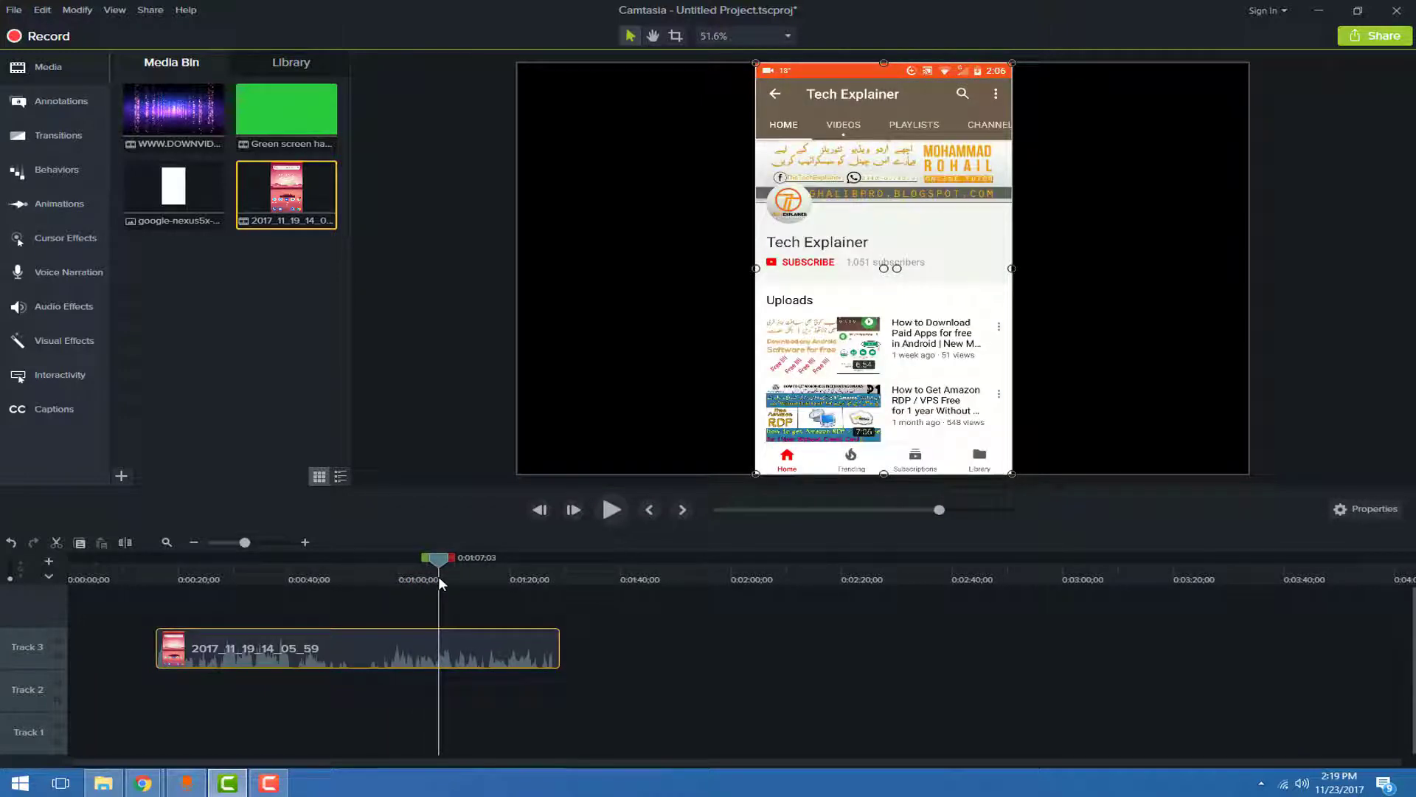
left_click_drag(156, 652, 439, 651)
mouse_move(449, 558)
left_mouse_down()
mouse_move(502, 567)
mouse_move(459, 565)
left_mouse_up()
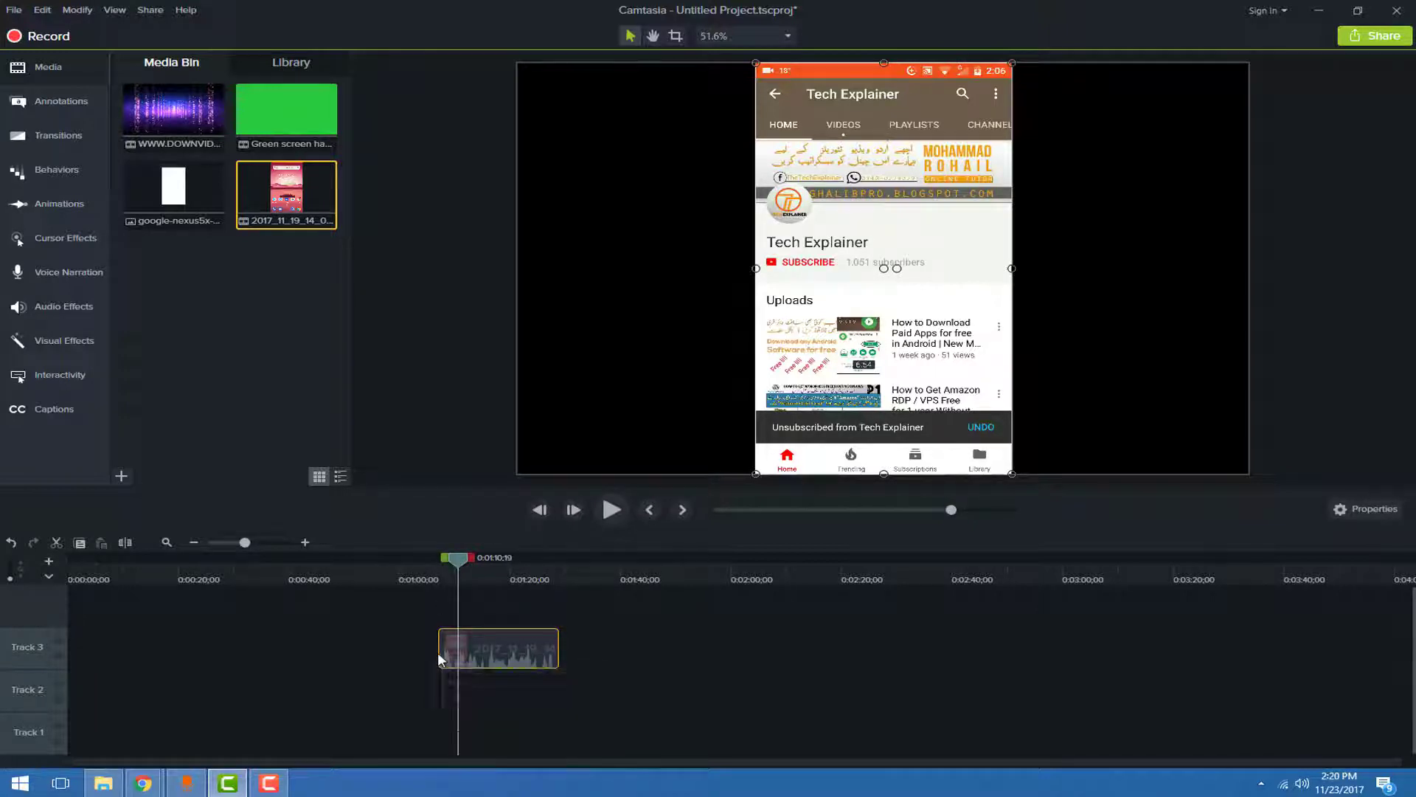
left_click_drag(443, 659, 459, 659)
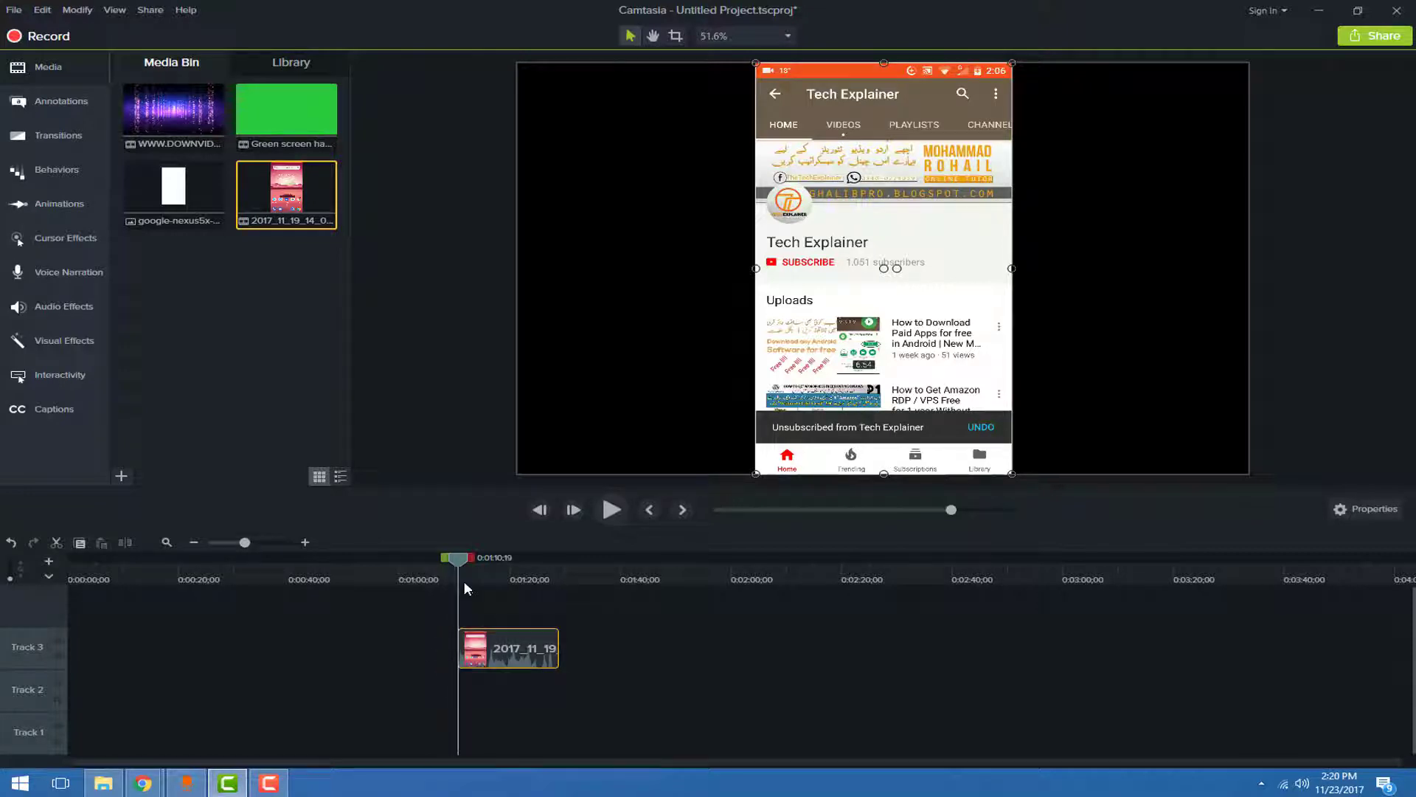
Step: Preview the rest of the recording on Track 3 and trim its end to about 0:01:21;29
left_click(487, 568)
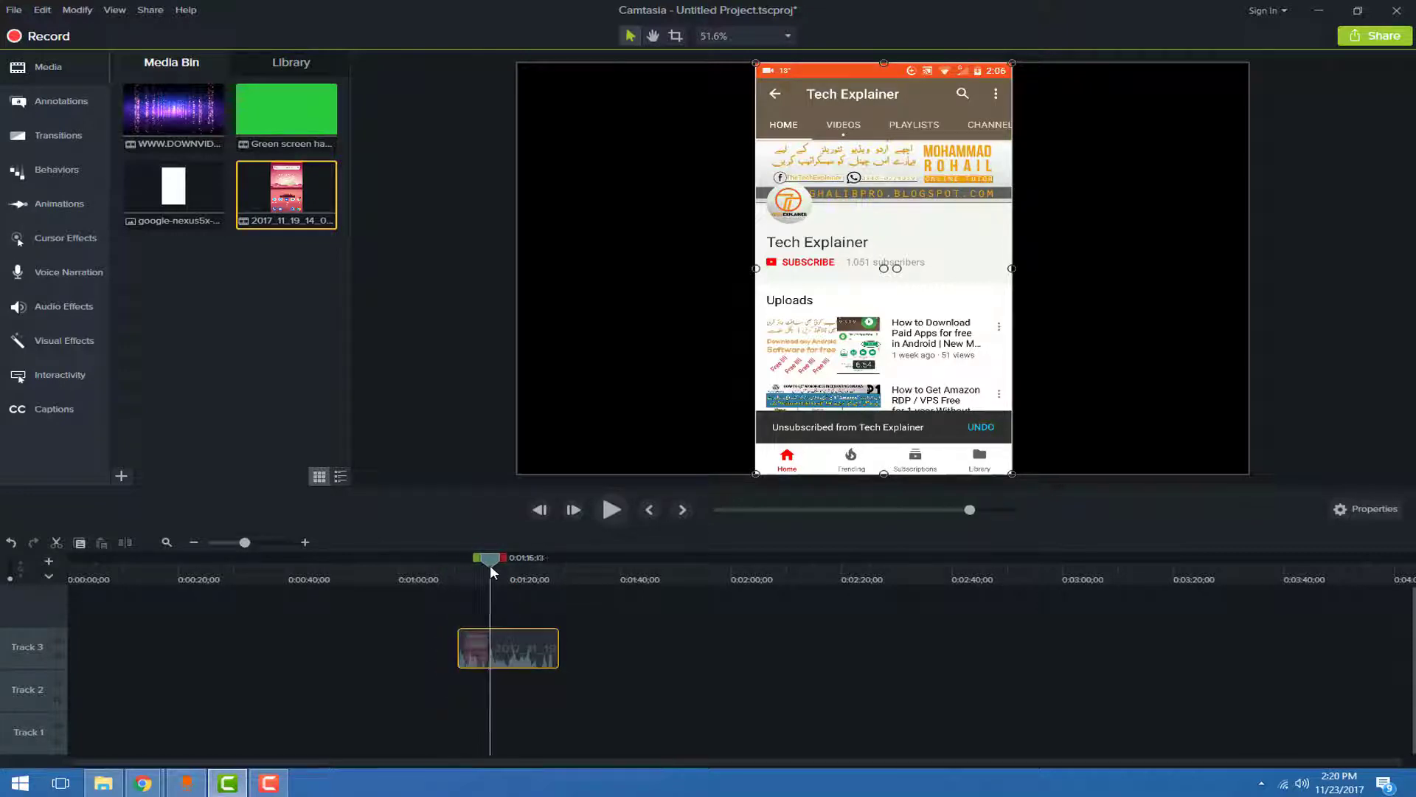
left_click(609, 511)
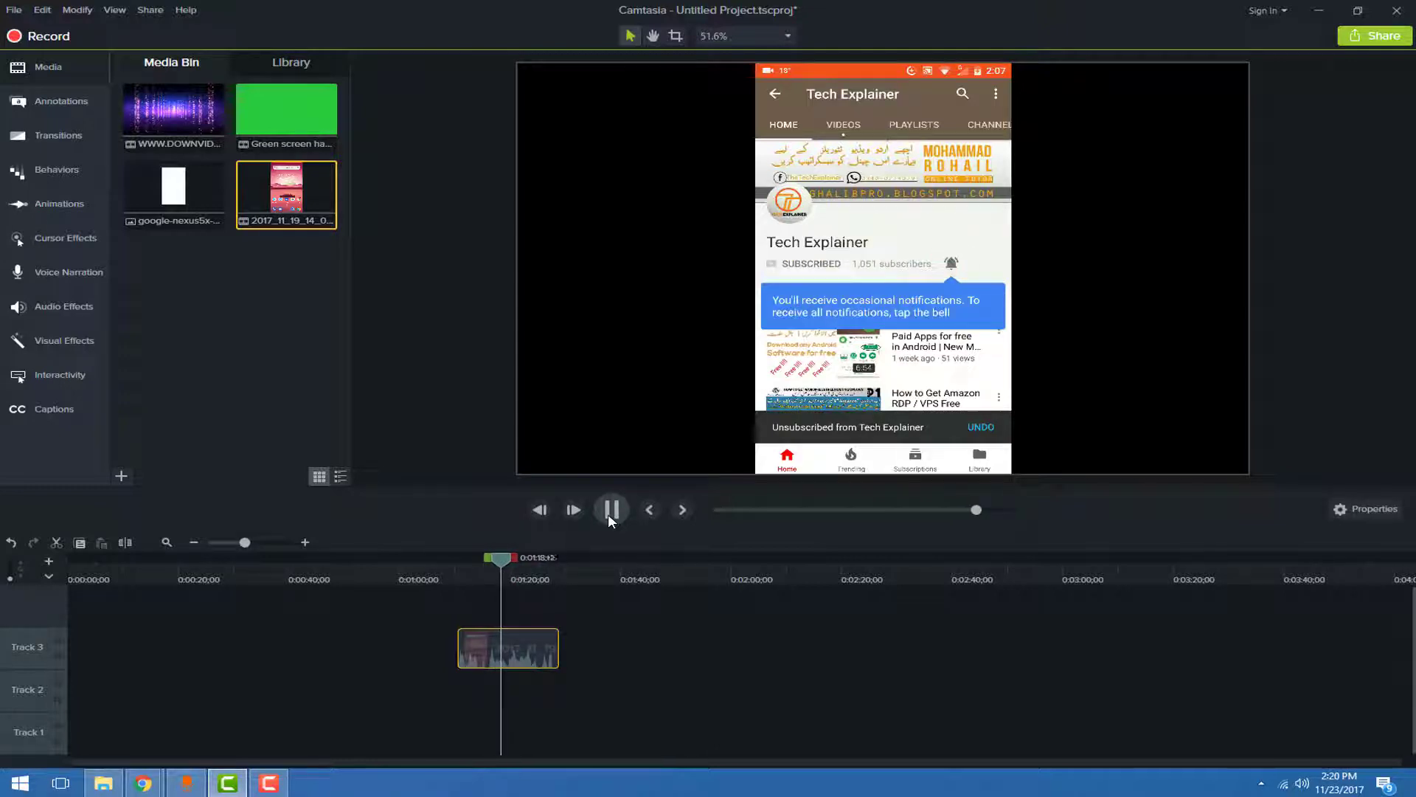
left_click(610, 510)
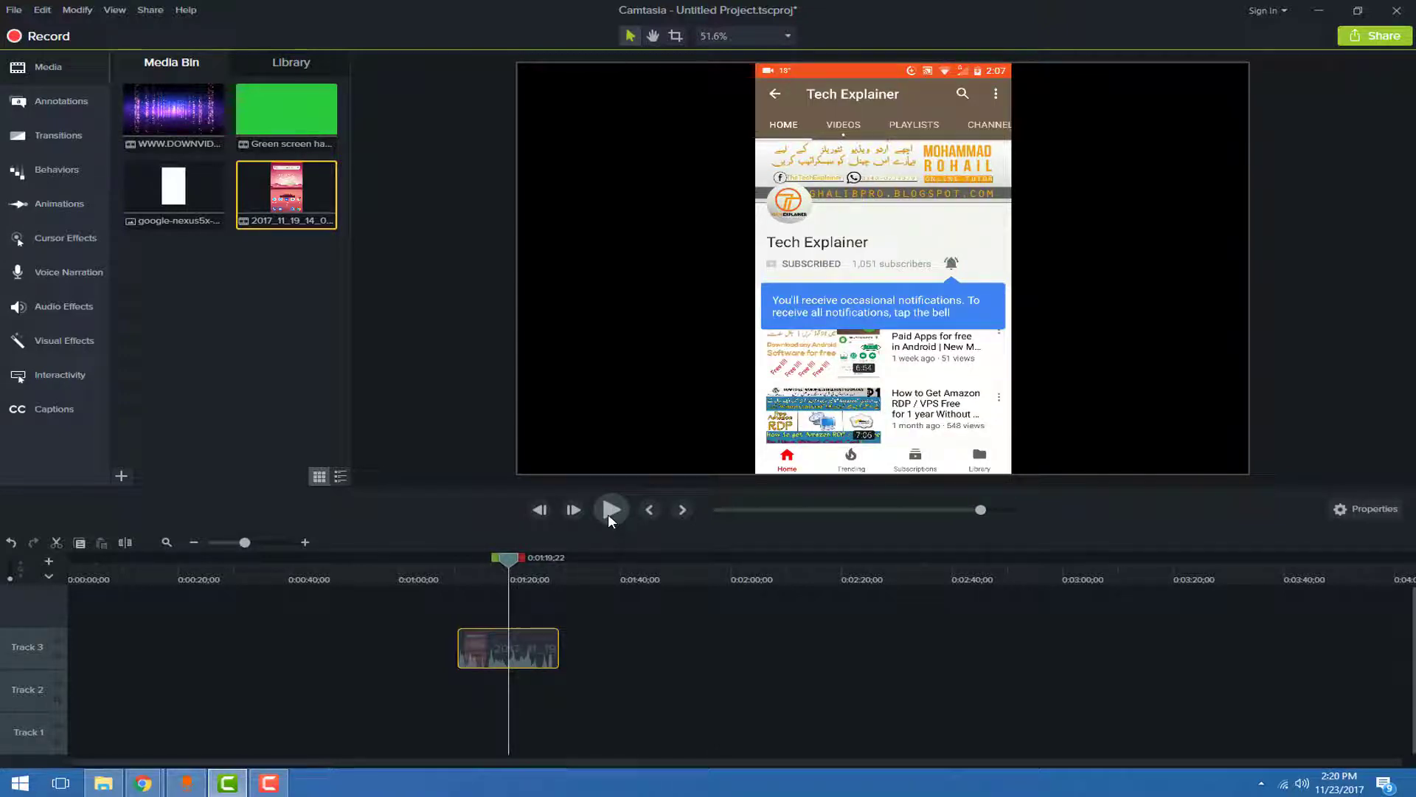
left_click(609, 511)
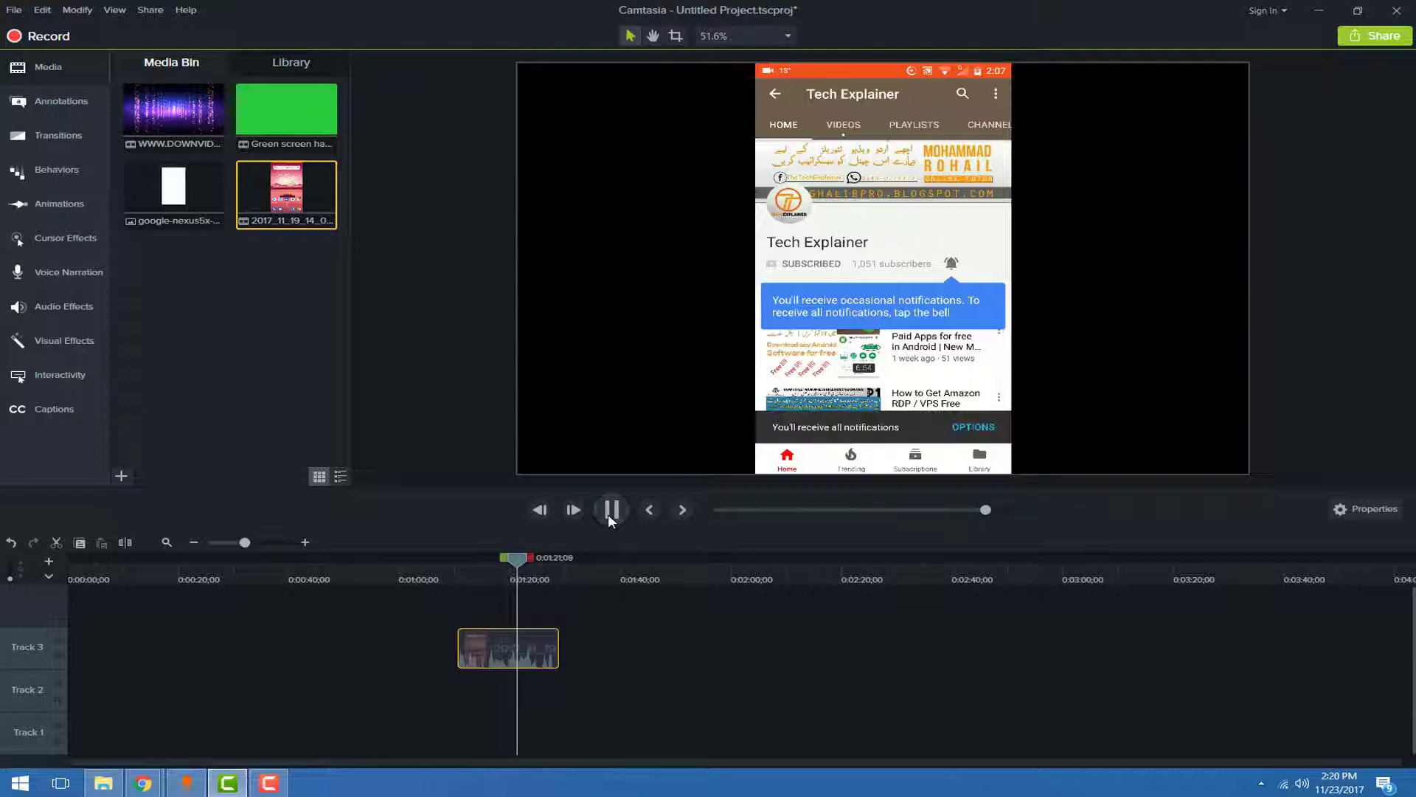
left_click(609, 516)
left_click(609, 517)
left_click(607, 514)
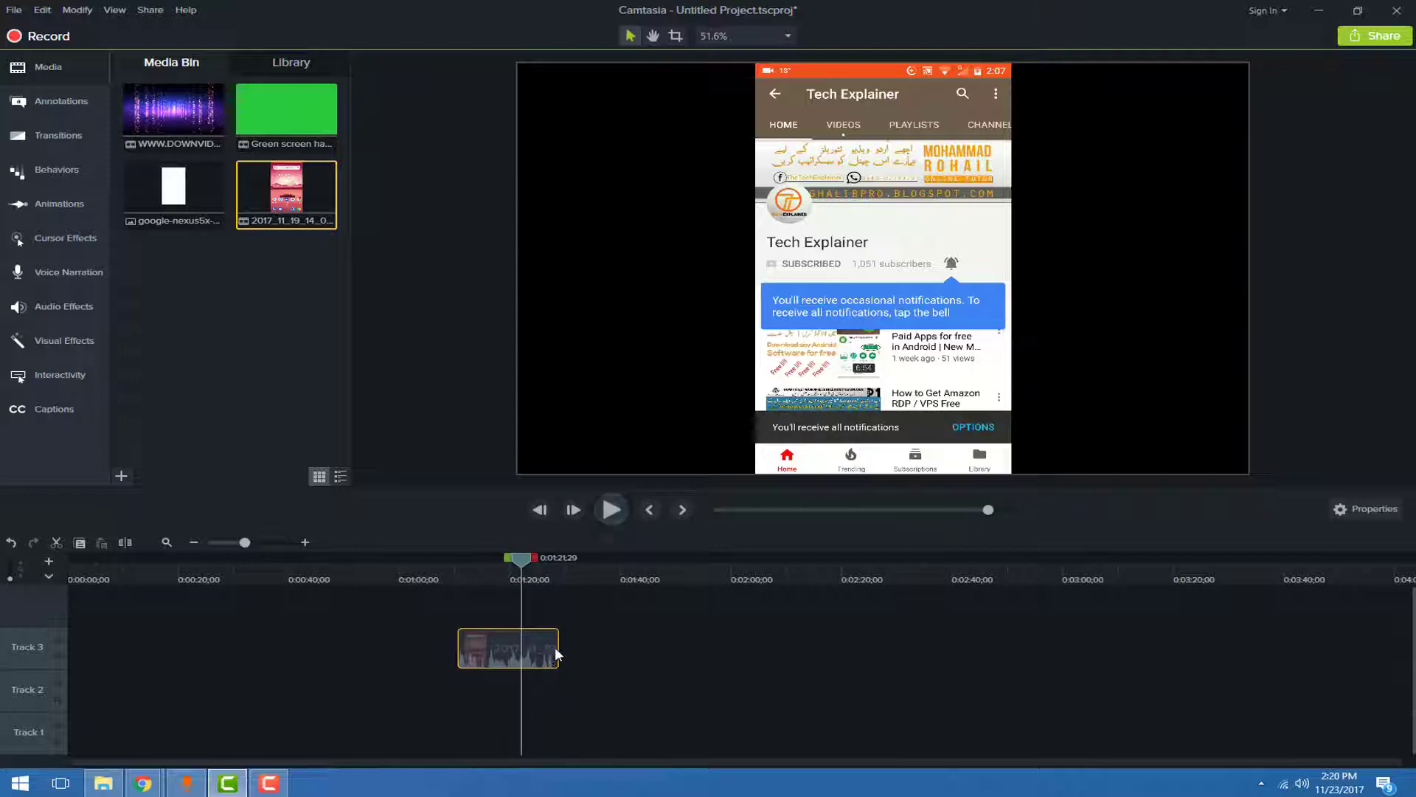
left_click_drag(557, 645, 517, 652)
Step: Place the phone mockup image on Track 2 under the trimmed recording, and scale the recording down on the canvas
left_click_drag(522, 571, 458, 565)
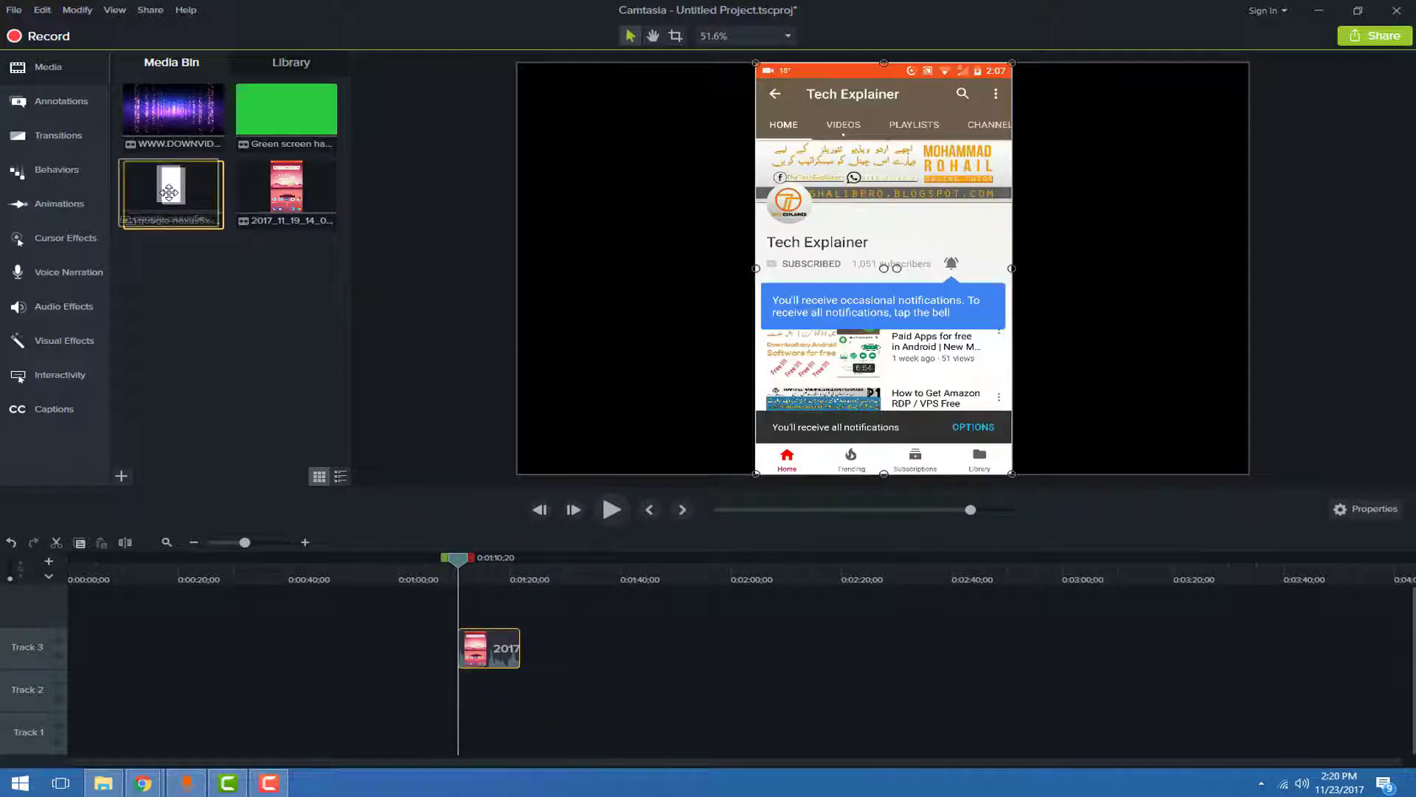
left_click_drag(180, 194, 501, 715)
left_click(968, 96)
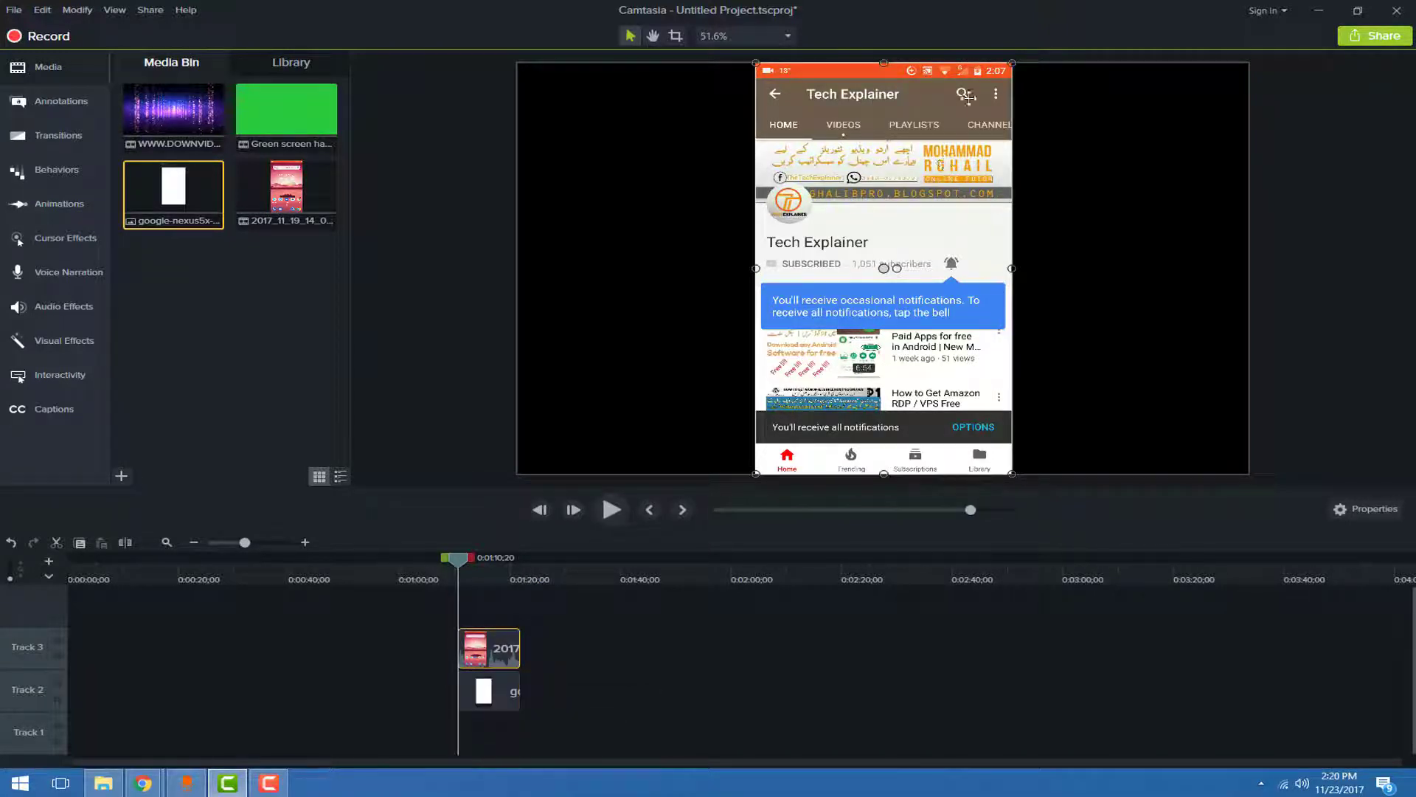
left_click_drag(1001, 71, 961, 117)
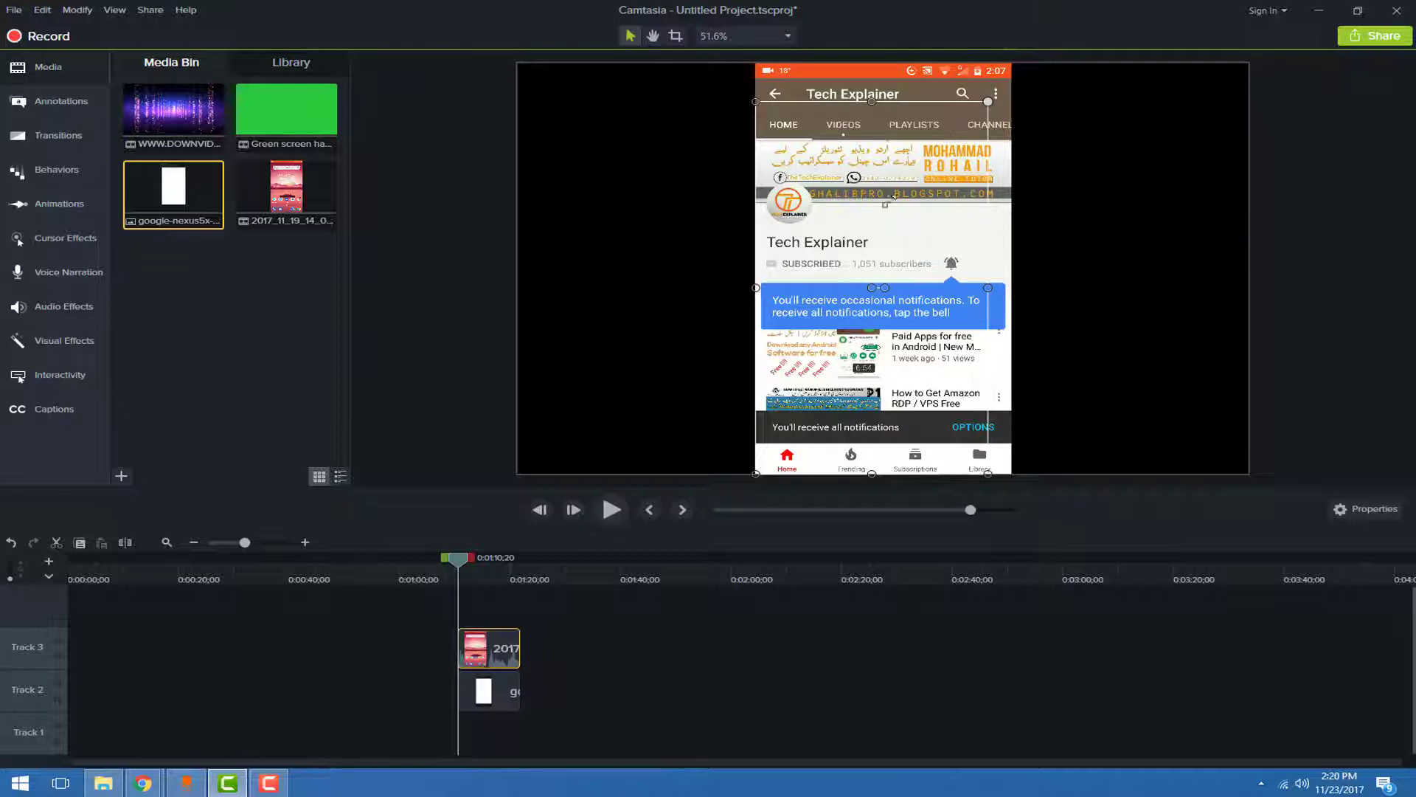
left_click_drag(890, 201, 883, 208)
Step: Hide Track 3 and enlarge the phone mockup until the phone spans almost the full canvas height
left_click(884, 173)
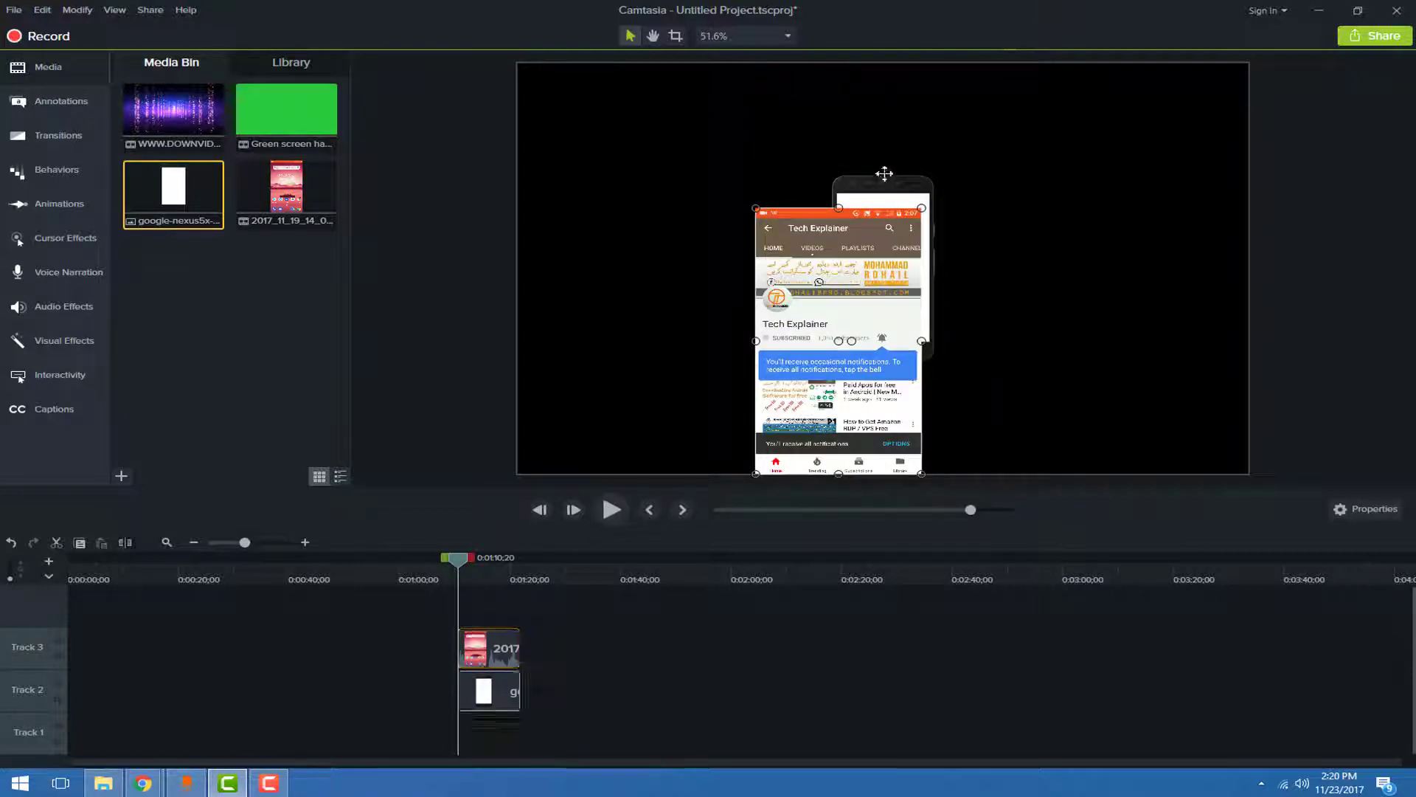
left_click(885, 172)
left_click_drag(790, 145, 793, 146)
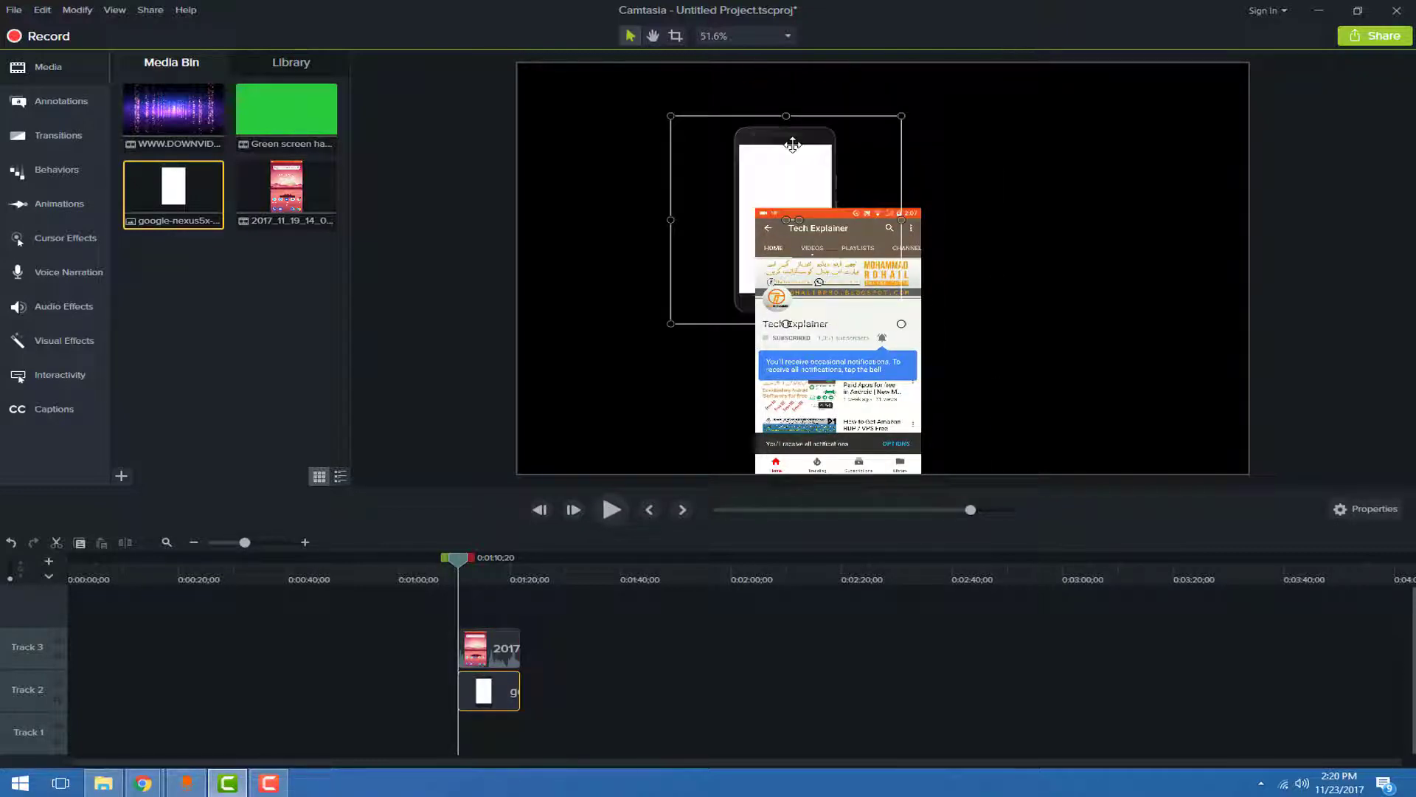
left_click(57, 641)
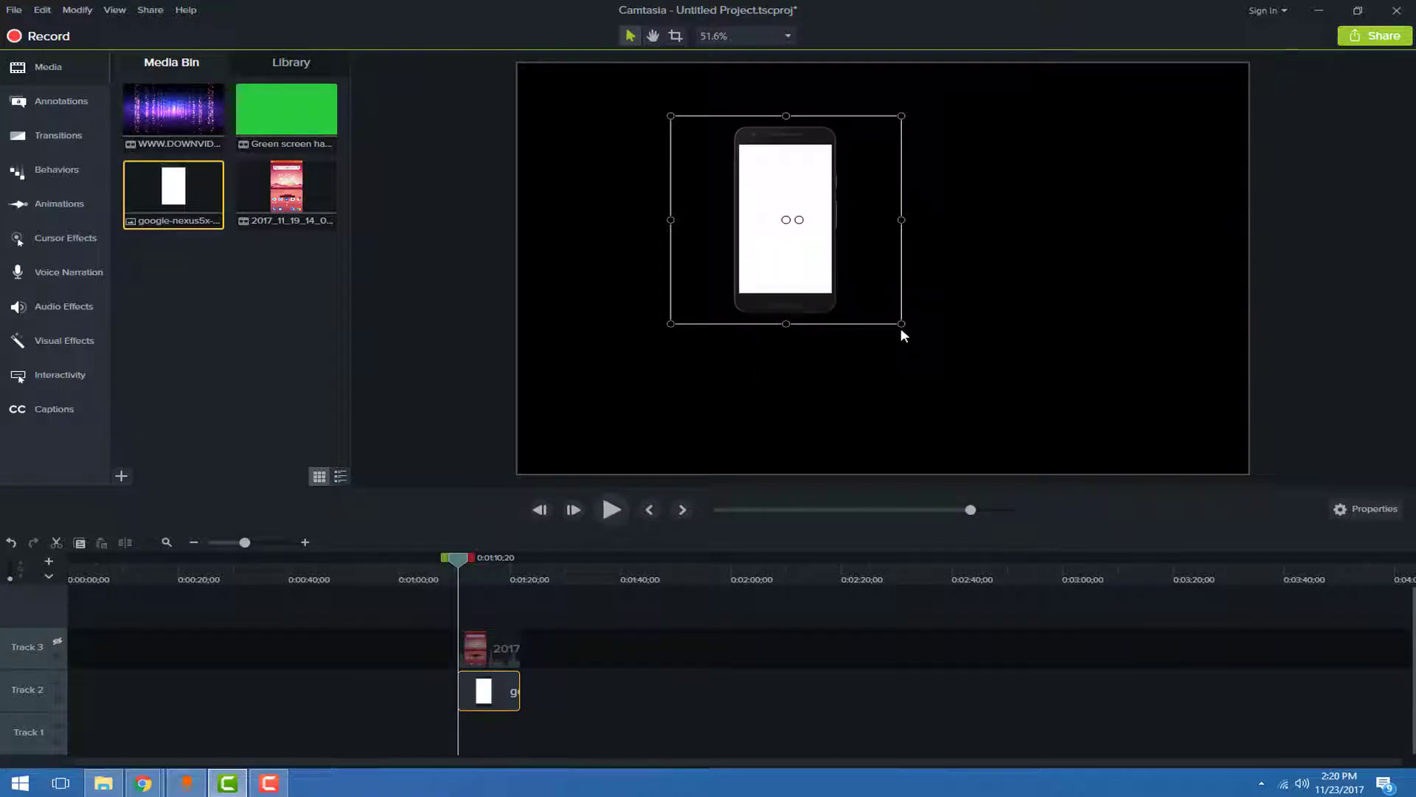
left_click_drag(902, 323, 1147, 521)
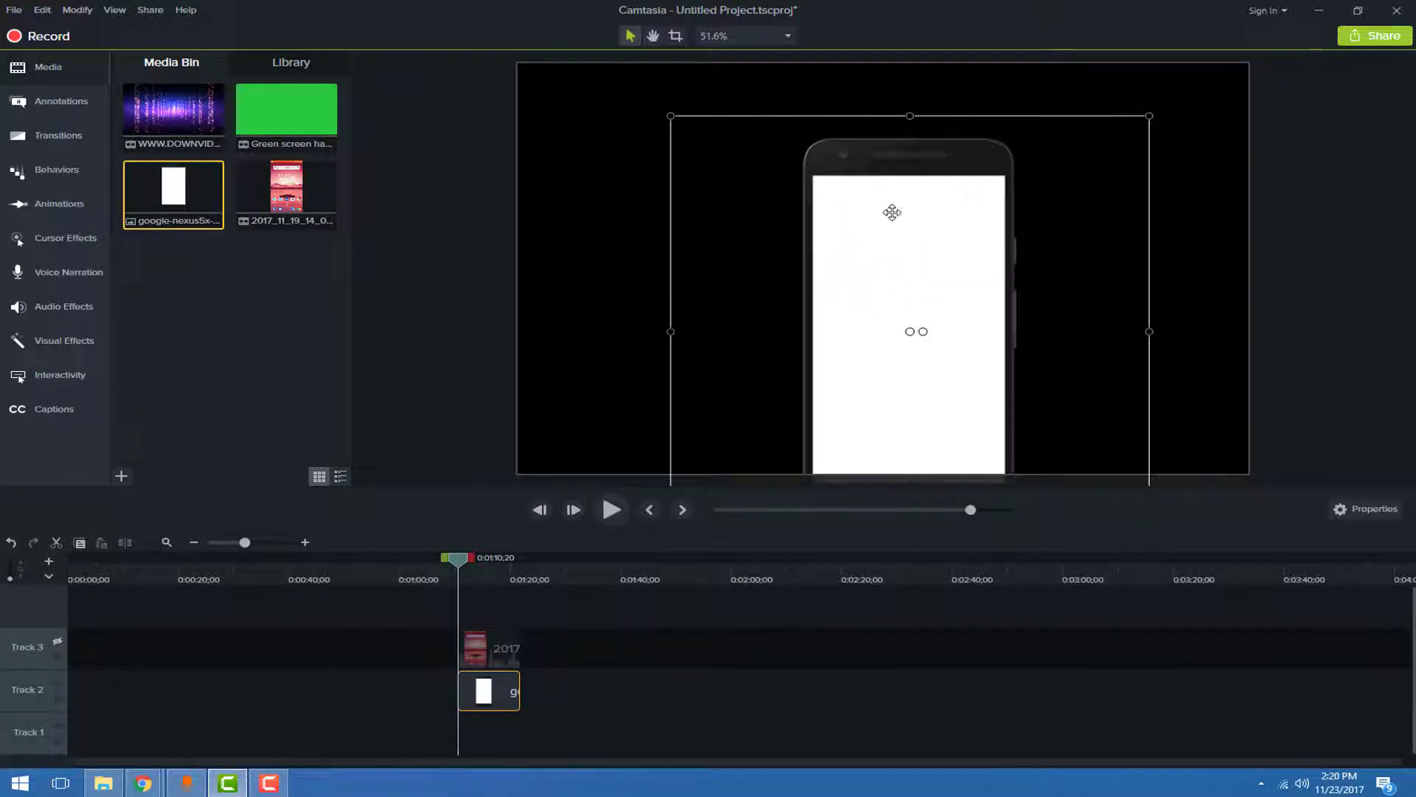
left_click_drag(888, 213, 888, 171)
Step: Set the project's canvas dimensions to 1080p HD (1920x1080)
left_click(722, 37)
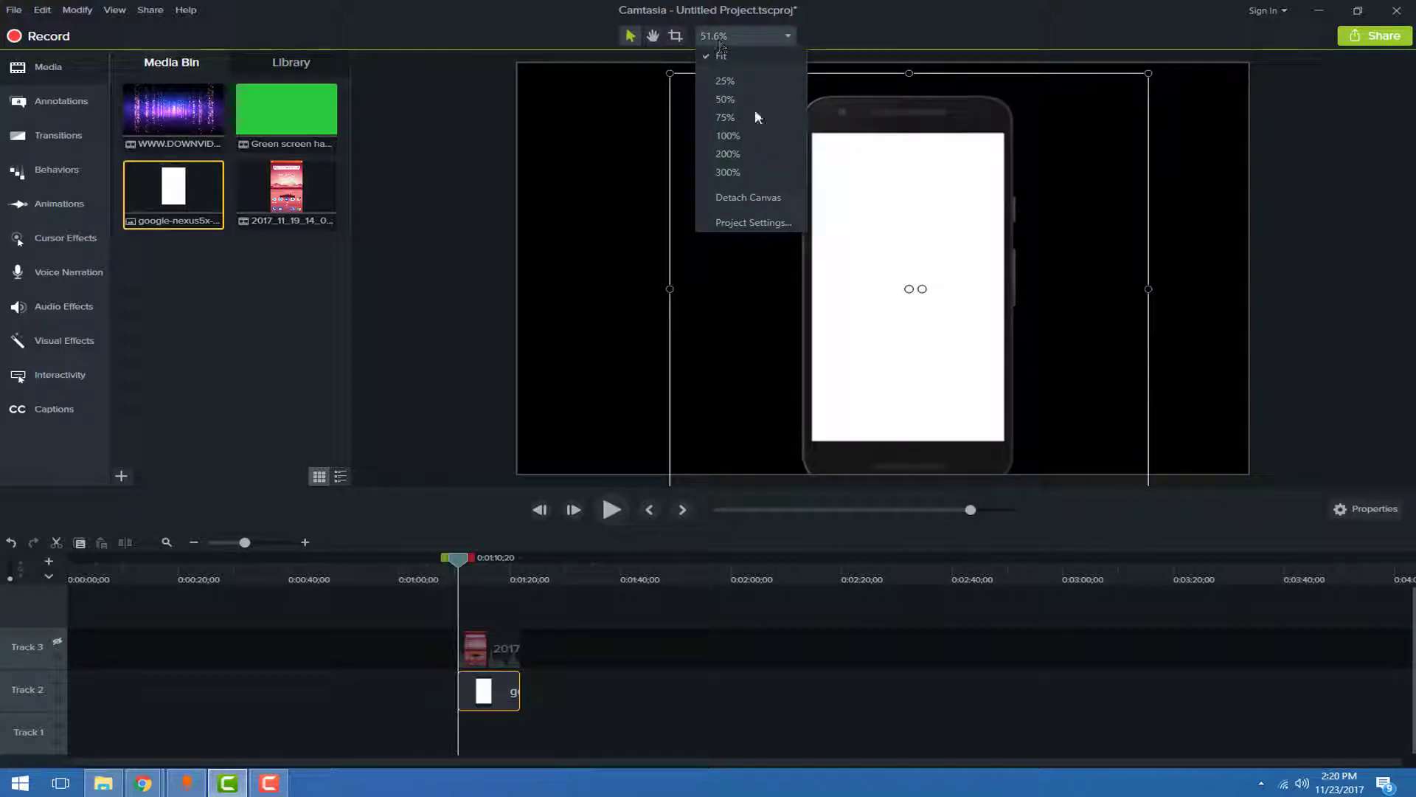
left_click(760, 224)
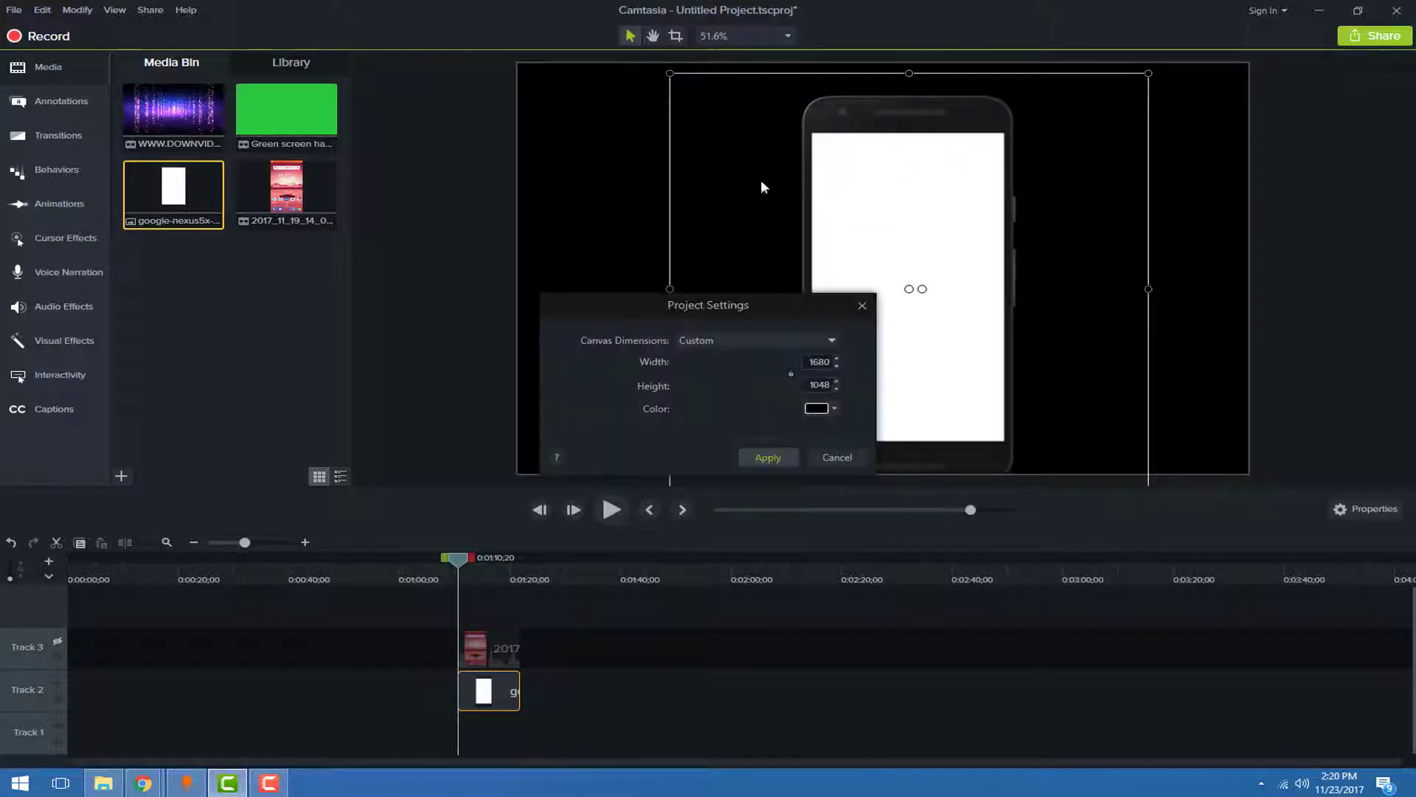
left_click(744, 343)
left_click(746, 375)
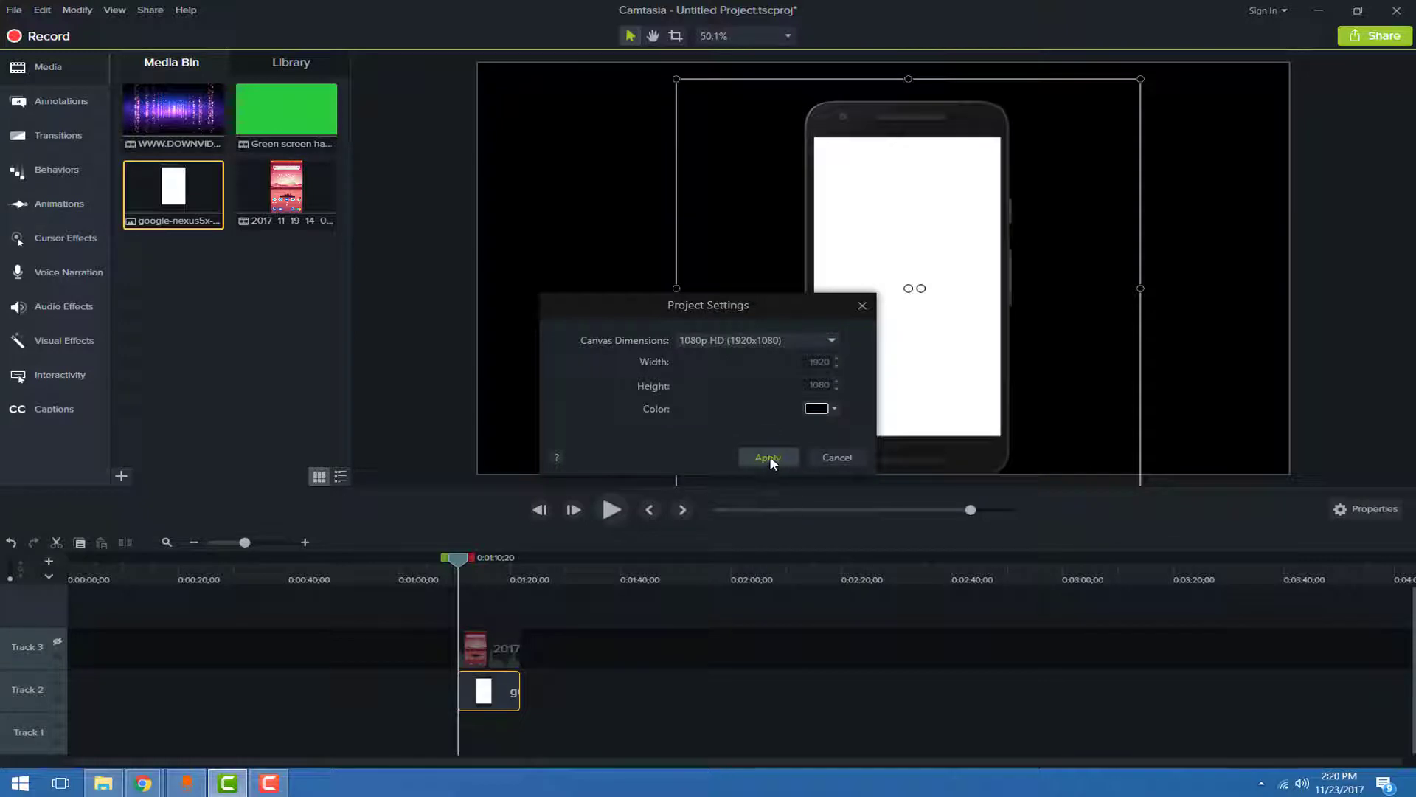
left_click(768, 458)
Step: Resize and reposition the phone mockup so its frame fits the full canvas height near the centre
left_click_drag(939, 256, 906, 232)
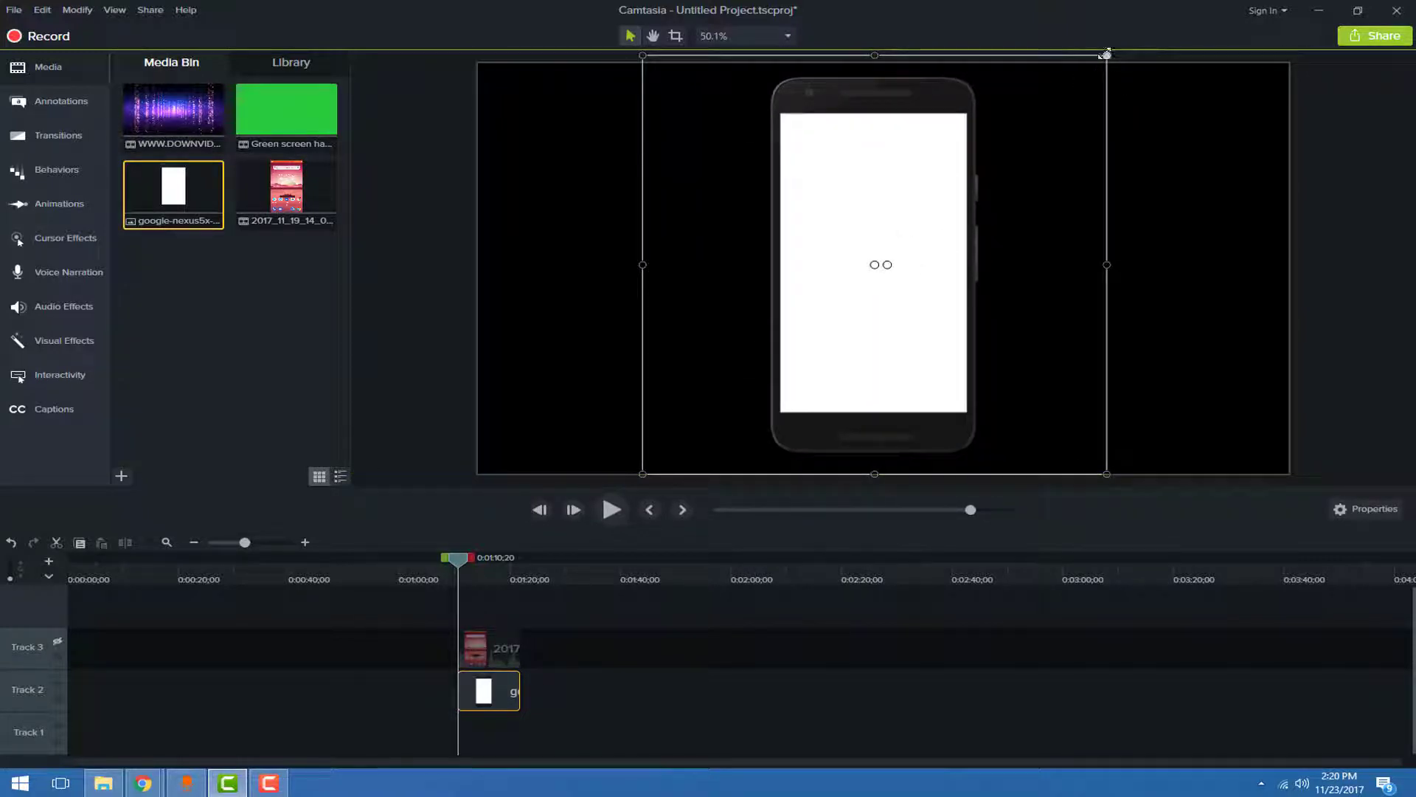
left_click_drag(1106, 54, 1069, 89)
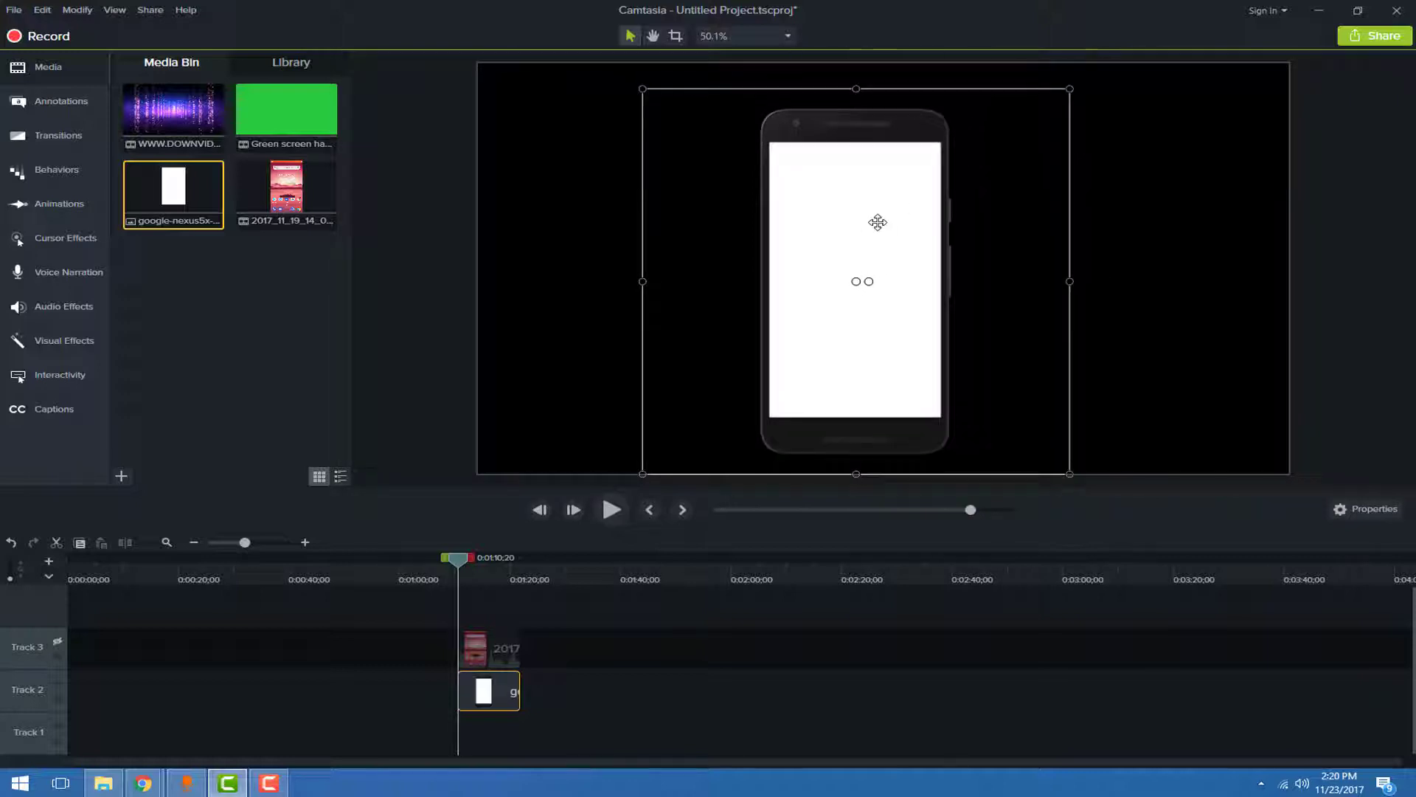
left_click_drag(878, 222, 872, 210)
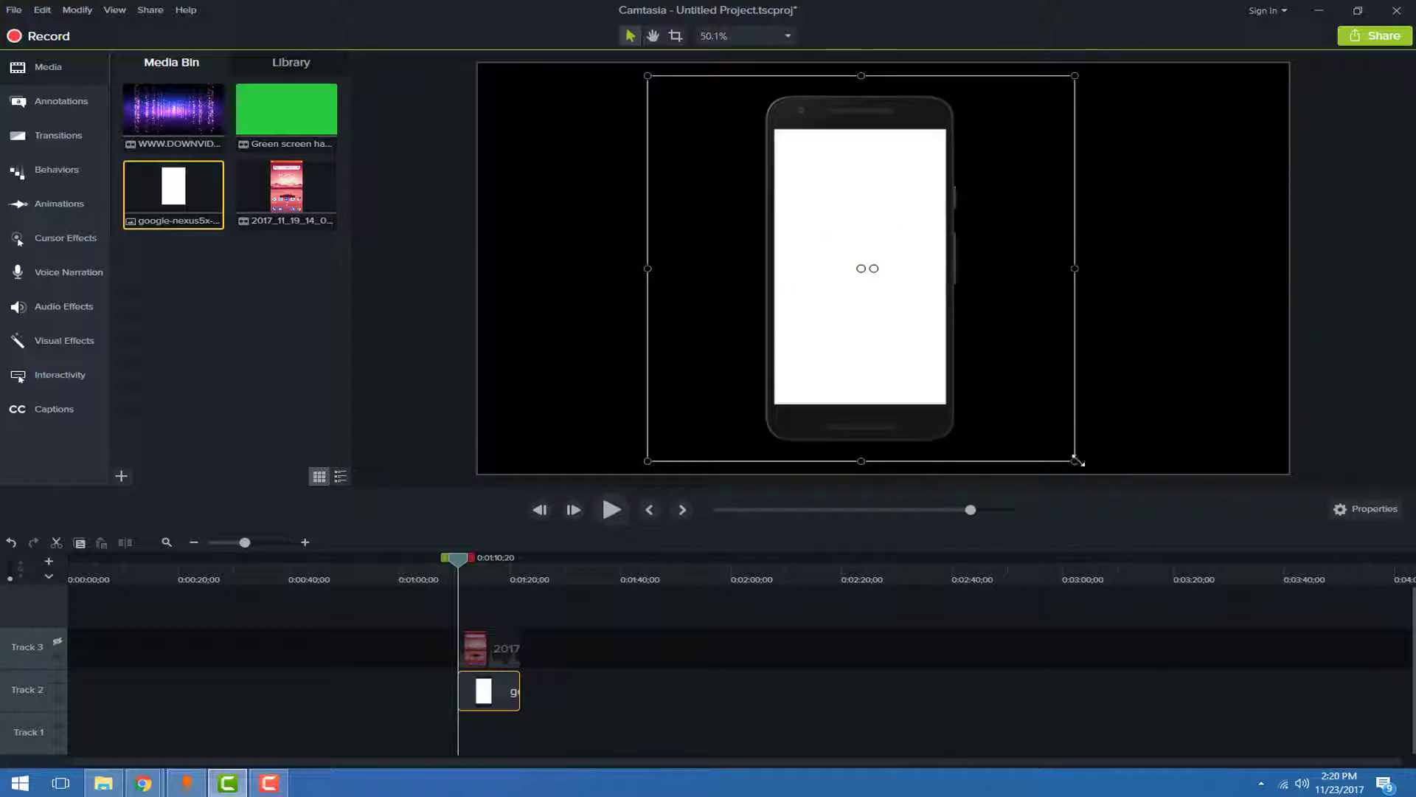
left_click_drag(1077, 461, 1088, 471)
left_click_drag(930, 392, 918, 389)
left_click_drag(1081, 468, 1087, 475)
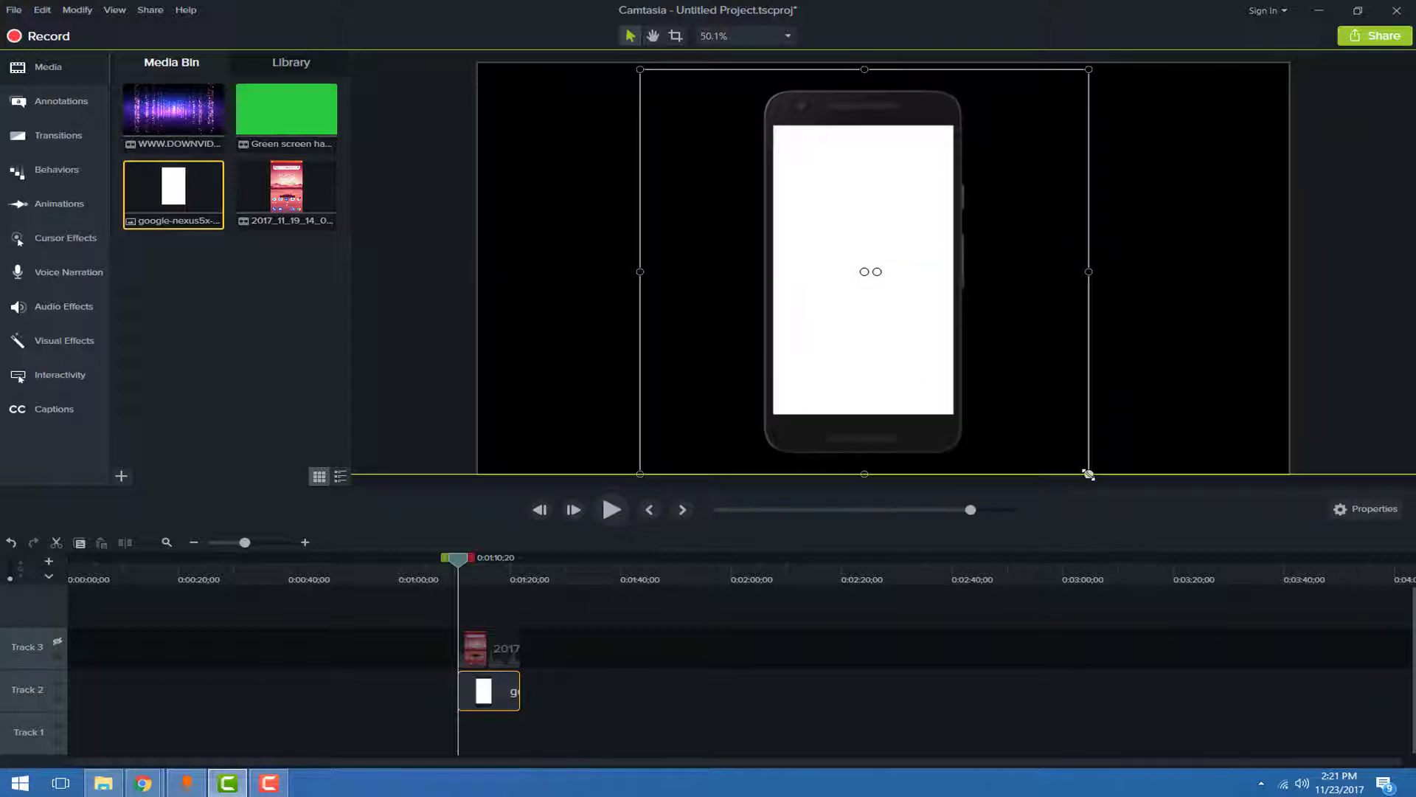
left_click_drag(962, 452, 954, 447)
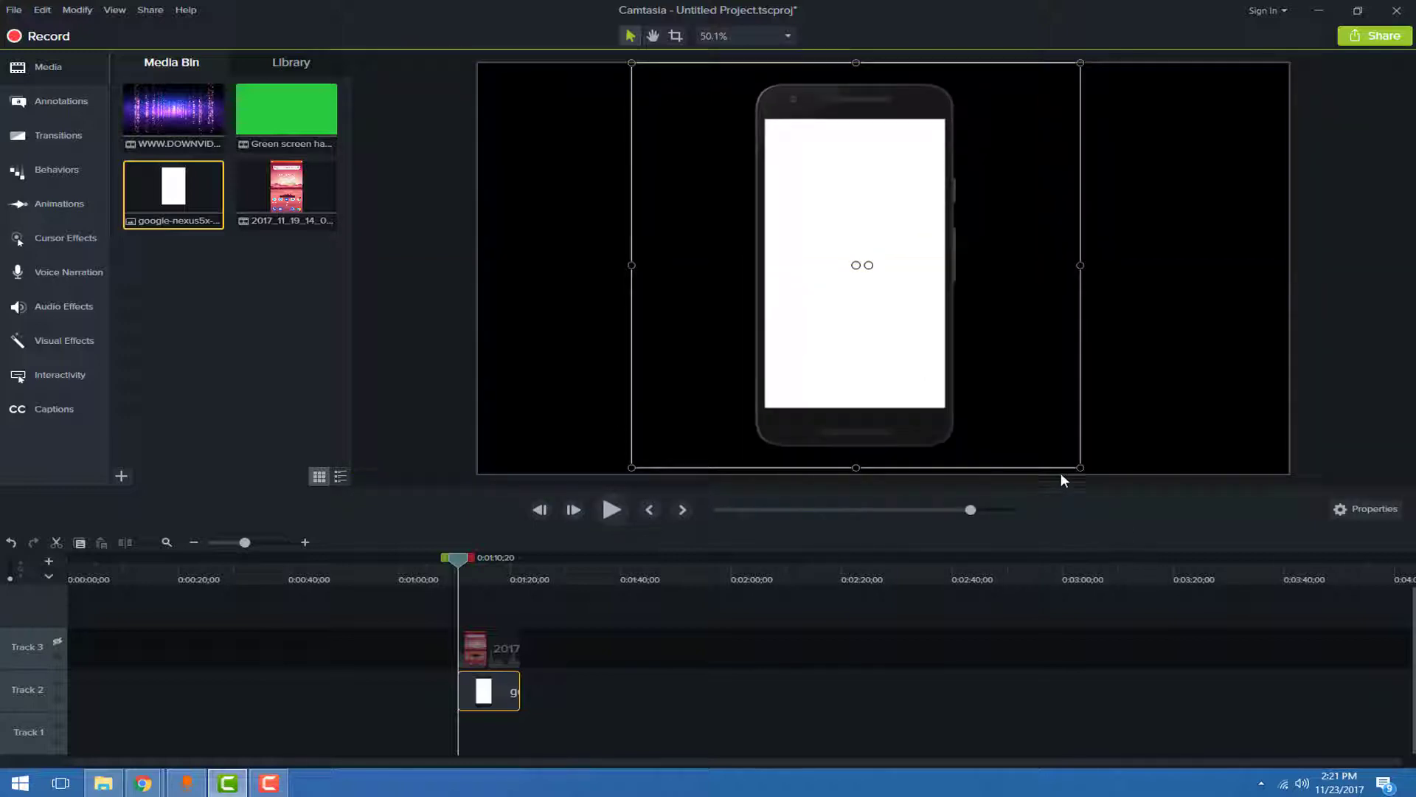
left_click_drag(1080, 467, 1086, 473)
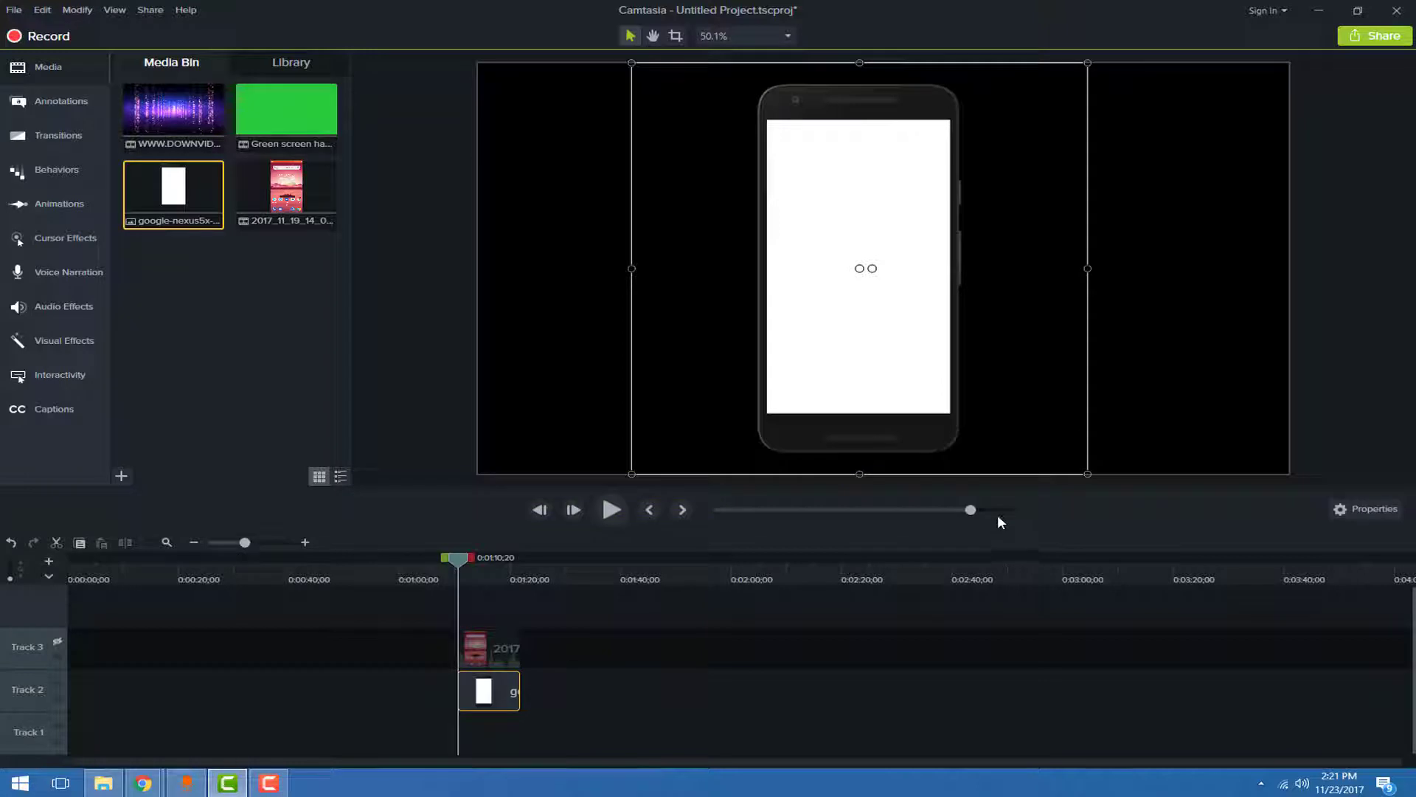
Step: Show Track 3 again, and lock Track 2 so the phone mockup cannot be moved
left_click(57, 640)
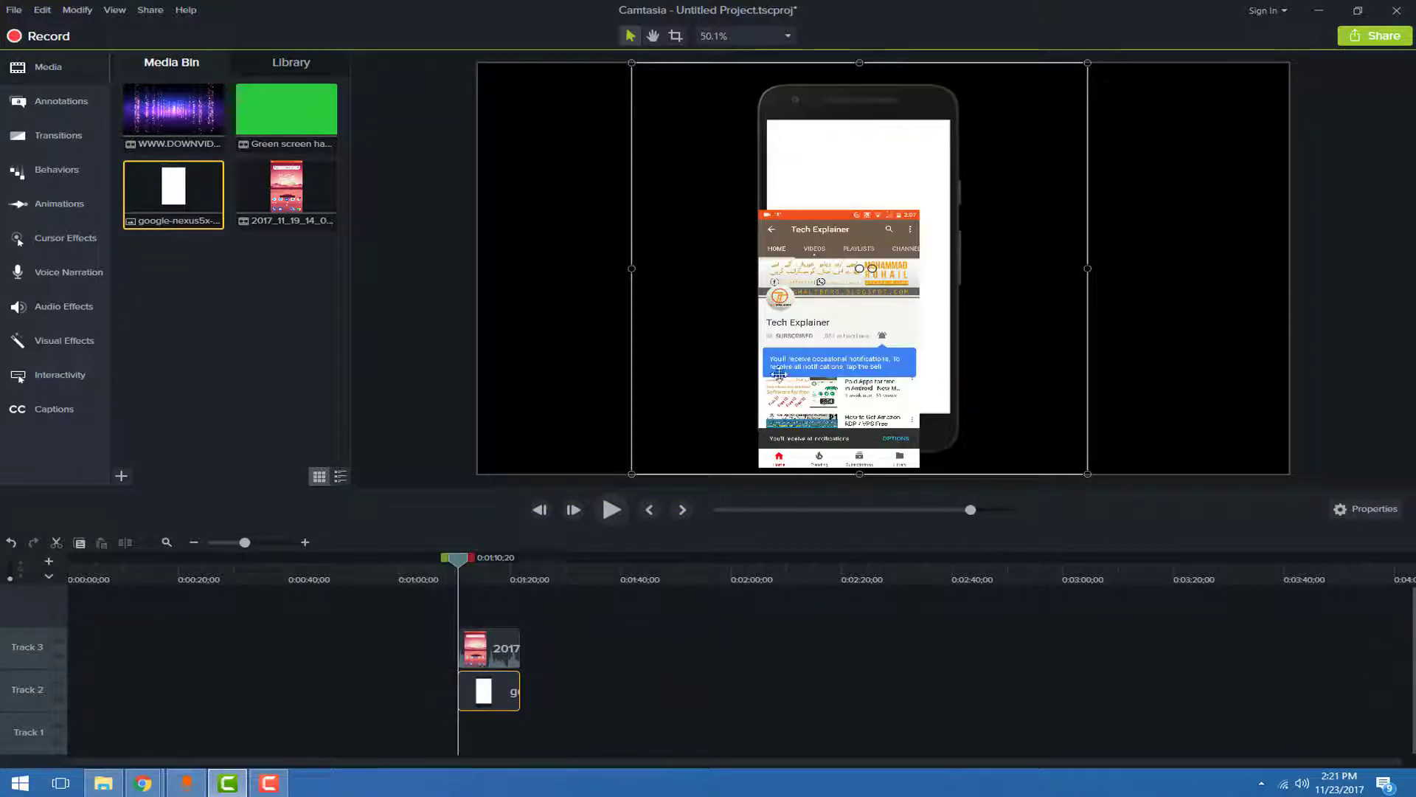
left_click(779, 375)
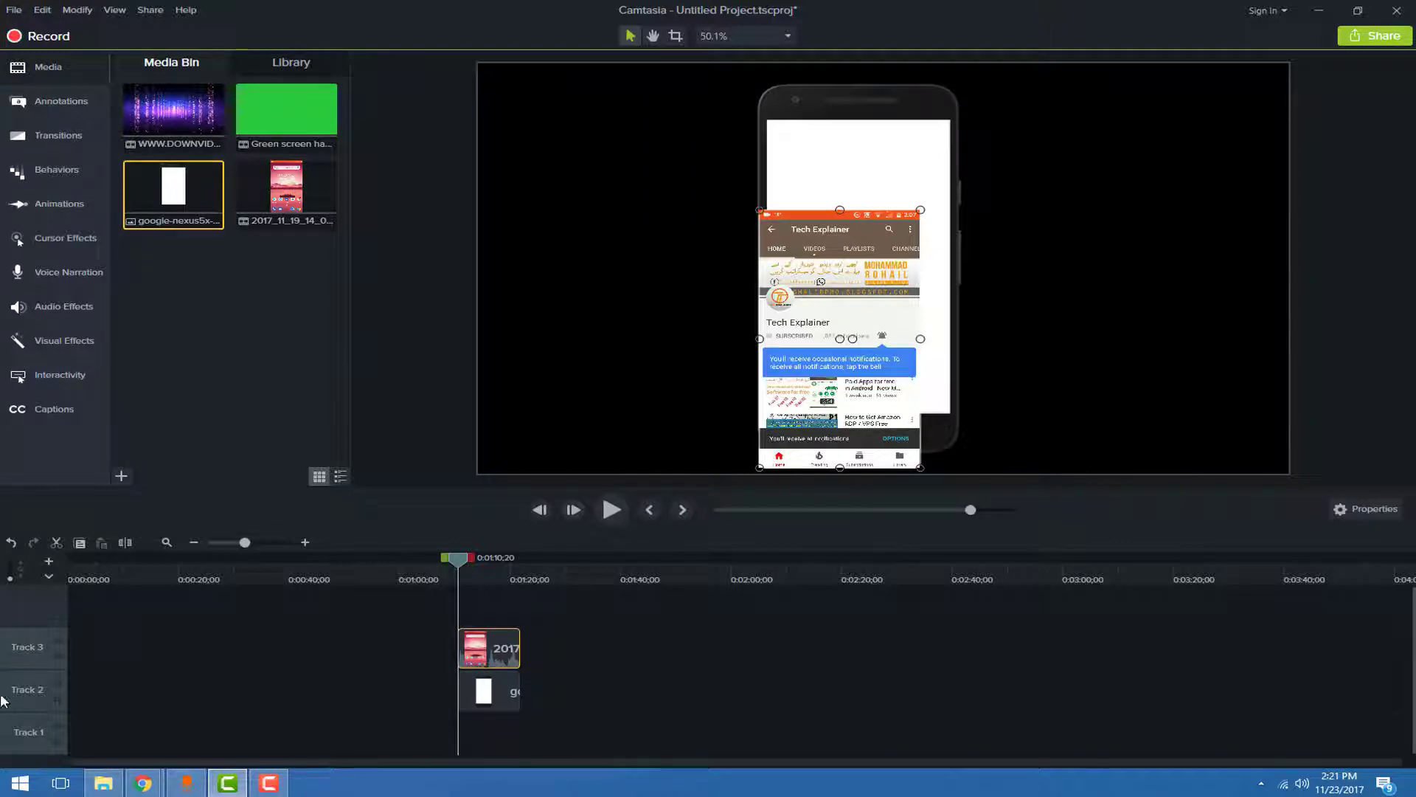
key("Down")
left_click(59, 698)
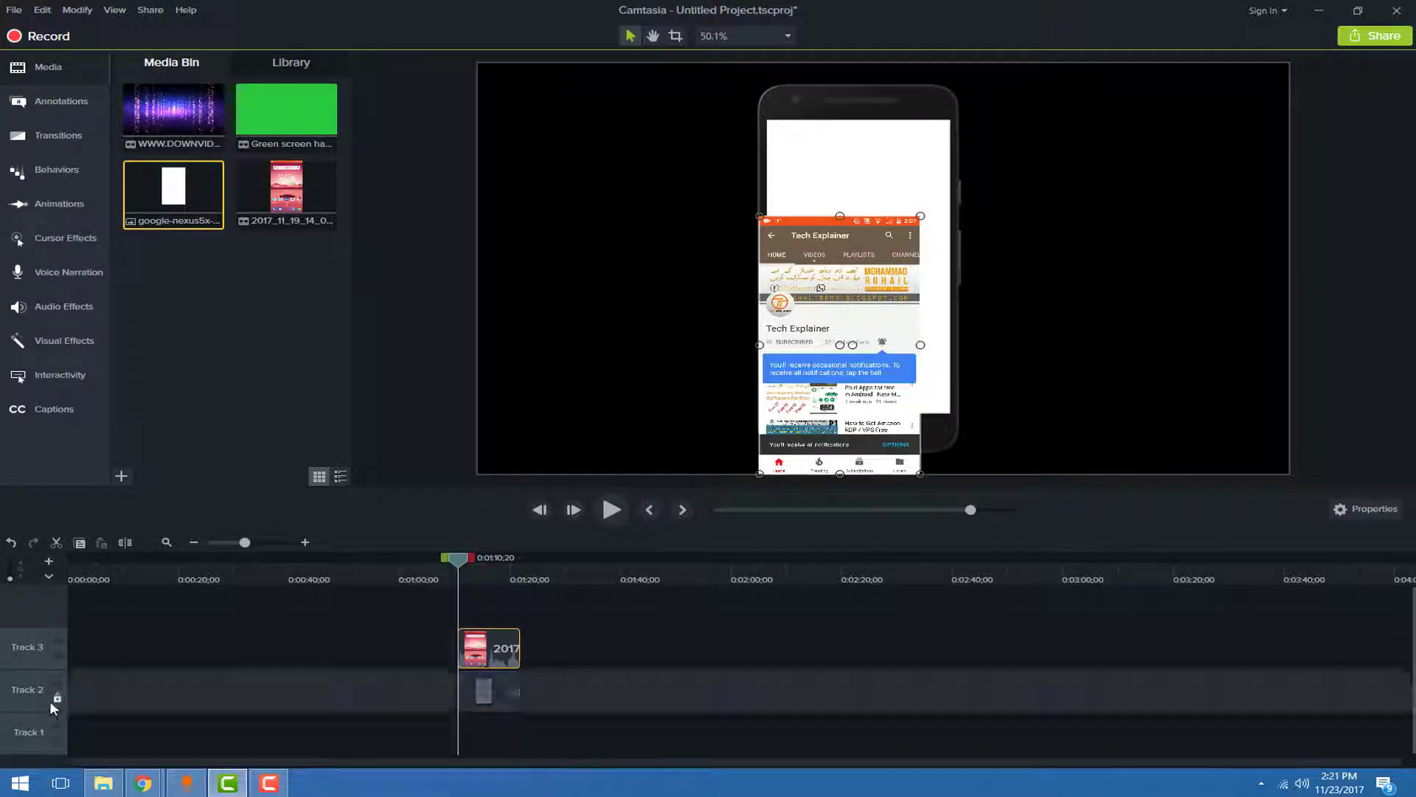
Step: Move the phone recording onto the mockup's white screen and stretch its edges to cover the whole screen area
left_click_drag(839, 377, 837, 197)
left_click_drag(836, 204, 831, 209)
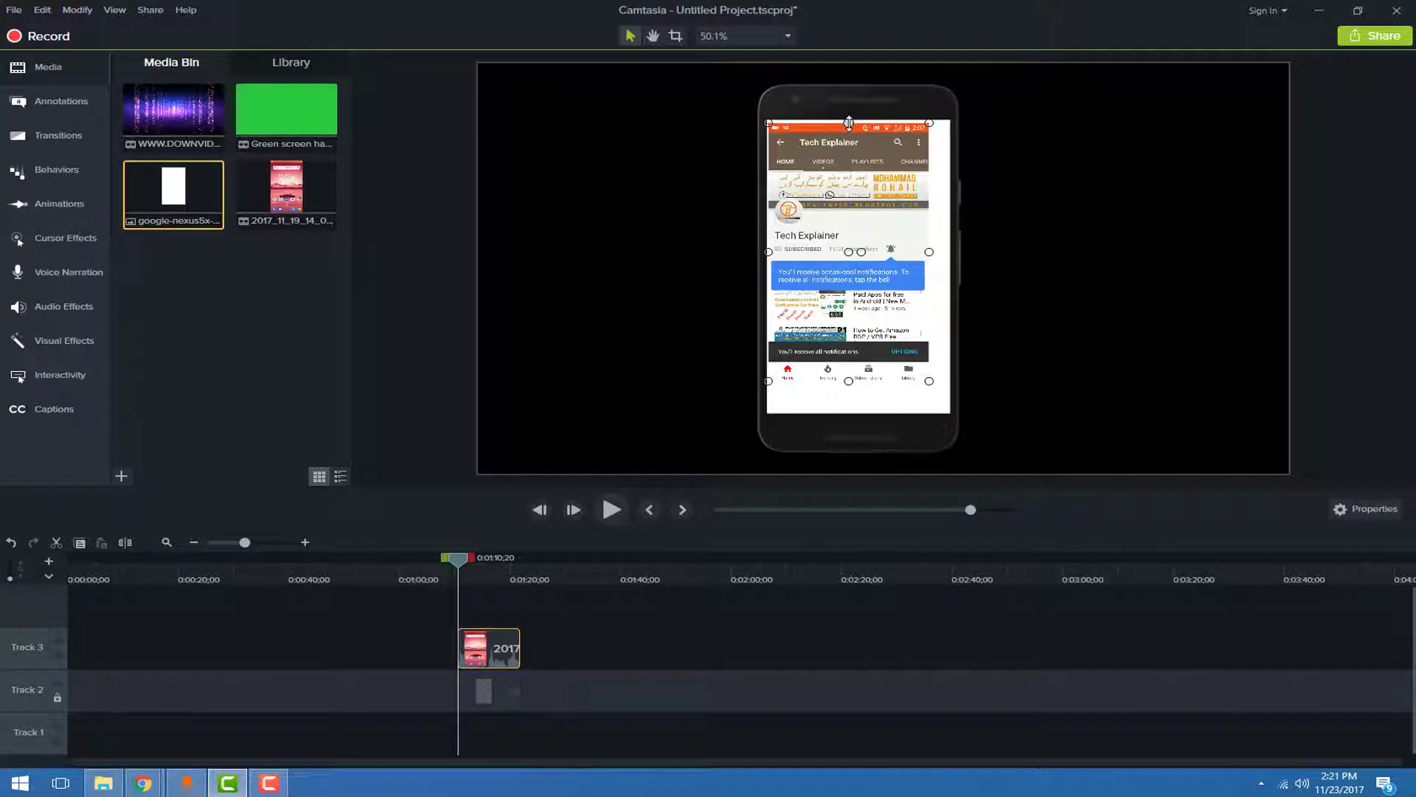
left_click_drag(848, 121, 848, 118)
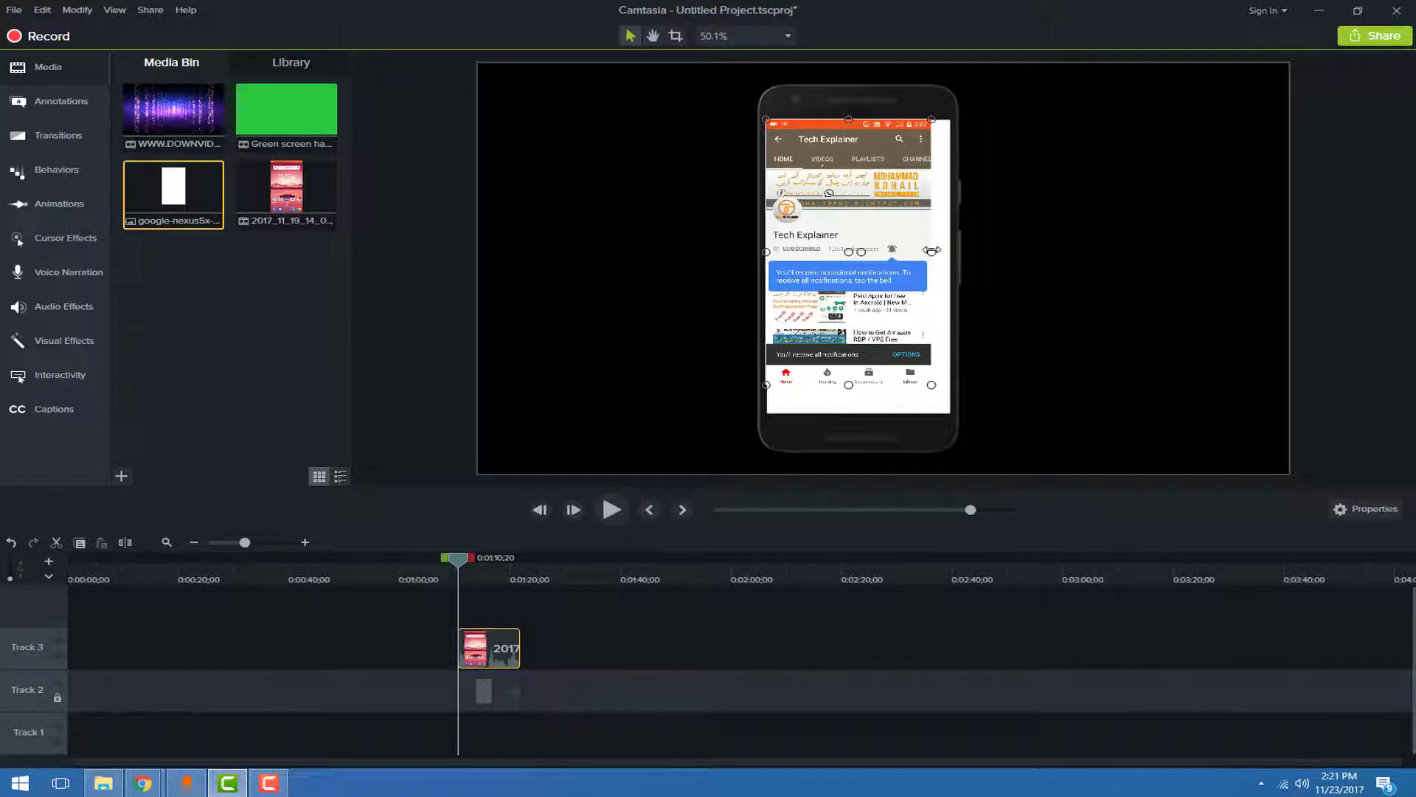
left_click_drag(932, 250, 951, 251)
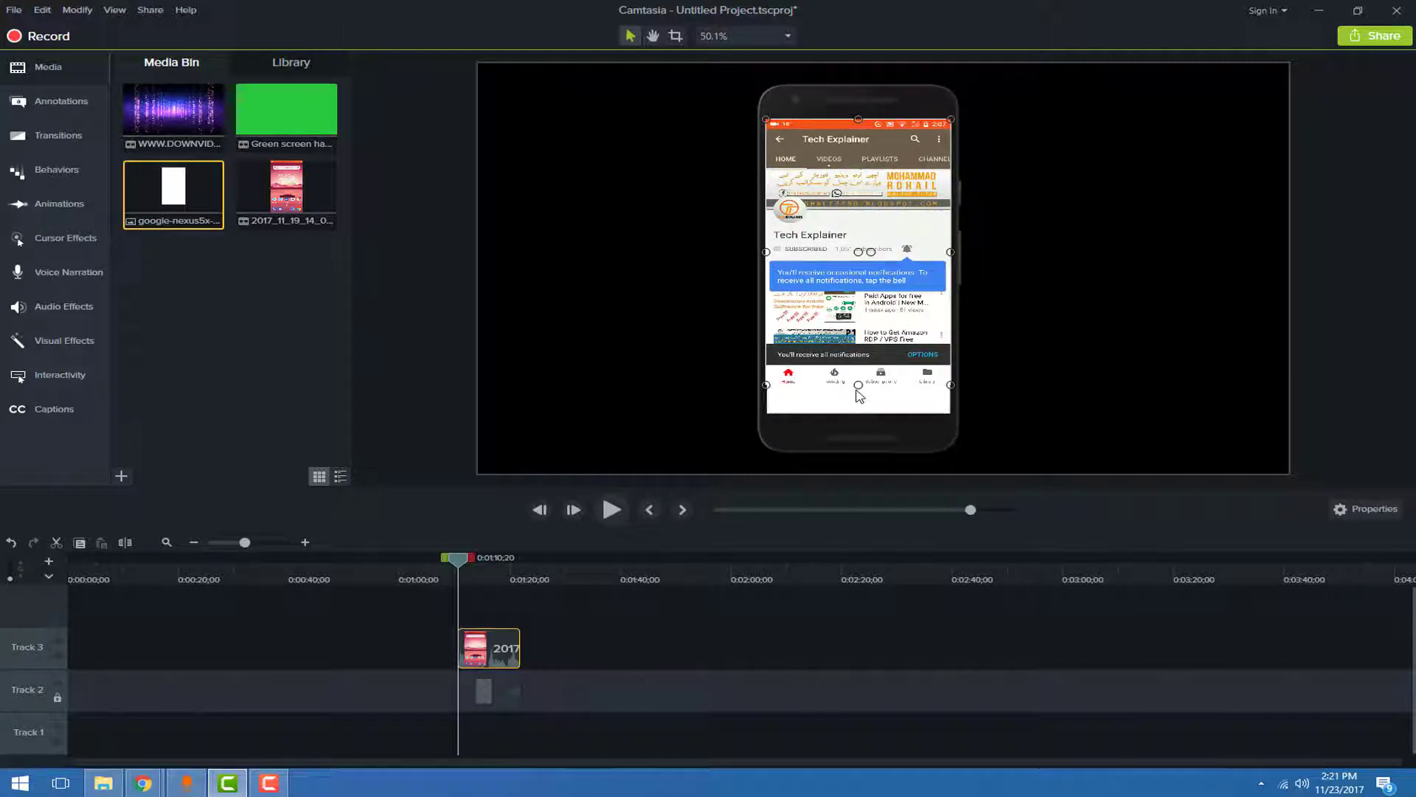
left_click_drag(858, 388, 857, 412)
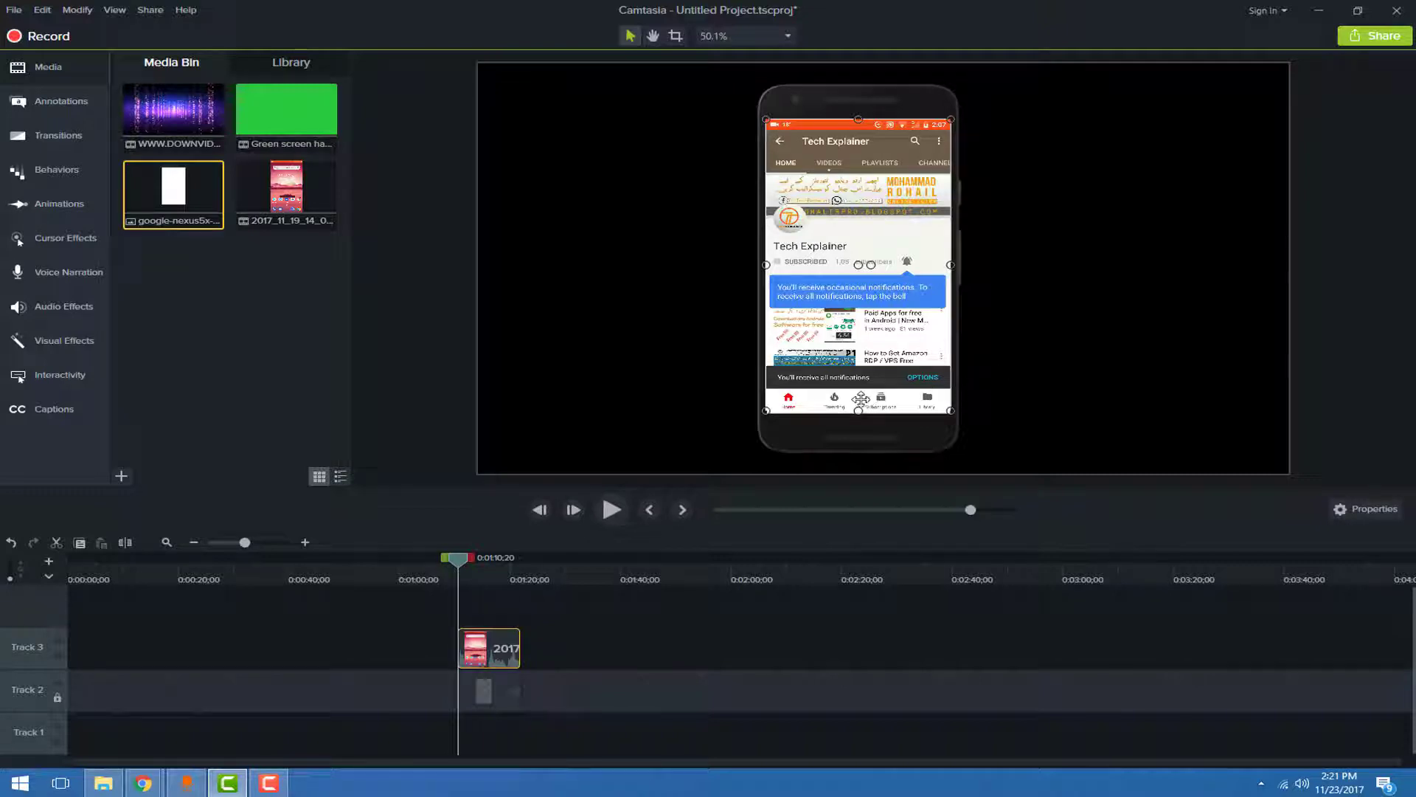
left_click(659, 278)
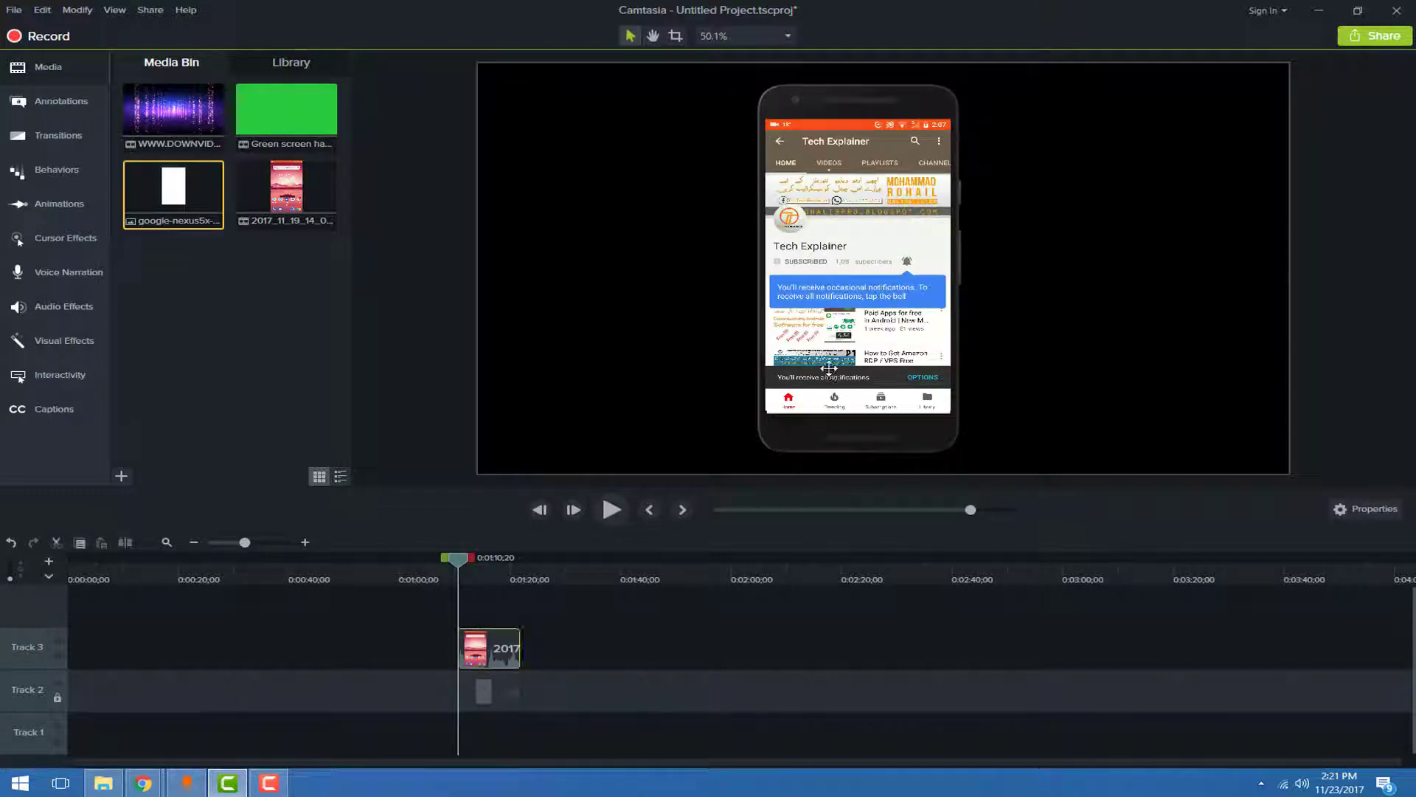
left_click(833, 402)
left_click_drag(858, 410, 858, 412)
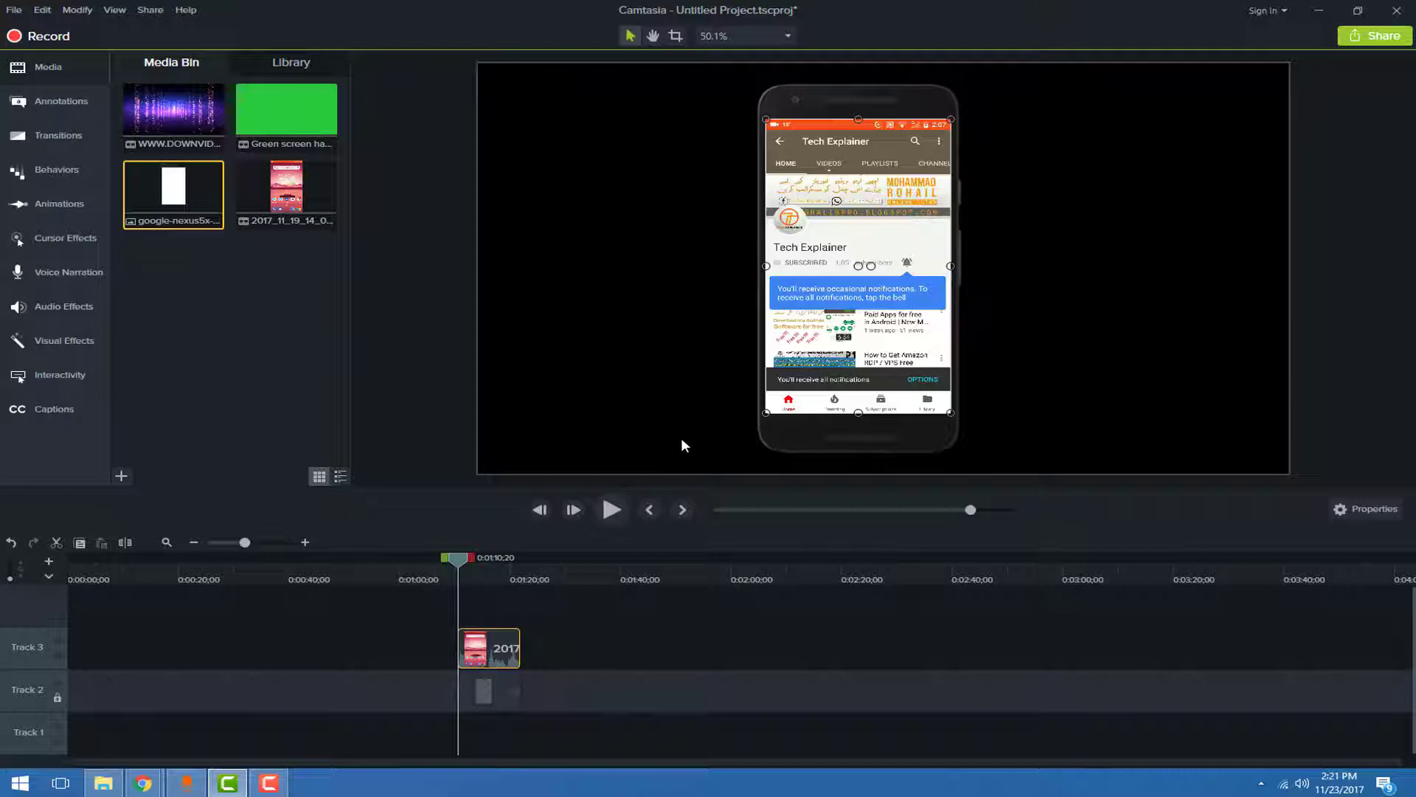
left_click(290, 651)
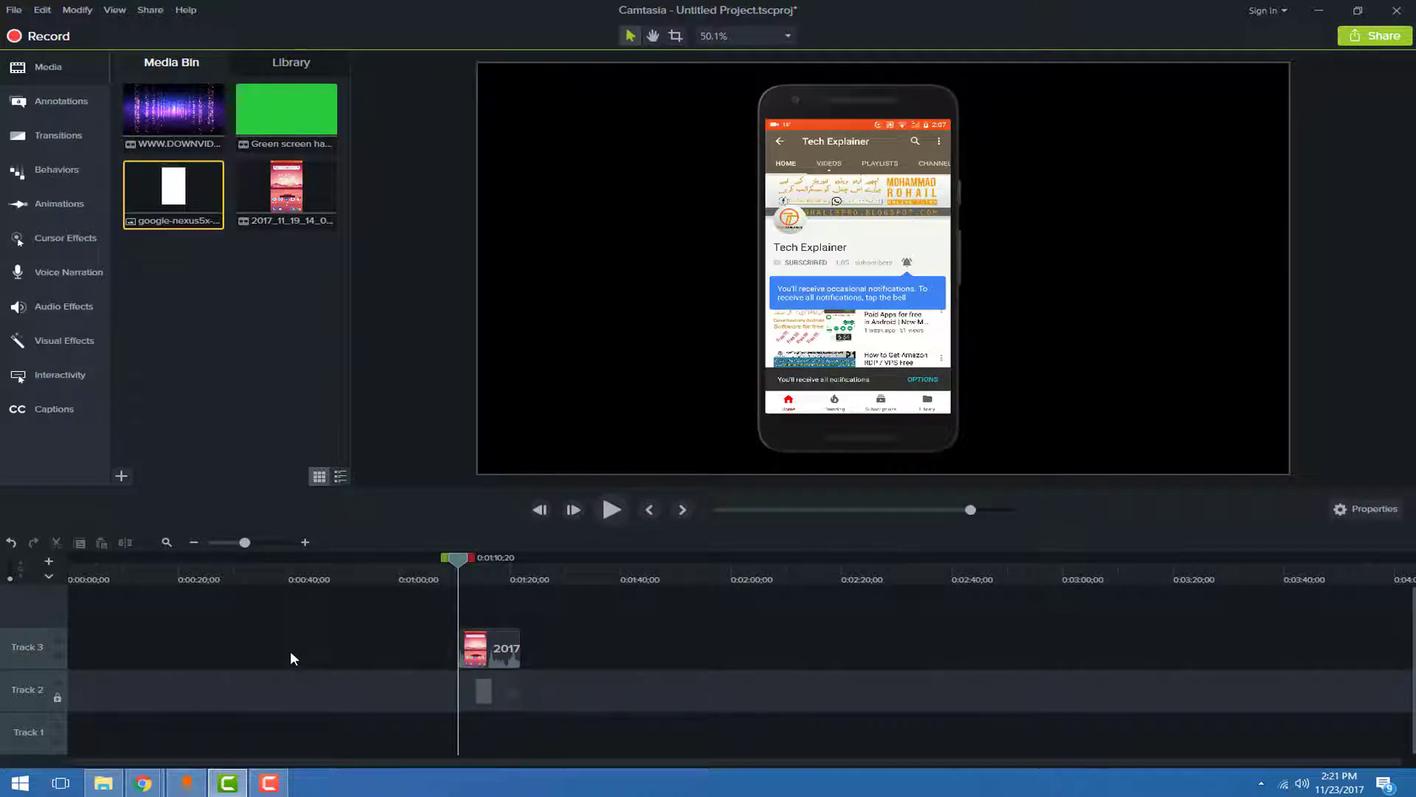
Step: Unlock Track 2, group the phone recording with the mockup, and move the group earlier on Track 3
left_click(59, 699)
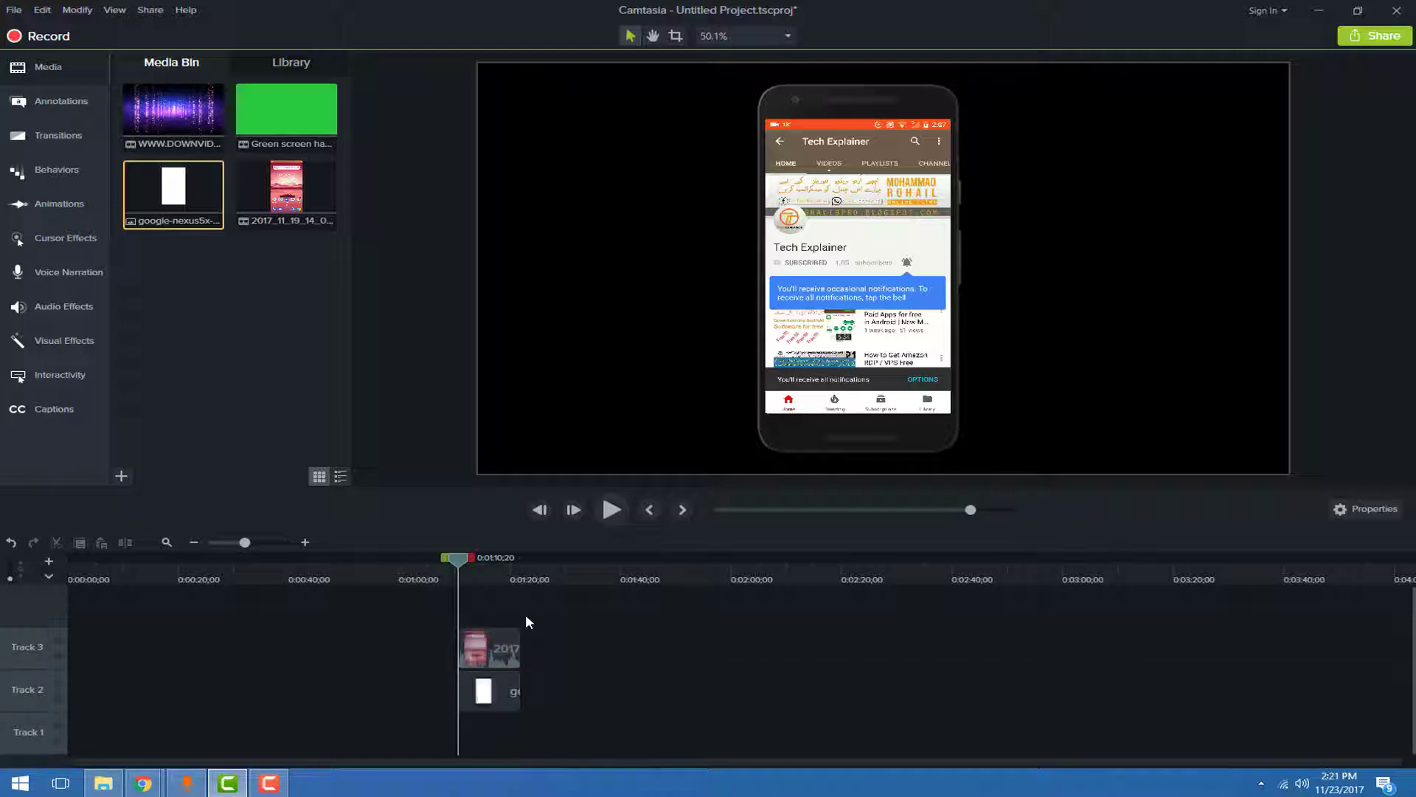
right_click(505, 672)
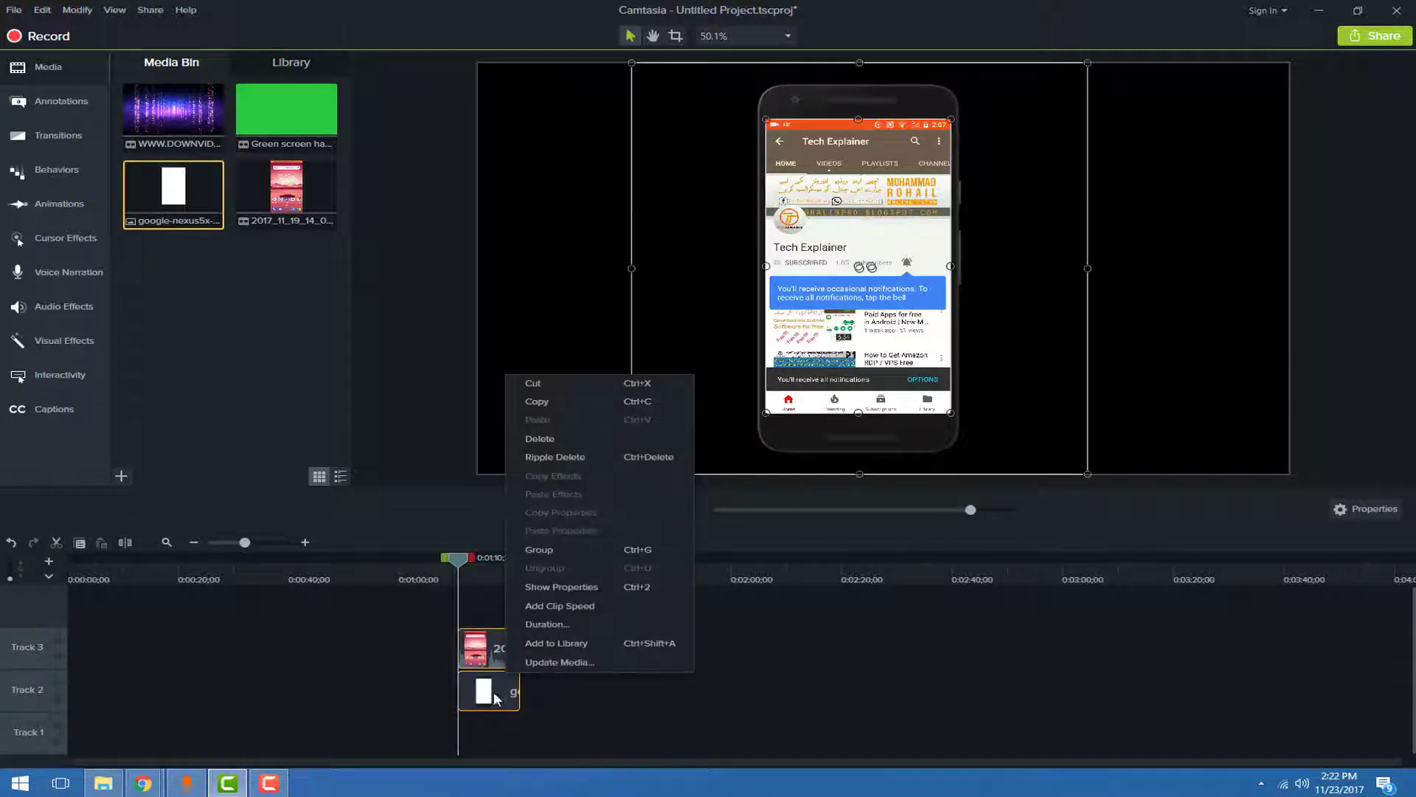
left_click(556, 550)
left_click_drag(457, 559, 43, 583)
left_click_drag(513, 683, 281, 640)
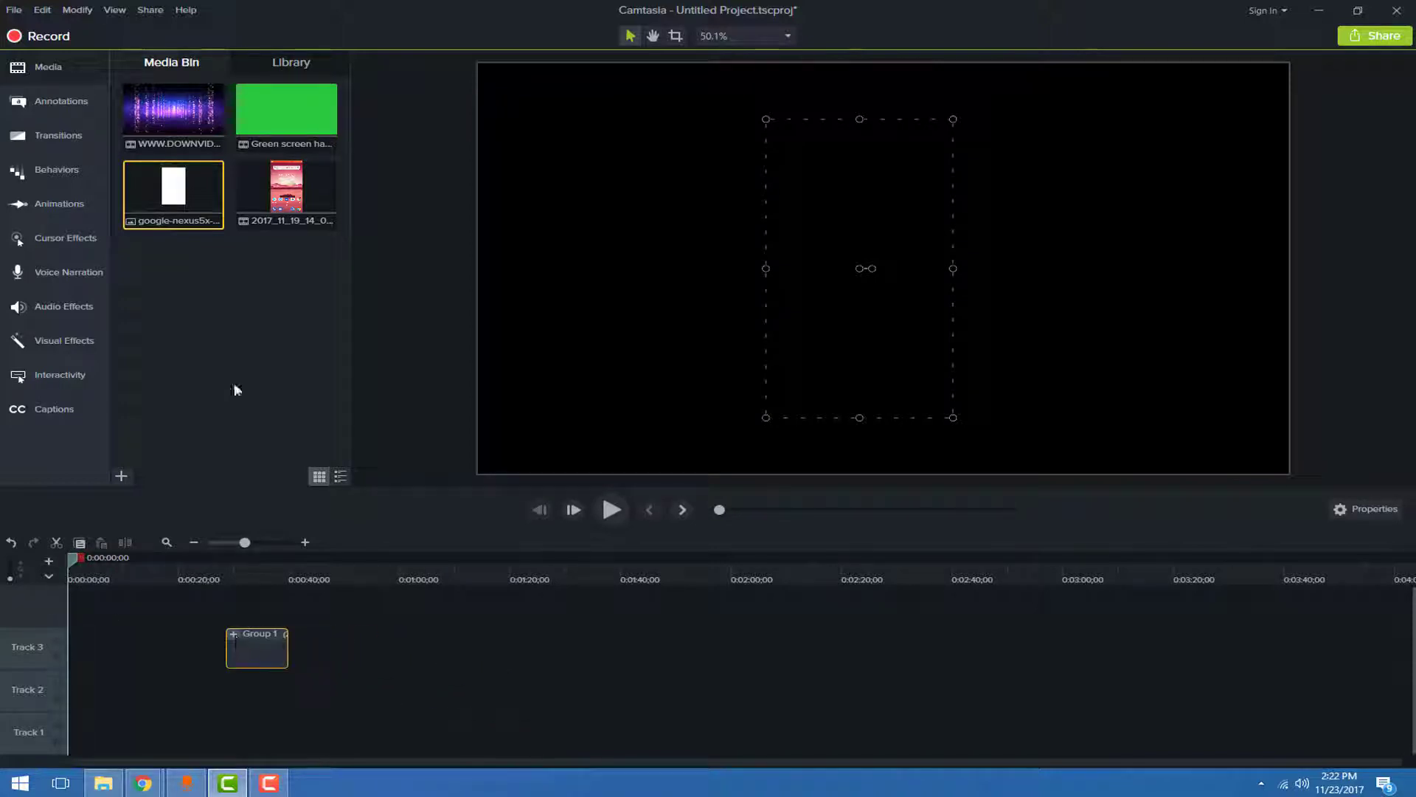
Step: Add the Pillars of Light background video at the start of Track 2 and enlarge it to fill the canvas
left_click_drag(156, 139, 41, 680)
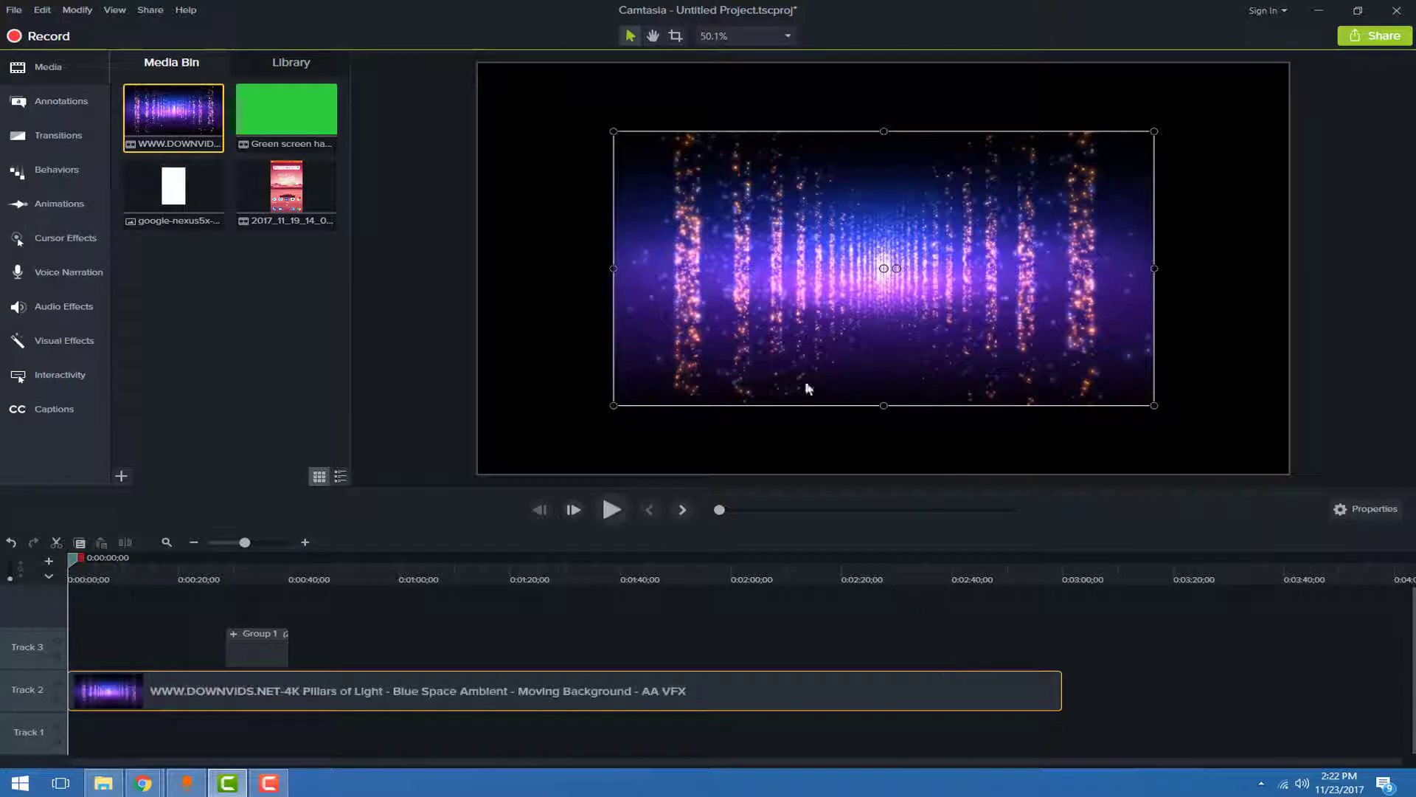
left_click_drag(692, 257, 562, 191)
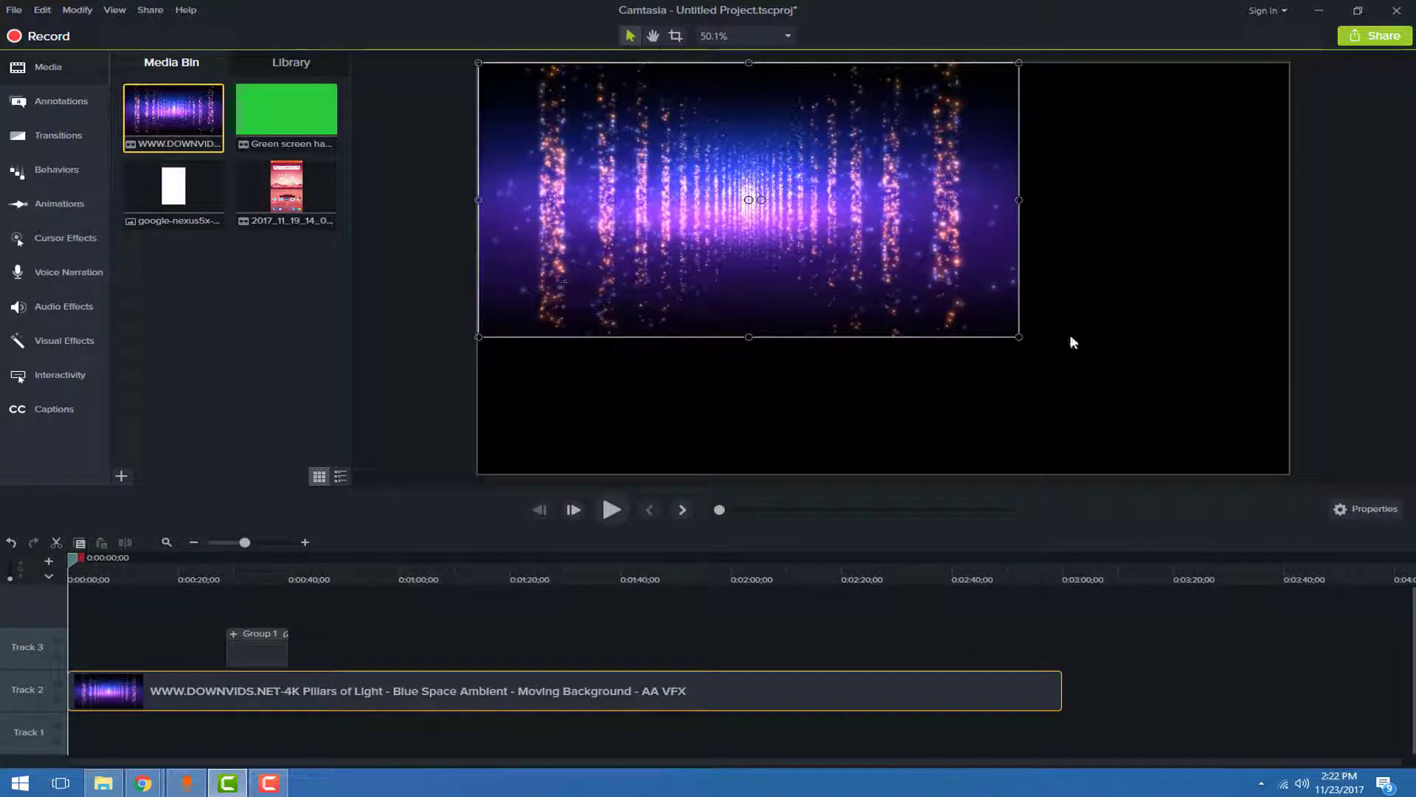
left_click_drag(1016, 335, 1249, 474)
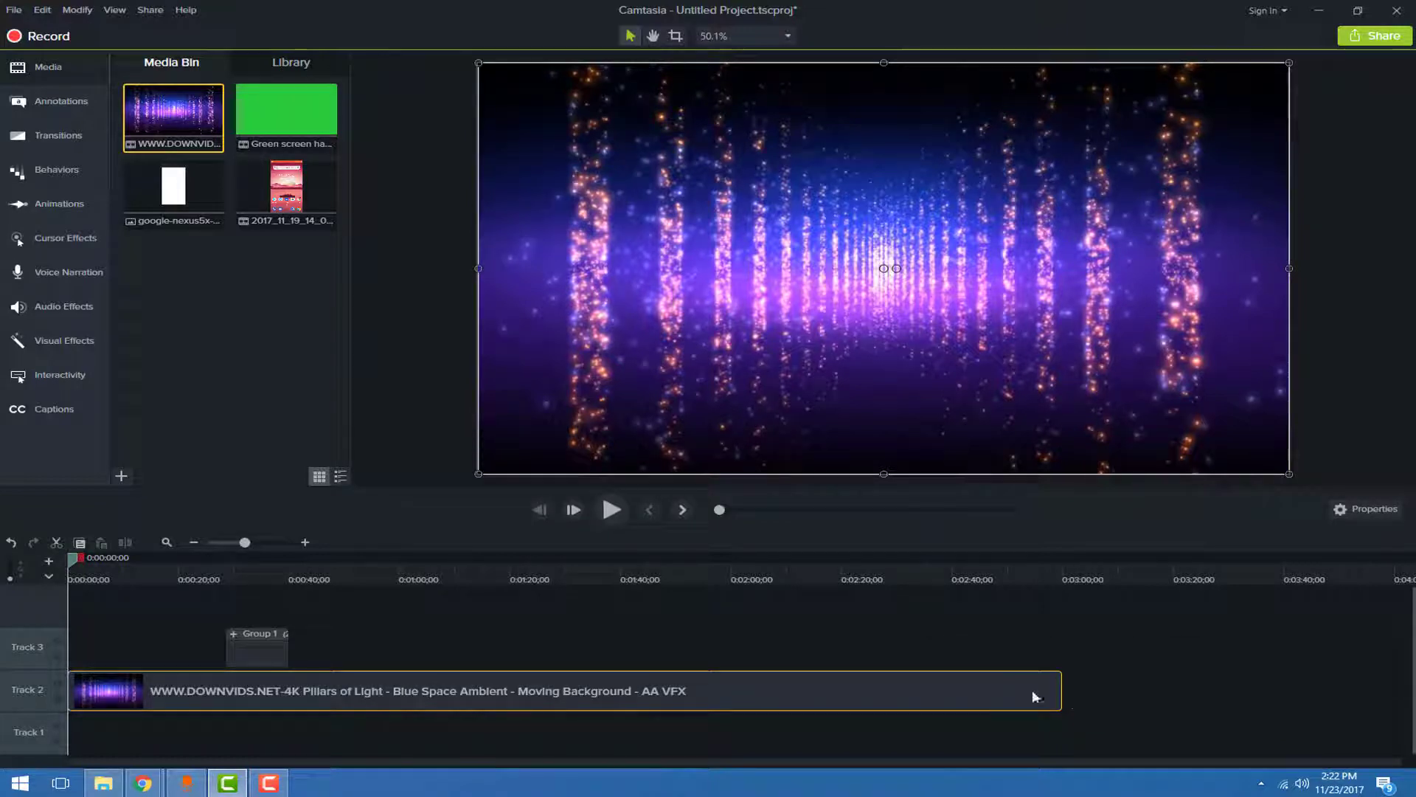
Step: Move the phone group to the start of the timeline and trim the background clip to end with it
left_click_drag(259, 653, 101, 653)
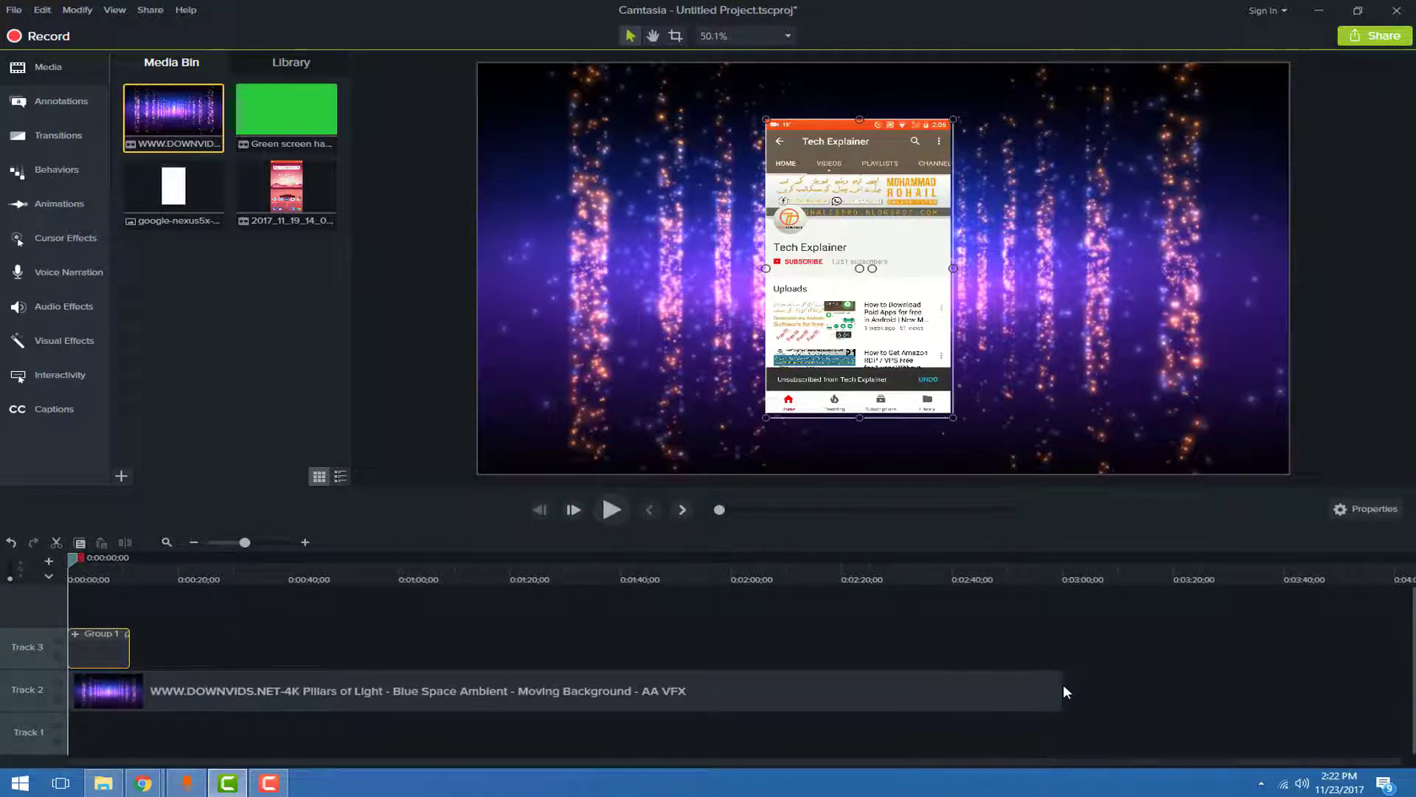
left_click_drag(1063, 691, 130, 685)
Step: Expand the phone group, play its opening frames, and examine the recording and mockup clips inside it
left_click(75, 632)
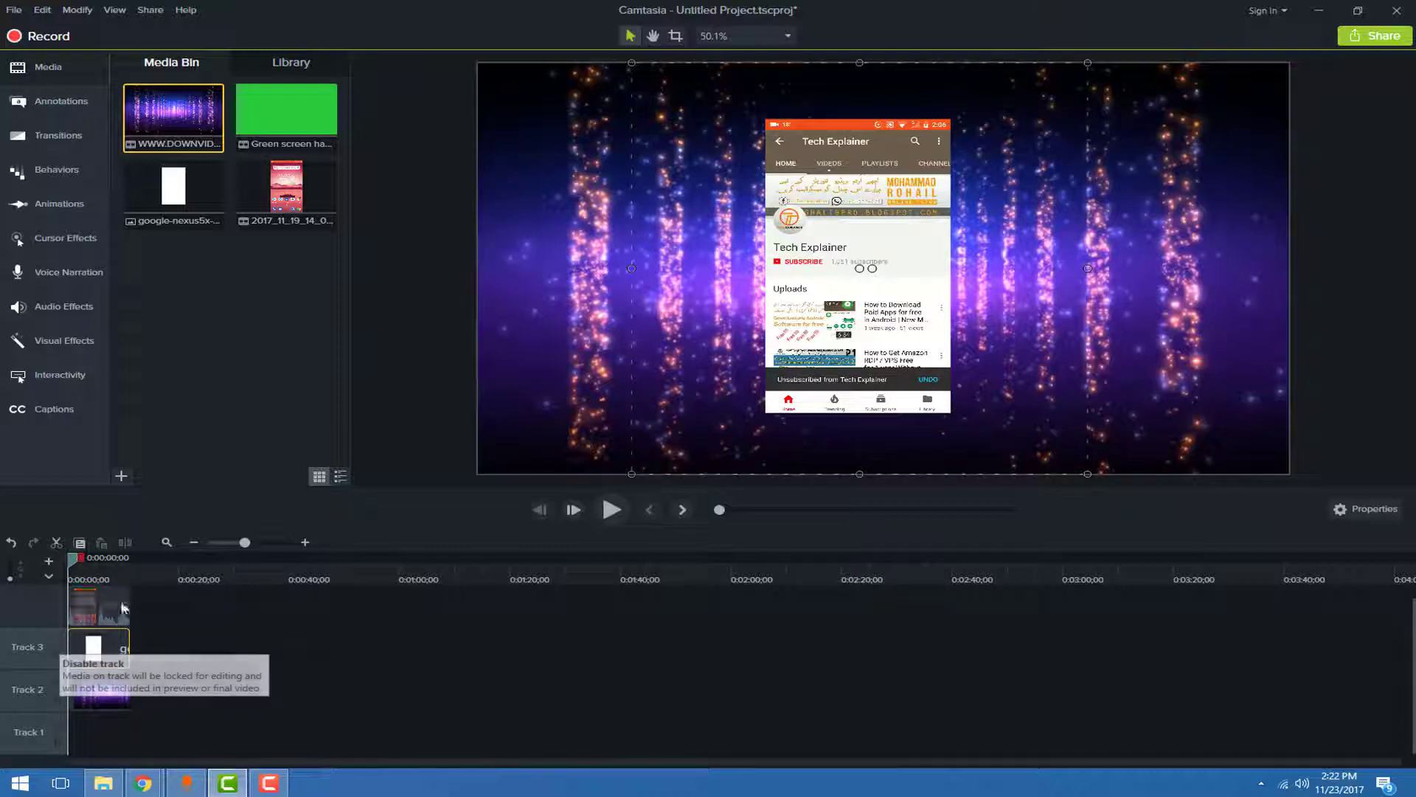
left_click(616, 509)
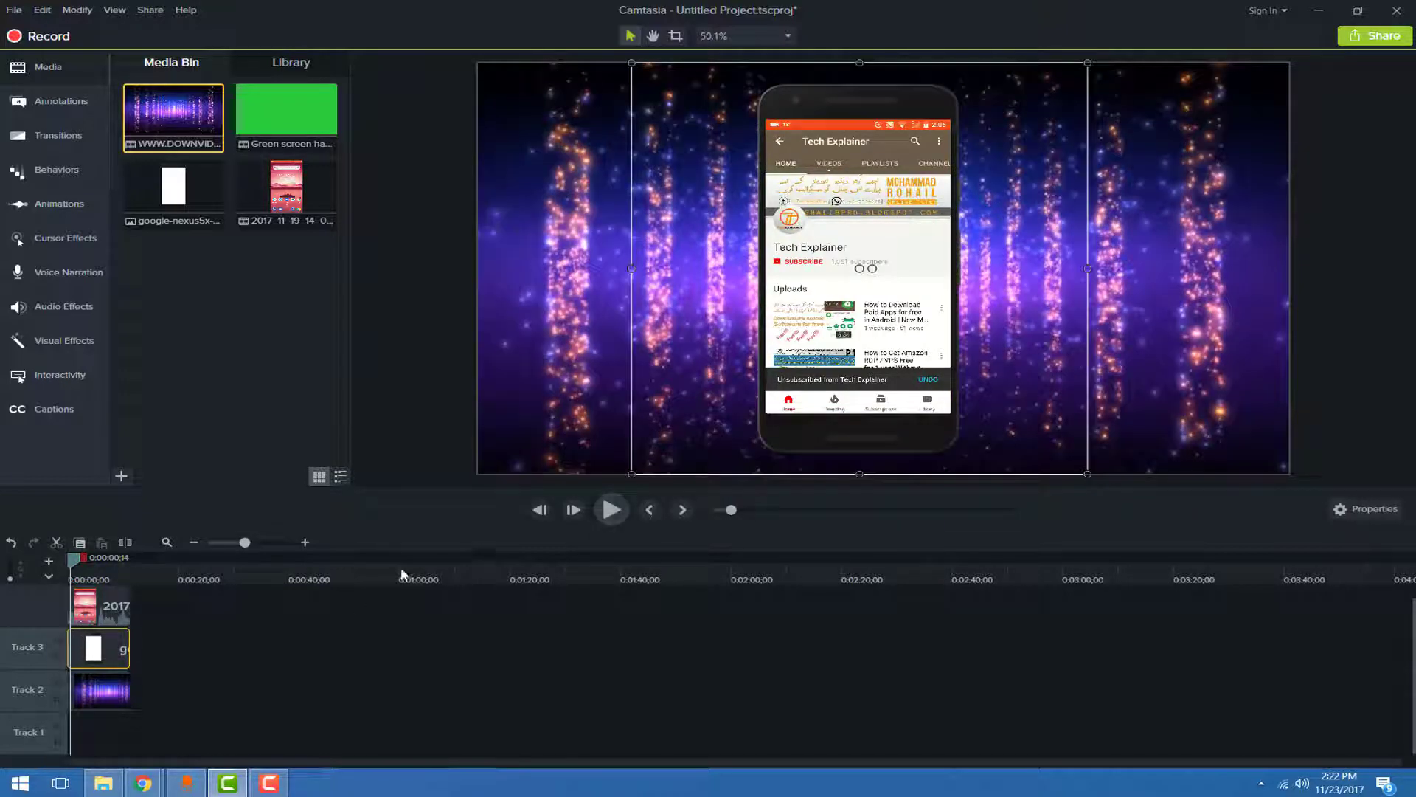
left_click_drag(112, 613, 78, 642)
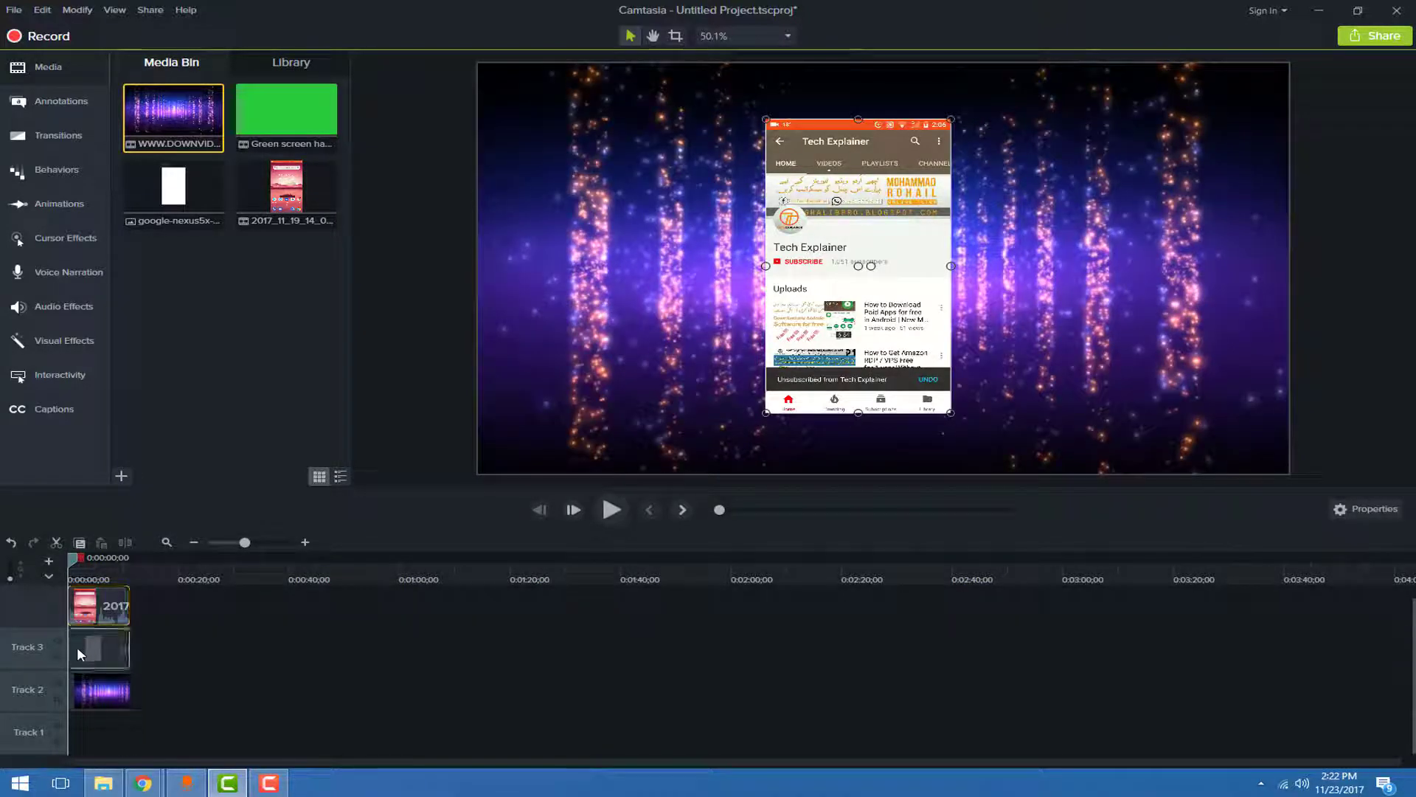
left_click(77, 646)
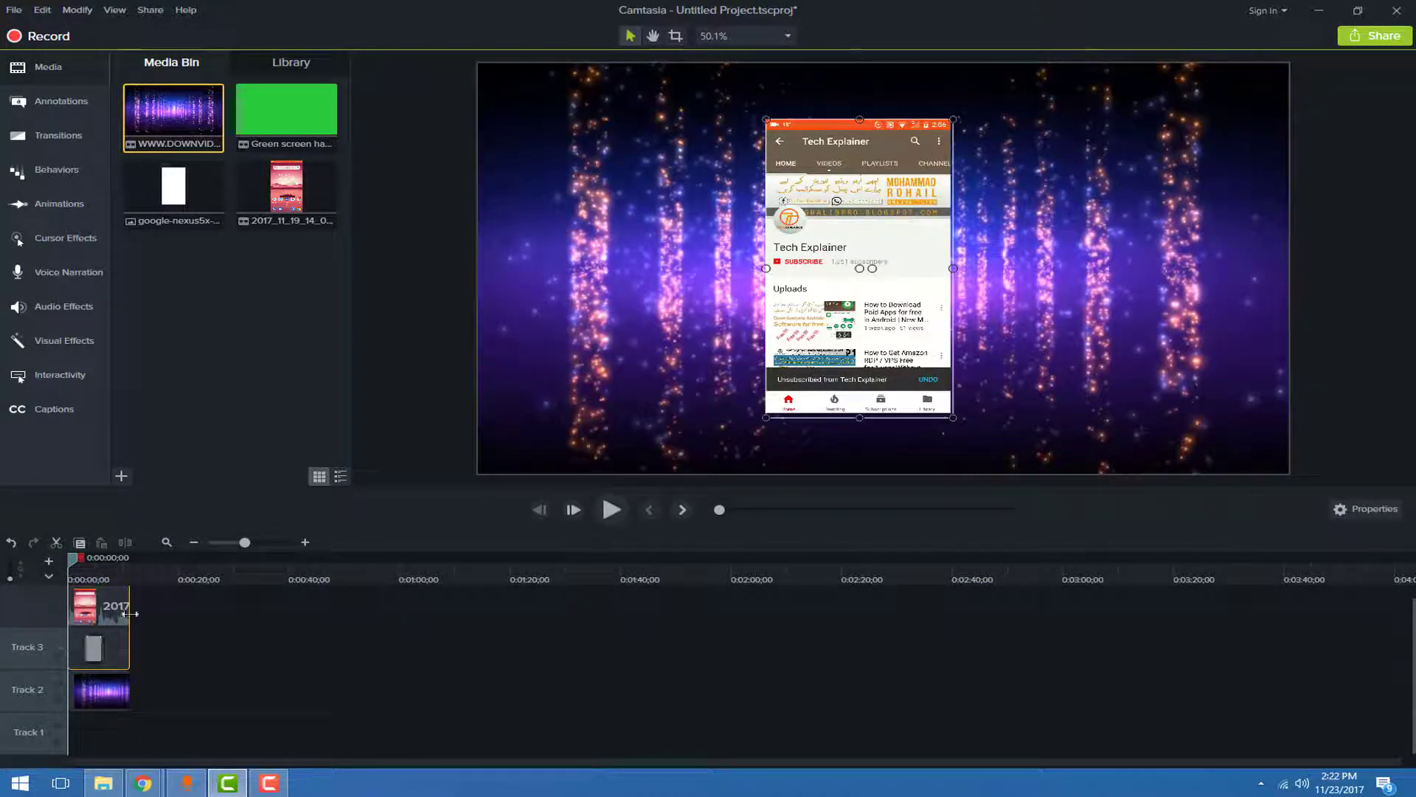
right_click(108, 651)
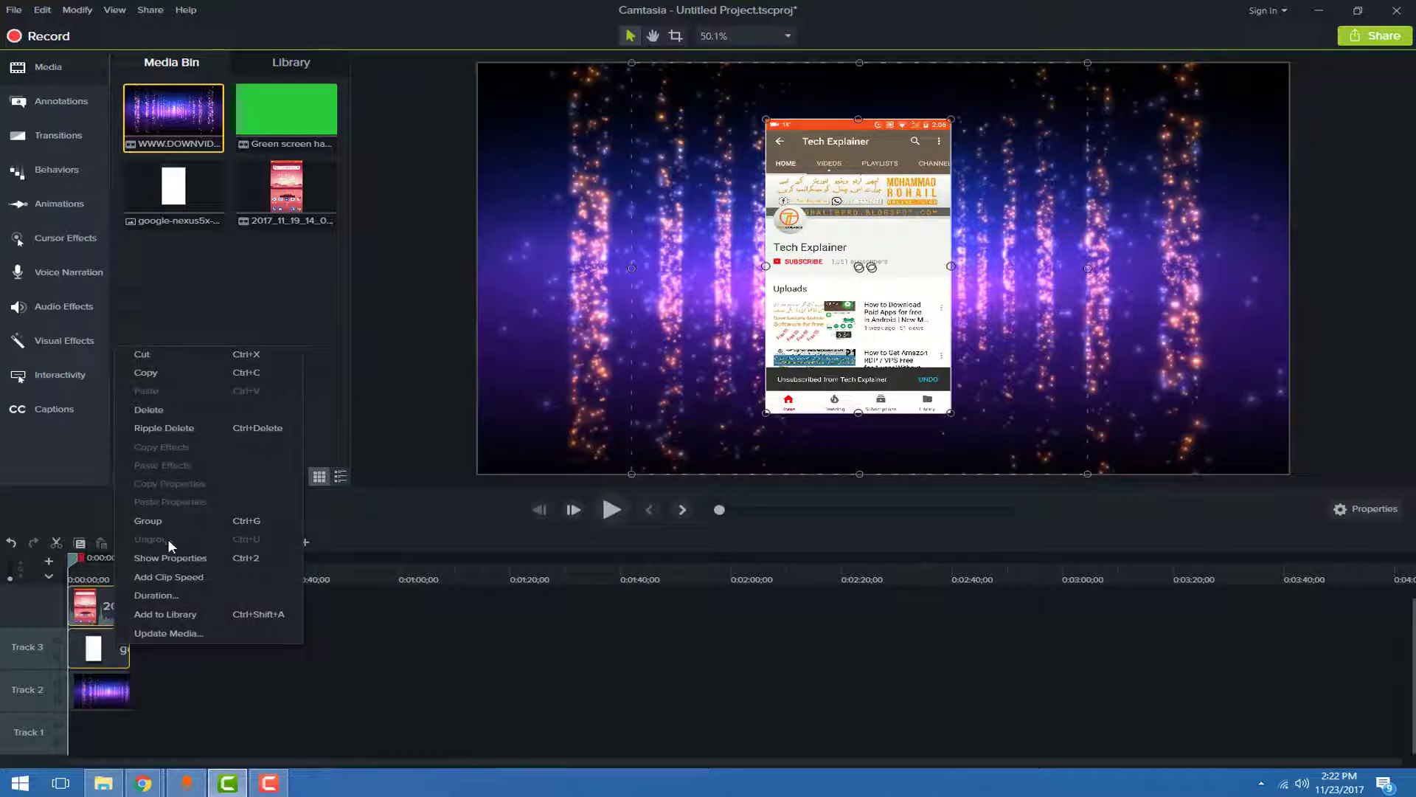
left_click(86, 659)
left_click_drag(114, 619, 134, 647)
left_click(94, 591)
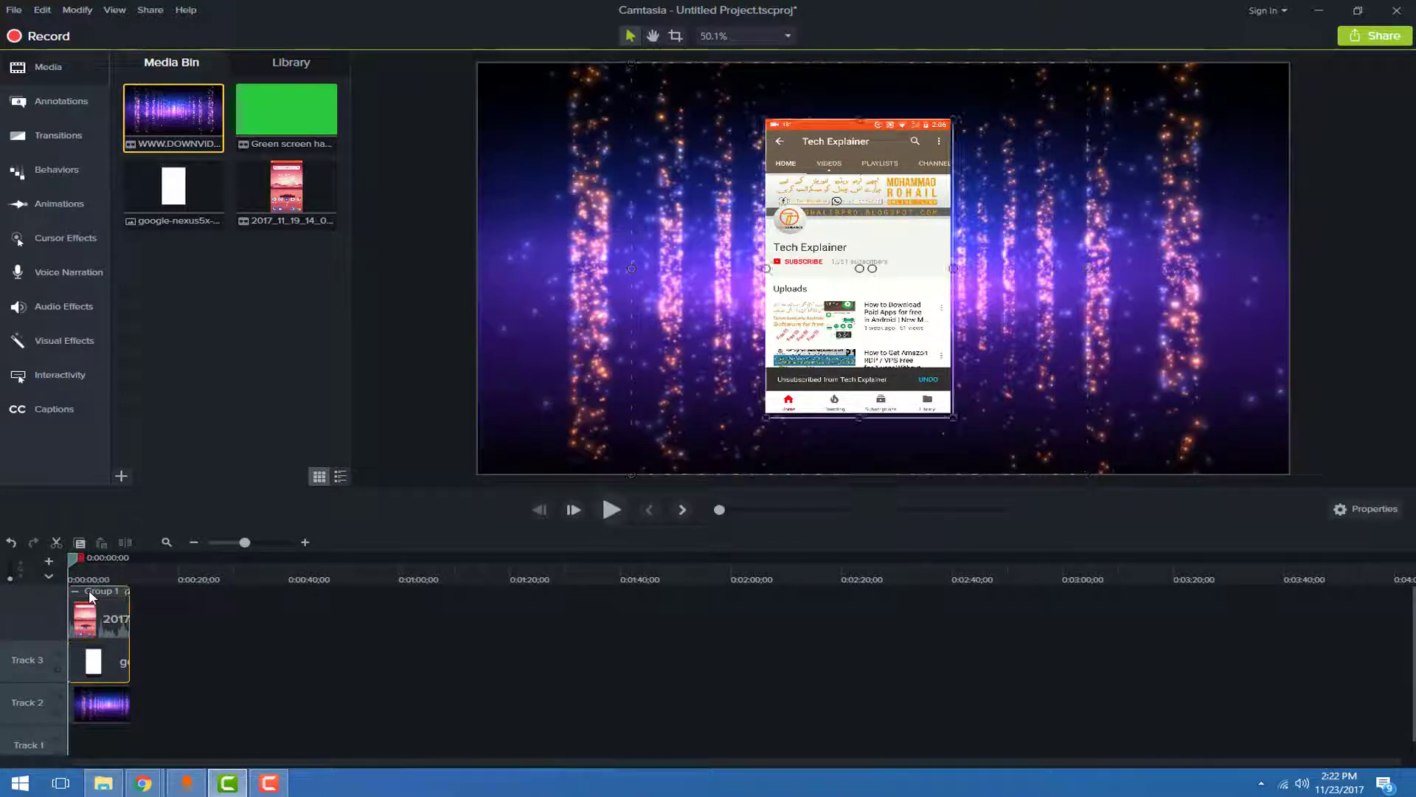
left_click(75, 591)
Step: Ungroup the phone group into separate recording and mockup clips on Tracks 4 and 3
right_click(96, 645)
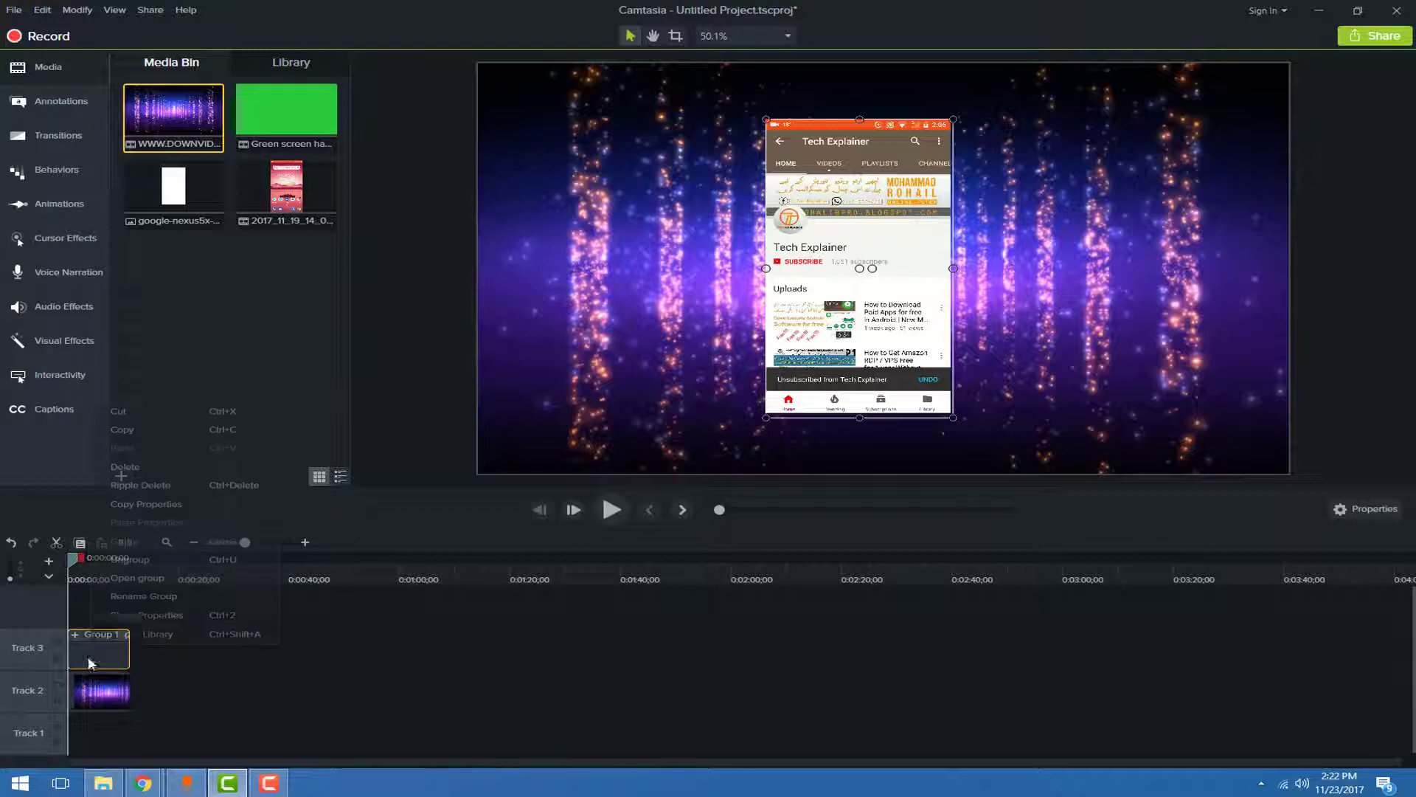
left_click(158, 558)
left_click_drag(126, 632, 99, 651)
left_click(237, 647)
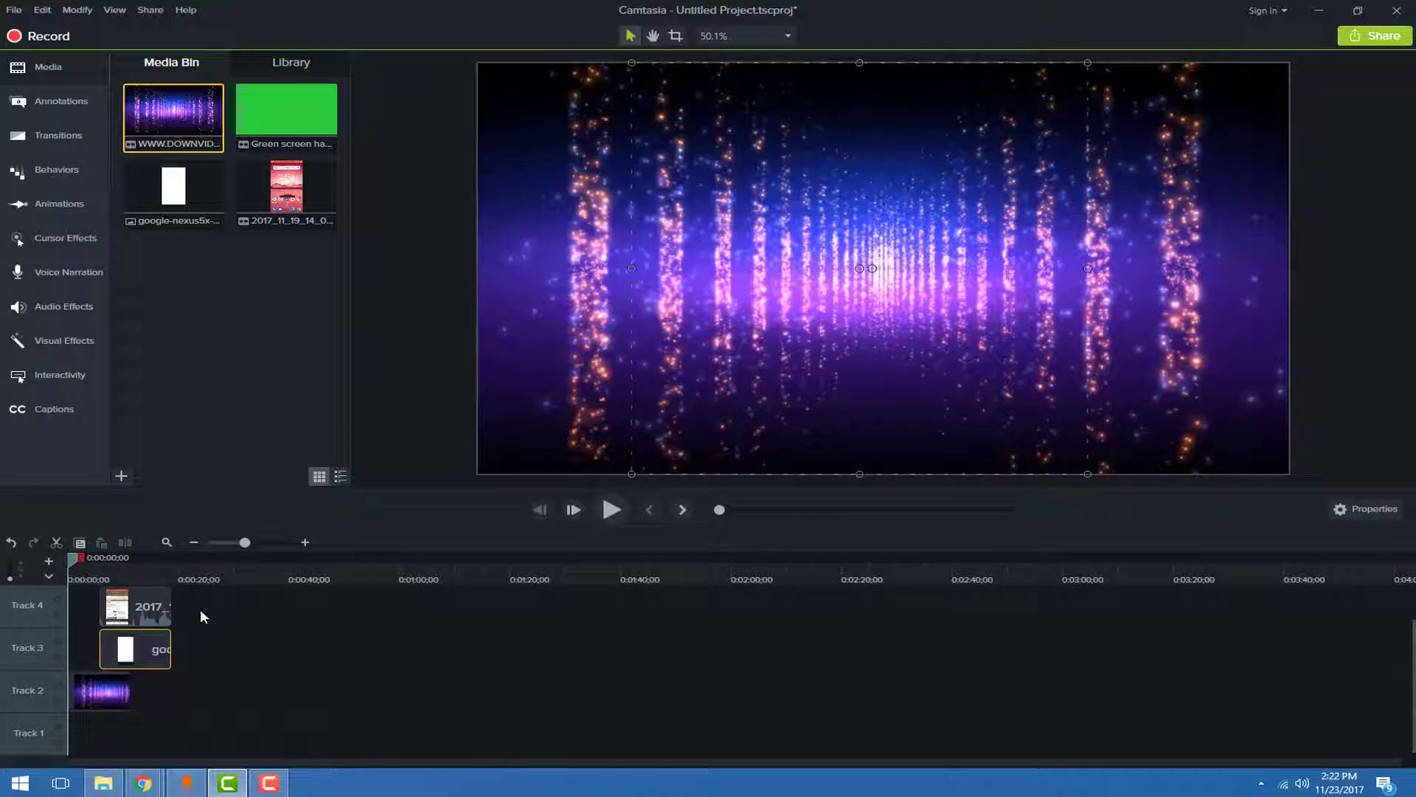
Step: Move the recording and mockup clips together to the start of the timeline and group them again
left_click_drag(198, 610, 118, 653)
left_click_drag(116, 654, 85, 655)
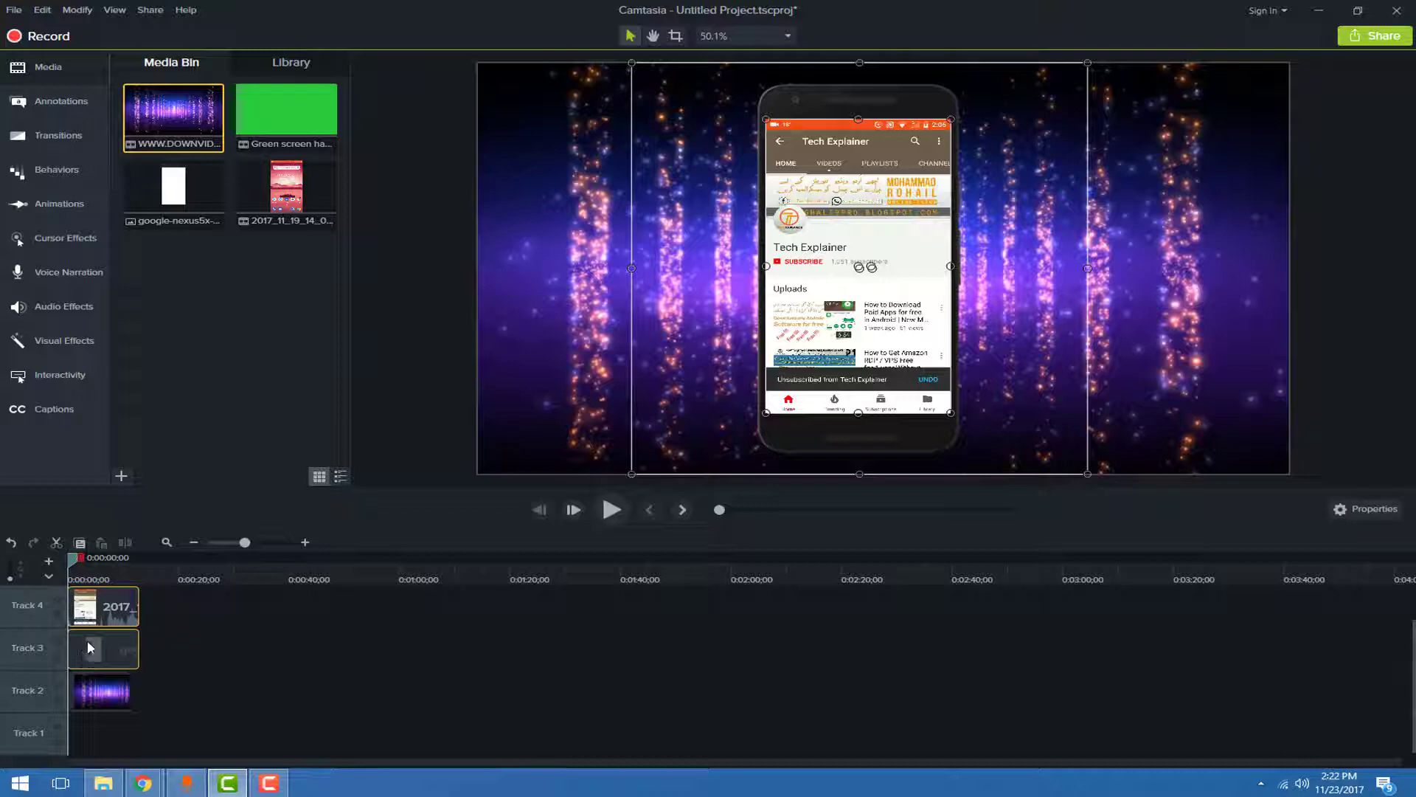
right_click(104, 590)
left_click(157, 428)
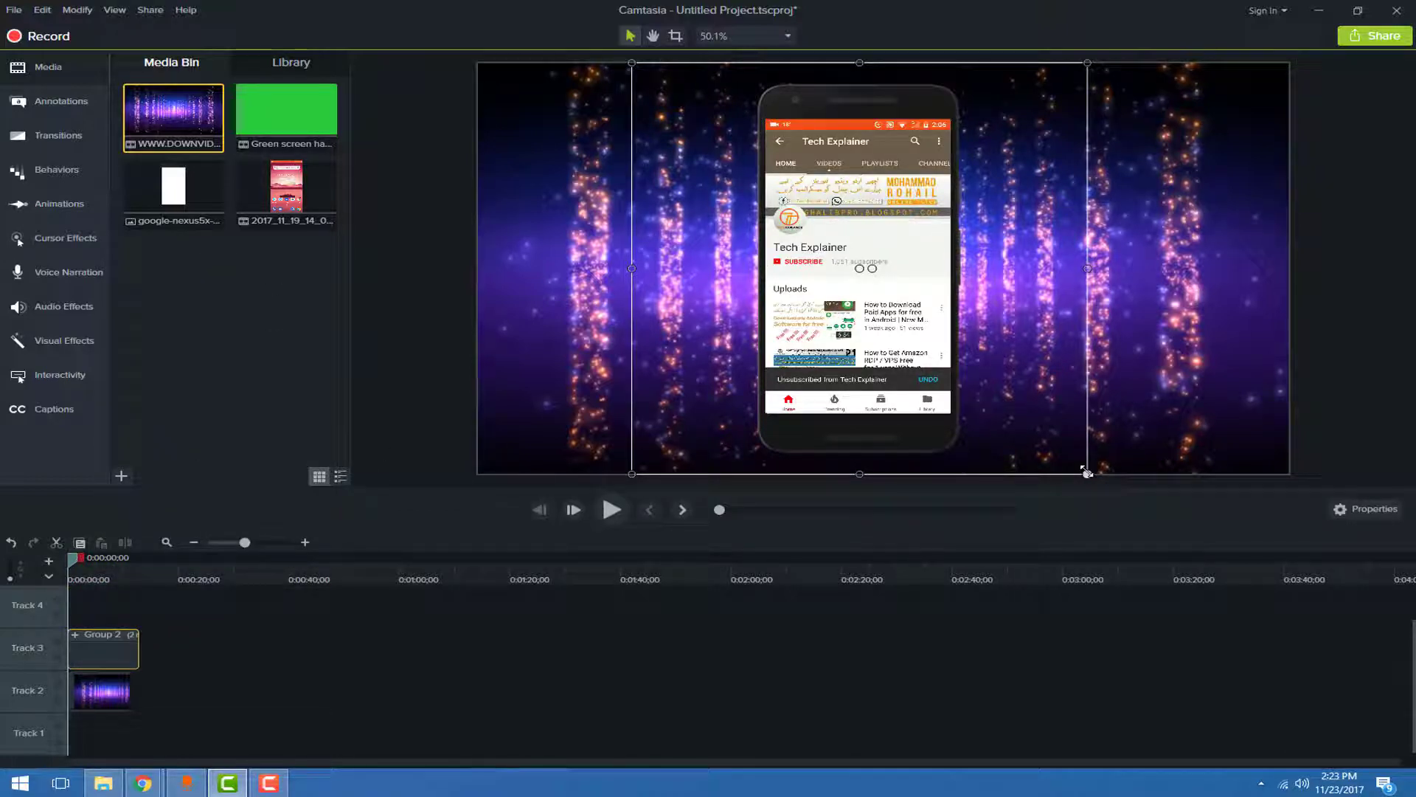
Step: Shrink the phone group until the phone spans about two-thirds of the canvas height, and centre it on the canvas
left_click_drag(1087, 473, 1019, 403)
left_click_drag(811, 354, 841, 399)
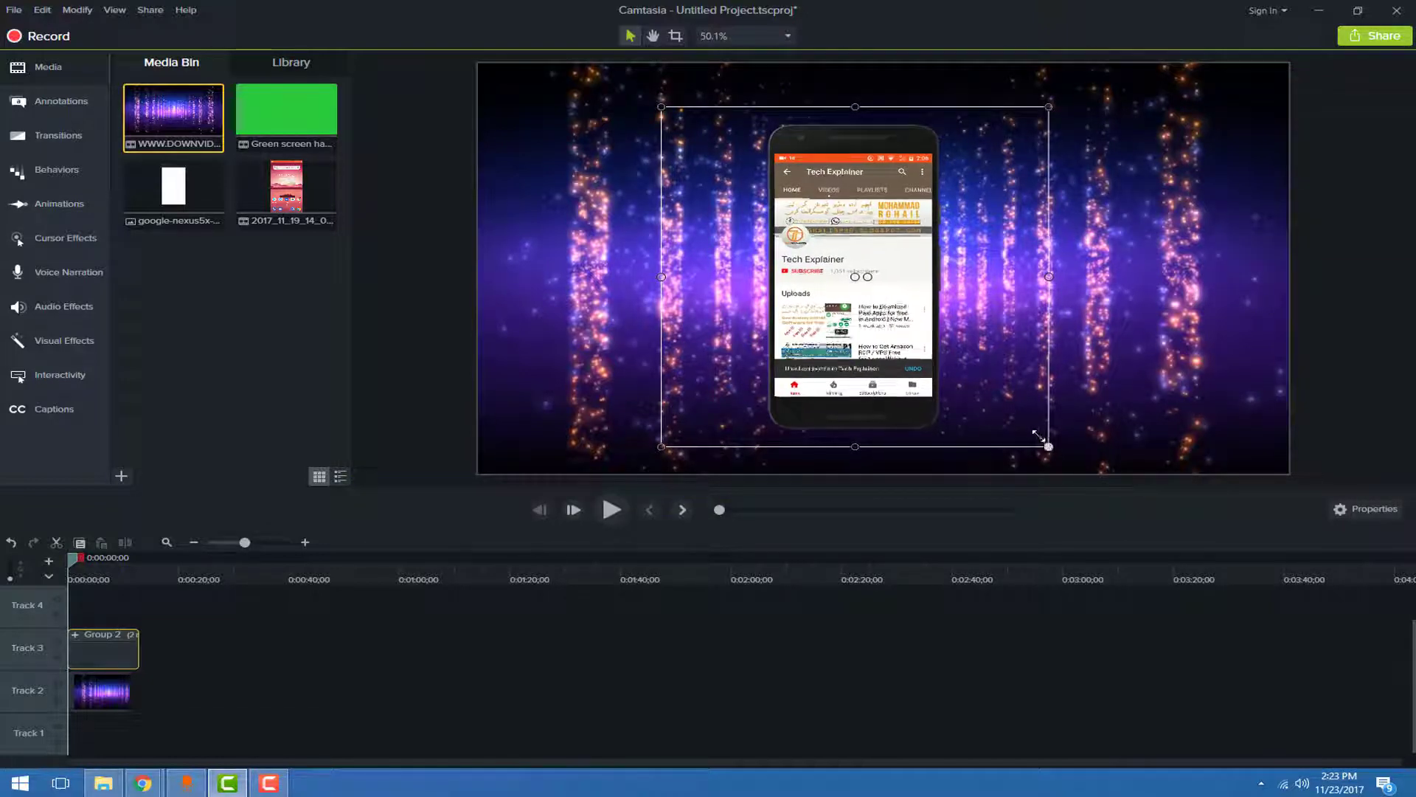
left_click_drag(1042, 448, 952, 360)
left_click_drag(821, 347, 817, 343)
left_click_drag(948, 357, 1006, 405)
mouse_move(845, 354)
left_mouse_down()
mouse_move(926, 359)
mouse_move(867, 359)
left_mouse_up()
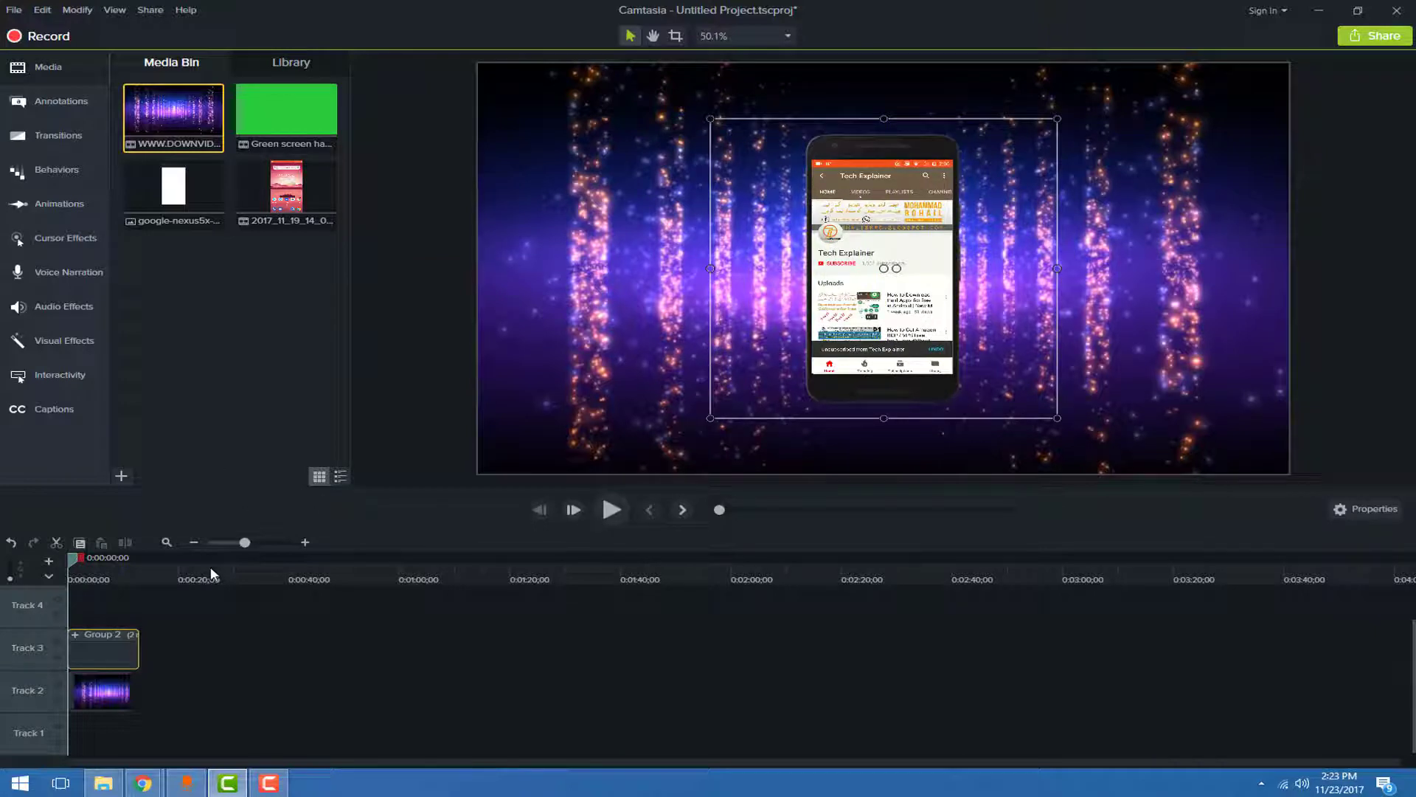
Step: Extend the background clip to end with the phone group and play back the composition
left_click(103, 688)
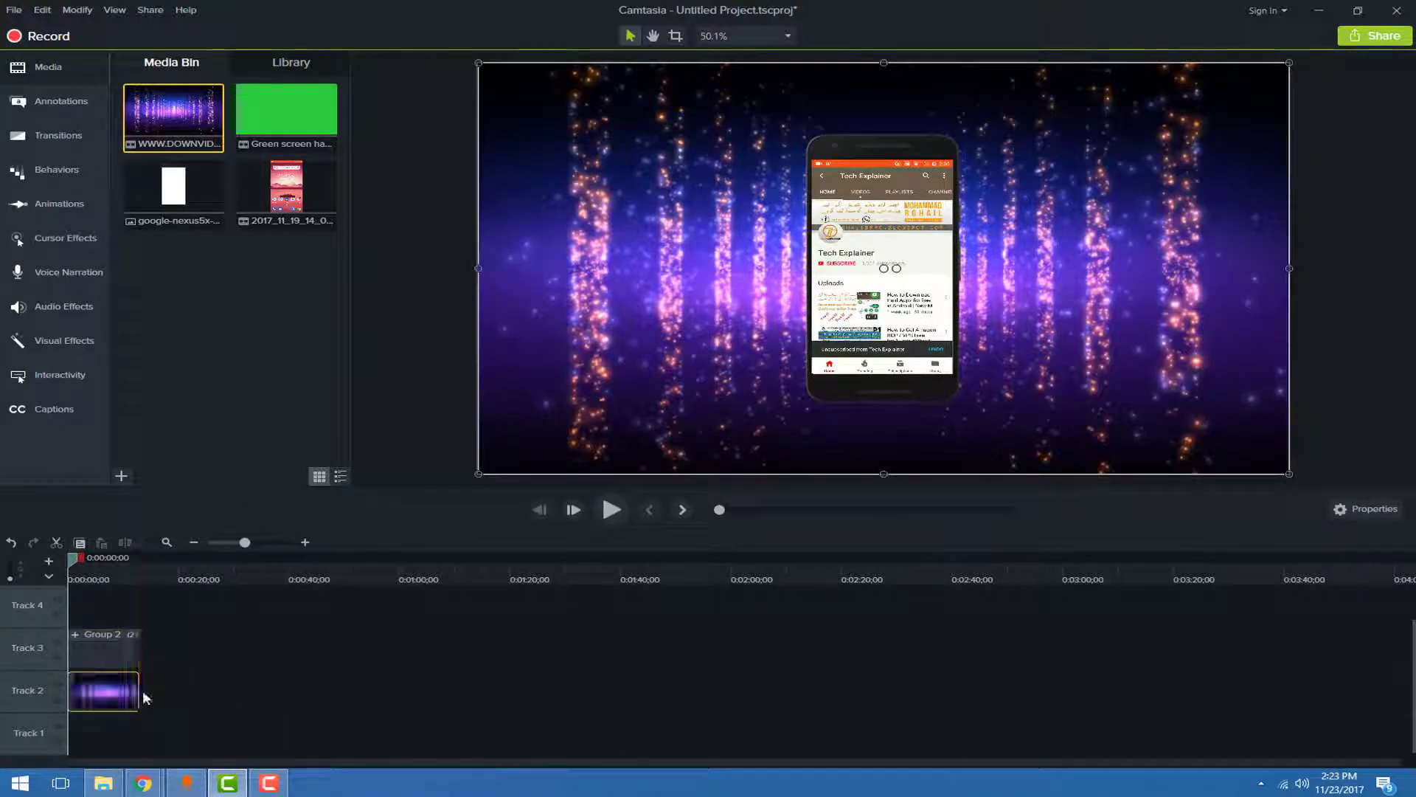
left_click_drag(148, 577, 109, 578)
left_click(611, 509)
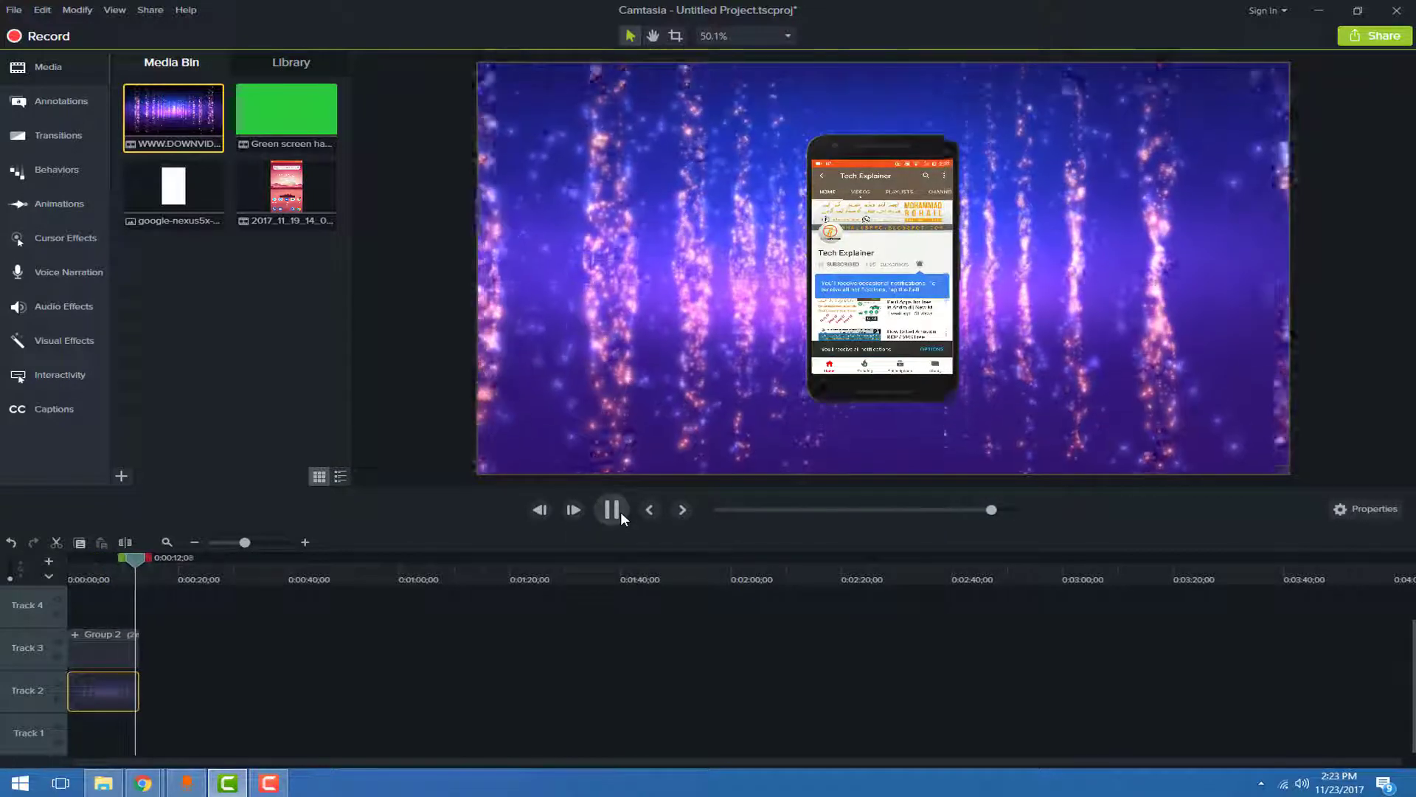
left_click(620, 510)
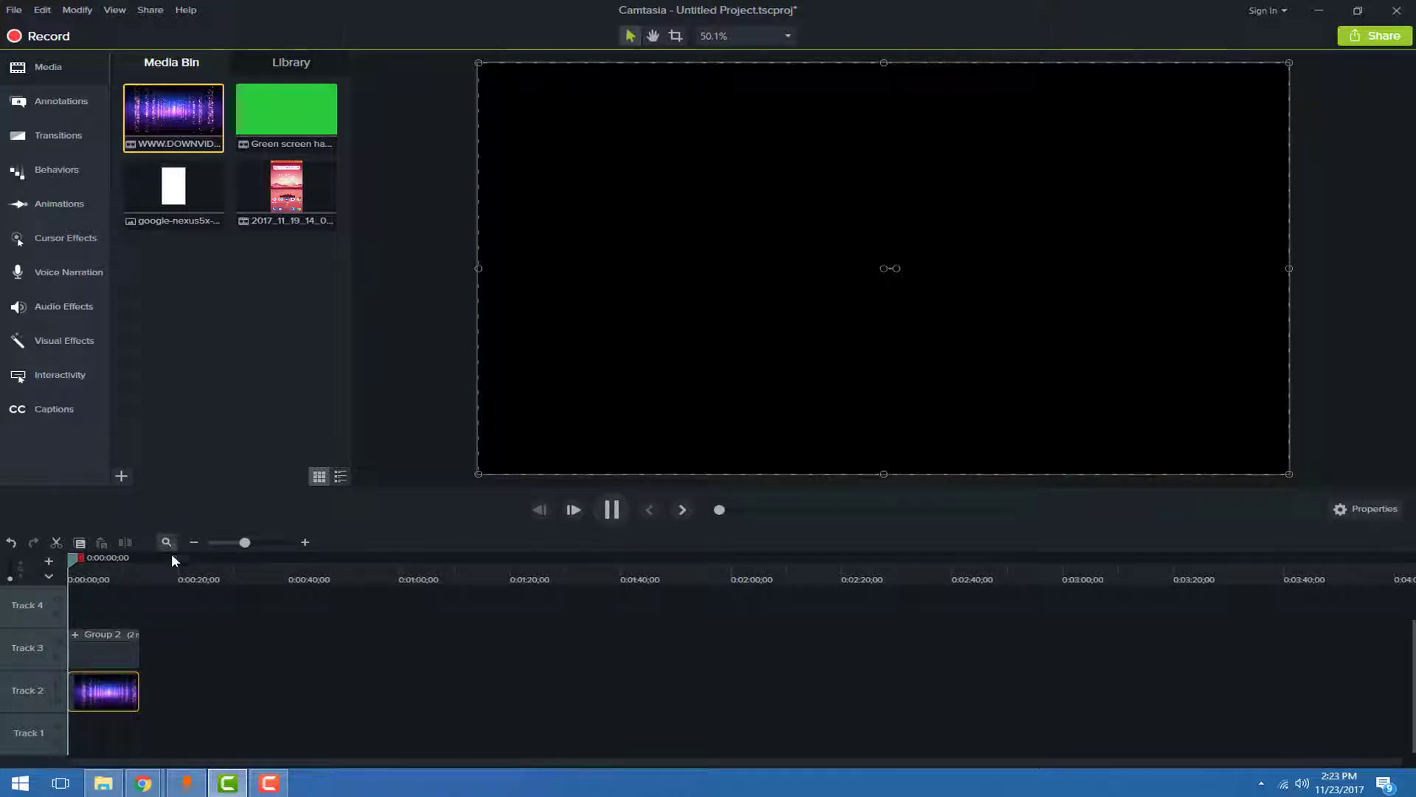
Step: Try Zoom-n-Pan on the phone composition with a 378% zoom, scale to fit, and actual size
left_click(100, 662)
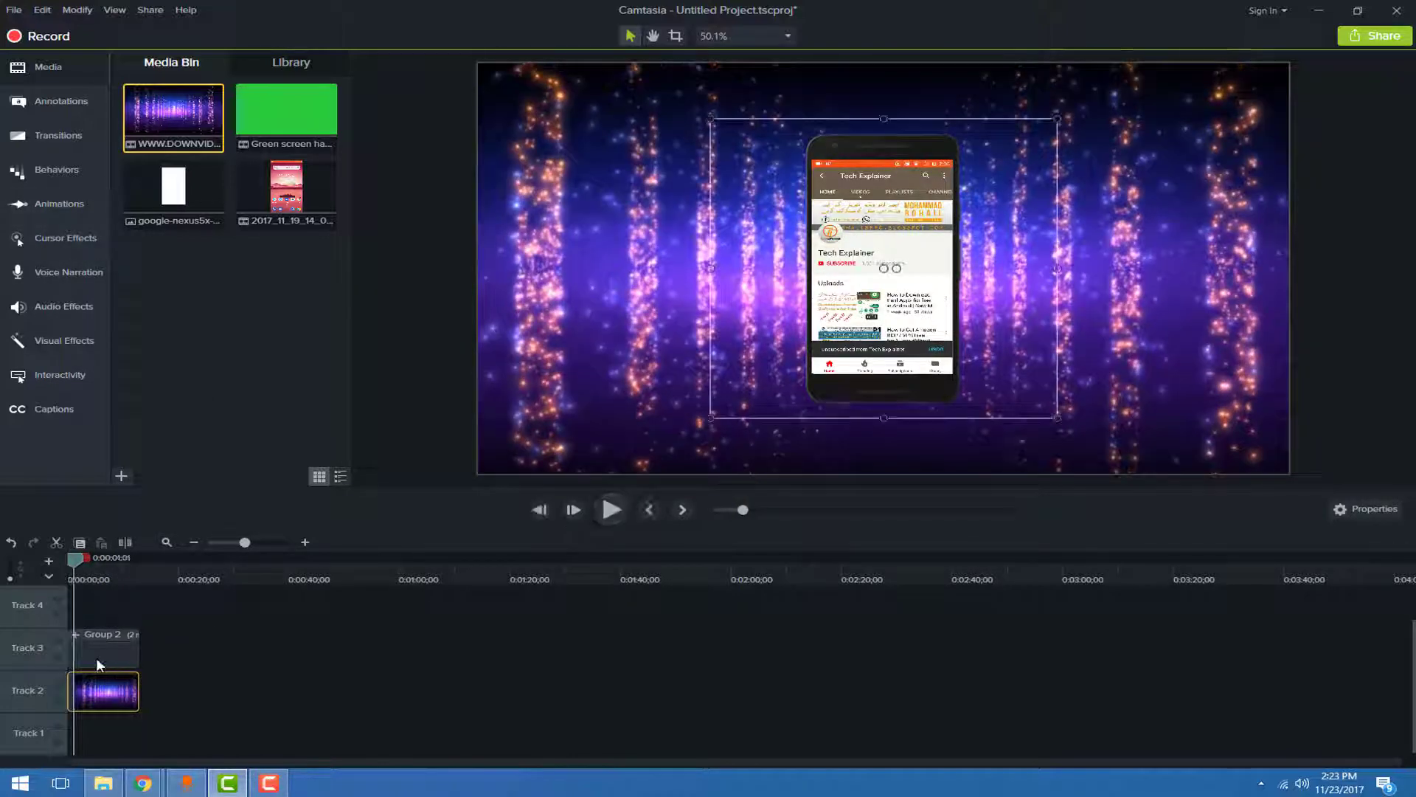
left_click(59, 203)
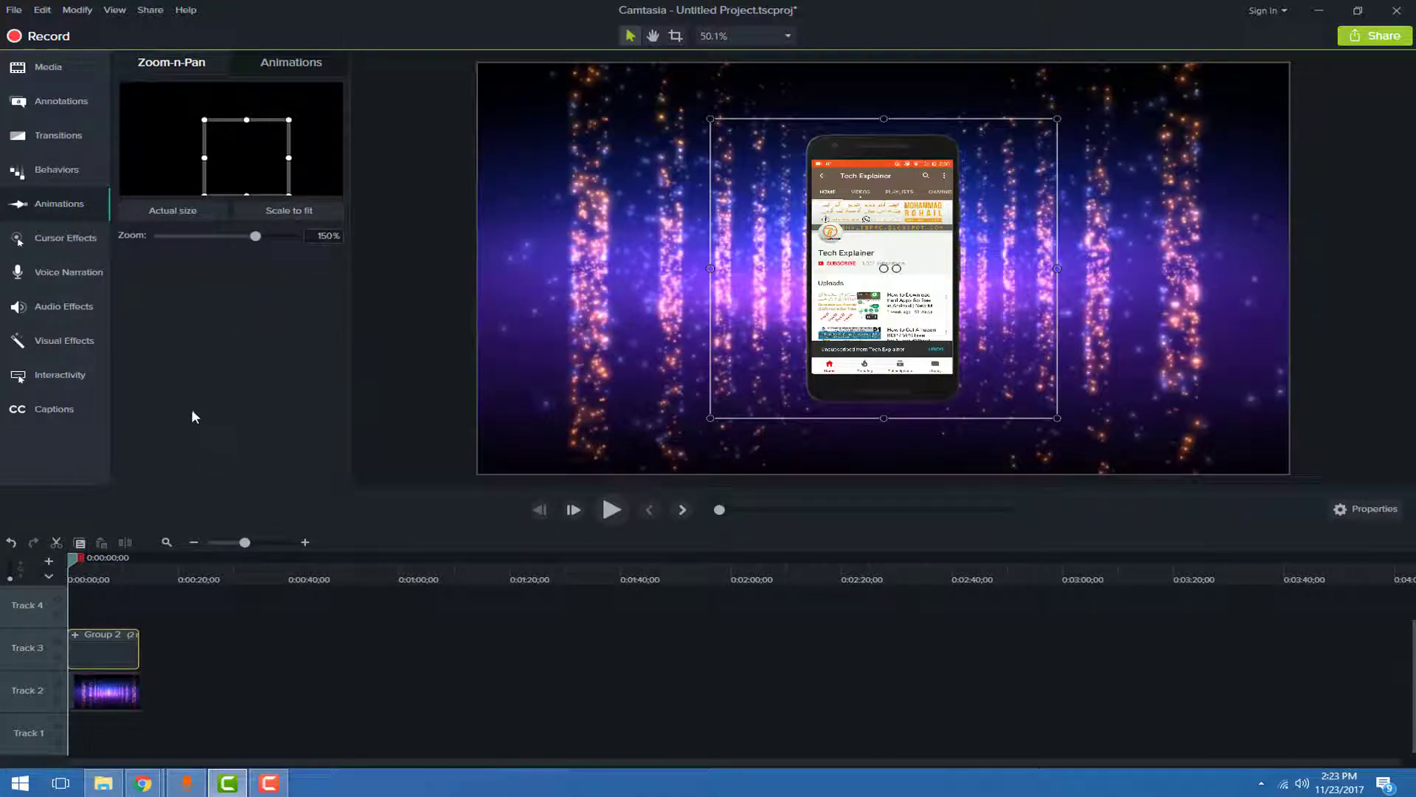
left_click_drag(257, 172, 240, 153)
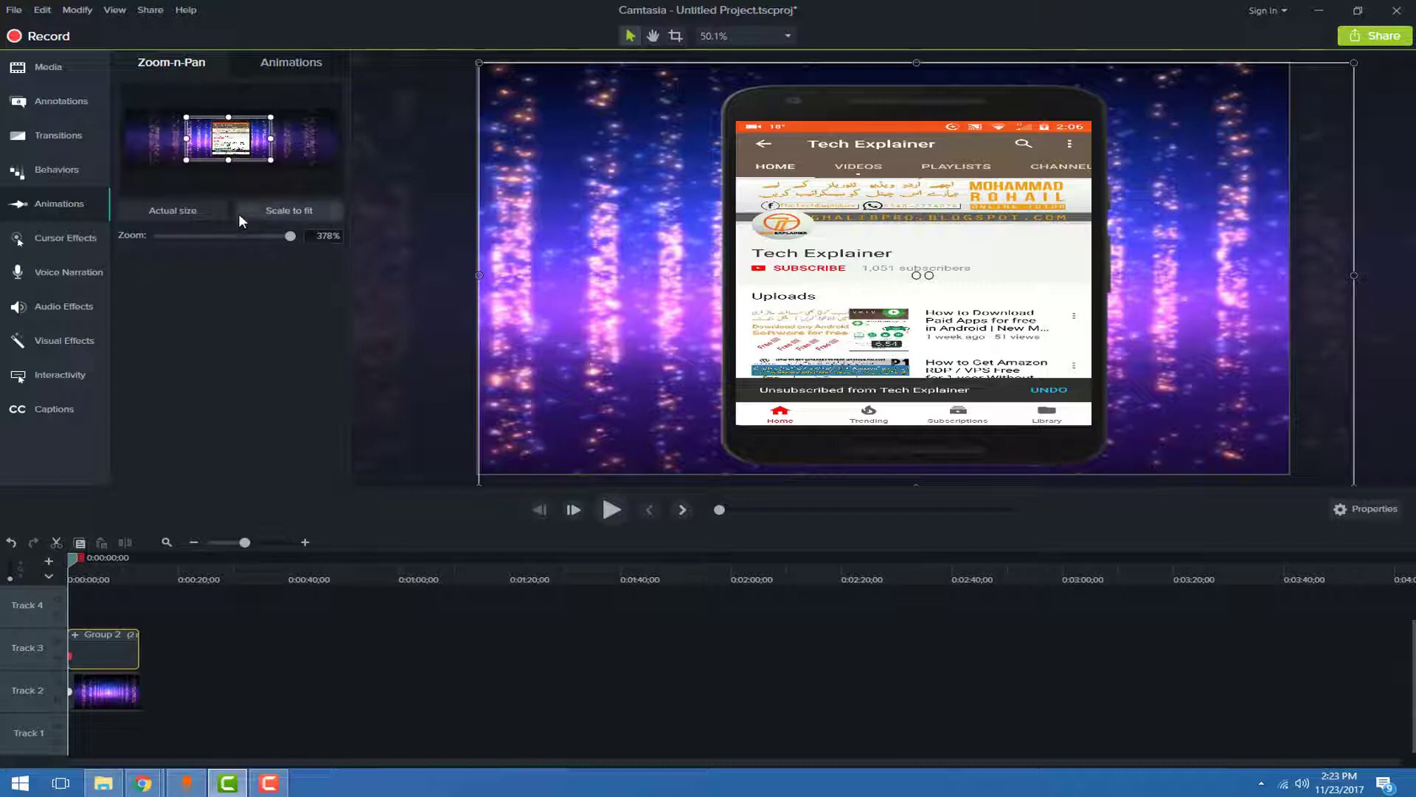
left_click(282, 214)
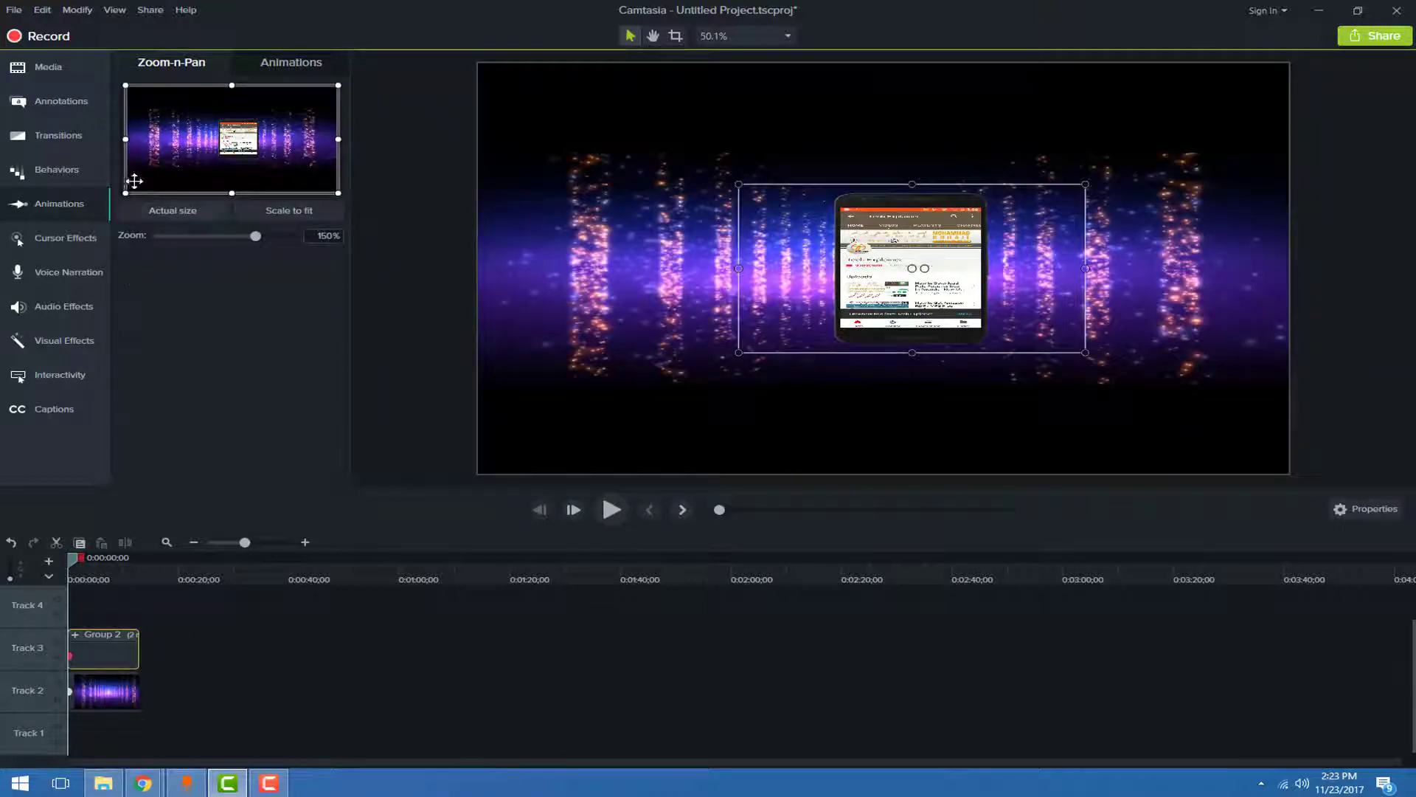
left_click(161, 214)
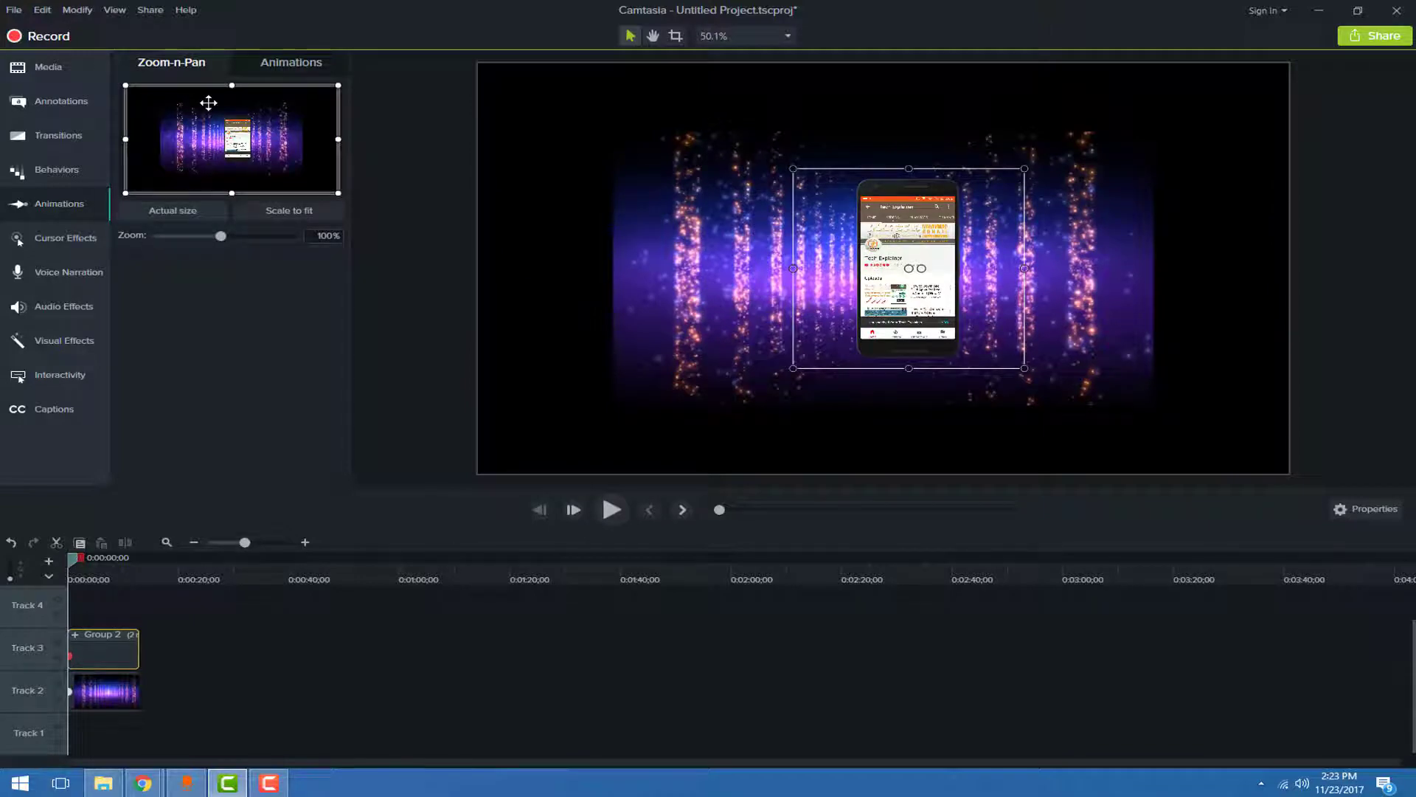
Step: Undo the Zoom-n-Pan changes and the background clip's extension
key("ctrl+z")
key("ctrl+z")
key("ctrl+z")
key("ctrl+z")
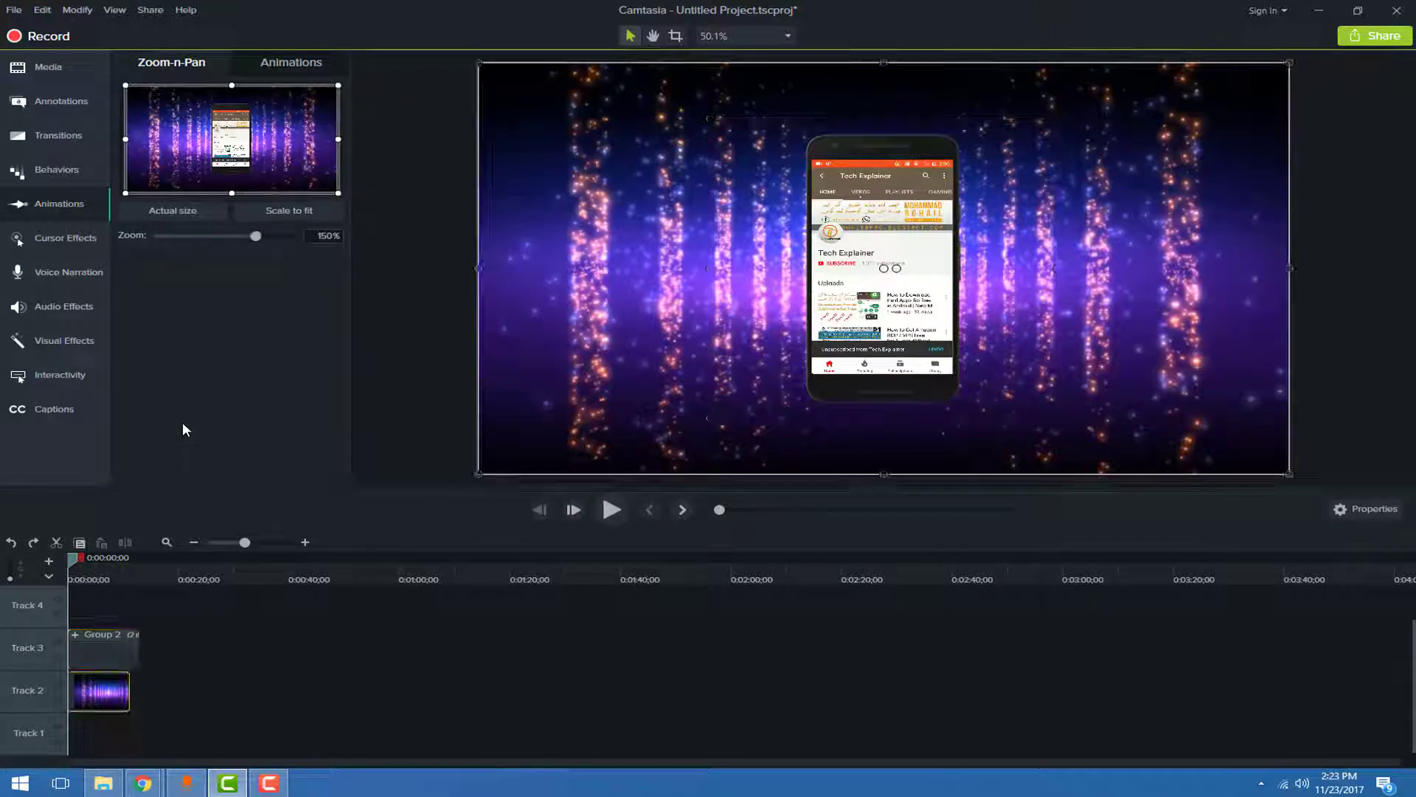
Step: Try adding a Zoom-n-Pan animation at the start of the phone group
left_click(234, 703)
left_click(94, 654)
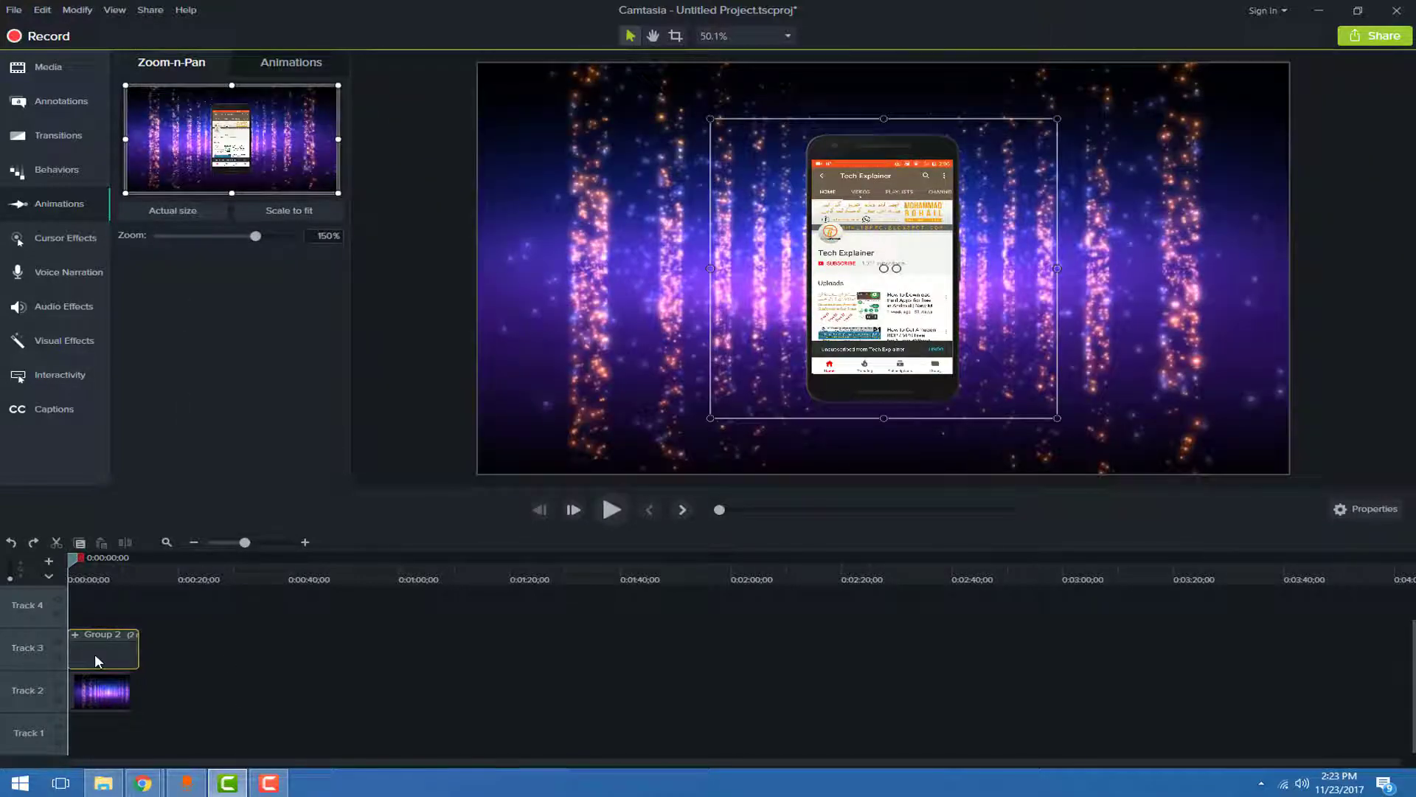
left_click(275, 65)
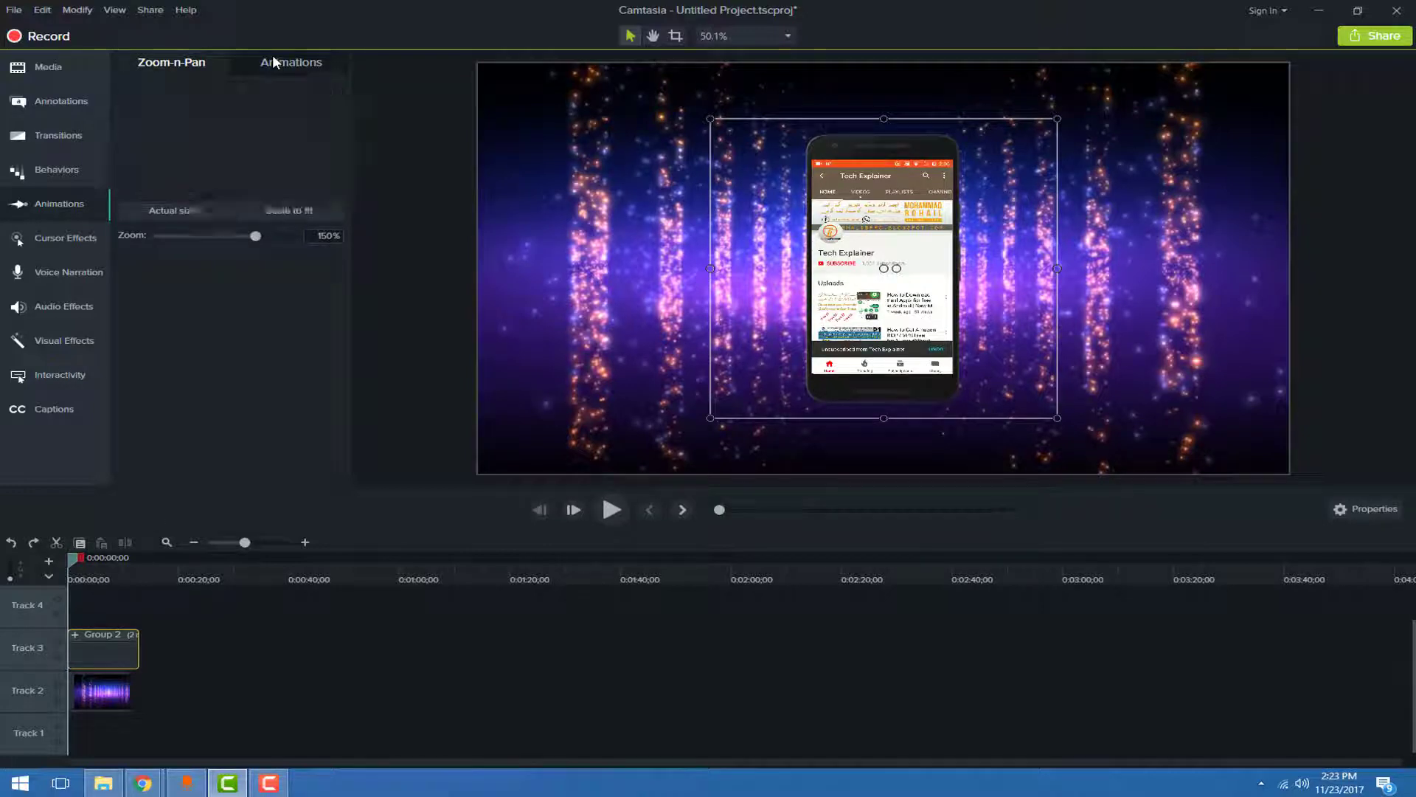
left_click(181, 60)
mouse_move(341, 193)
left_mouse_down()
mouse_move(309, 174)
mouse_move(336, 190)
left_mouse_up()
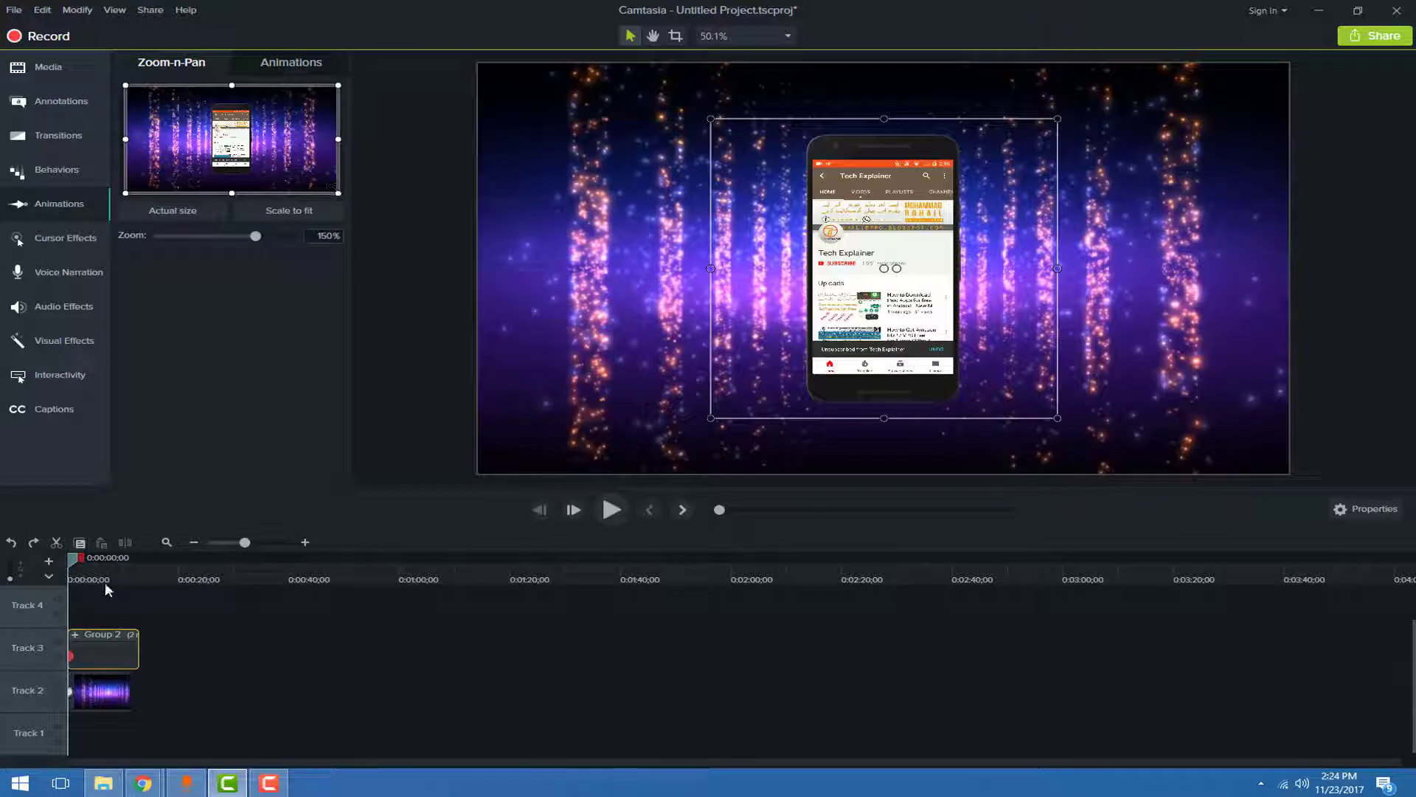
Step: Try moving the background clip down to Track 1, and undo the move
left_click_drag(125, 697, 94, 749)
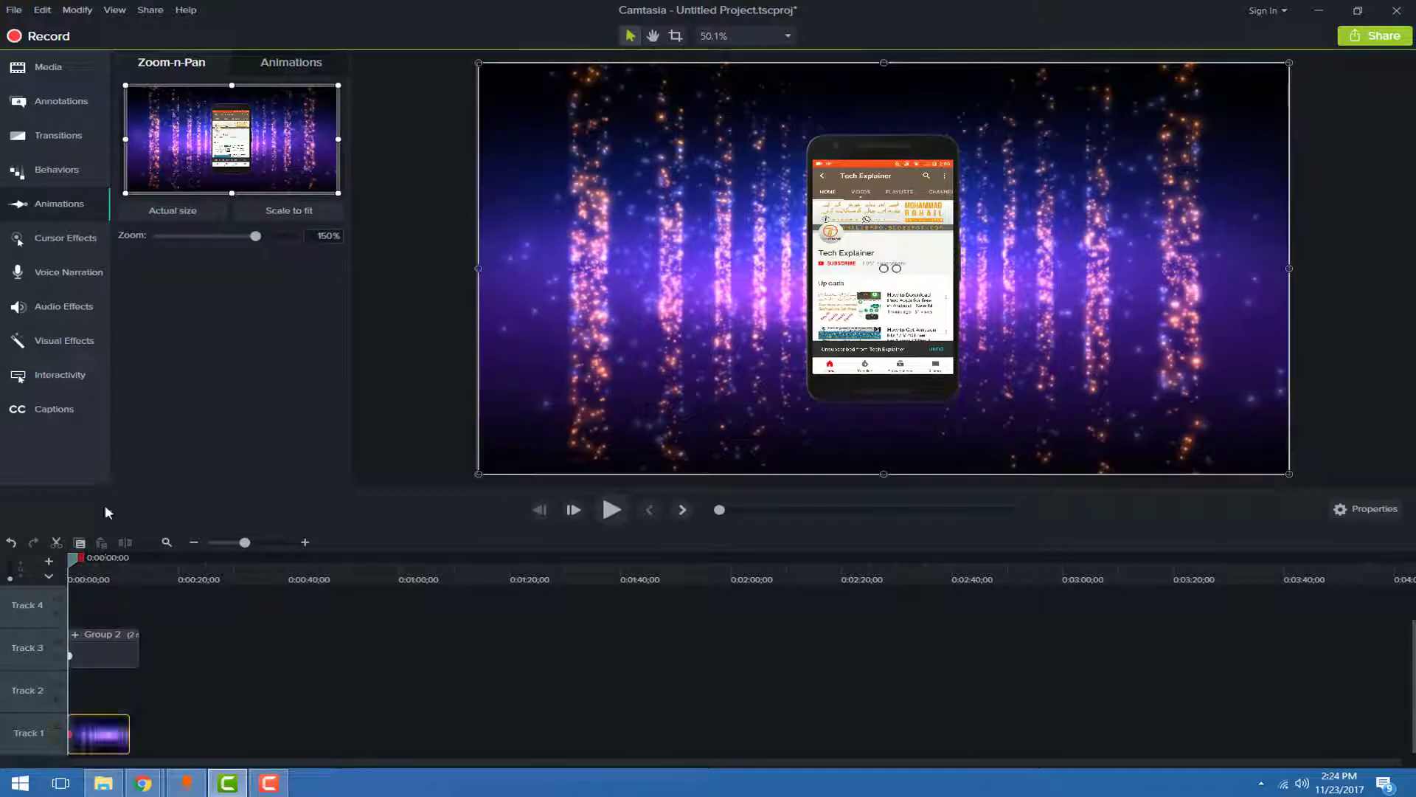
key("super")
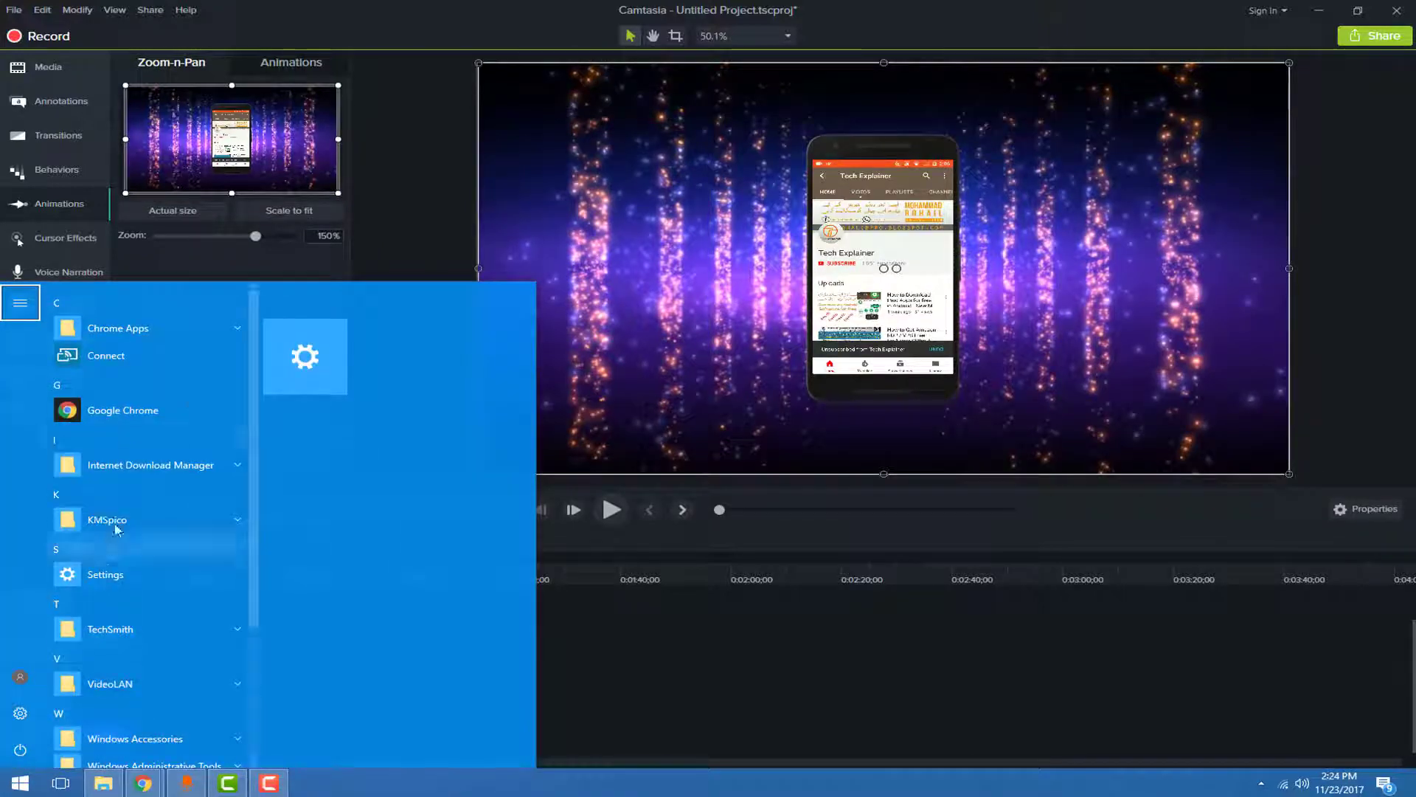
left_click(210, 263)
key("ctrl+z")
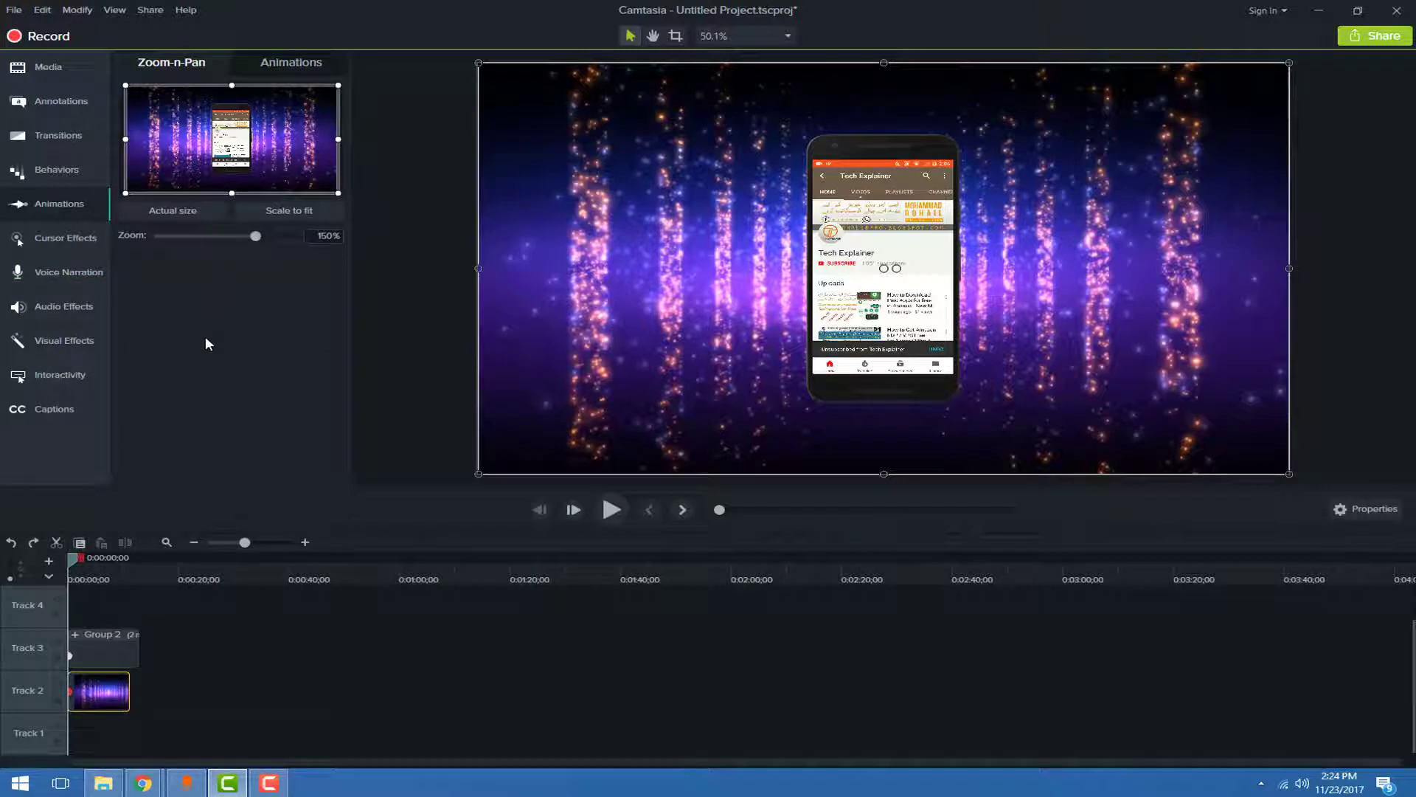
Step: Try Zoom-n-Pan at the timeline start with 149% and 146%, removing the added animation from the background clip each time
left_click(133, 642)
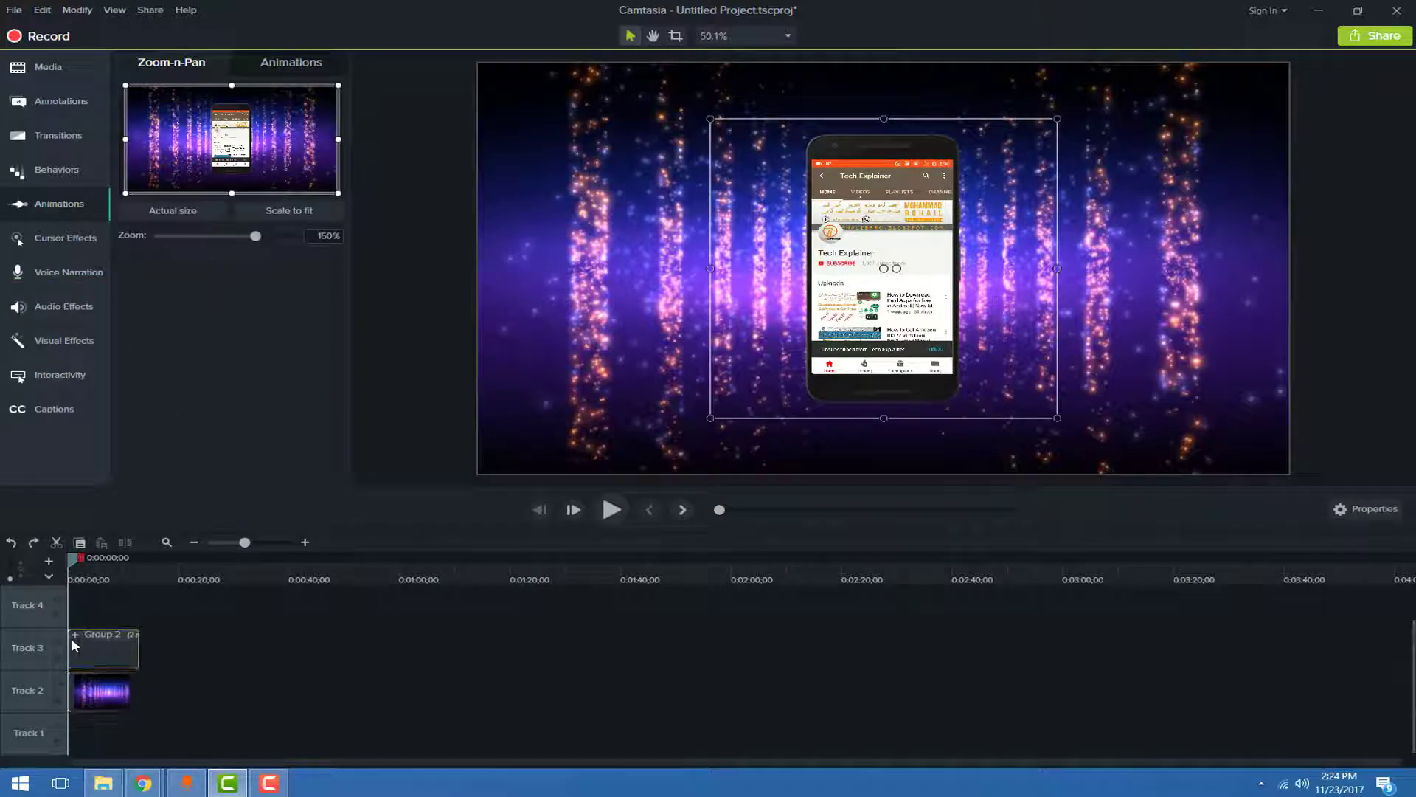
mouse_move(255, 236)
left_mouse_down()
mouse_move(267, 233)
mouse_move(254, 235)
left_mouse_up()
left_click(72, 691)
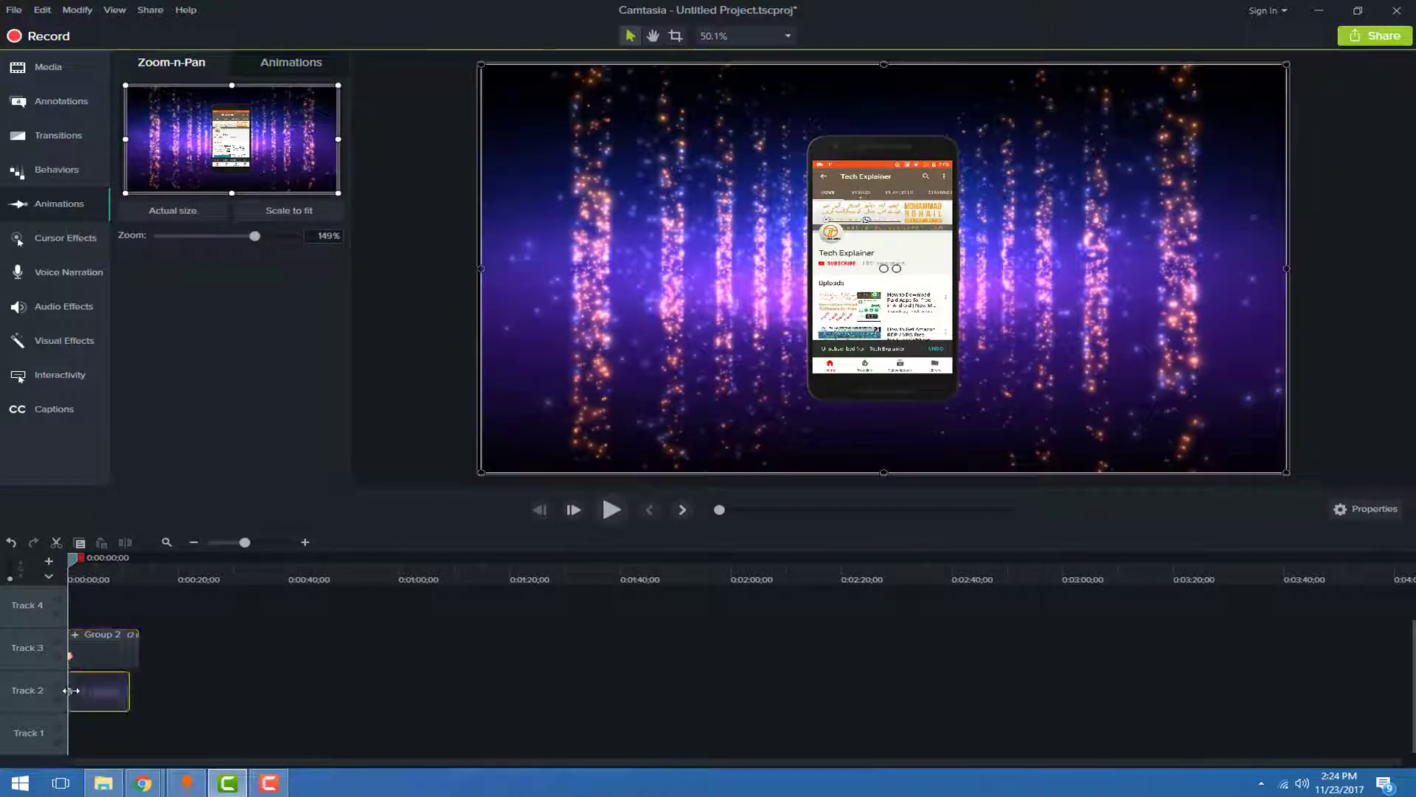
key("Delete")
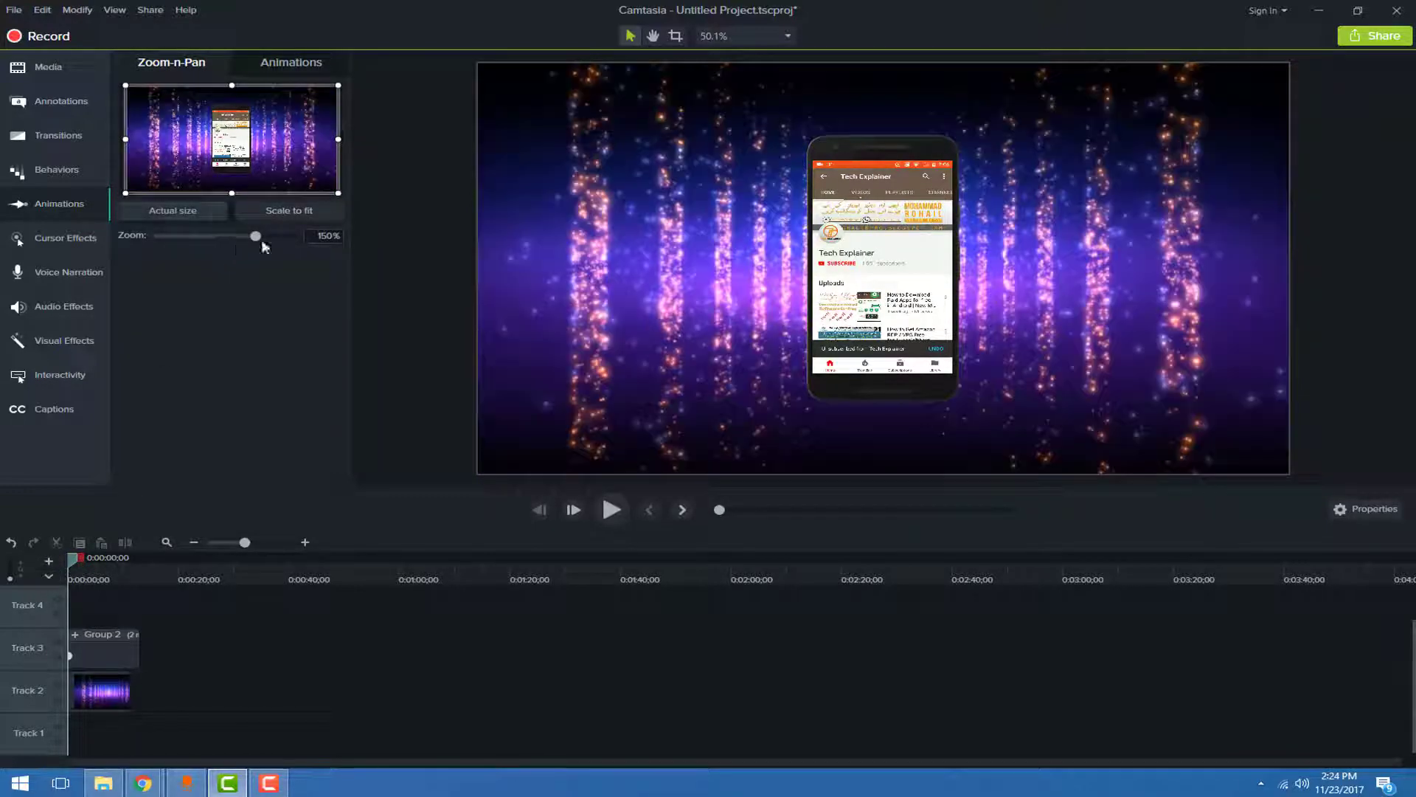
left_click_drag(263, 235, 252, 235)
left_click(70, 692)
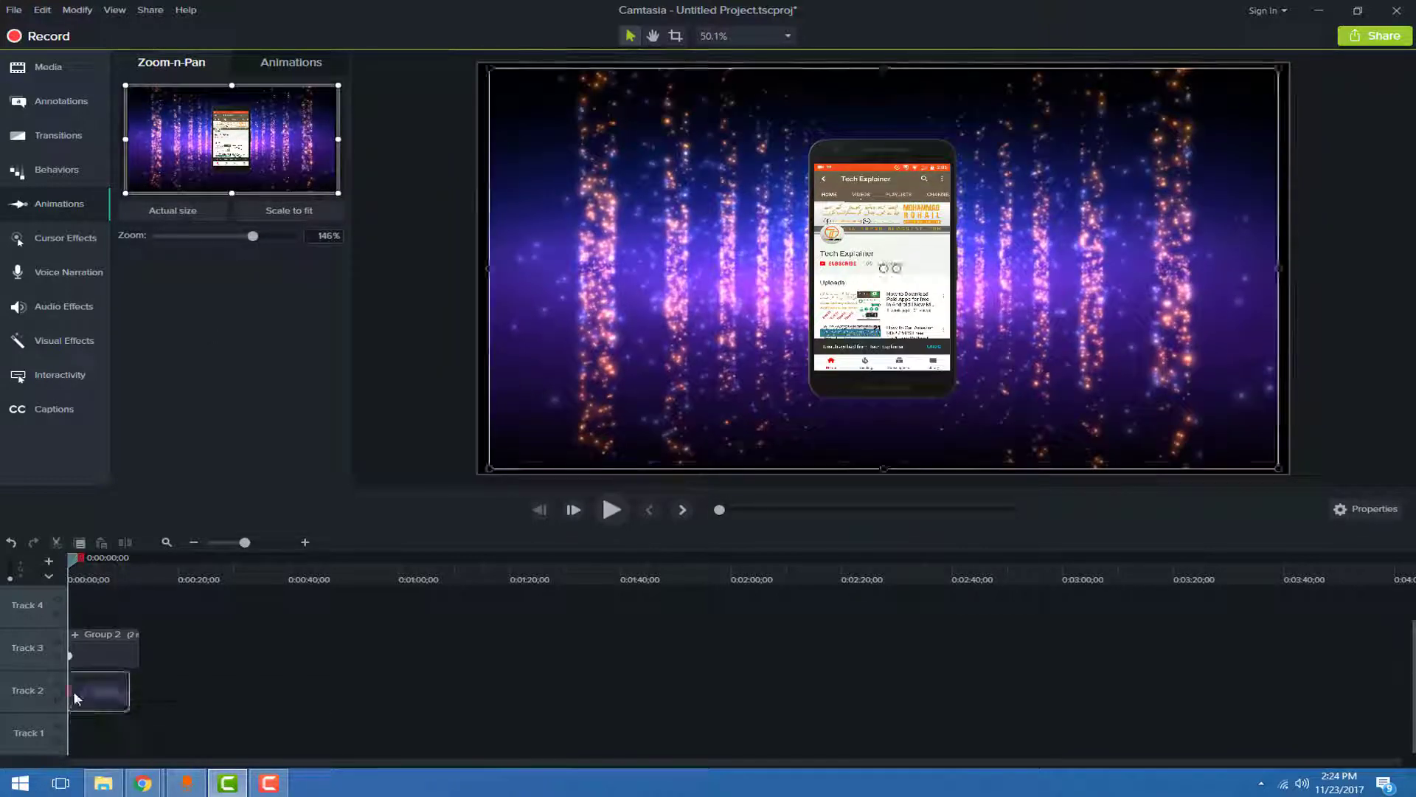
key("Delete")
Step: Shift the phone group's first zoom animation slightly later and try a 200% zoom at 0:00:05;10
left_click_drag(69, 655, 76, 656)
mouse_move(77, 564)
left_mouse_down()
mouse_move(64, 568)
mouse_move(103, 567)
left_mouse_up()
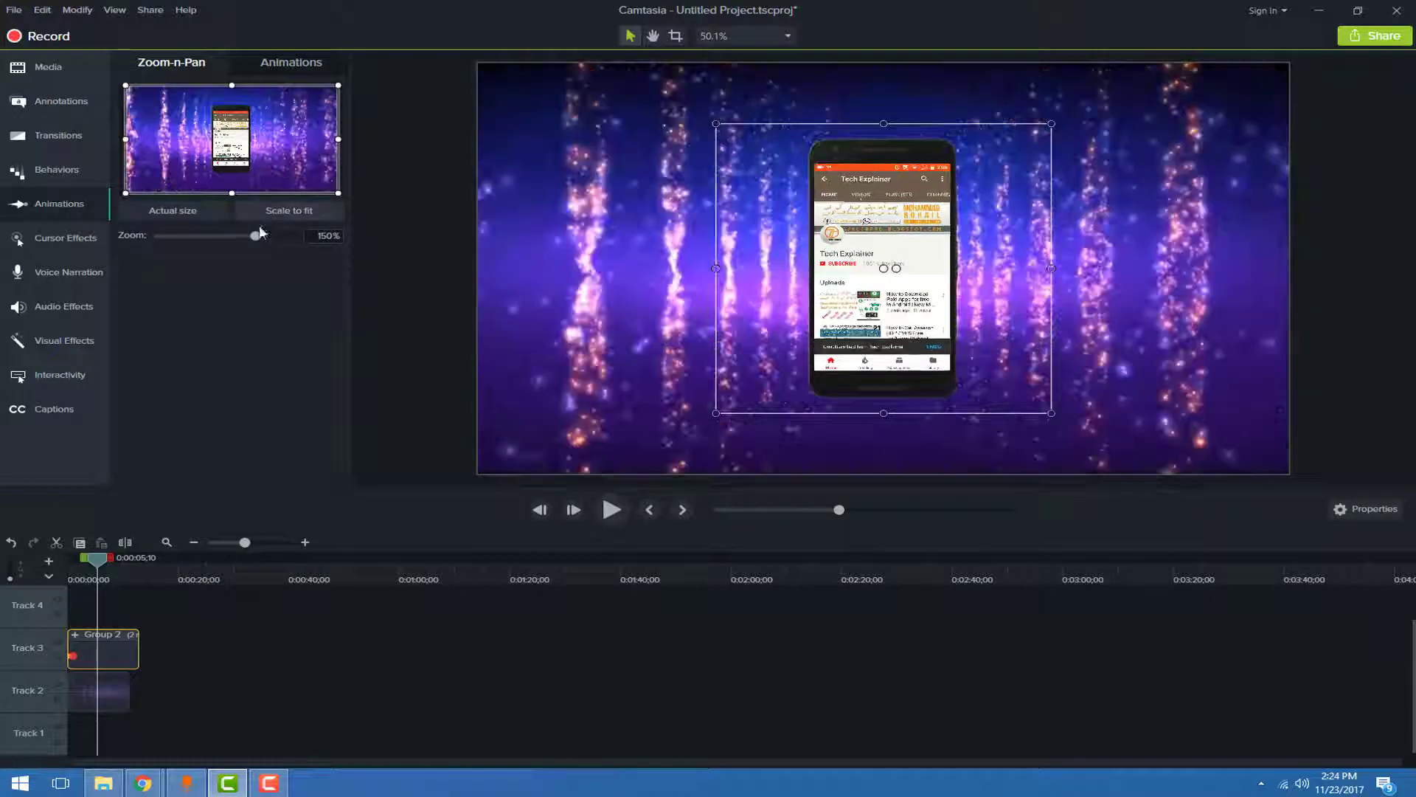
left_click_drag(255, 236, 309, 236)
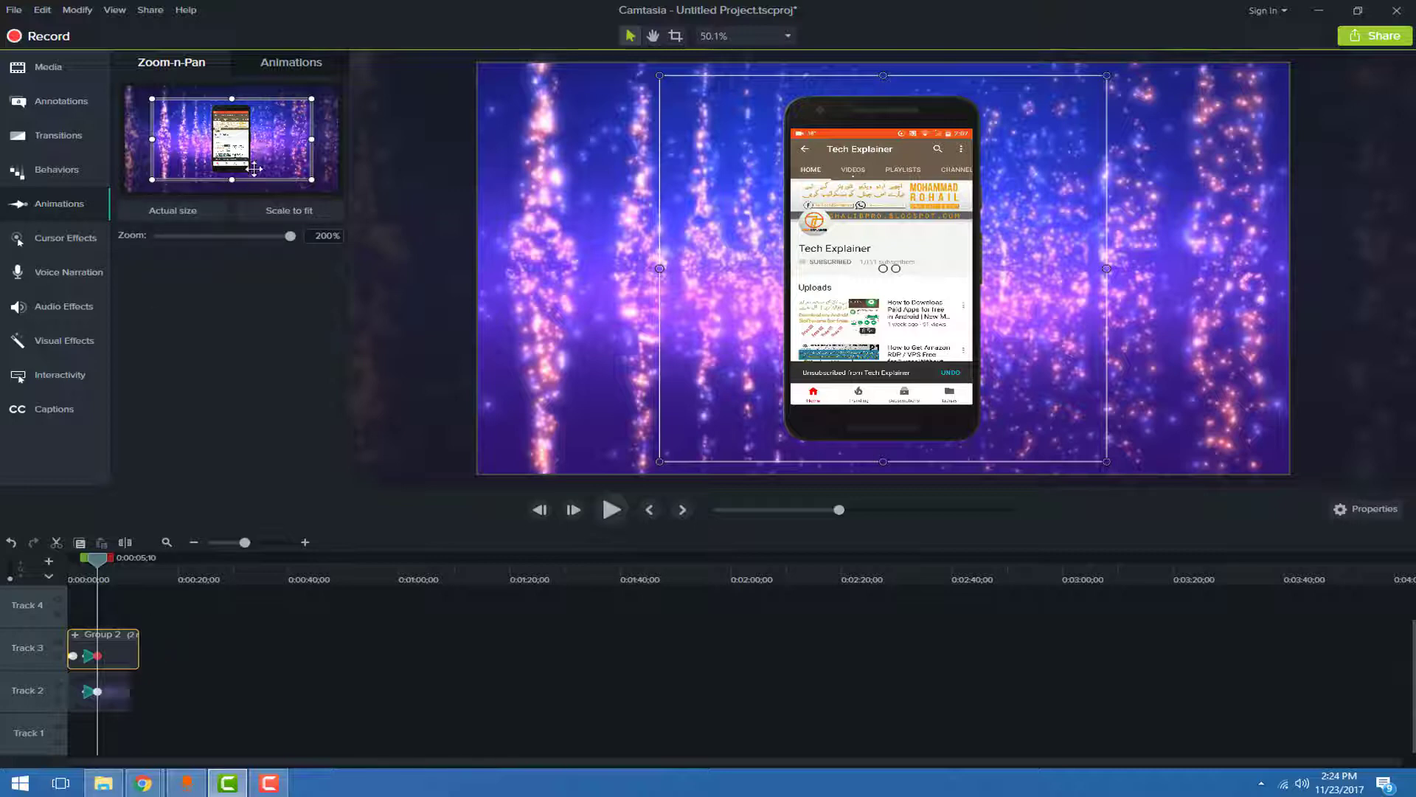
Step: Delete the zoom animations from both the phone group and the background clip
left_click(159, 393)
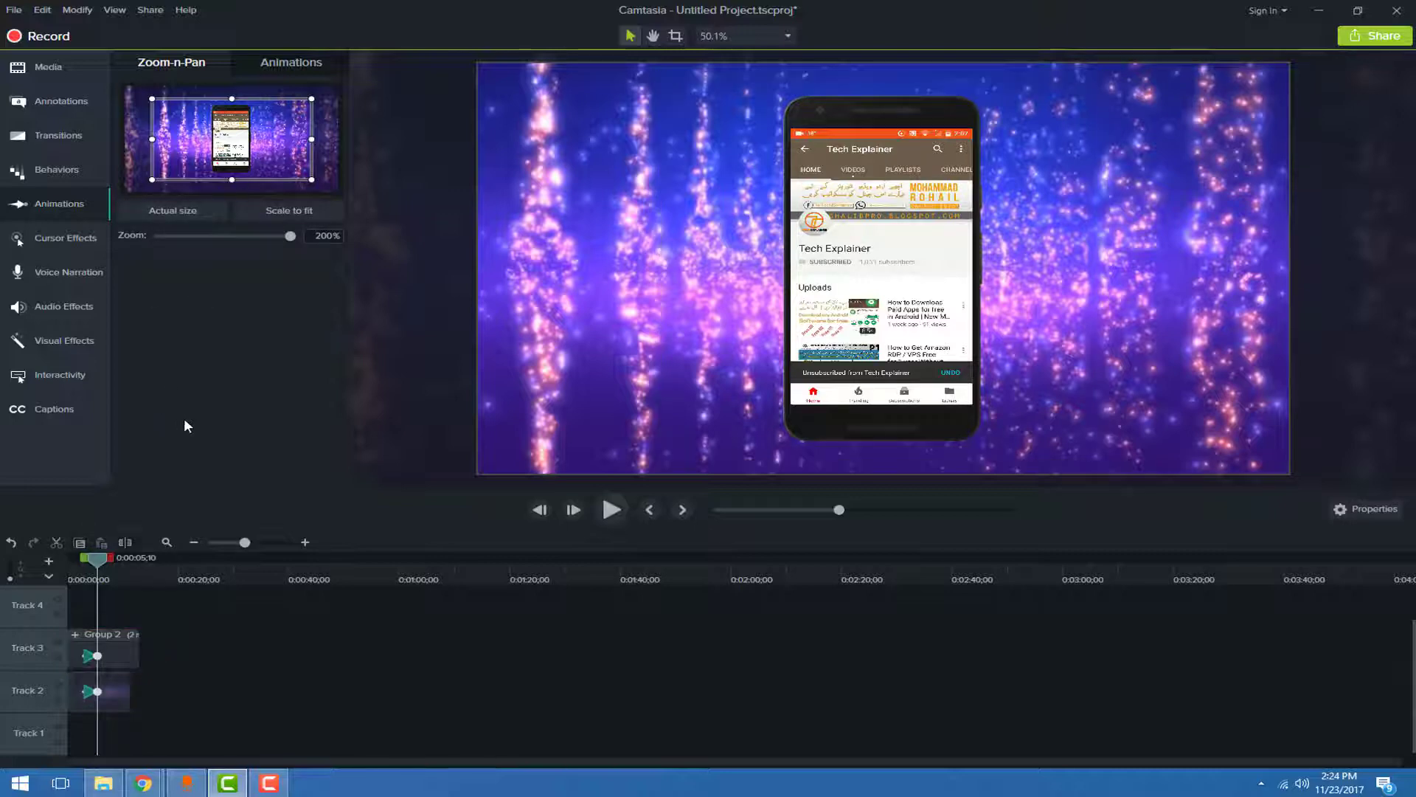
left_click(92, 657)
key("Delete")
left_click(92, 694)
key("Delete")
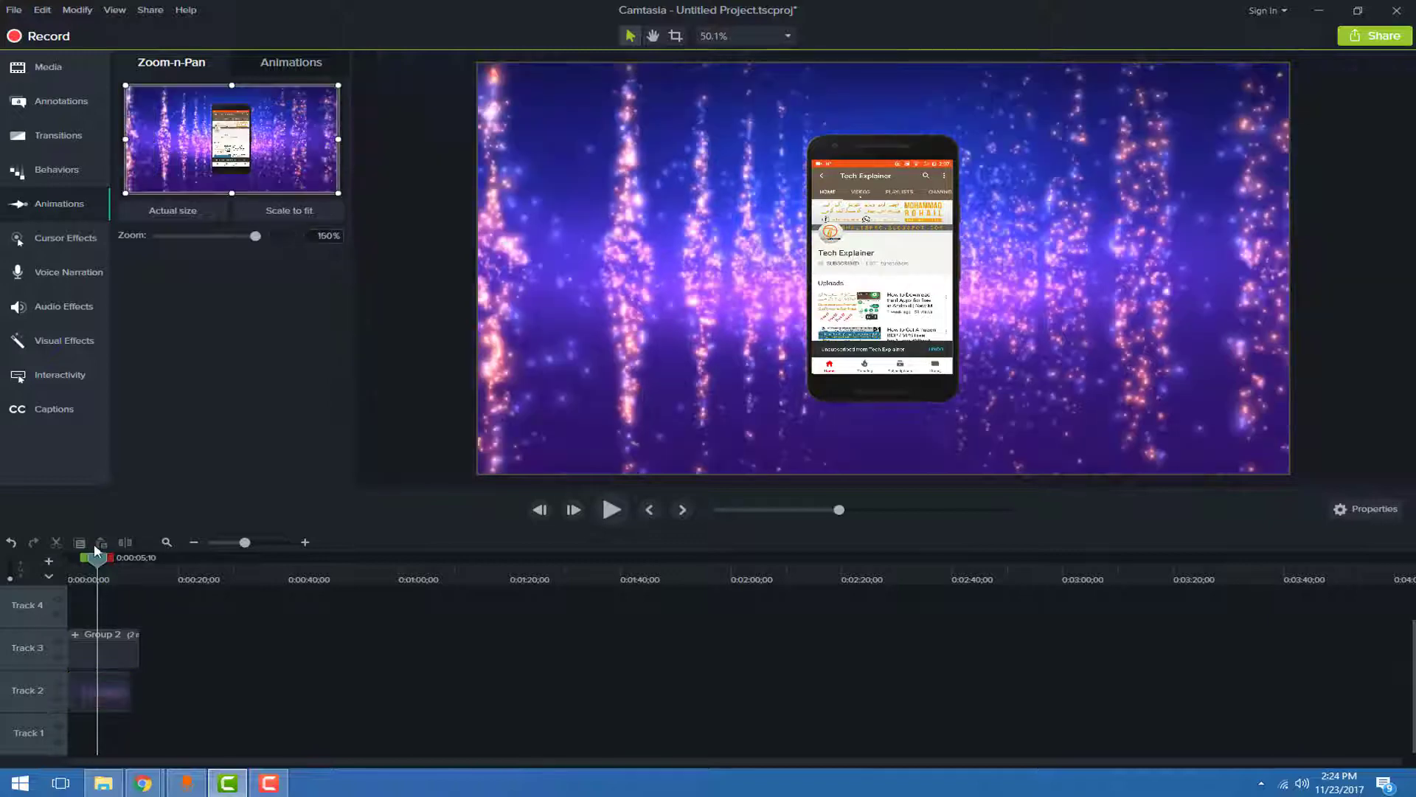
Step: Lock the background's Track 2 and add a 151% Zoom-n-Pan to the phone group at the timeline start
left_click_drag(96, 558, 70, 558)
left_click(64, 704)
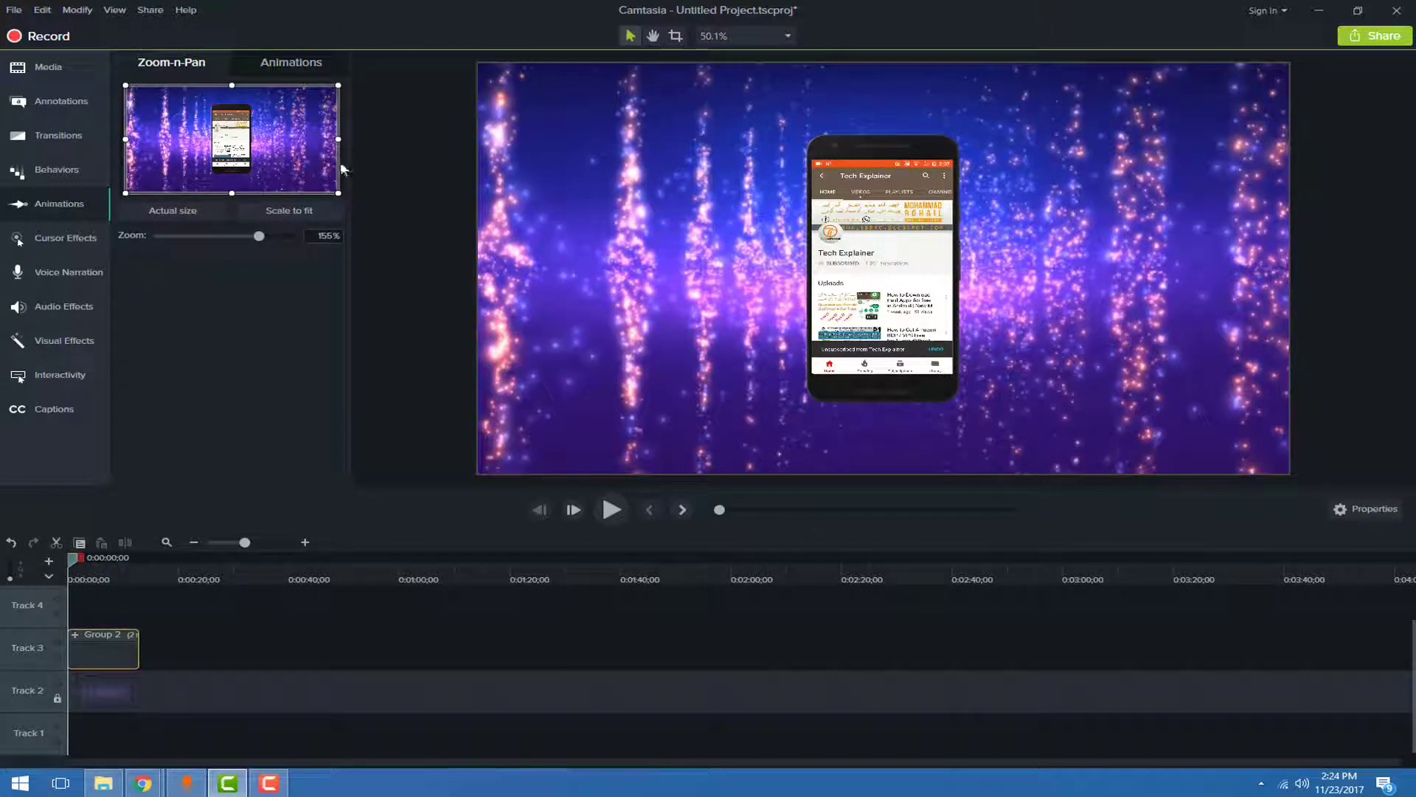
left_click_drag(339, 191, 339, 193)
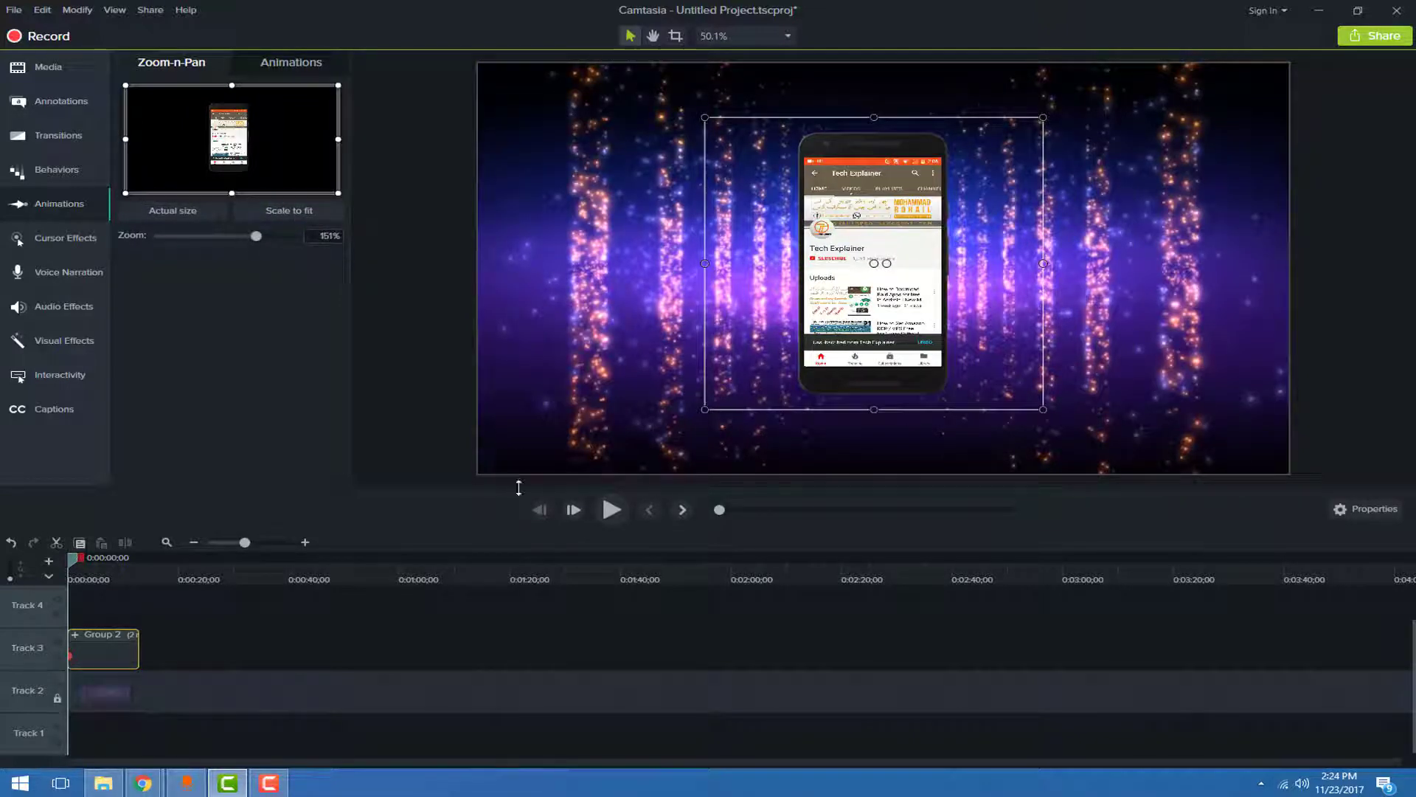
Step: Play back the opening seconds of the composition to check the phone against the moving background
left_click(611, 509)
left_click(611, 510)
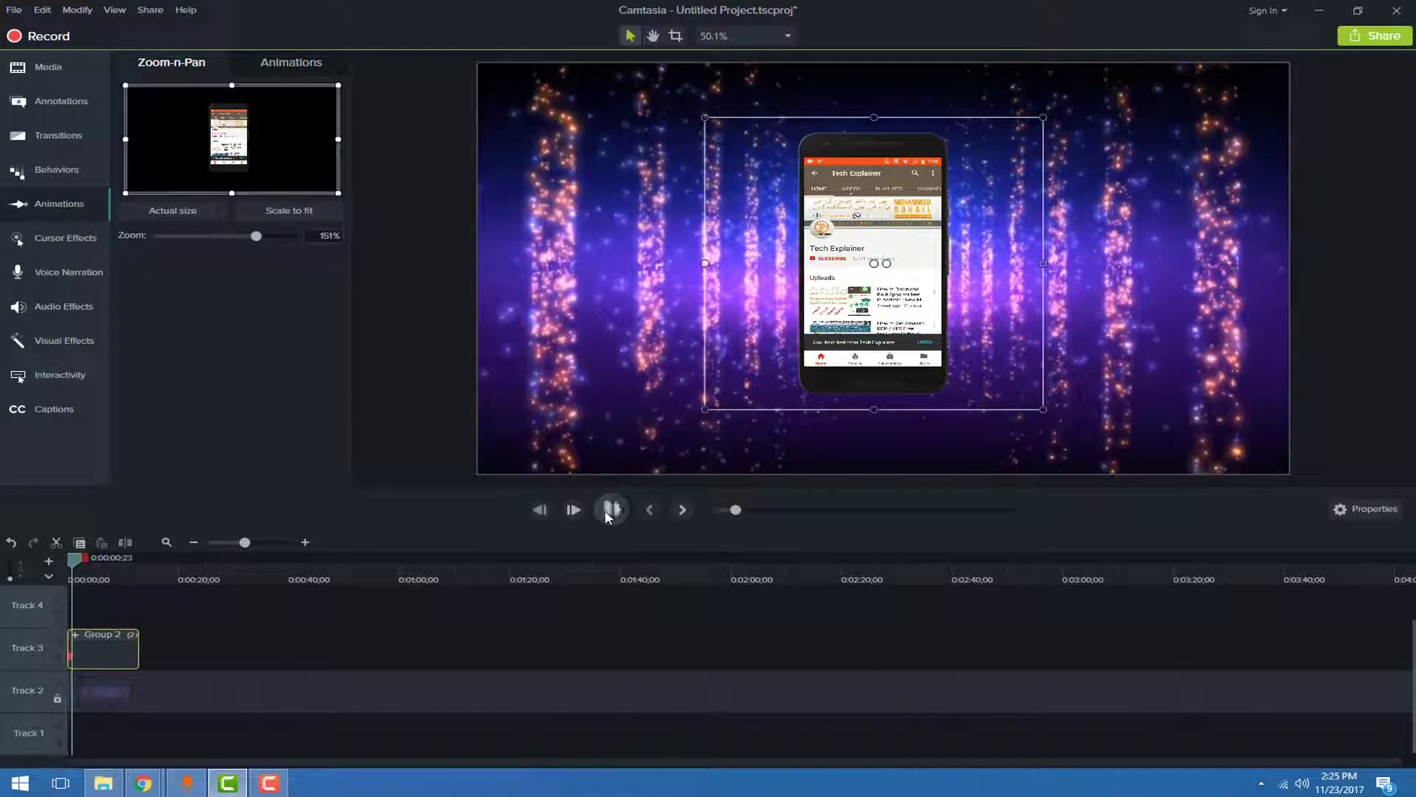
left_click(611, 510)
left_click(611, 509)
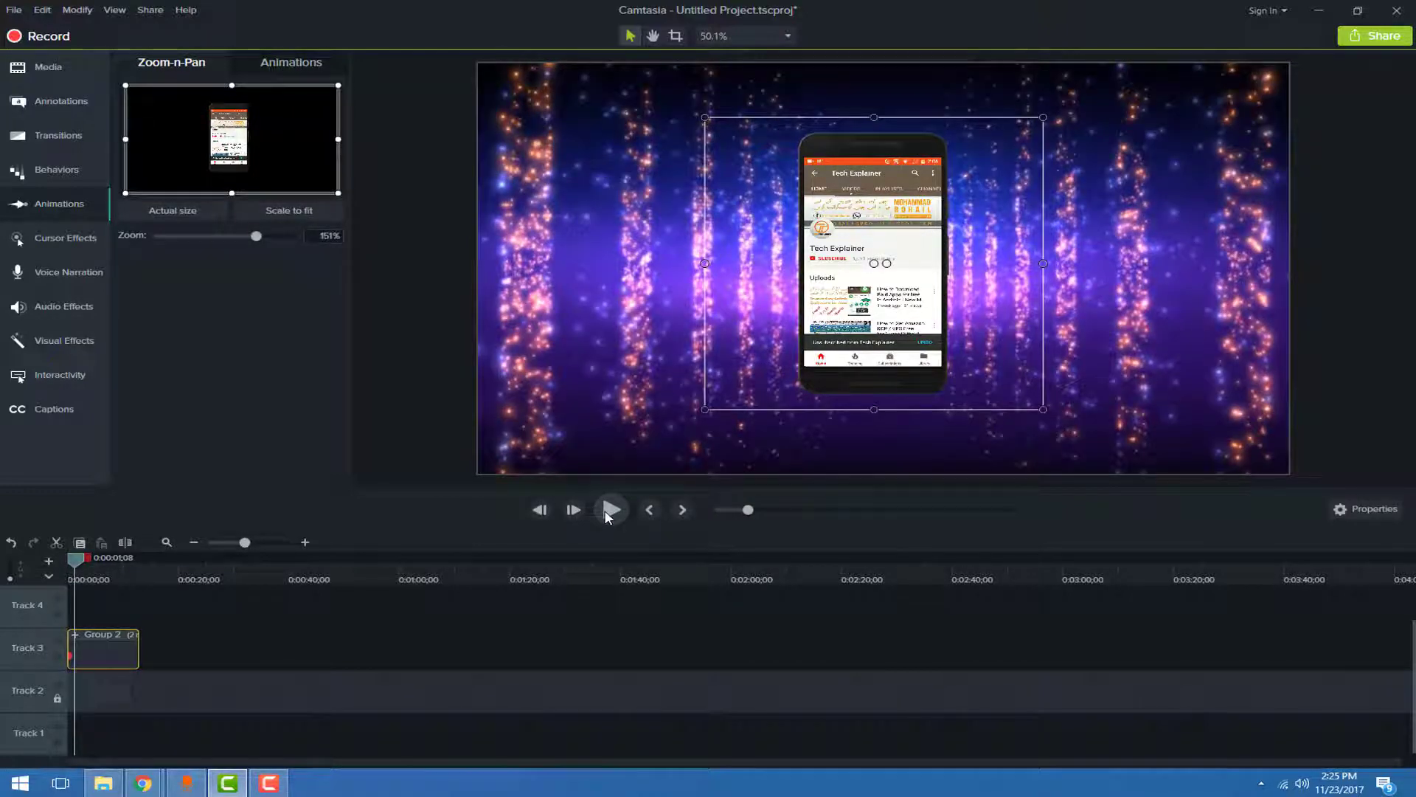
left_click(606, 511)
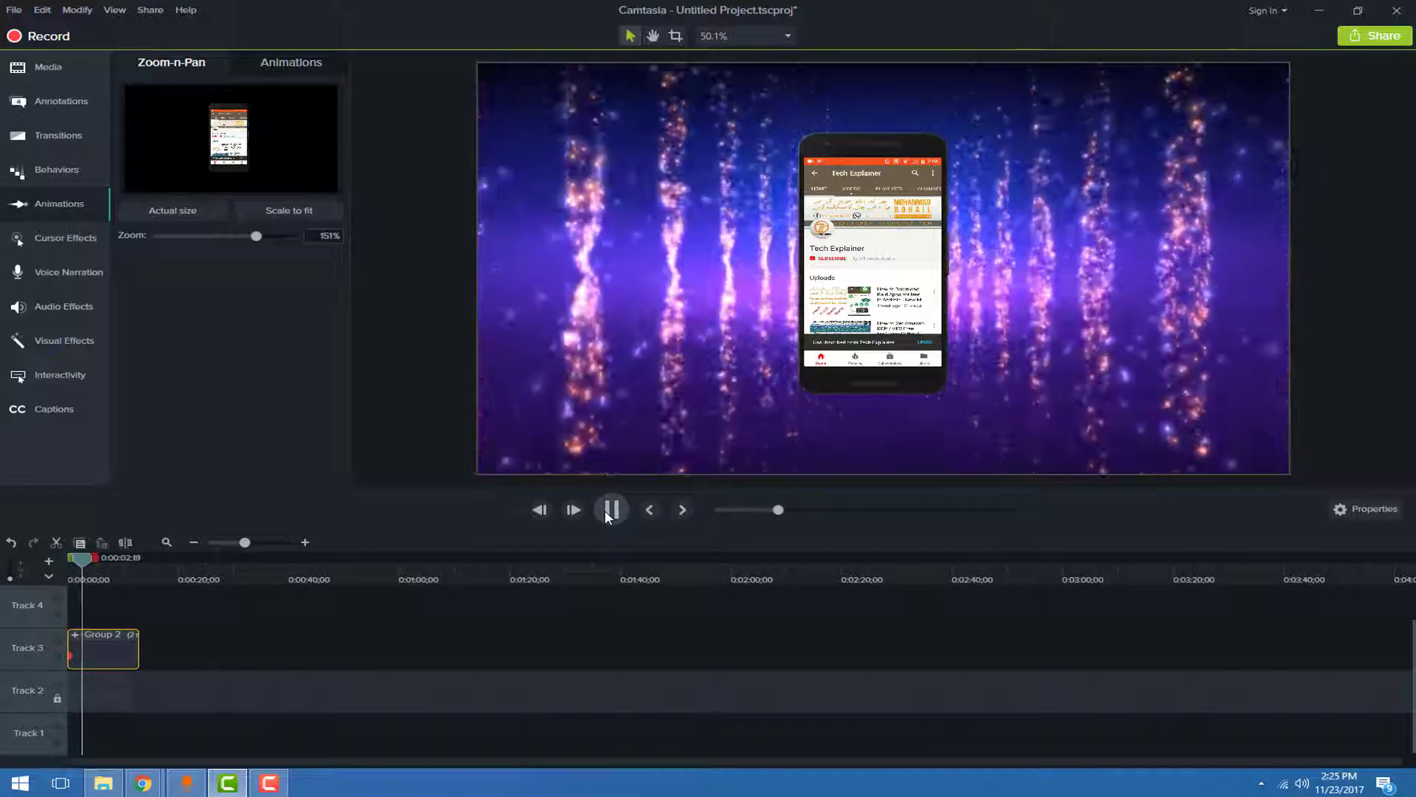
Step: Add a zoom-in animation to the phone group at 0:00:02;16, enlarging it to 258%
left_click(111, 658)
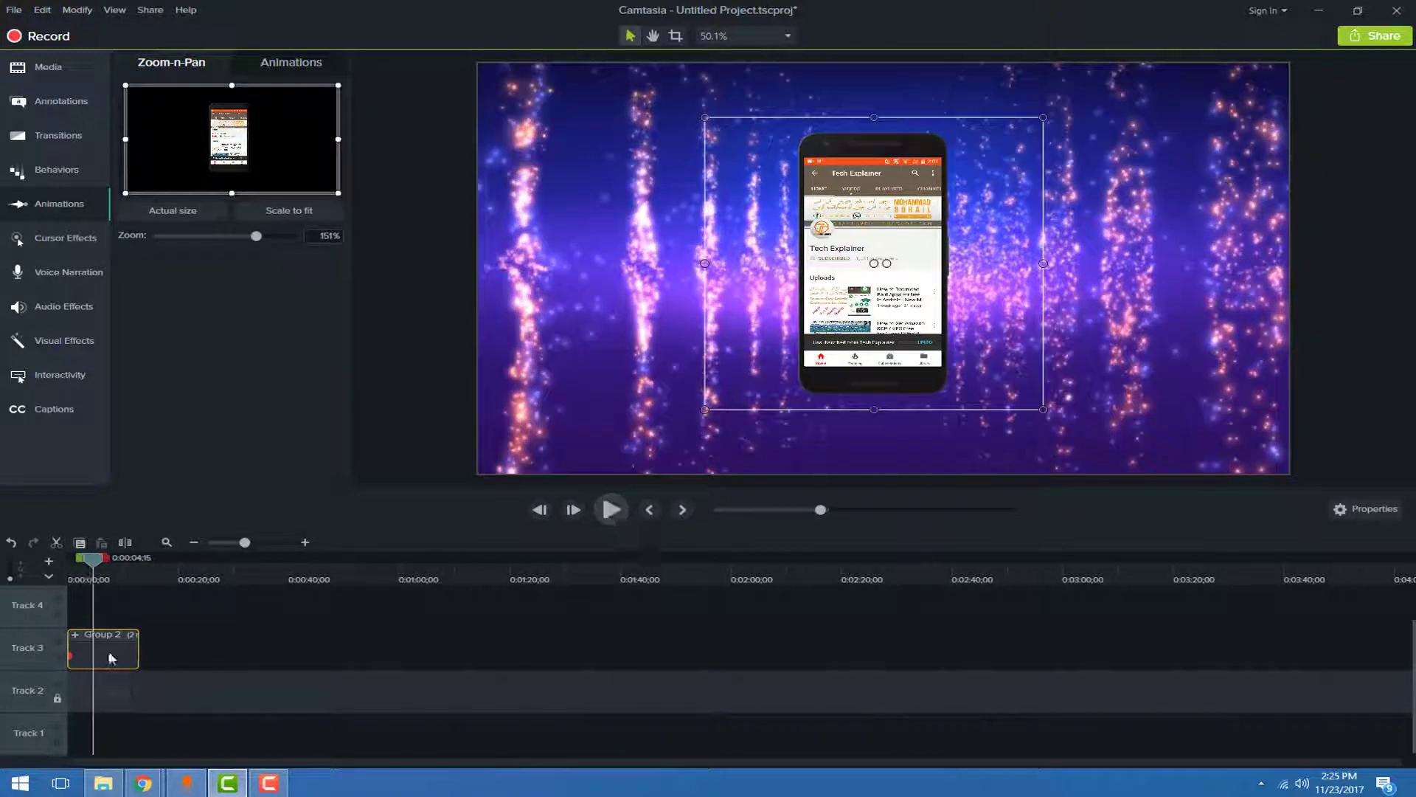
left_click_drag(102, 565, 87, 560)
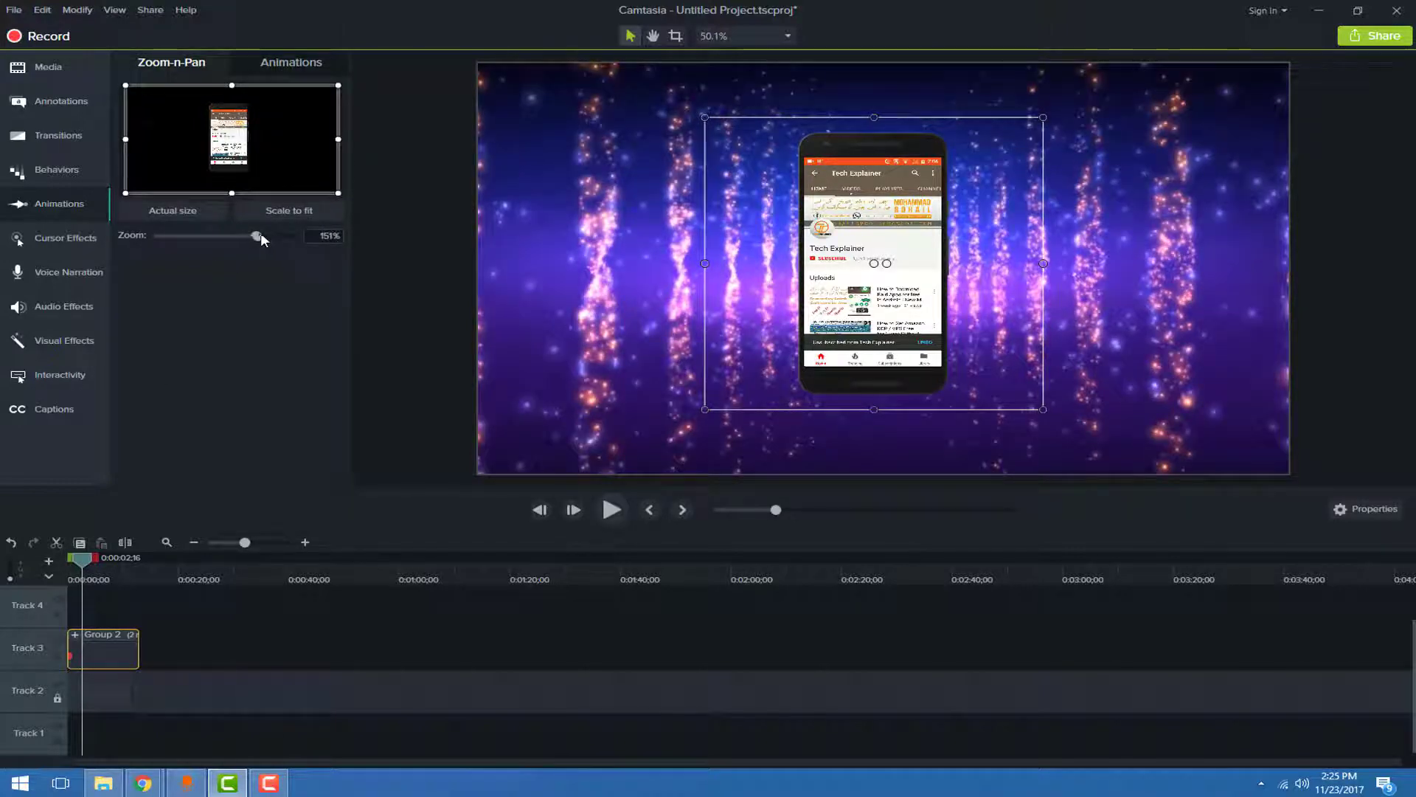
left_click_drag(258, 235, 328, 240)
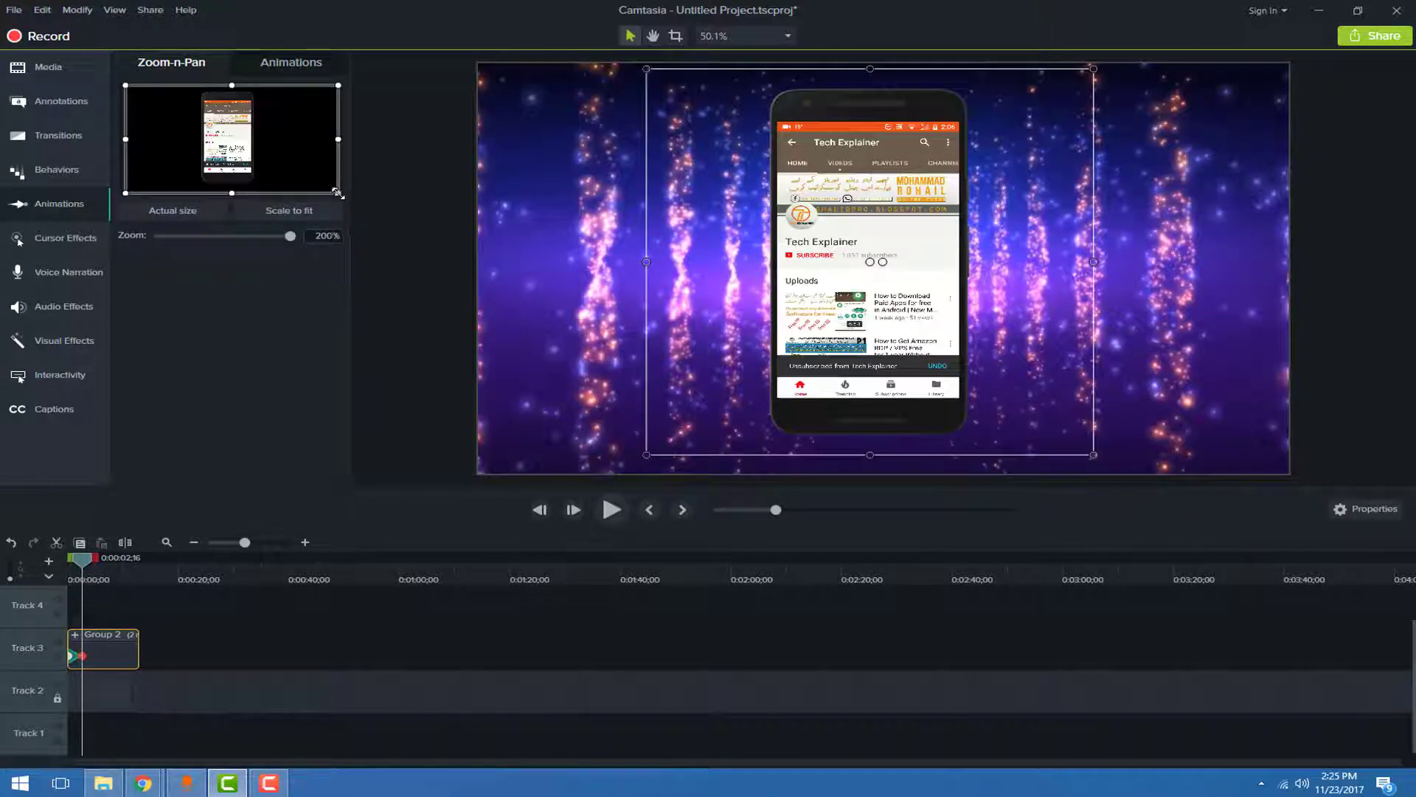
left_click_drag(337, 194, 322, 183)
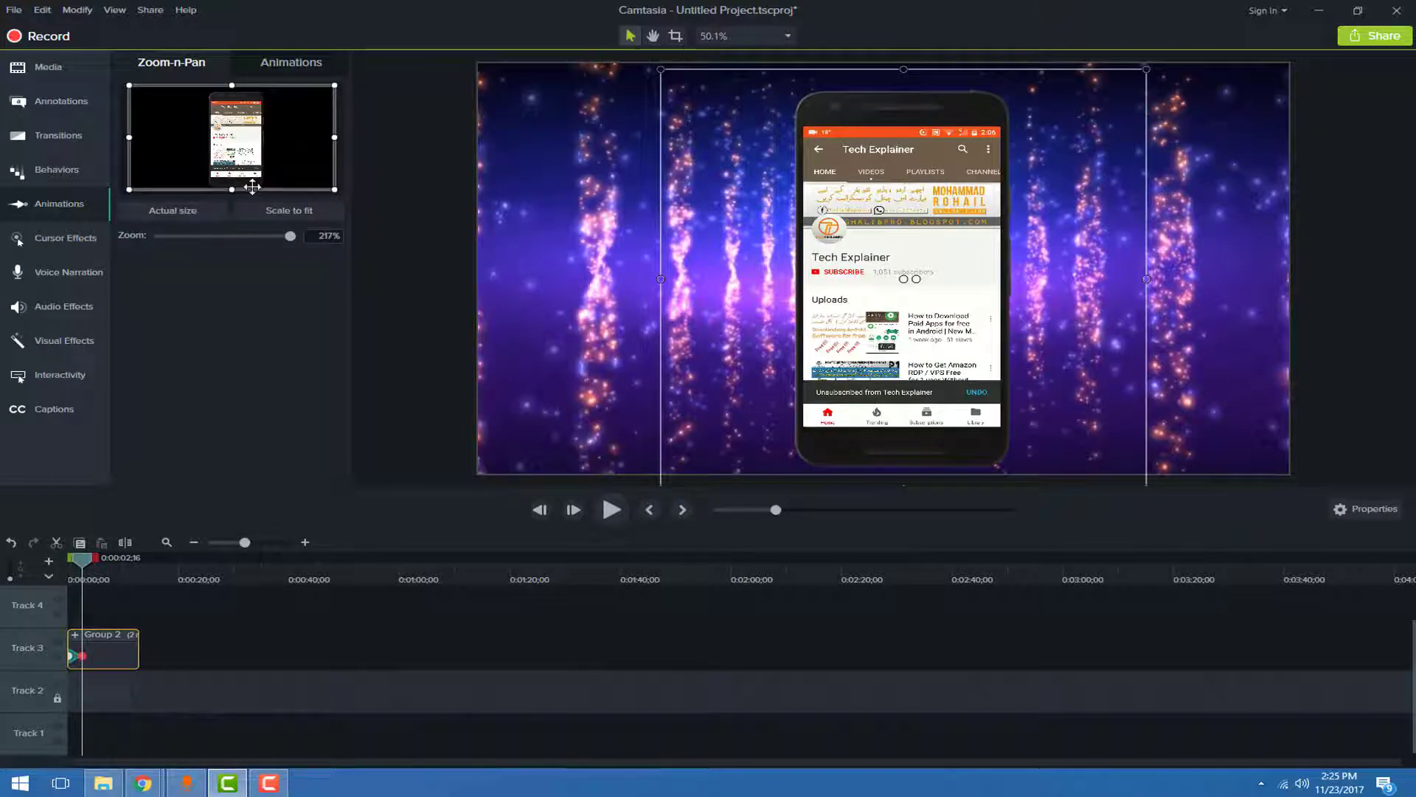
key("ctrl+z")
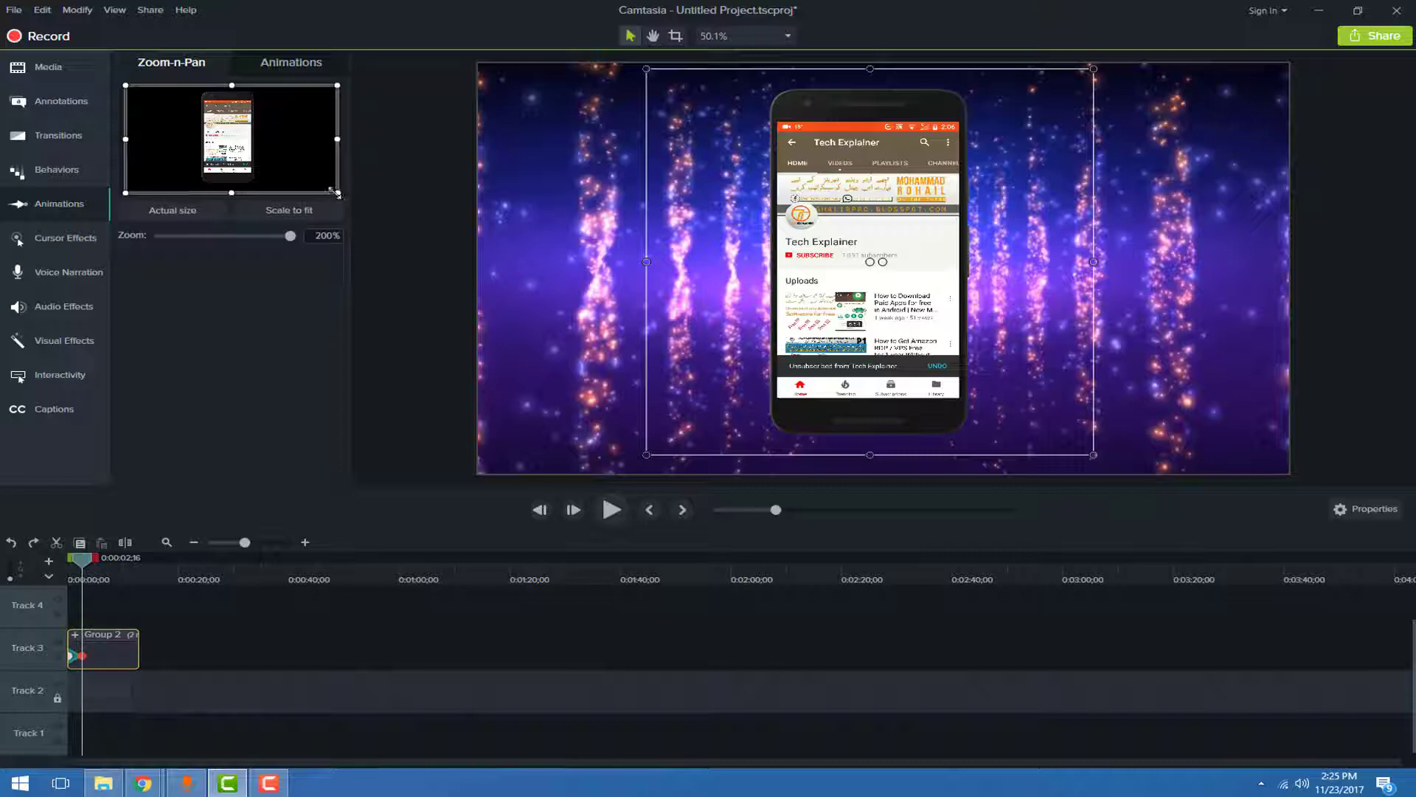
left_click_drag(336, 193, 287, 165)
Step: Play the composition from the start to check the phone group's zoom-in
left_click_drag(84, 565, 59, 568)
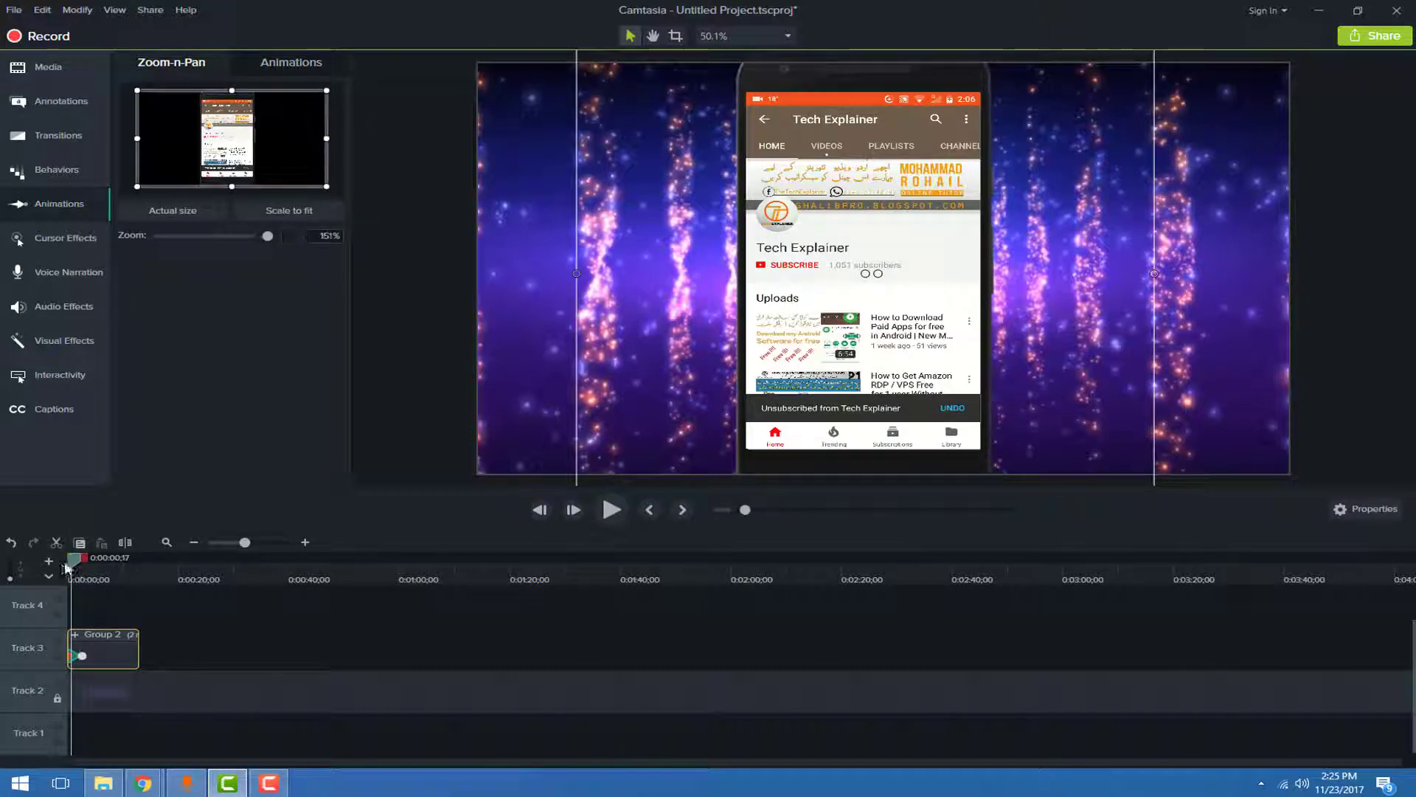
left_click(611, 509)
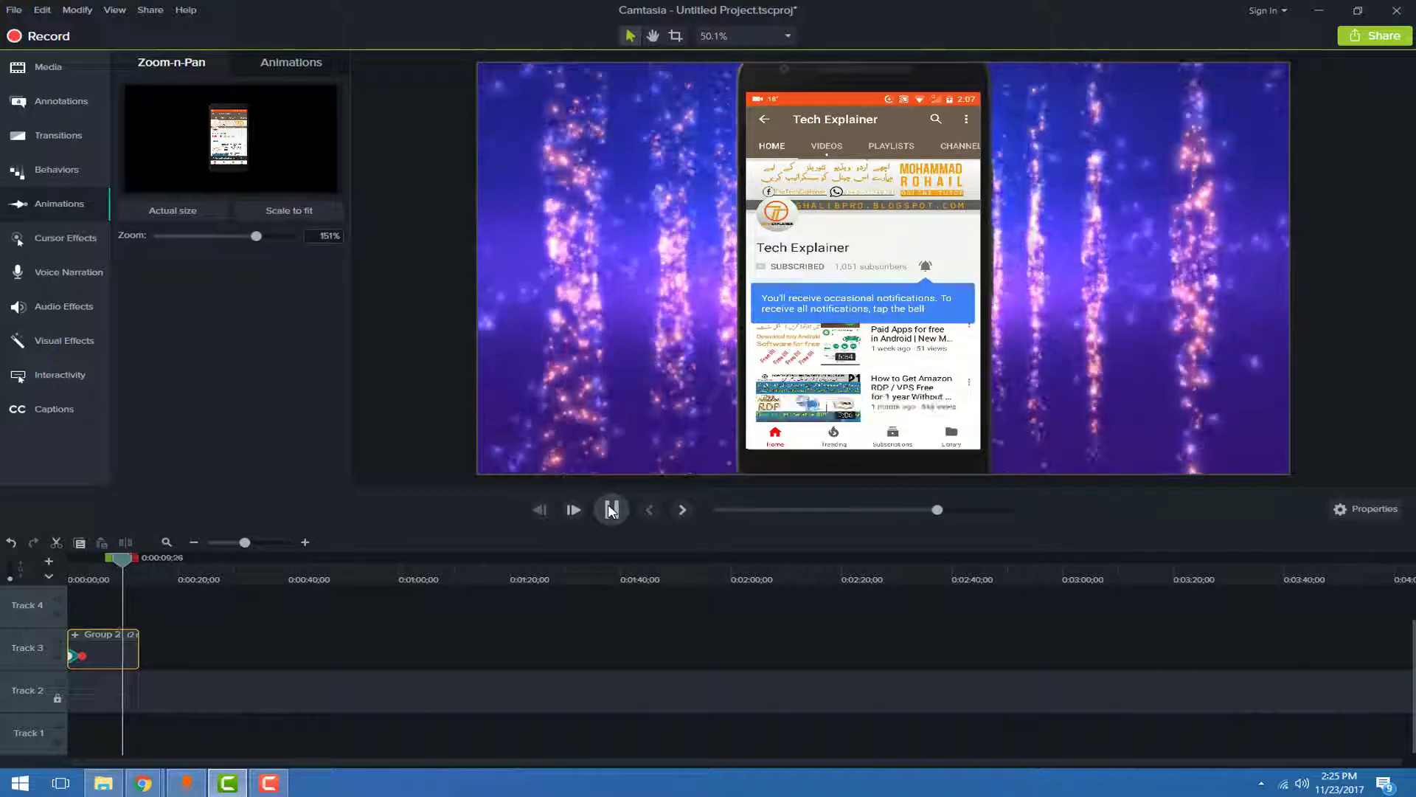
left_click(610, 509)
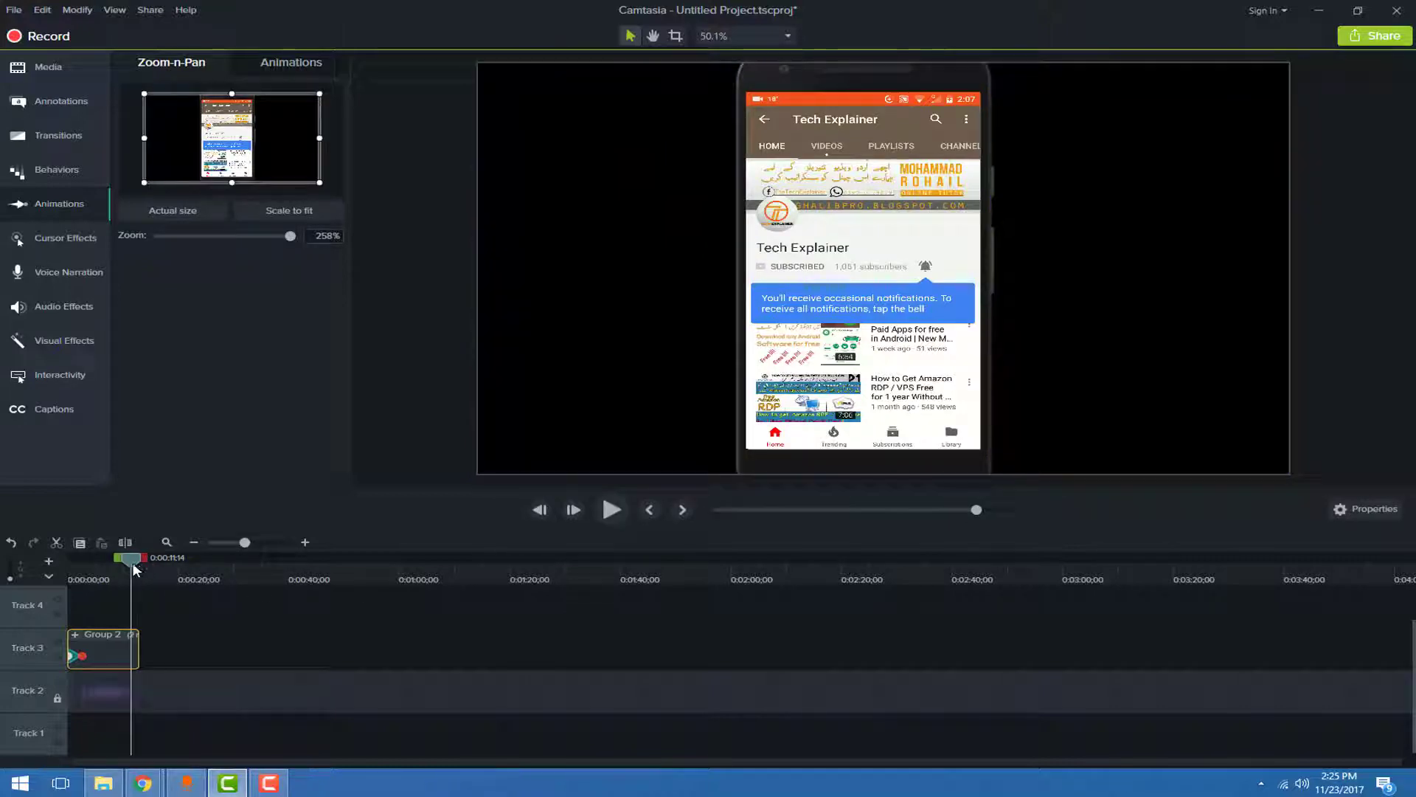
Step: Add a zoom-out animation at 0:00:11;05 that scales the phone group to 204%
left_click_drag(135, 569, 133, 569)
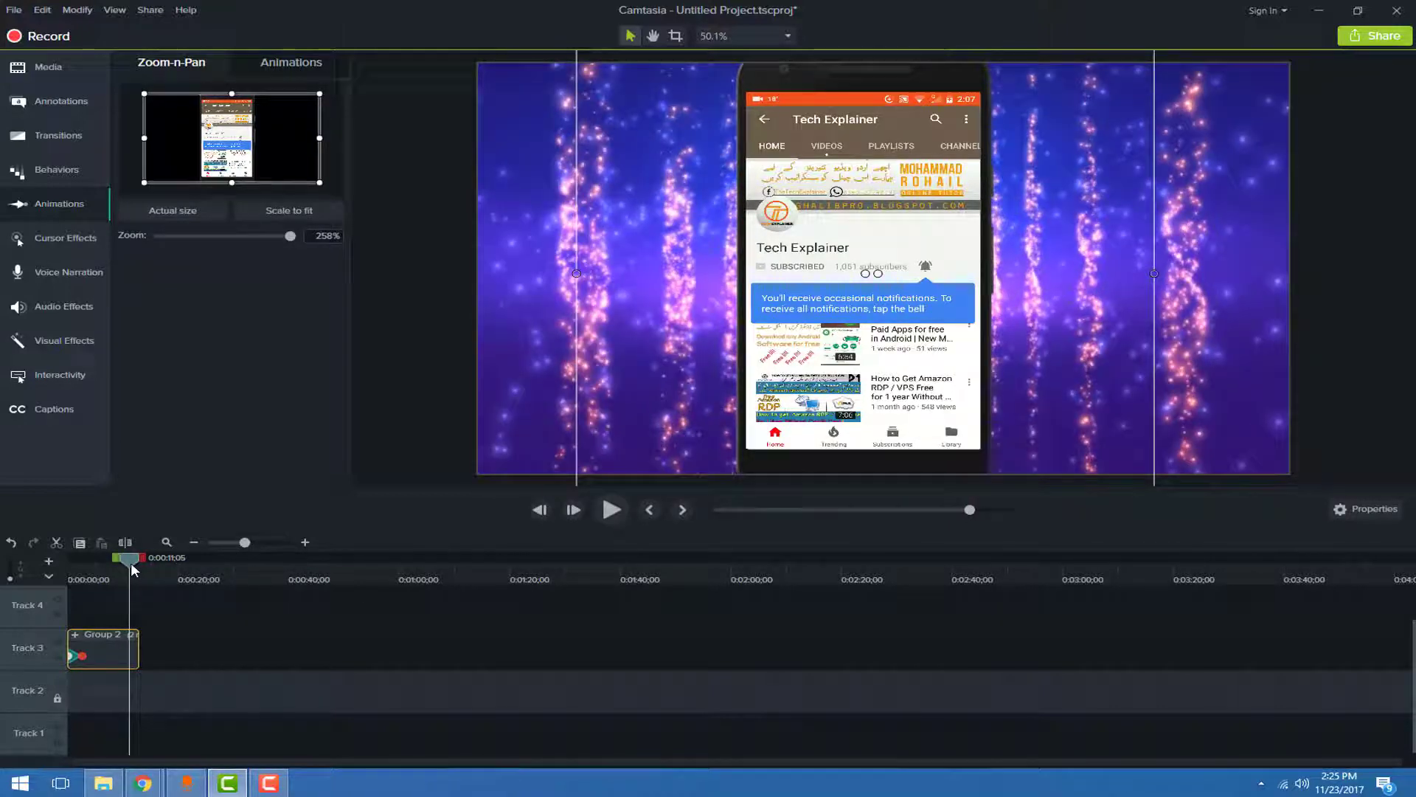
left_click(186, 214)
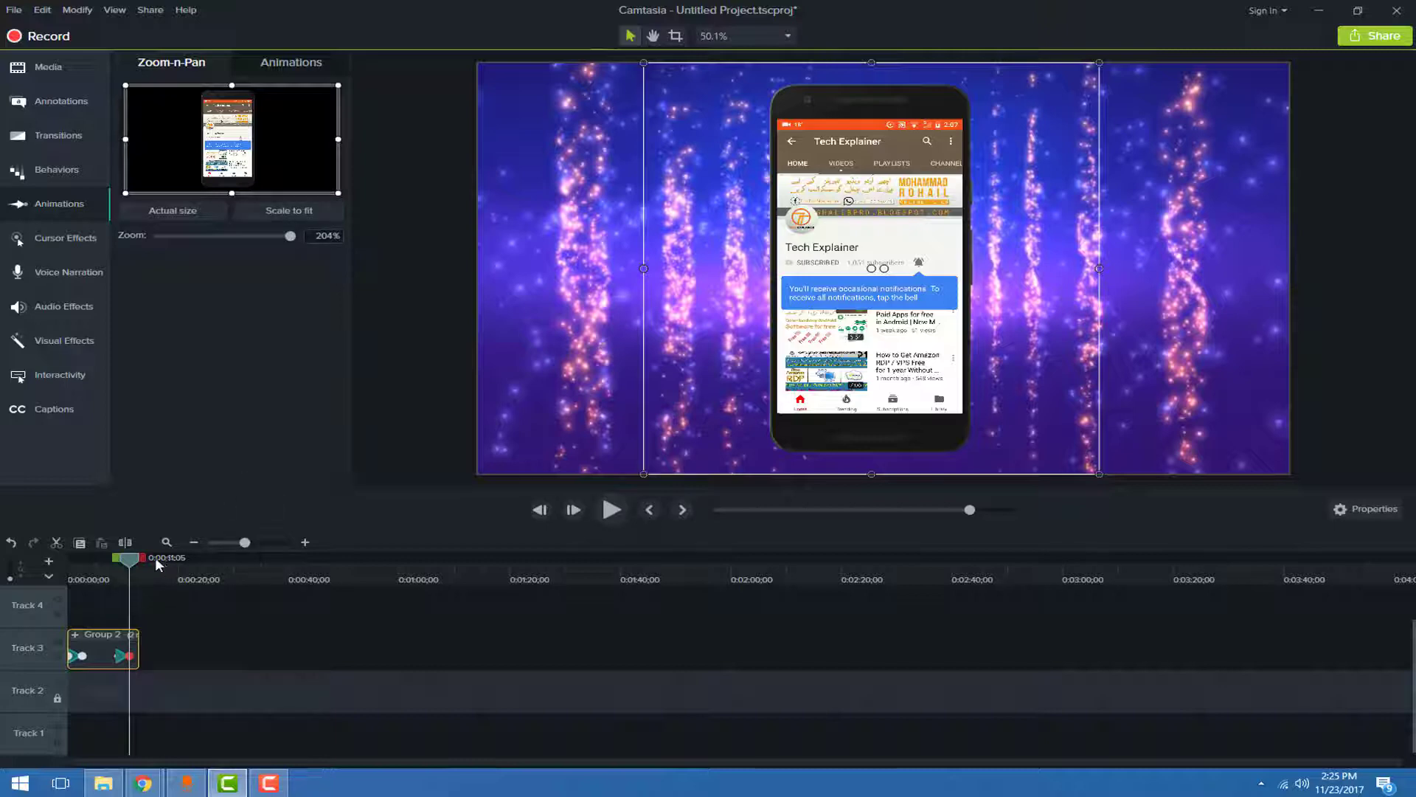
Step: Play the composition from the start to review the phone group's zoom-in and zoom-out animations
left_click_drag(129, 559, 33, 563)
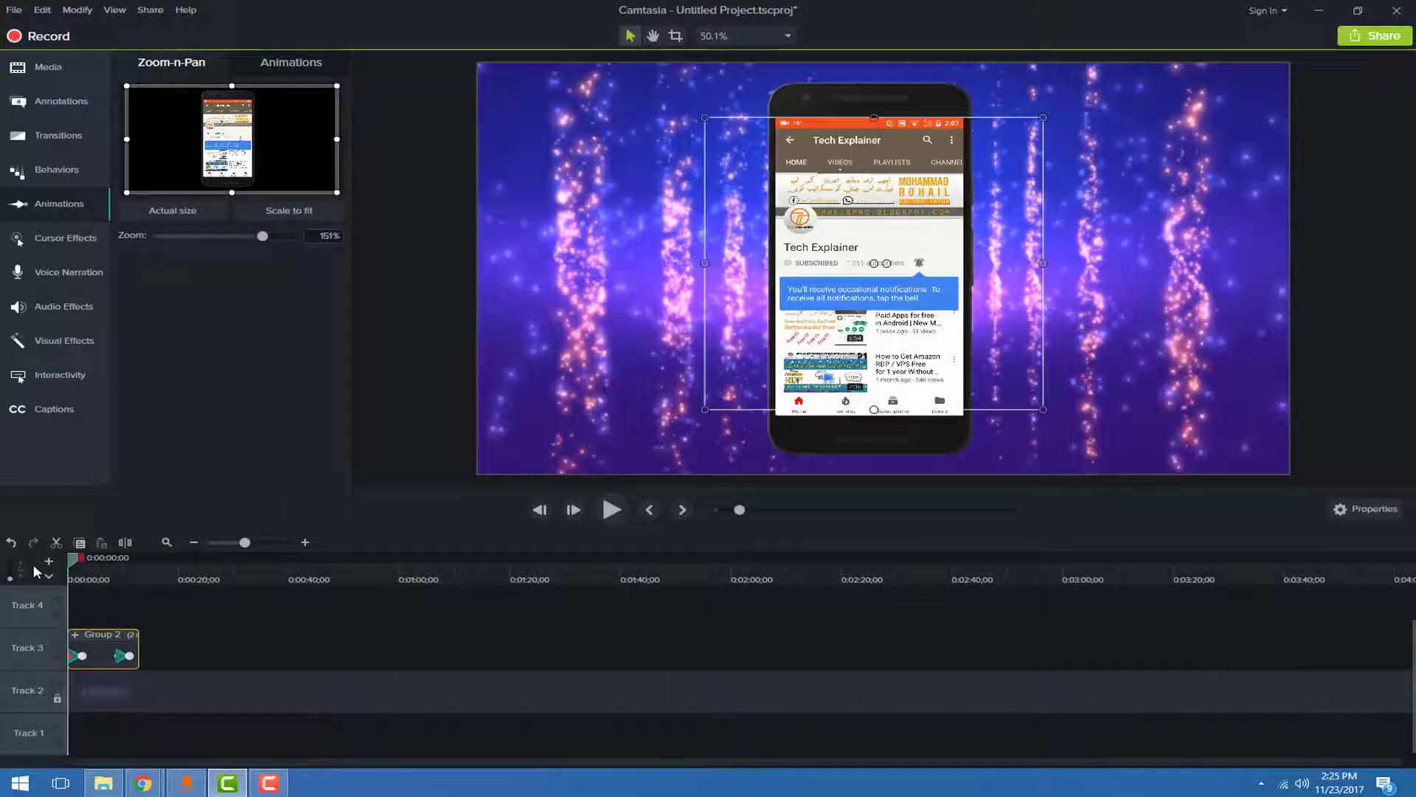
left_click(611, 509)
left_click(270, 782)
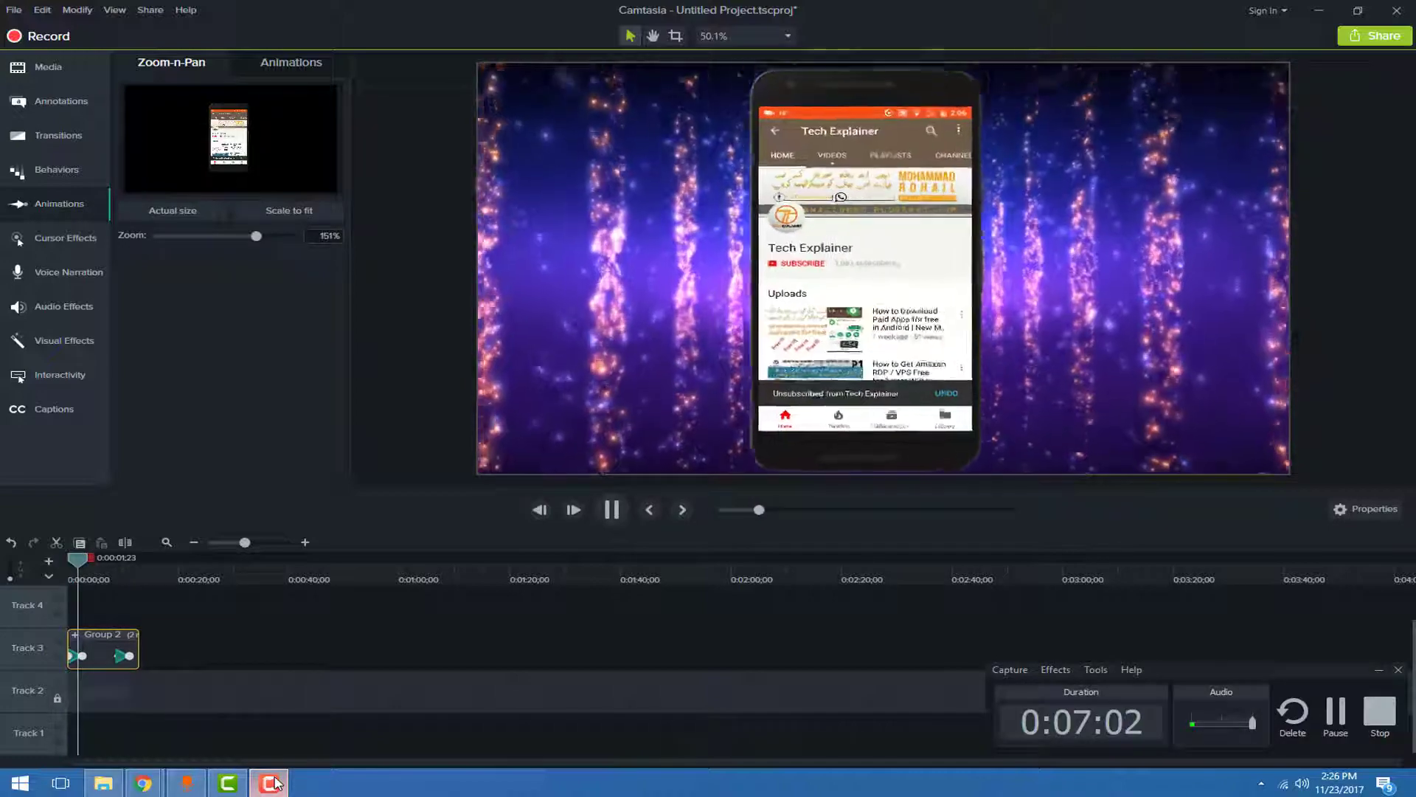
left_click(273, 777)
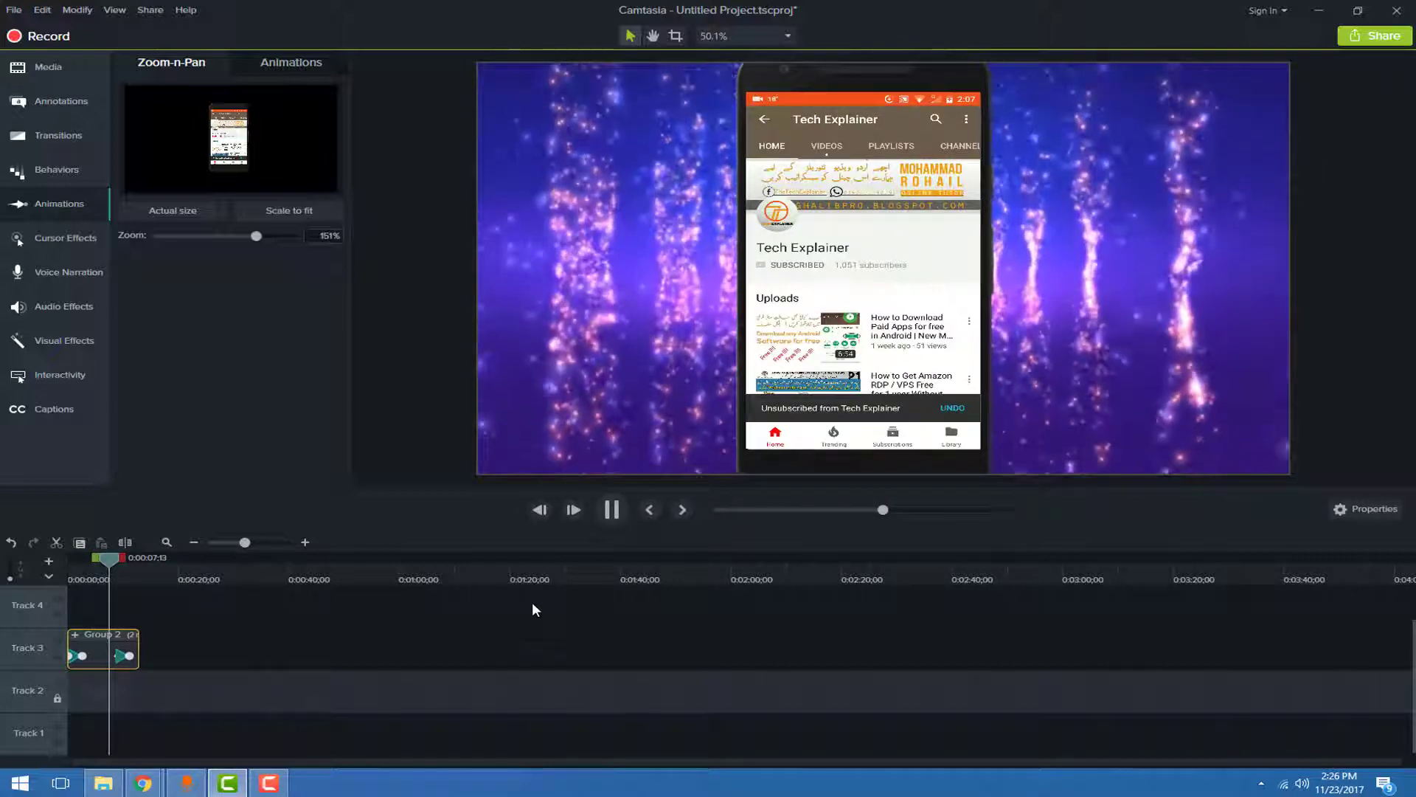
left_click(611, 509)
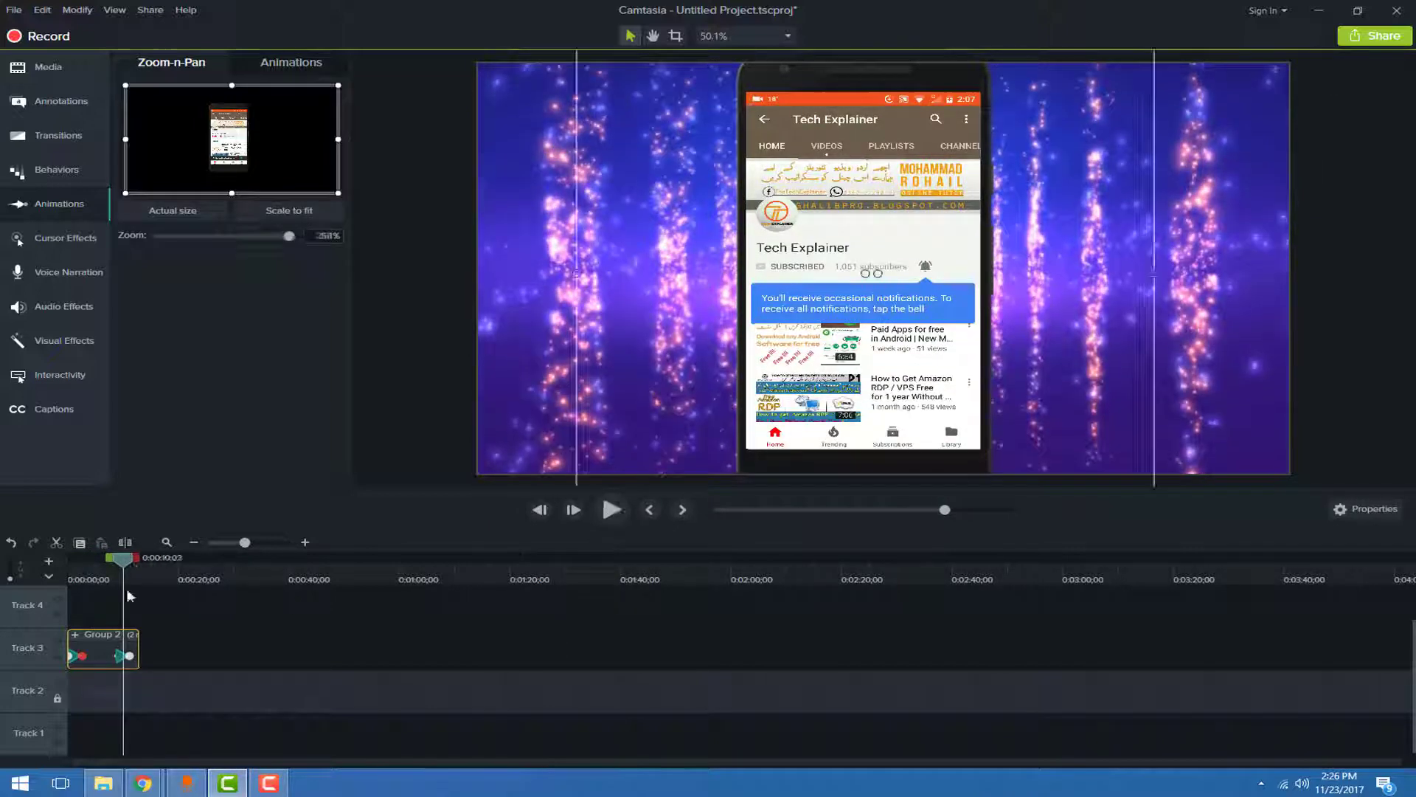
Step: Return the playhead to the timeline start and lock the phone group's Track 3
left_click_drag(126, 562, 25, 572)
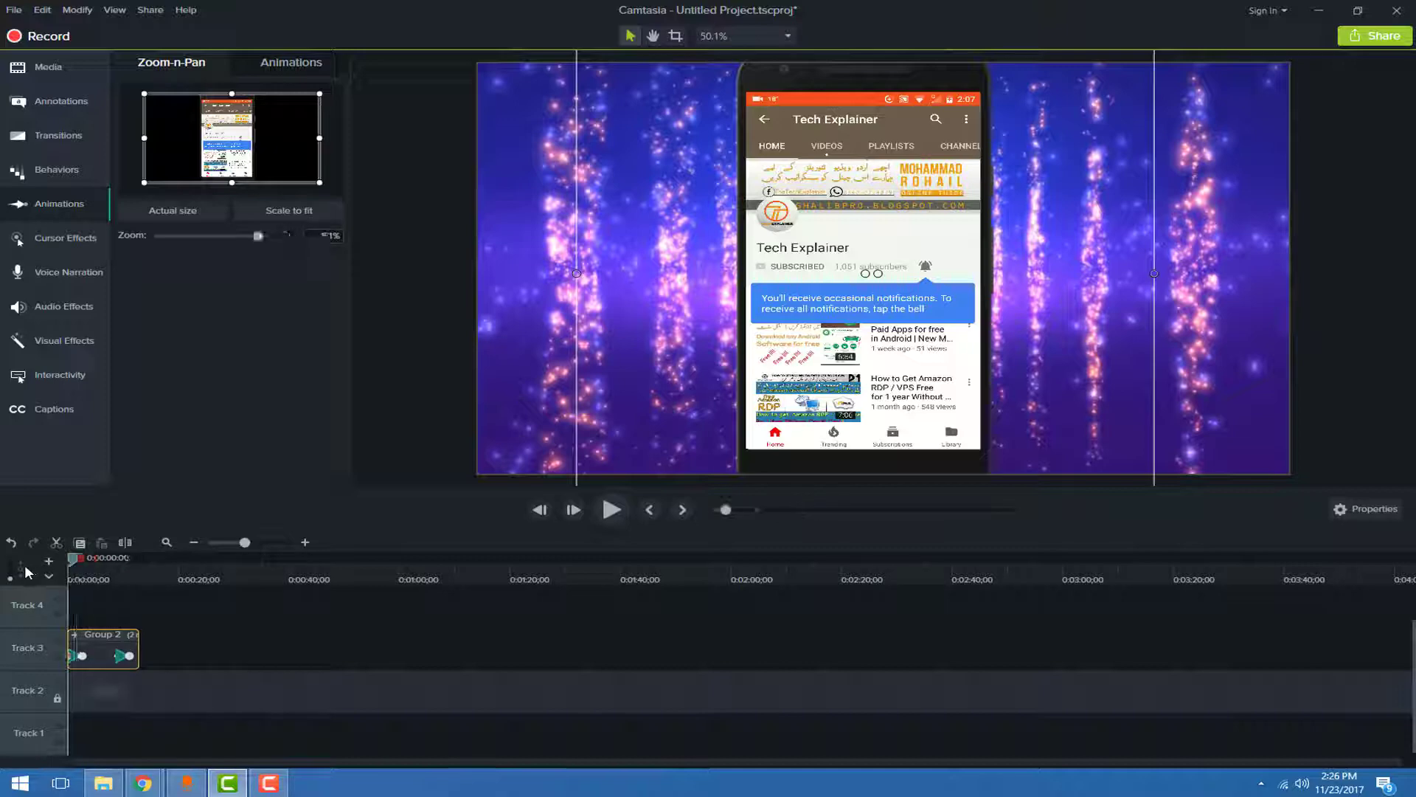
left_click(58, 655)
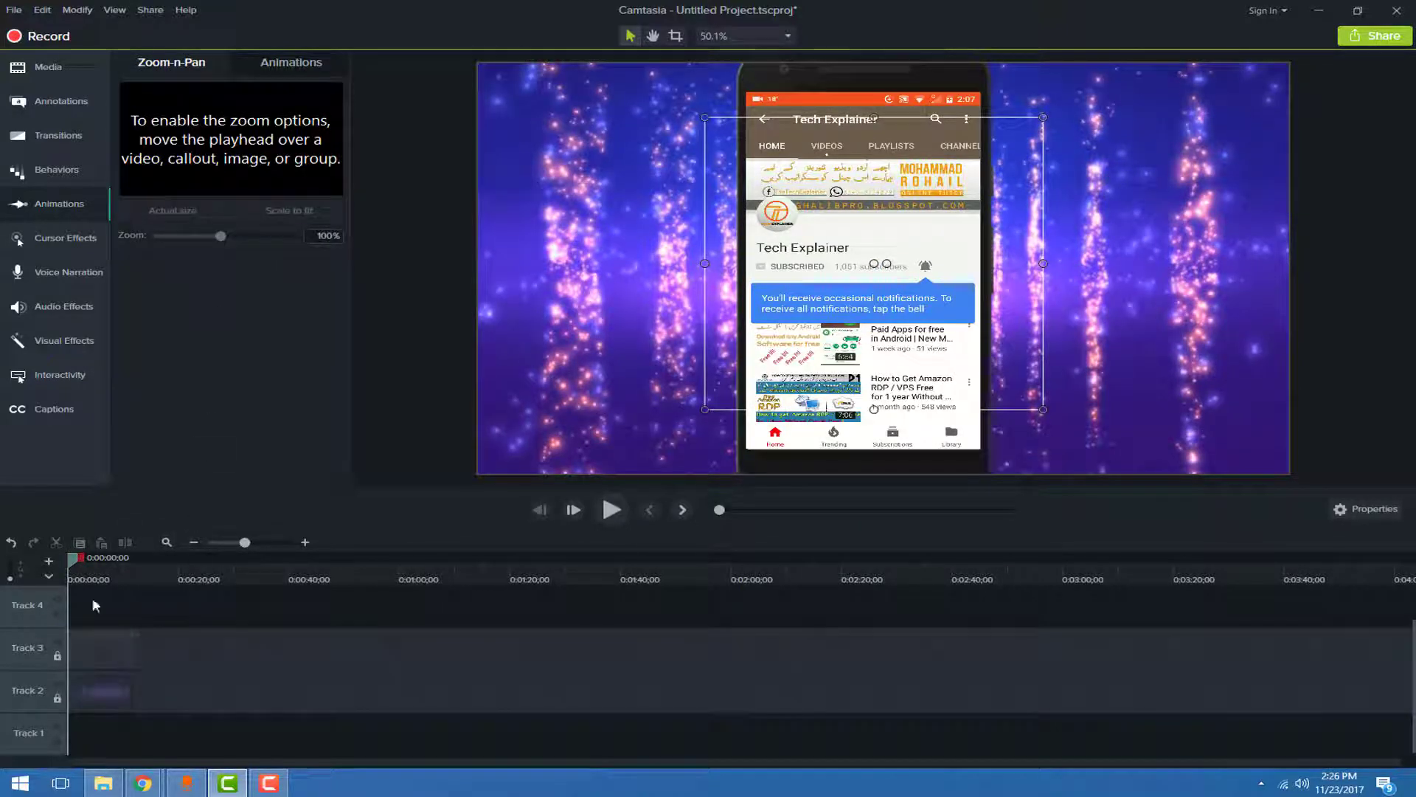
Step: Unlock Tracks 3 and 2, check the end of the composition, and extend the background clip to match the phone group's end
left_click(57, 655)
left_click(59, 696)
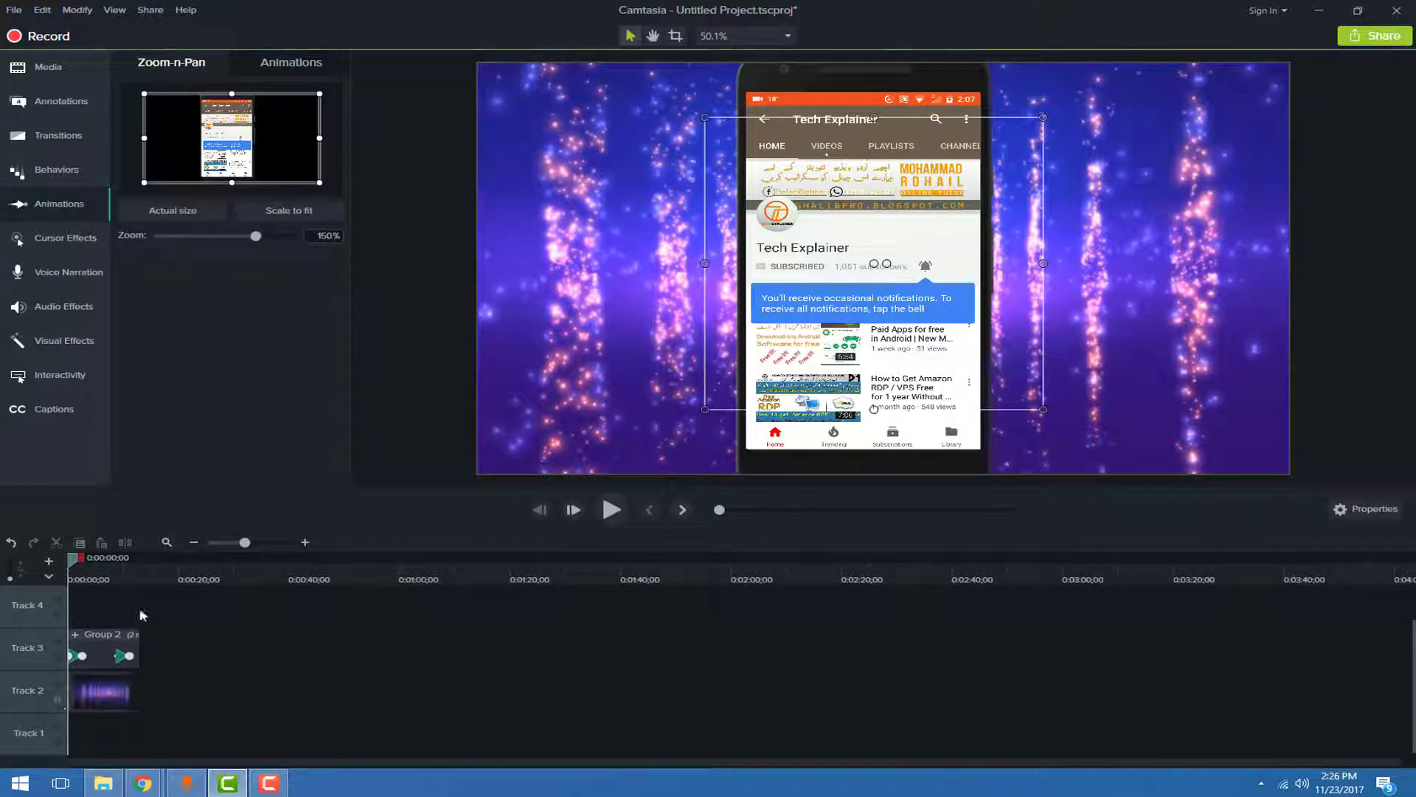
left_click(130, 571)
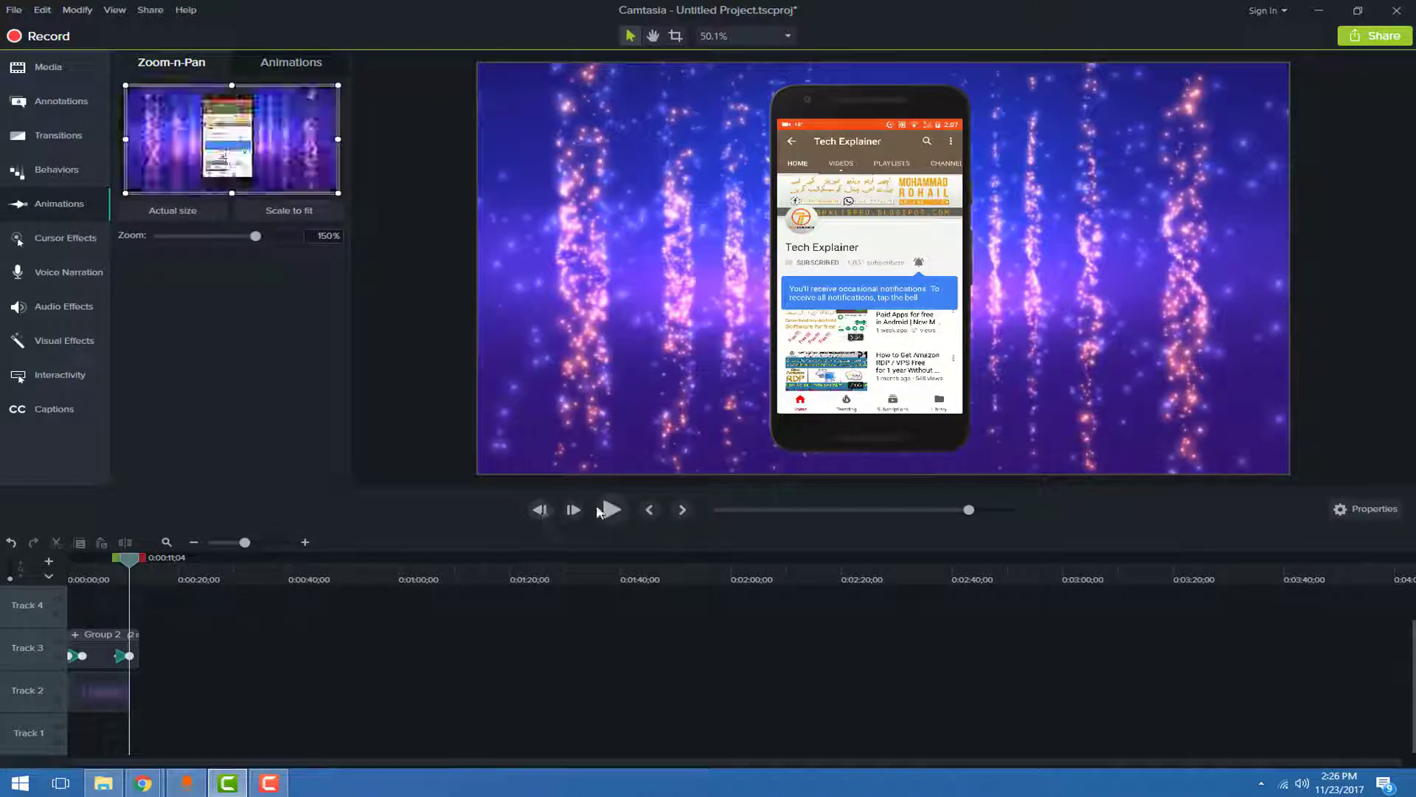
left_click(598, 506)
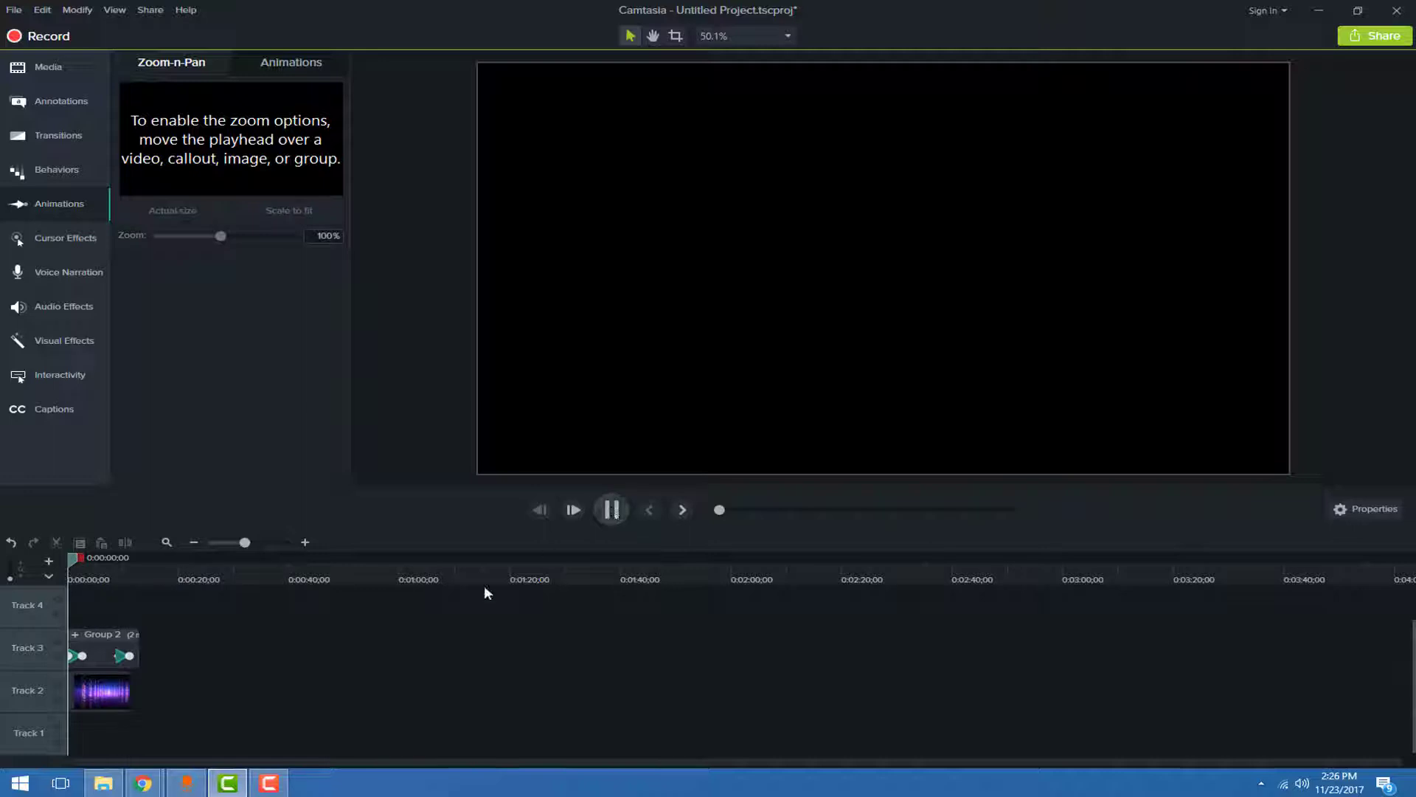
left_click(116, 698)
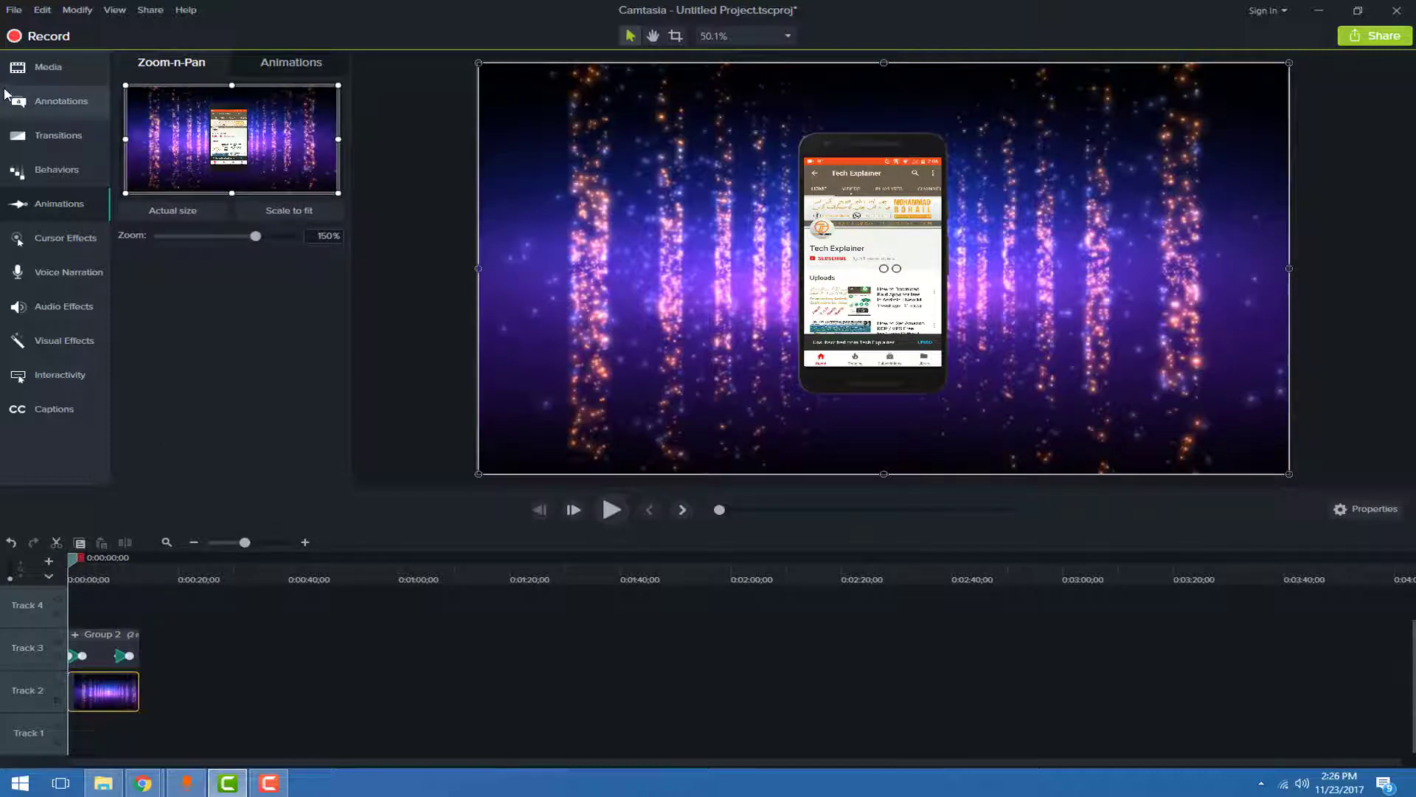
Step: Add the green-screen hand gesture clip to Track 4 and trim its end to about half the clip's length
left_click(39, 73)
left_click(298, 120)
left_click_drag(299, 120, 319, 618)
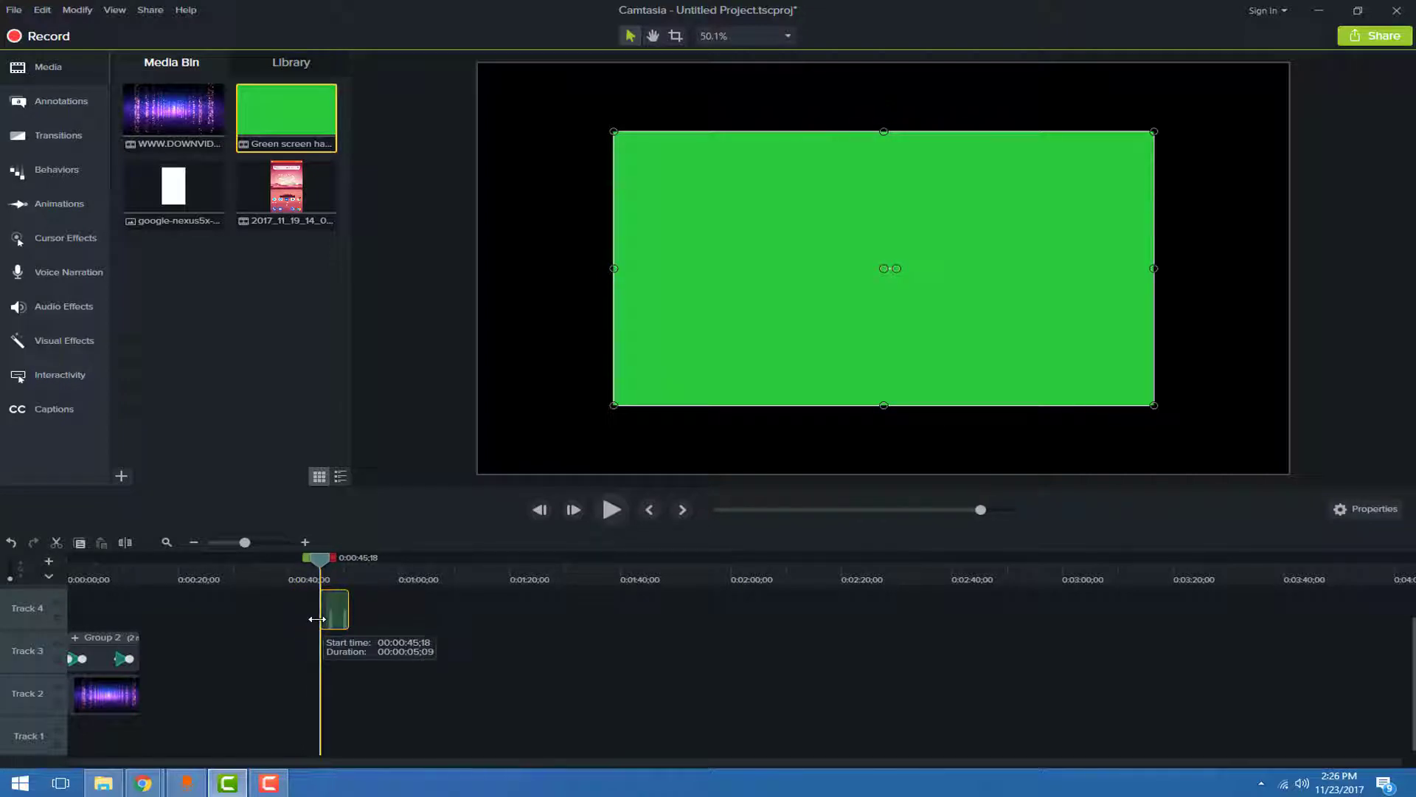
left_click_drag(320, 562, 336, 566)
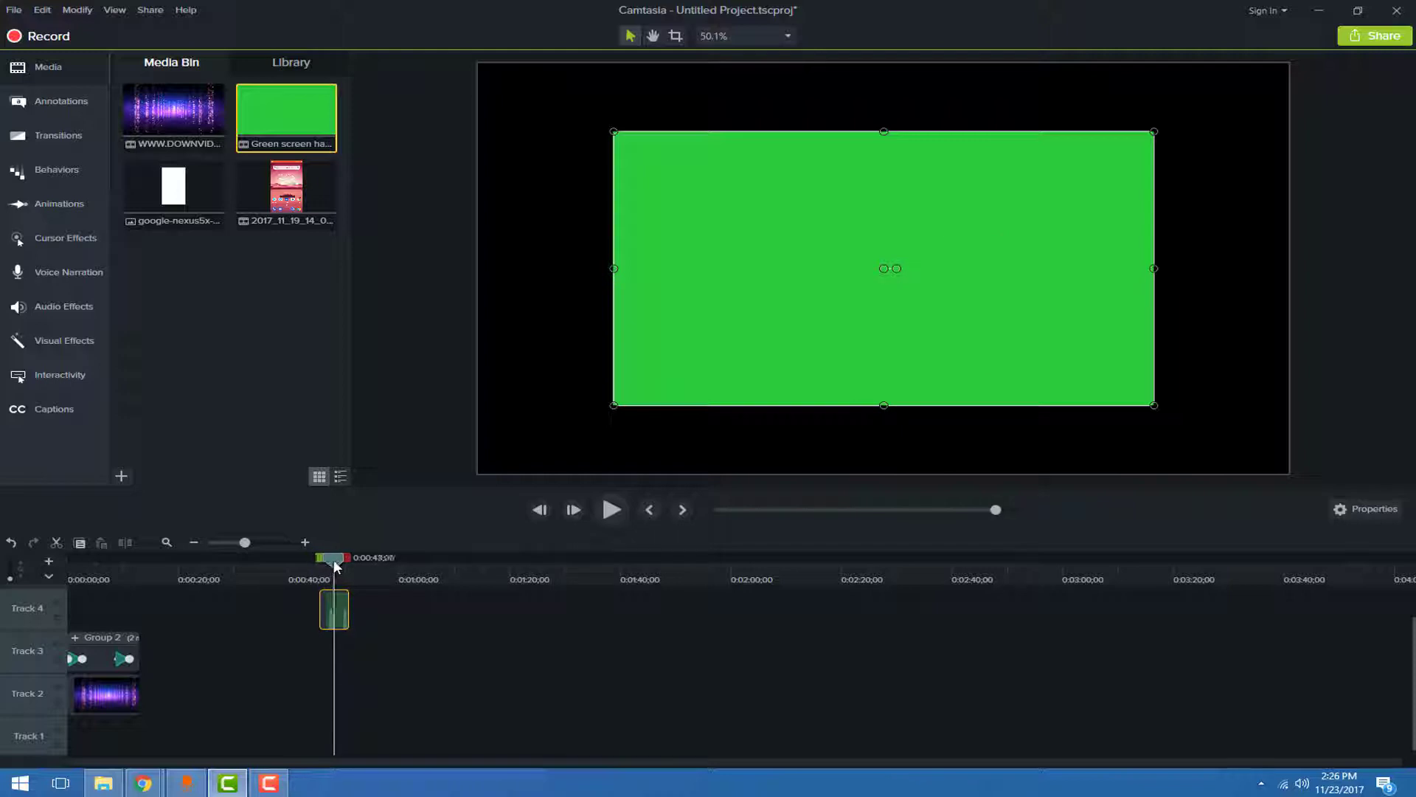
left_click_drag(349, 614, 73, 565)
Step: Lock Tracks 3 and 2 and move the trimmed hand clip over the end section of the phone group
left_click(57, 658)
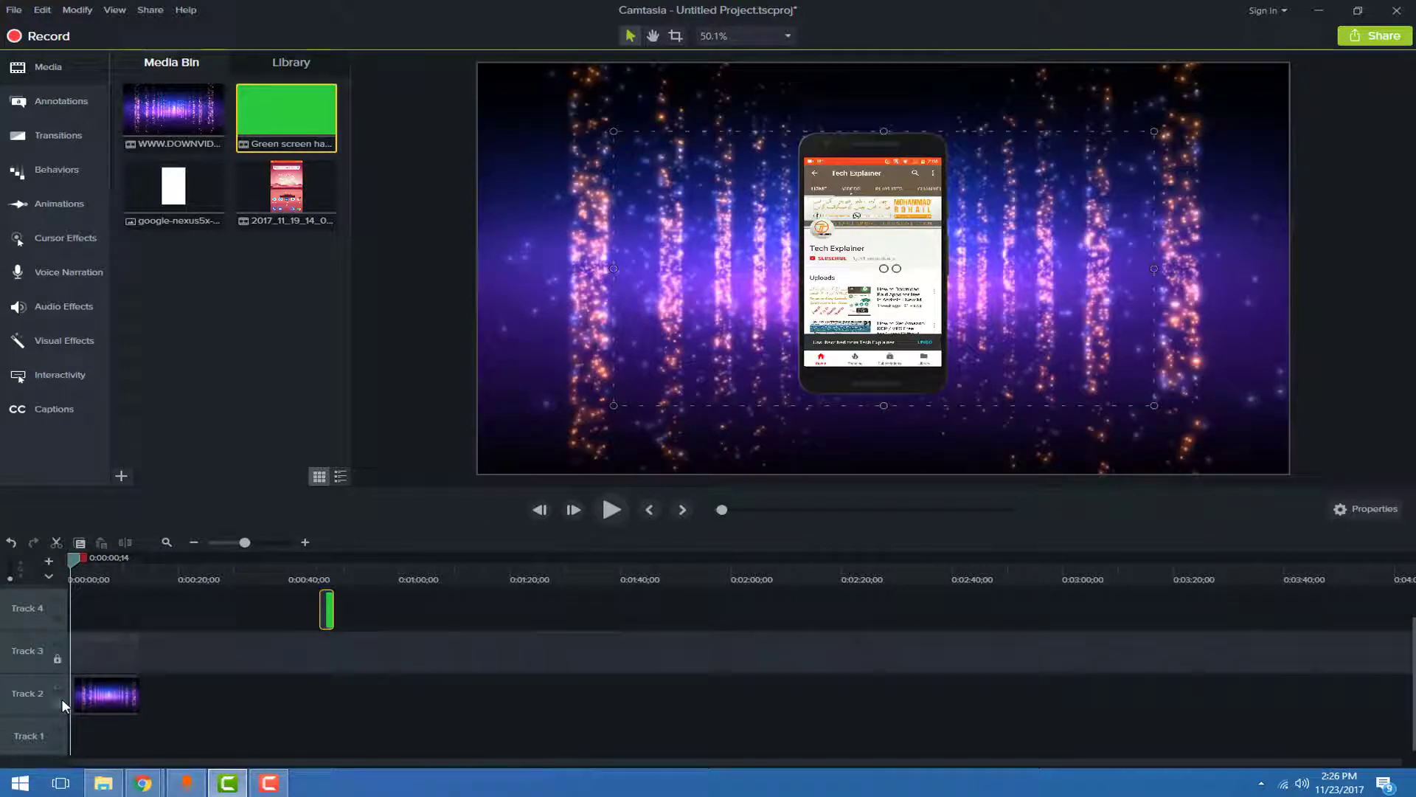
left_click(57, 701)
mouse_move(153, 616)
left_mouse_down()
mouse_move(95, 614)
mouse_move(140, 616)
left_mouse_up()
Step: Play the composition through the zoom-in to look for the moment Subscribe is tapped in the phone recording
left_click(600, 509)
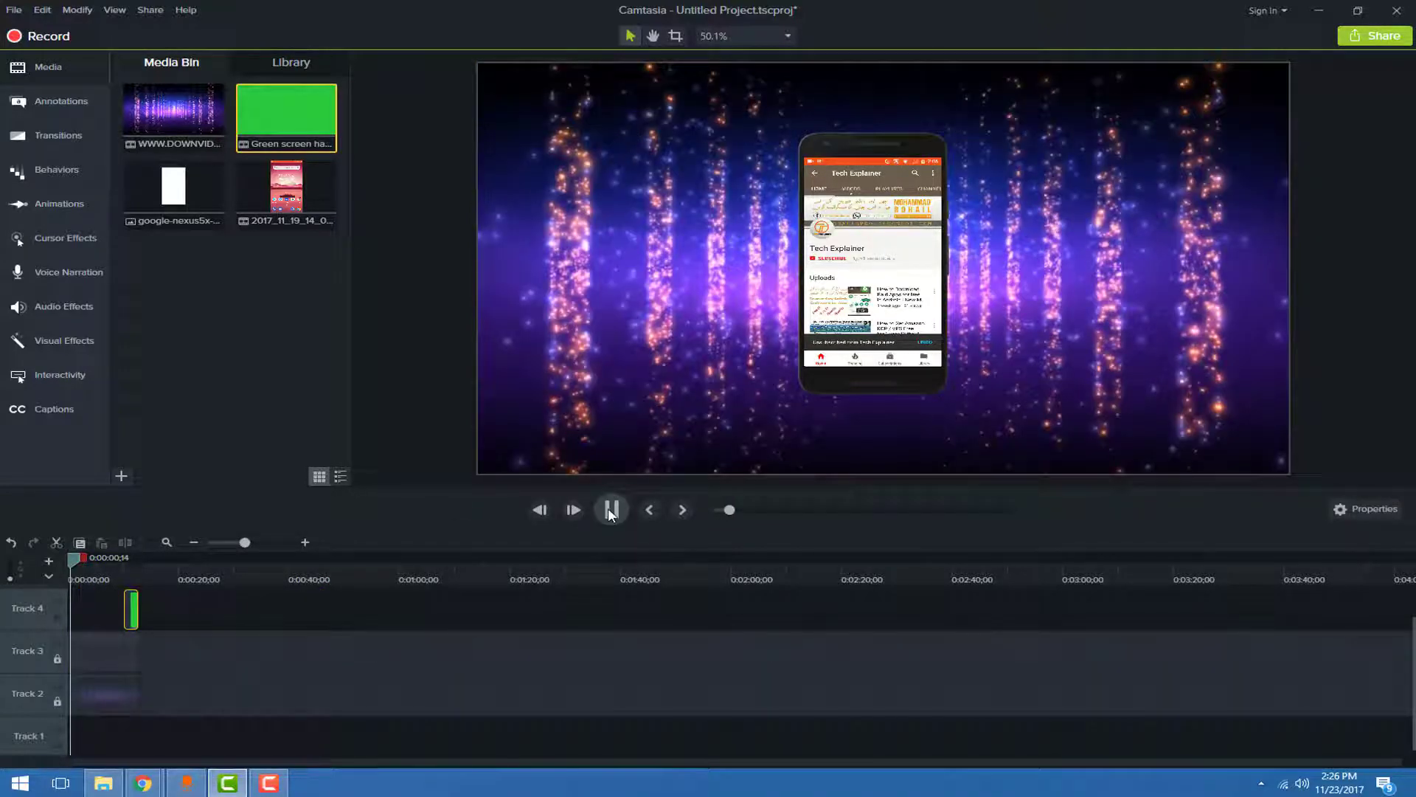
left_click(609, 511)
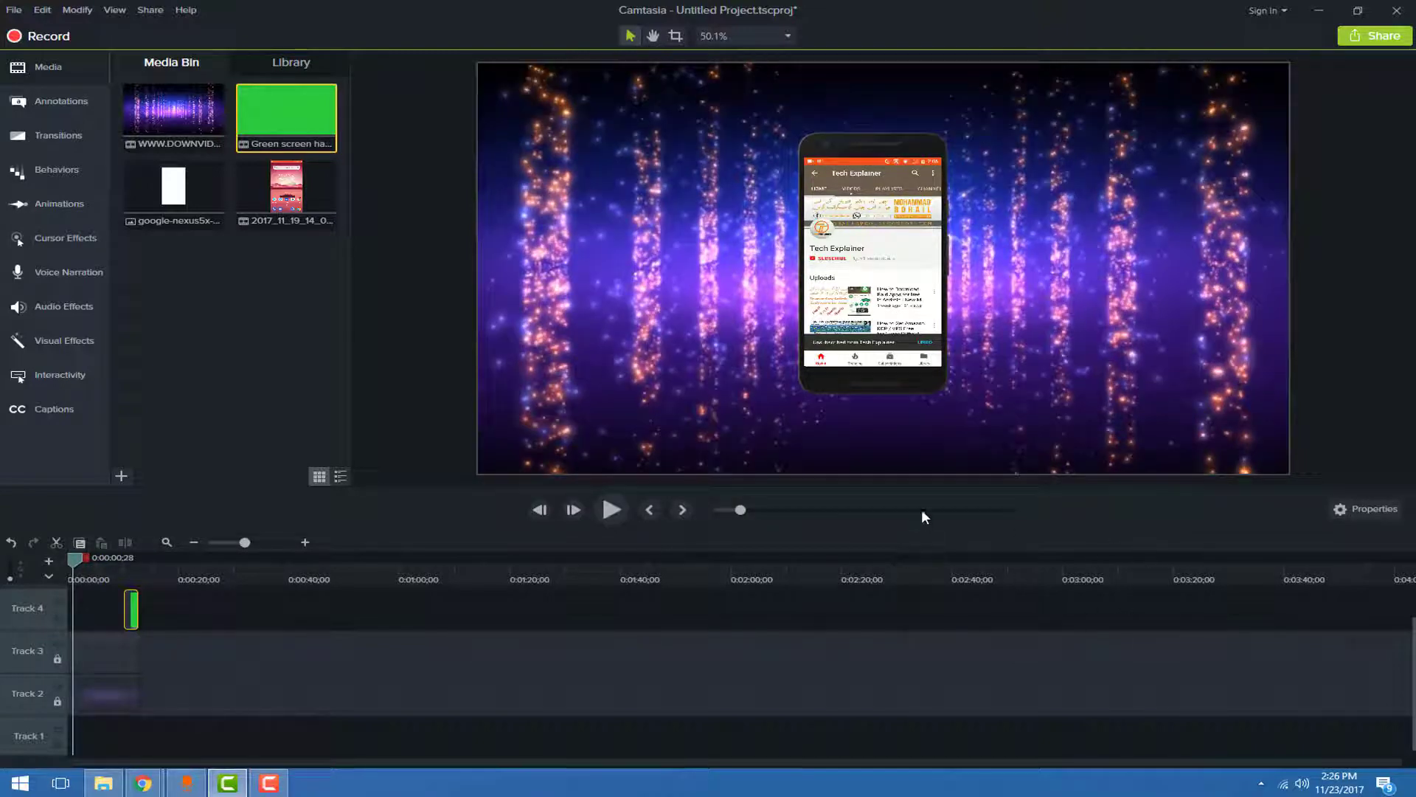
left_click(616, 503)
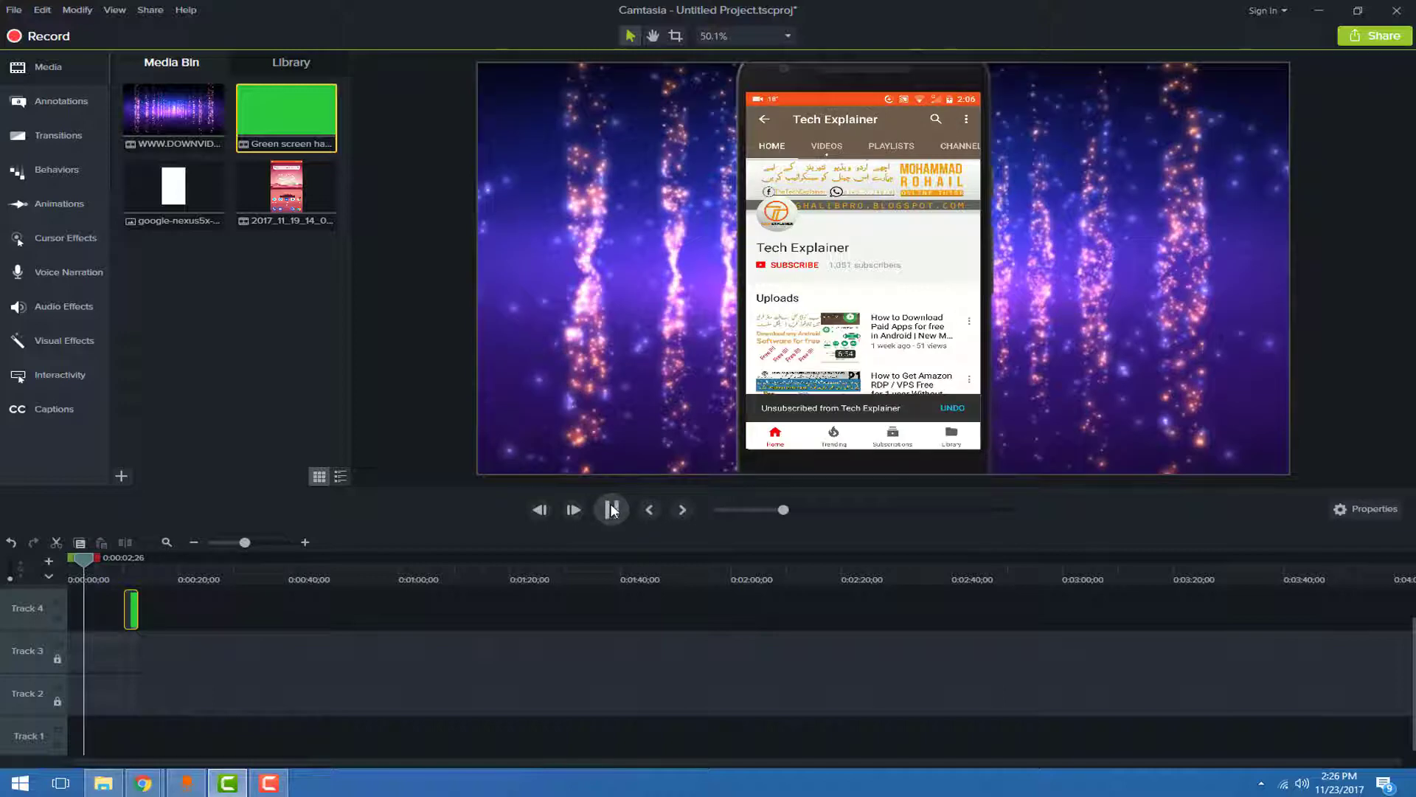
left_click(610, 509)
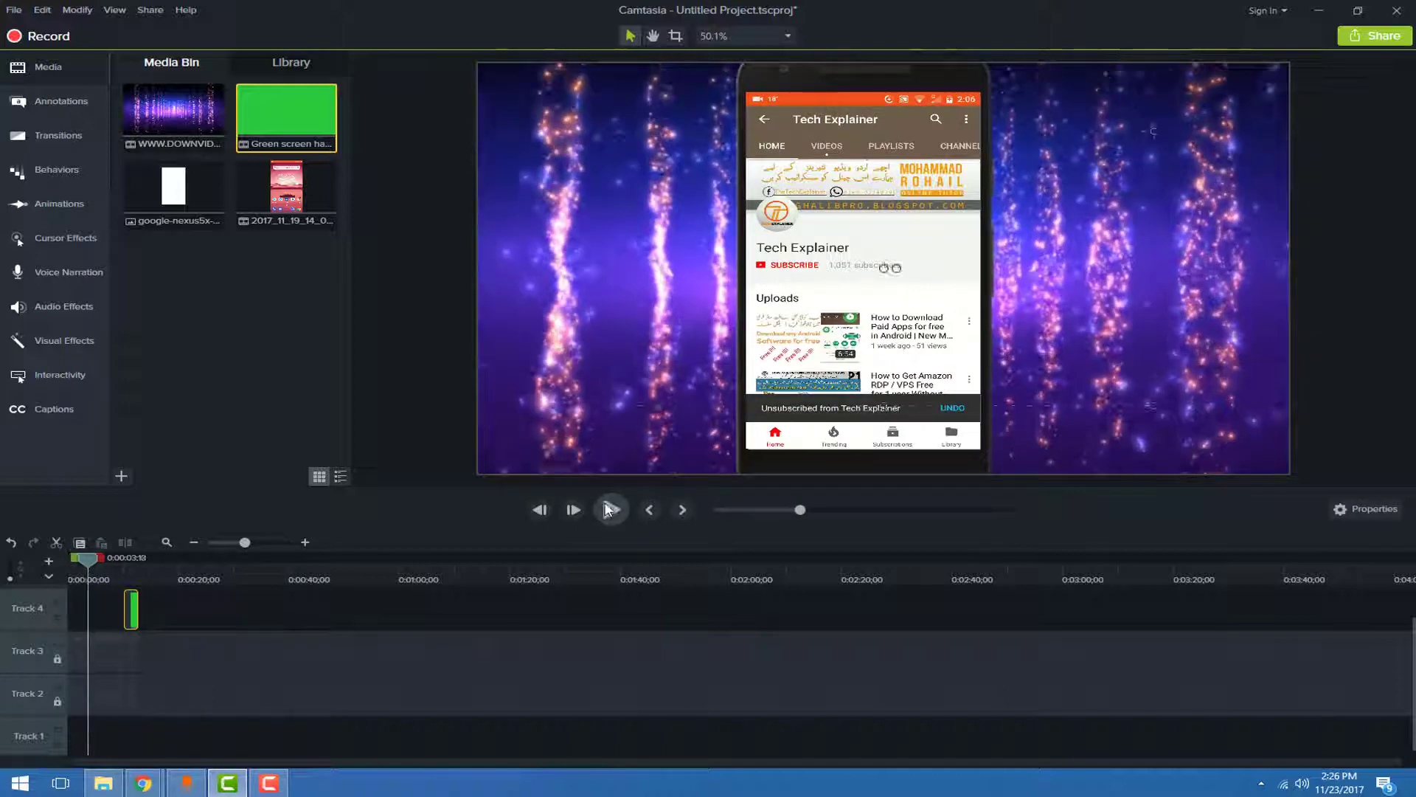
Step: Check the available system playback devices and turn down the speaker volume
left_click(1304, 783)
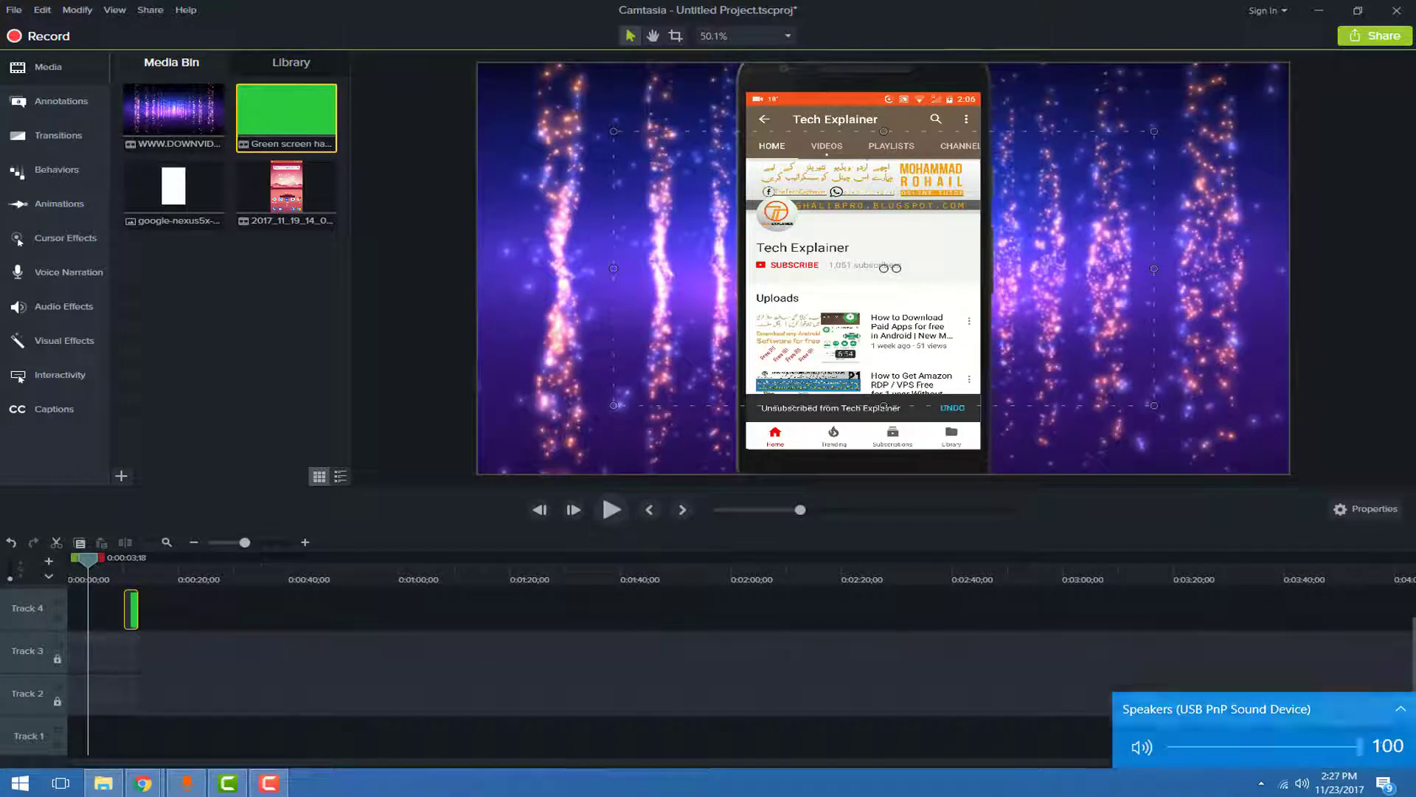
left_click(1409, 713)
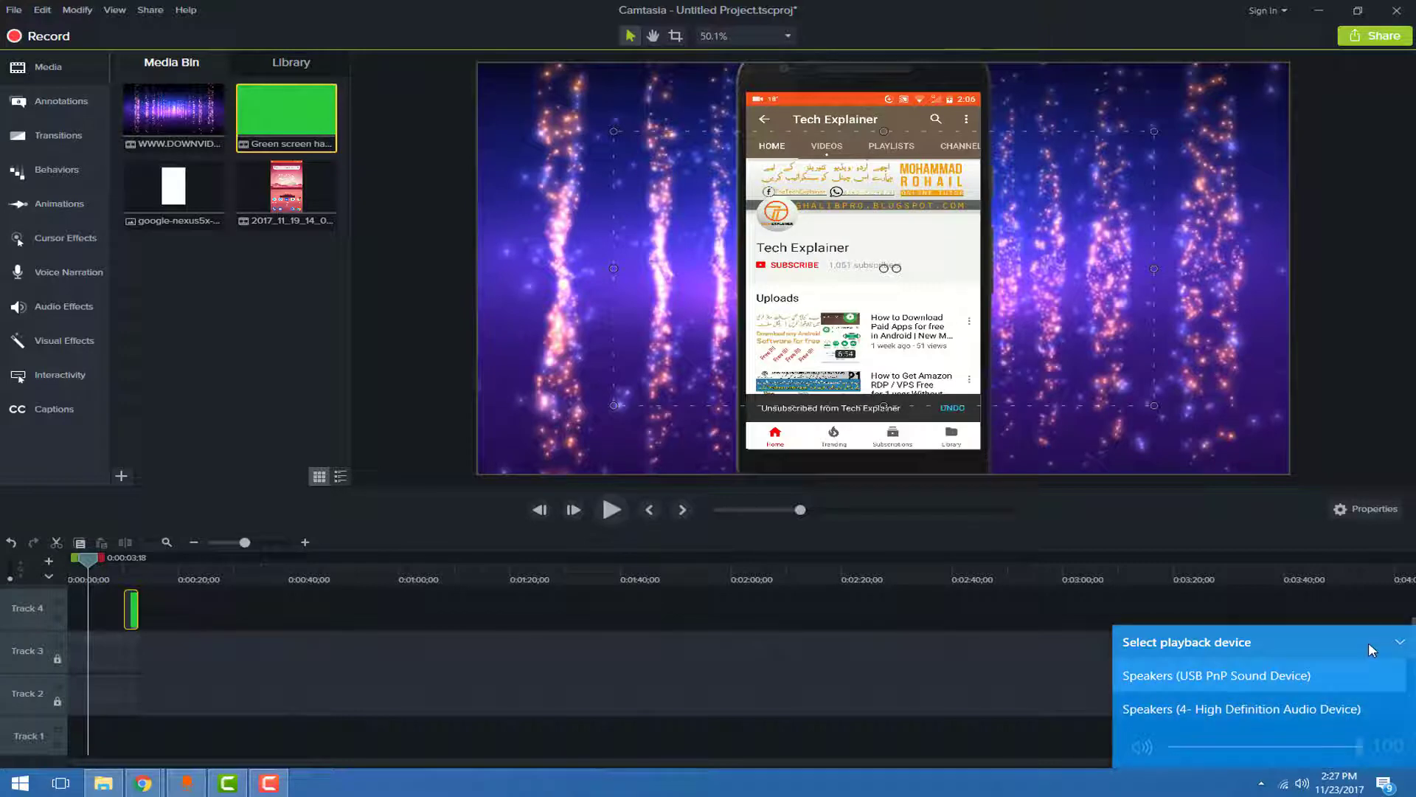
left_click(307, 427)
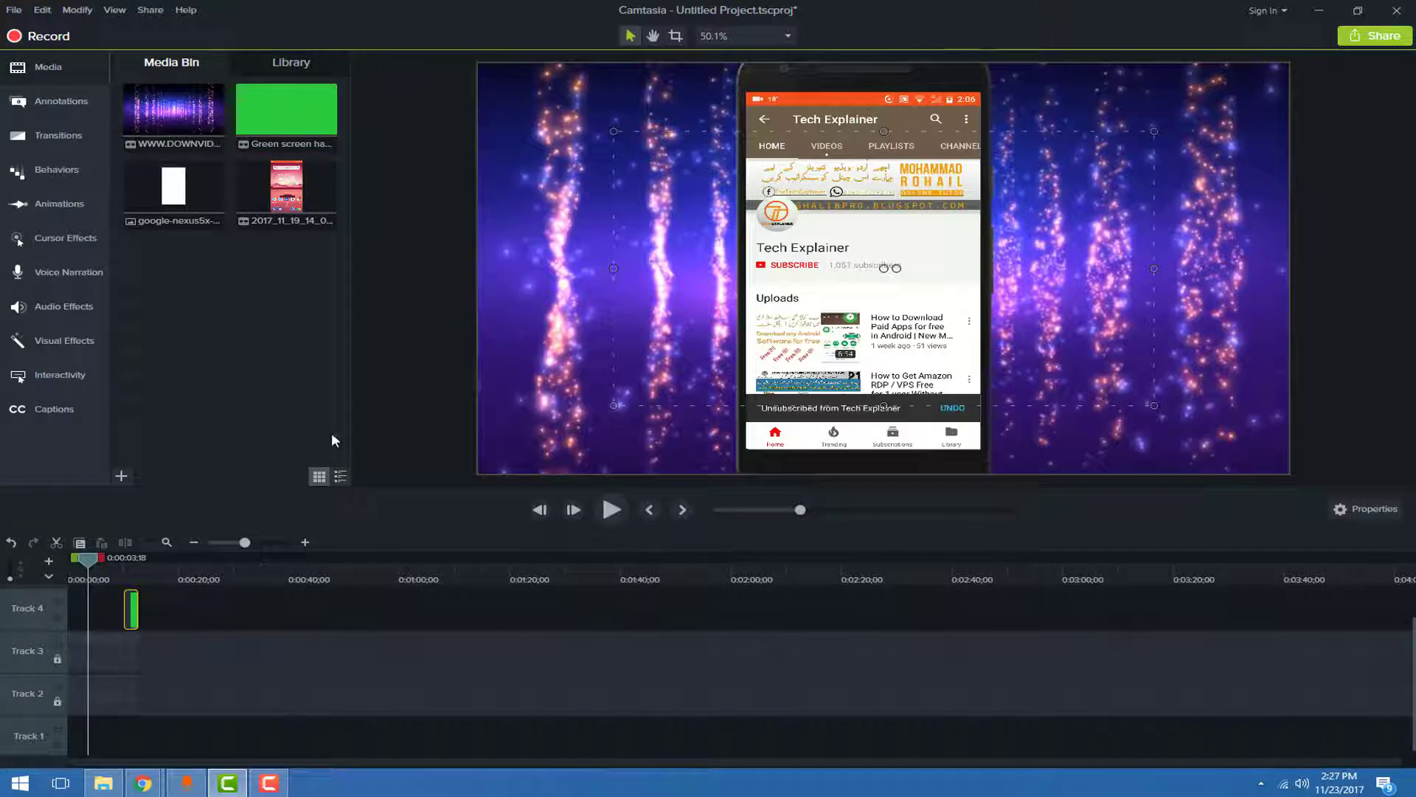
left_click(1299, 785)
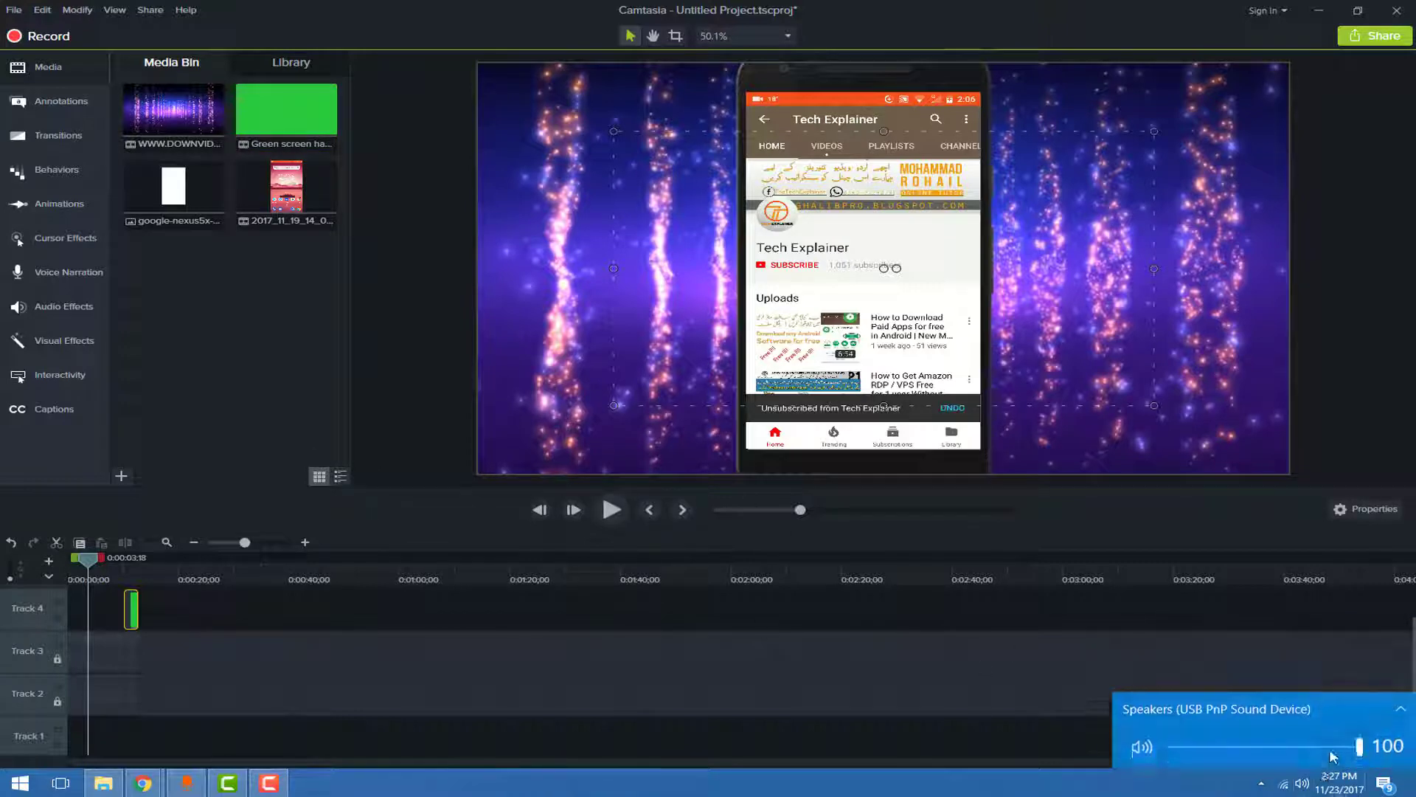
Step: Locate the subscribe tap in the phone recording and move the hand clip on Track 4 to start at 0:00:03;08
left_click(610, 511)
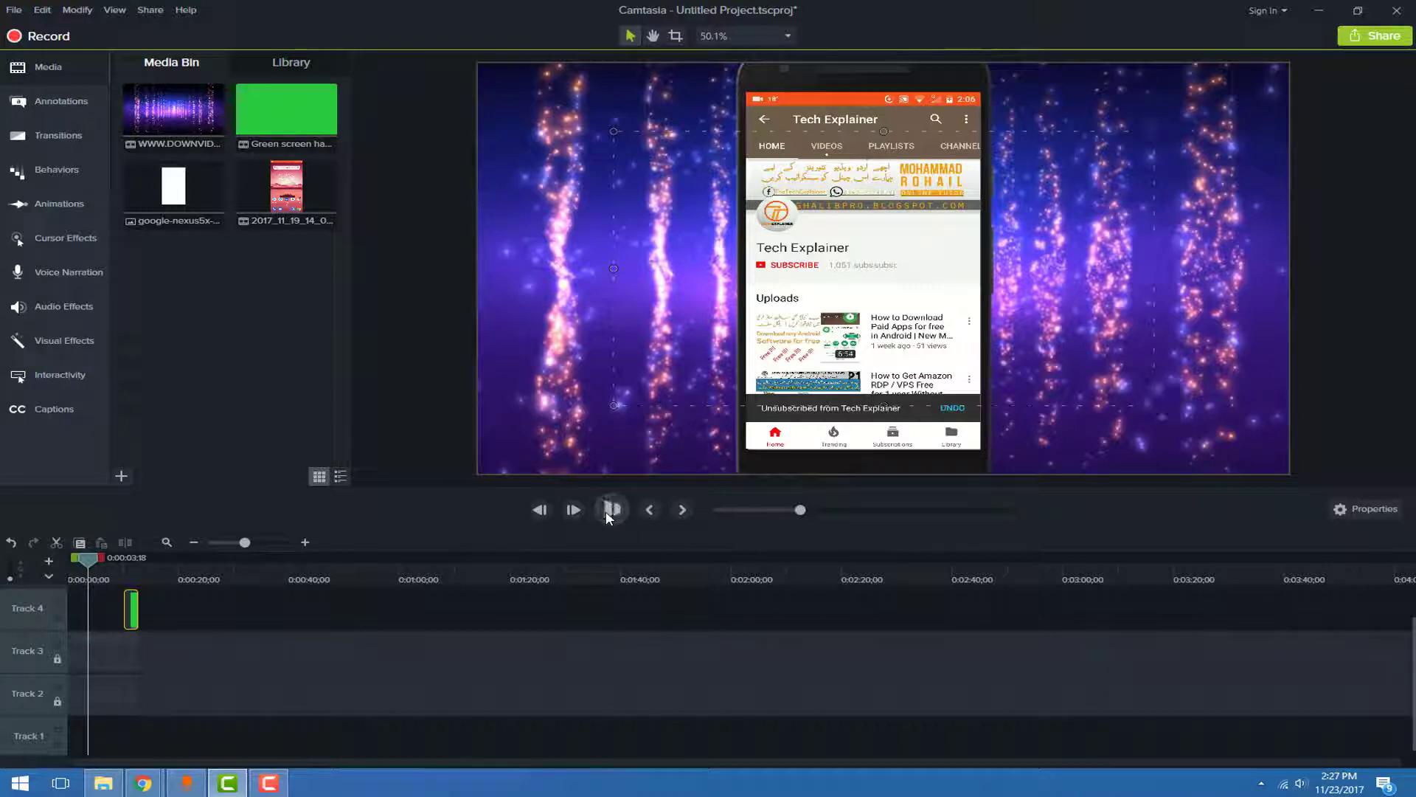
left_click(609, 512)
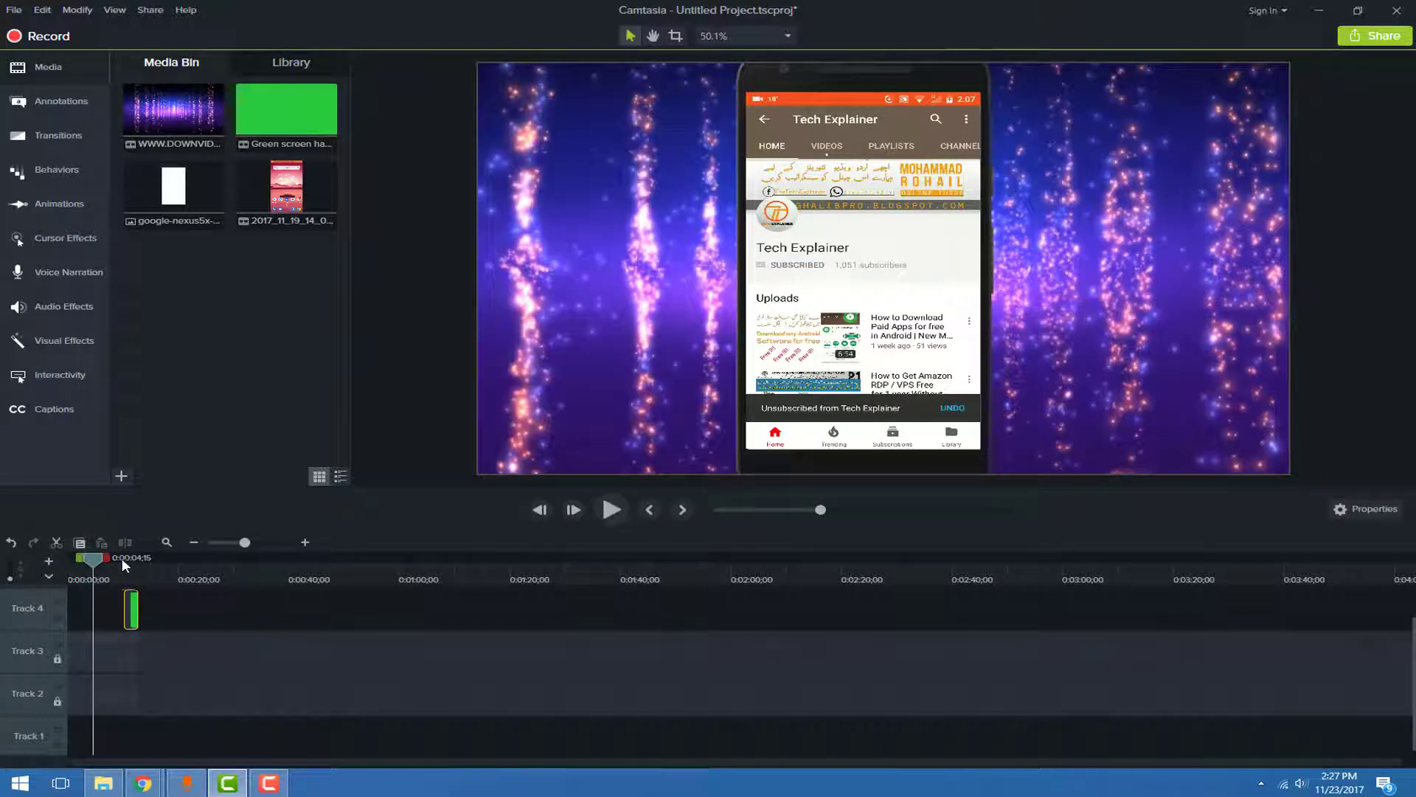
left_click_drag(93, 564, 86, 563)
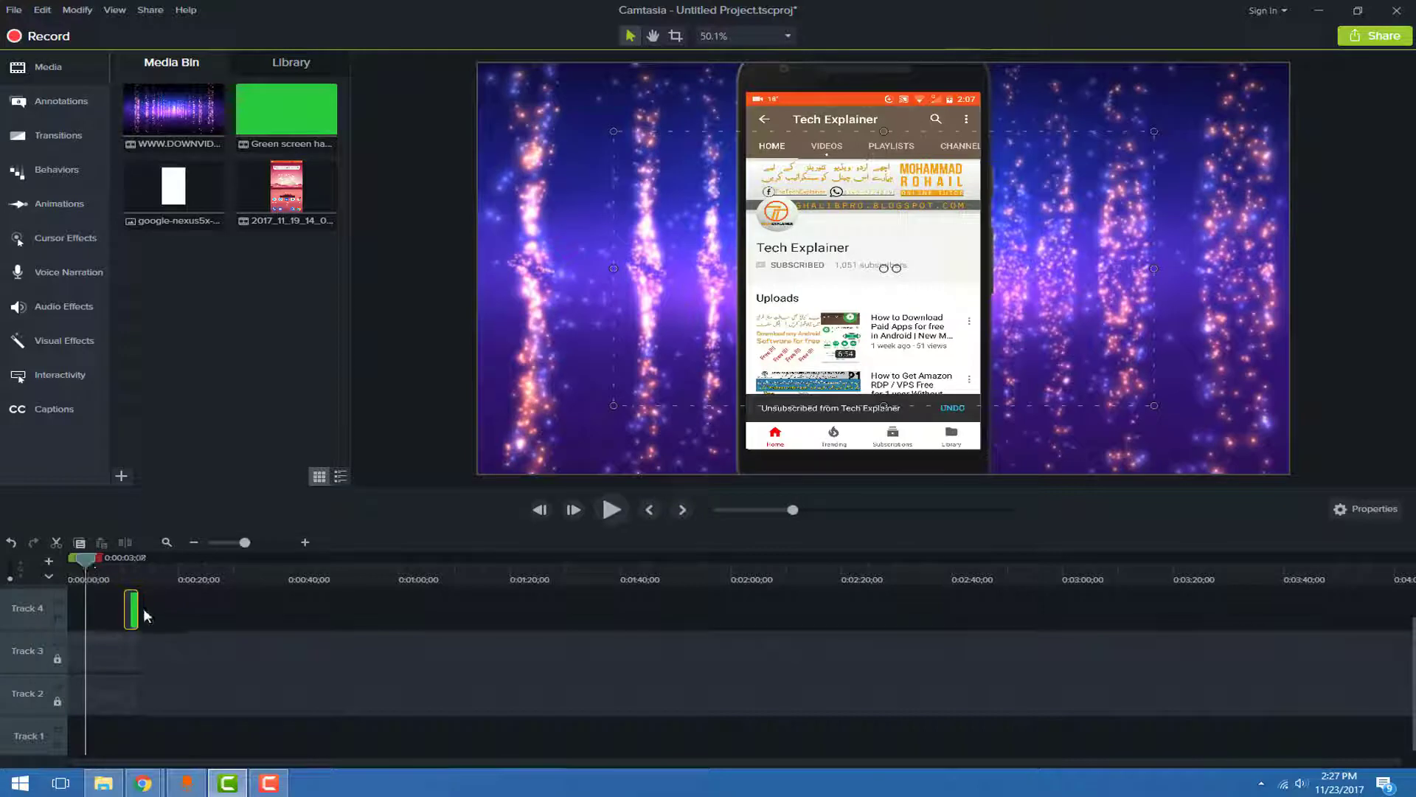
left_click(132, 614)
left_click_drag(133, 615, 95, 613)
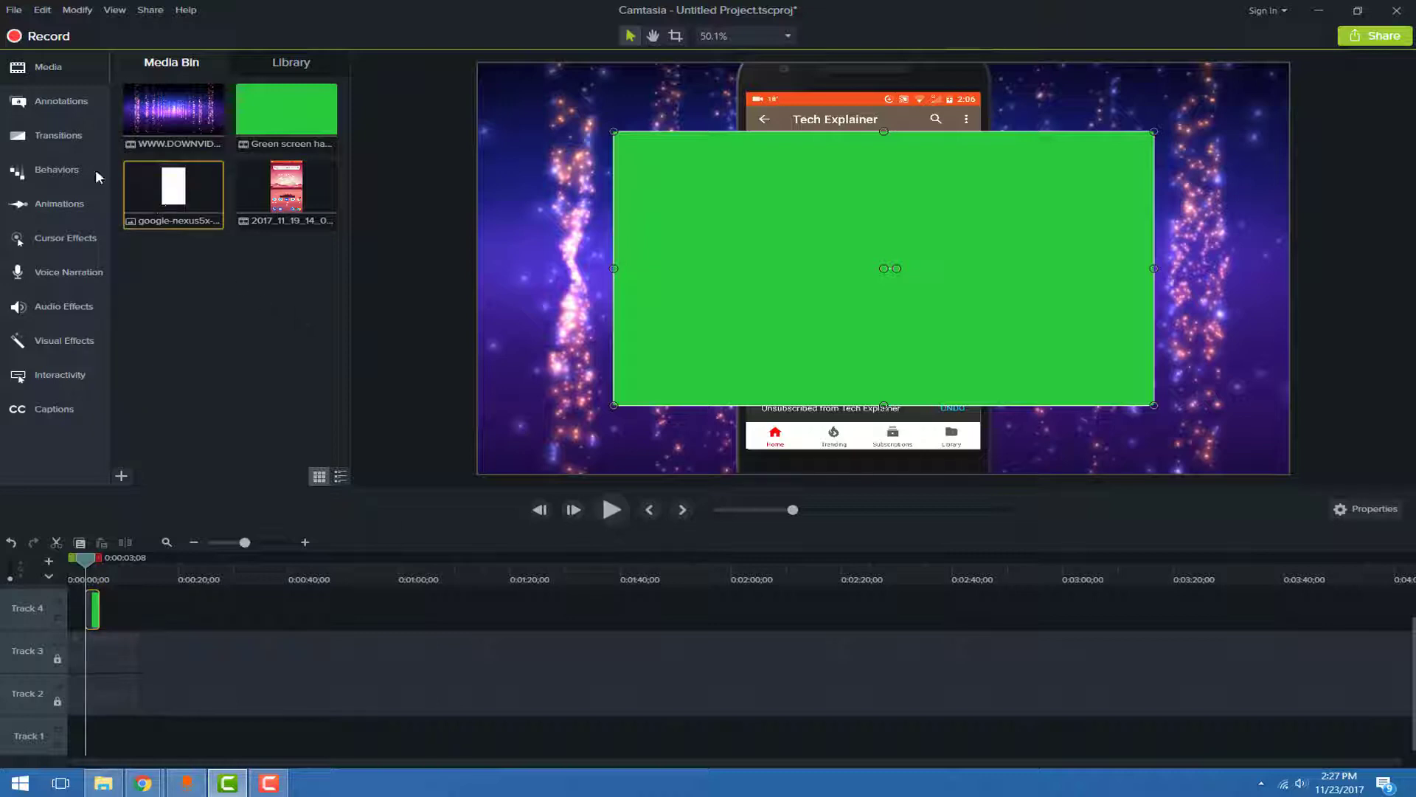
Step: Apply the Remove a Color effect to the hand clip, with green removed at 68% tolerance and 15% softness
left_click(73, 334)
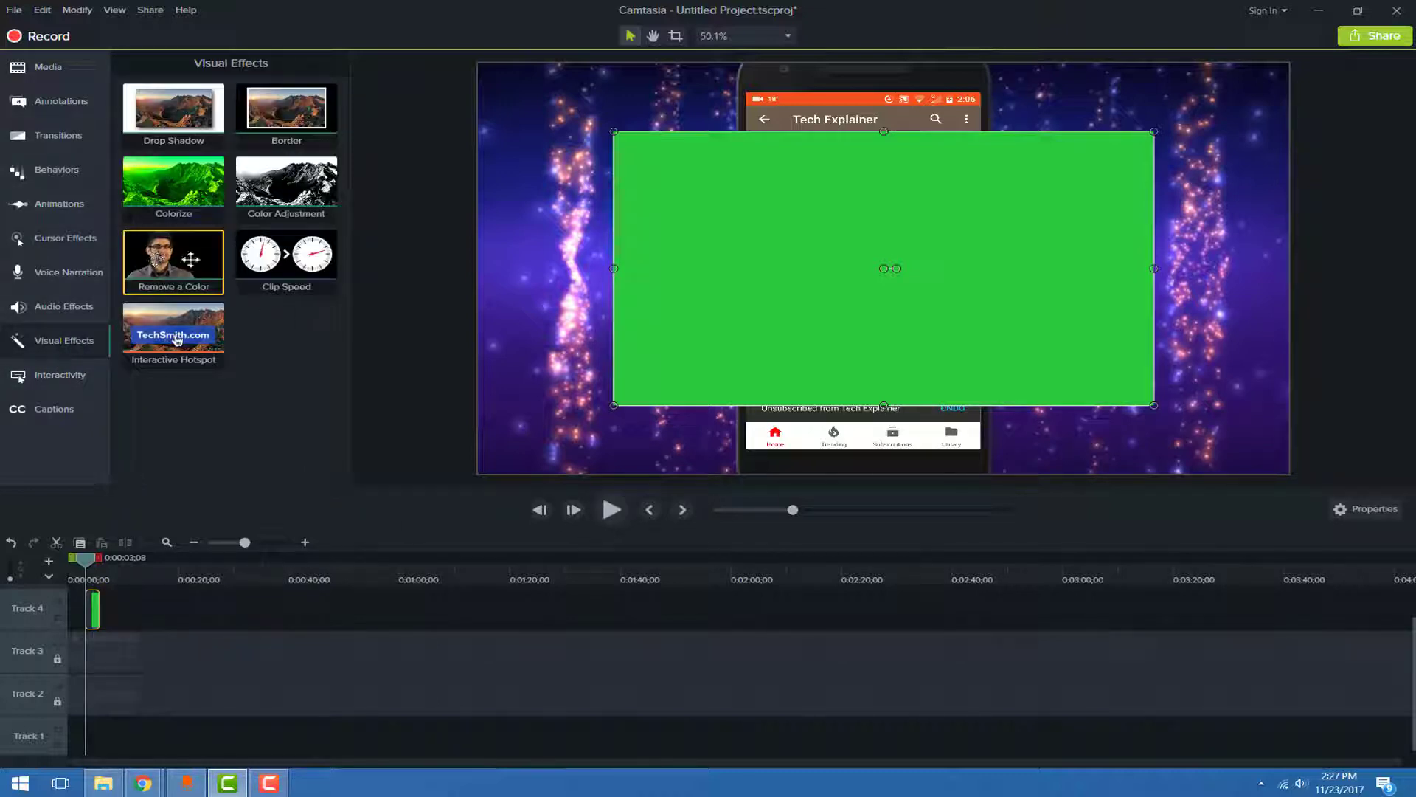
left_click_drag(190, 259, 99, 603)
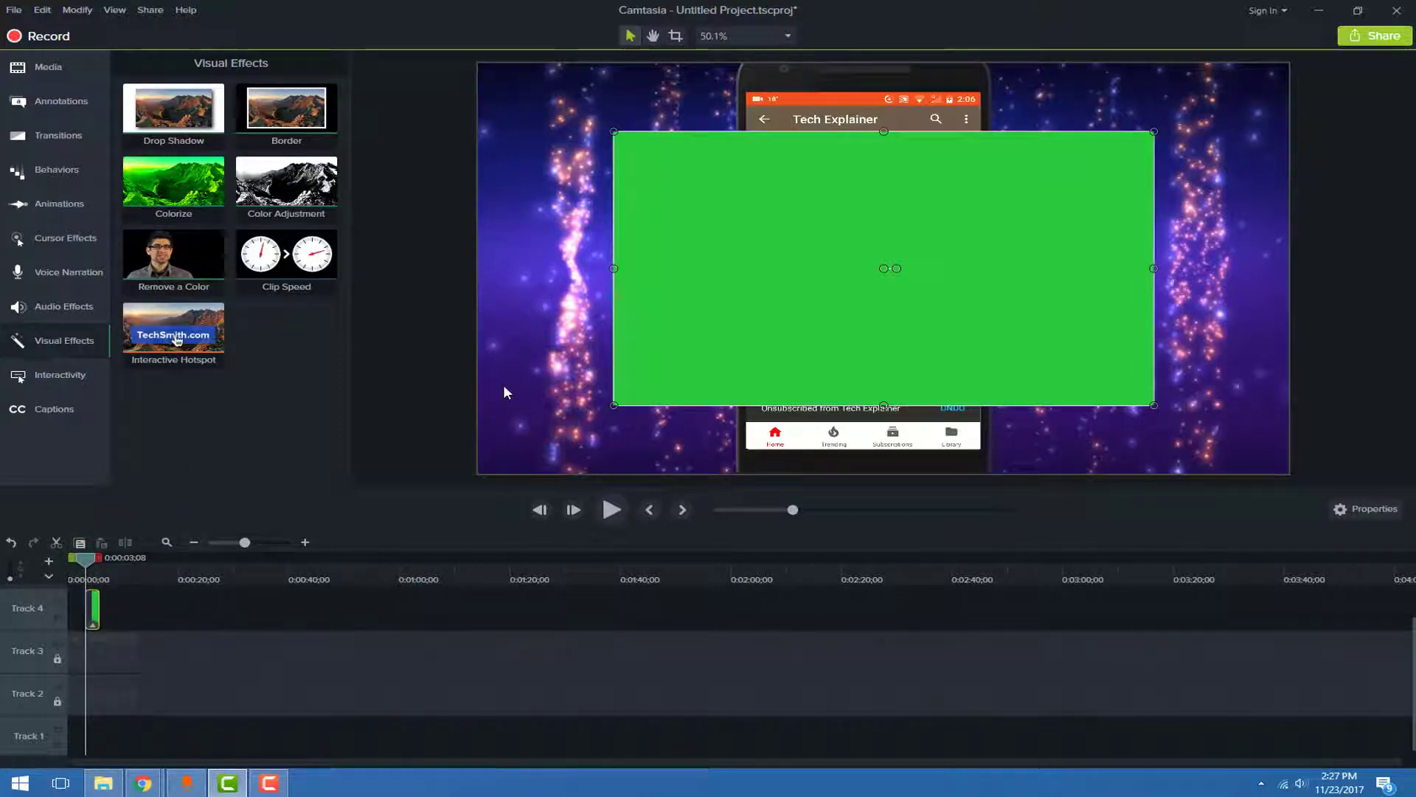
left_click(1367, 508)
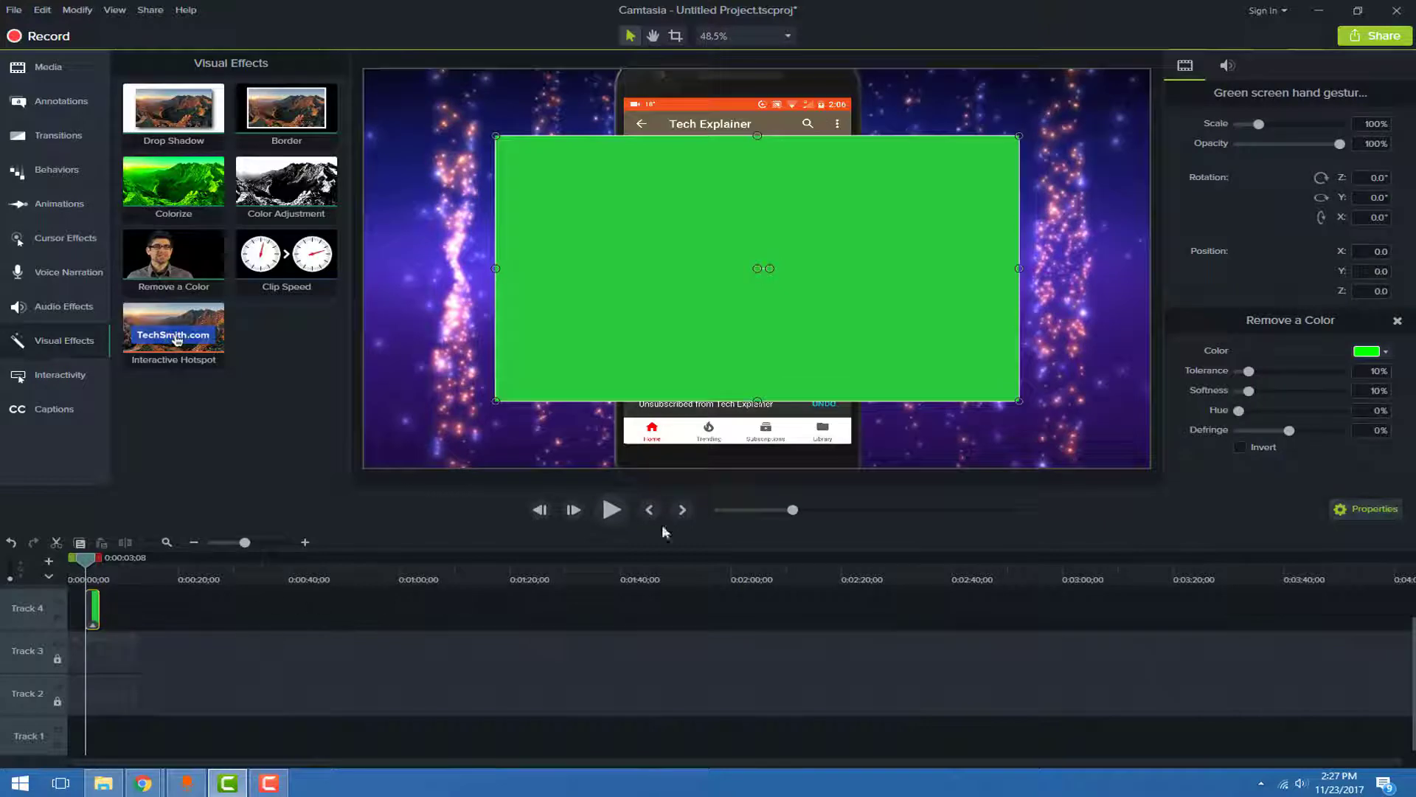
left_click(613, 510)
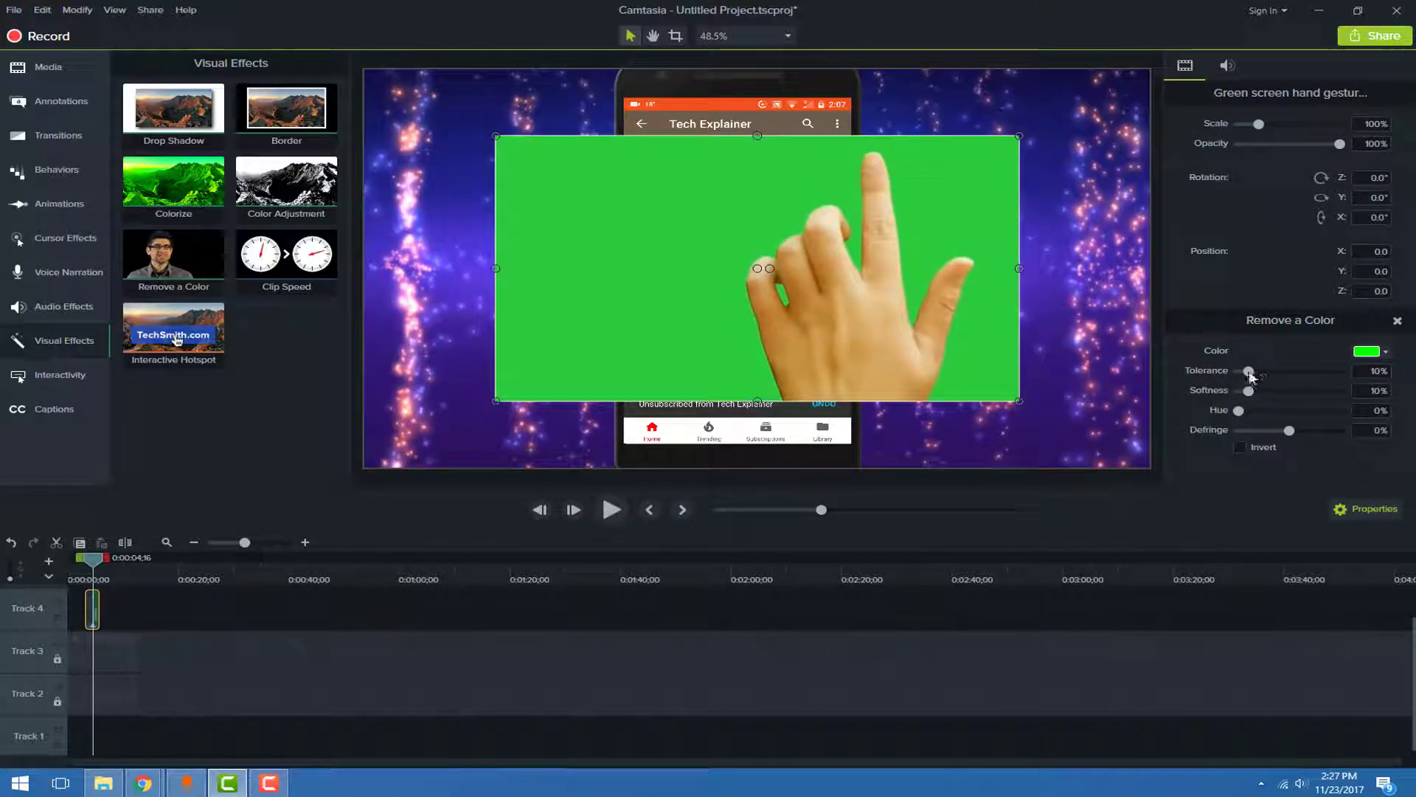
mouse_move(1271, 377)
left_mouse_down()
mouse_move(1308, 377)
mouse_move(1255, 389)
left_mouse_up()
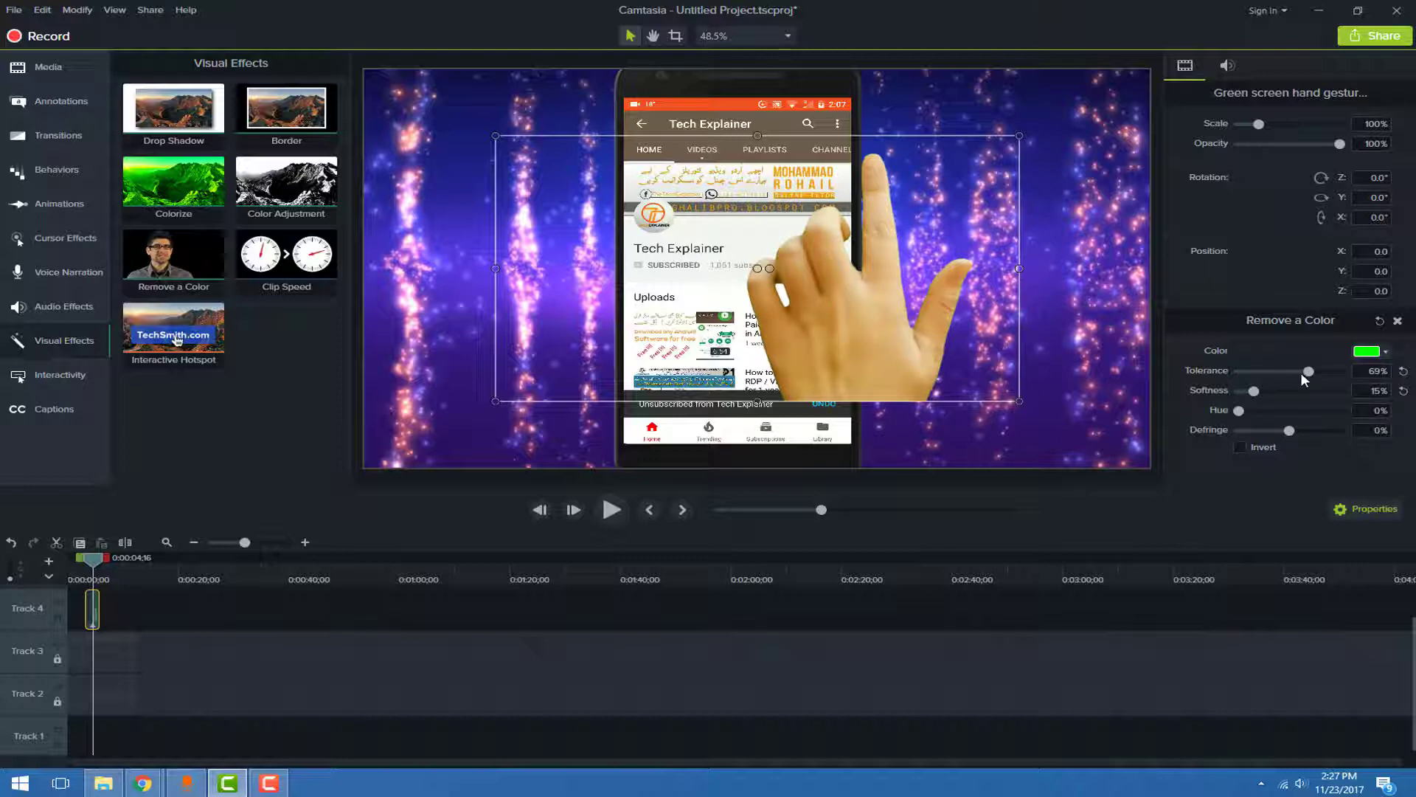
left_click_drag(1320, 372, 1314, 372)
Step: Scale the hand clip to 93.7% and position it at X -464.4, Y -233.9, with the fingertip on the Subscribe button
left_click_drag(861, 346, 690, 408)
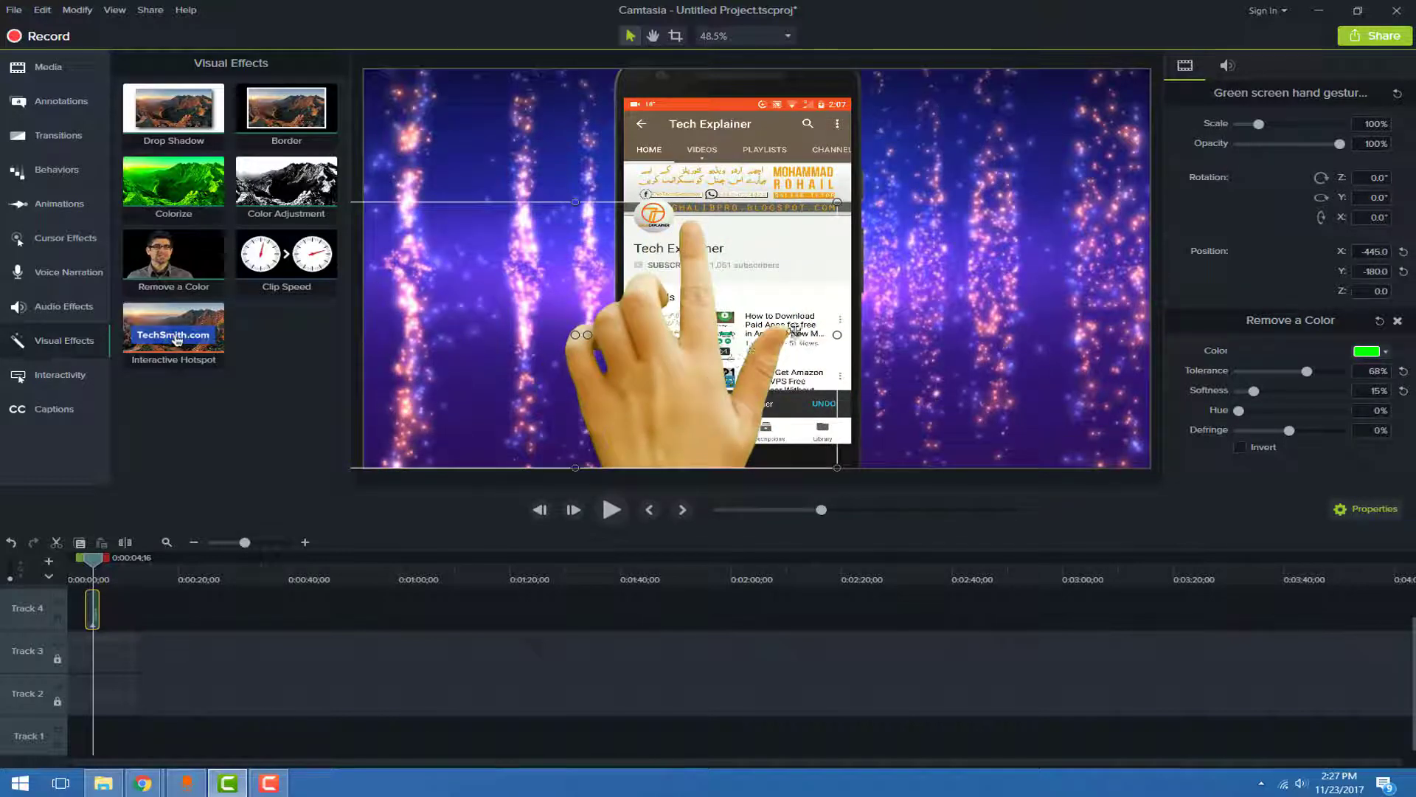
left_click_drag(836, 201, 789, 245)
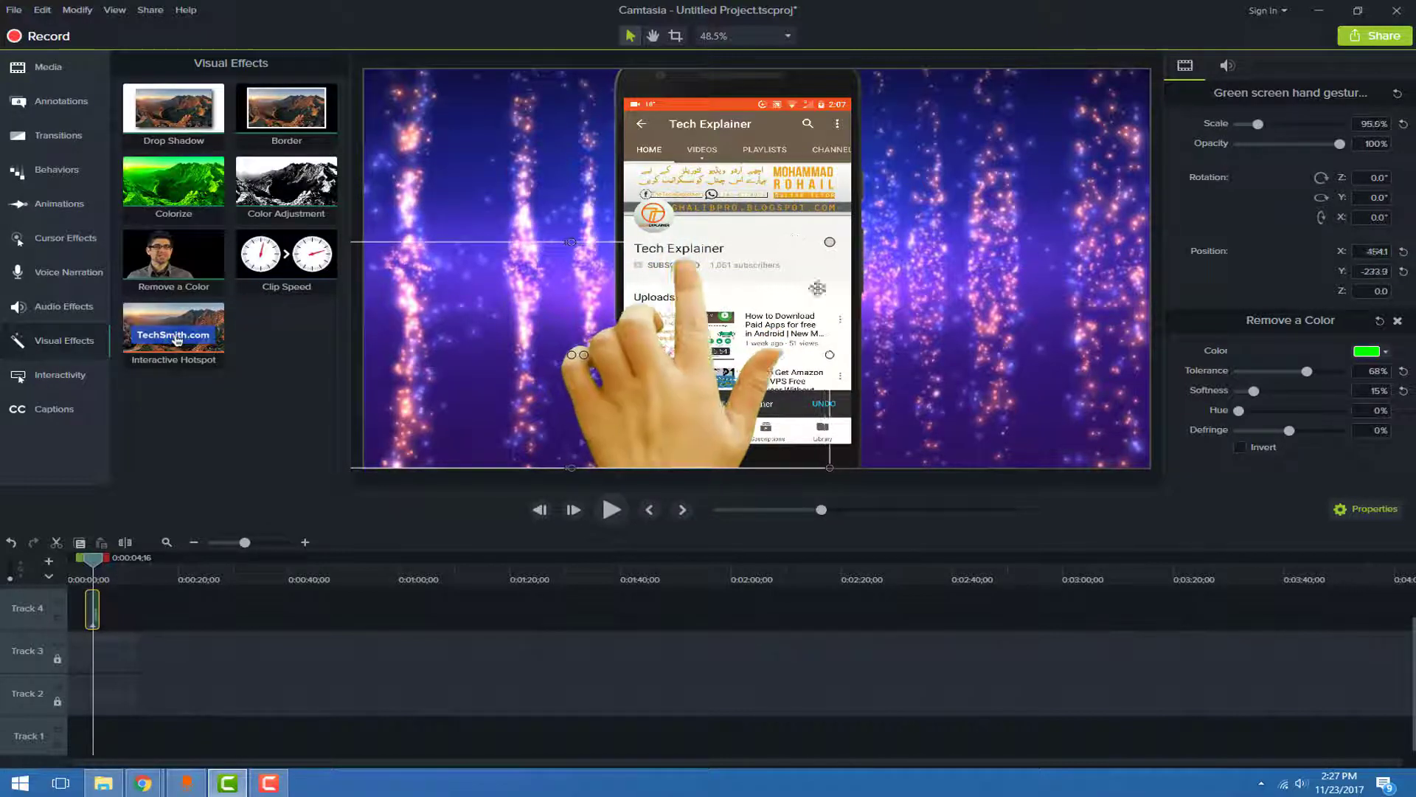
left_click_drag(816, 358, 804, 354)
left_click_drag(630, 384, 637, 384)
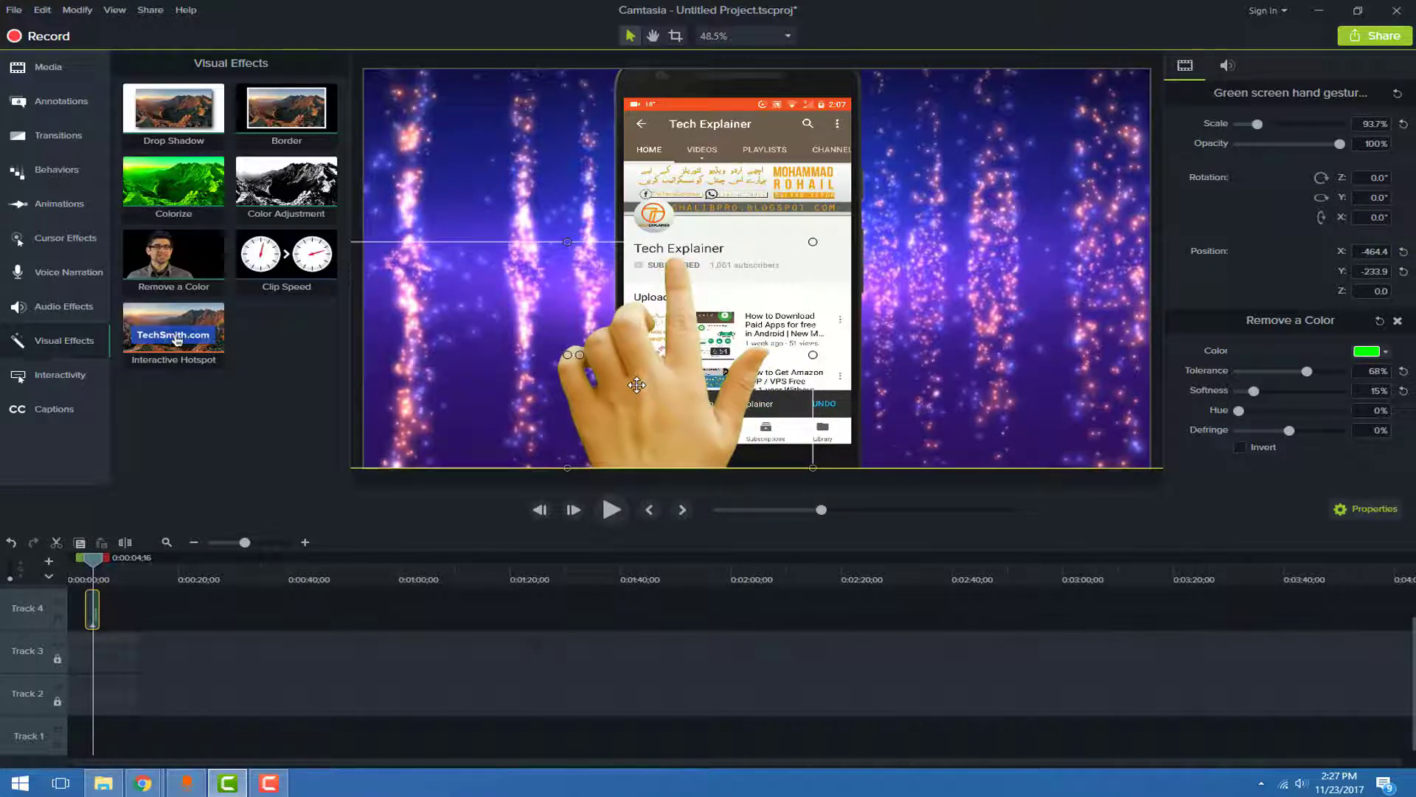
Step: Preview the hand's tap on Subscribe and move the hand clip earlier to start at 0:00:02;24
left_click_drag(94, 577, 77, 576)
left_click(602, 512)
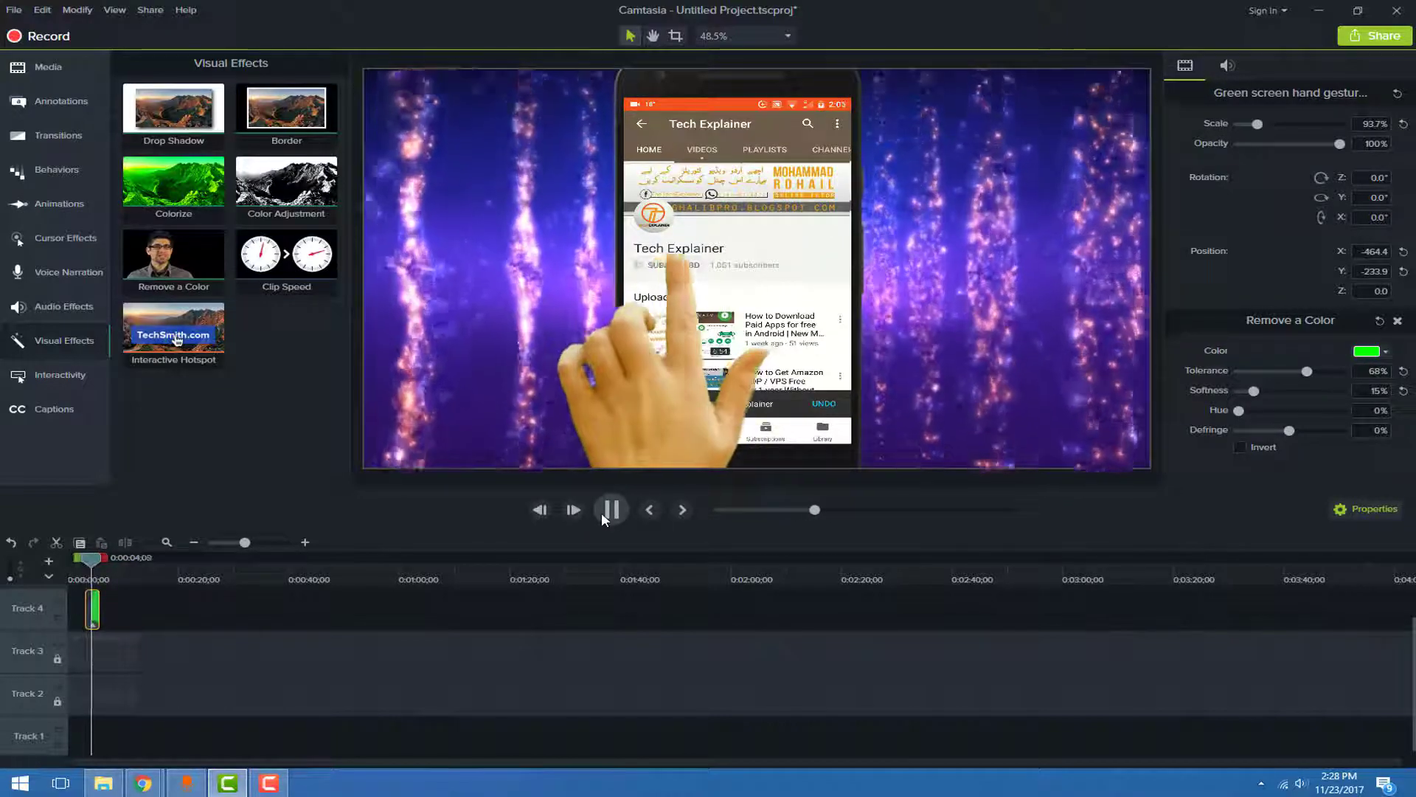
left_click(92, 609)
left_click_drag(95, 566, 82, 568)
left_click(93, 610)
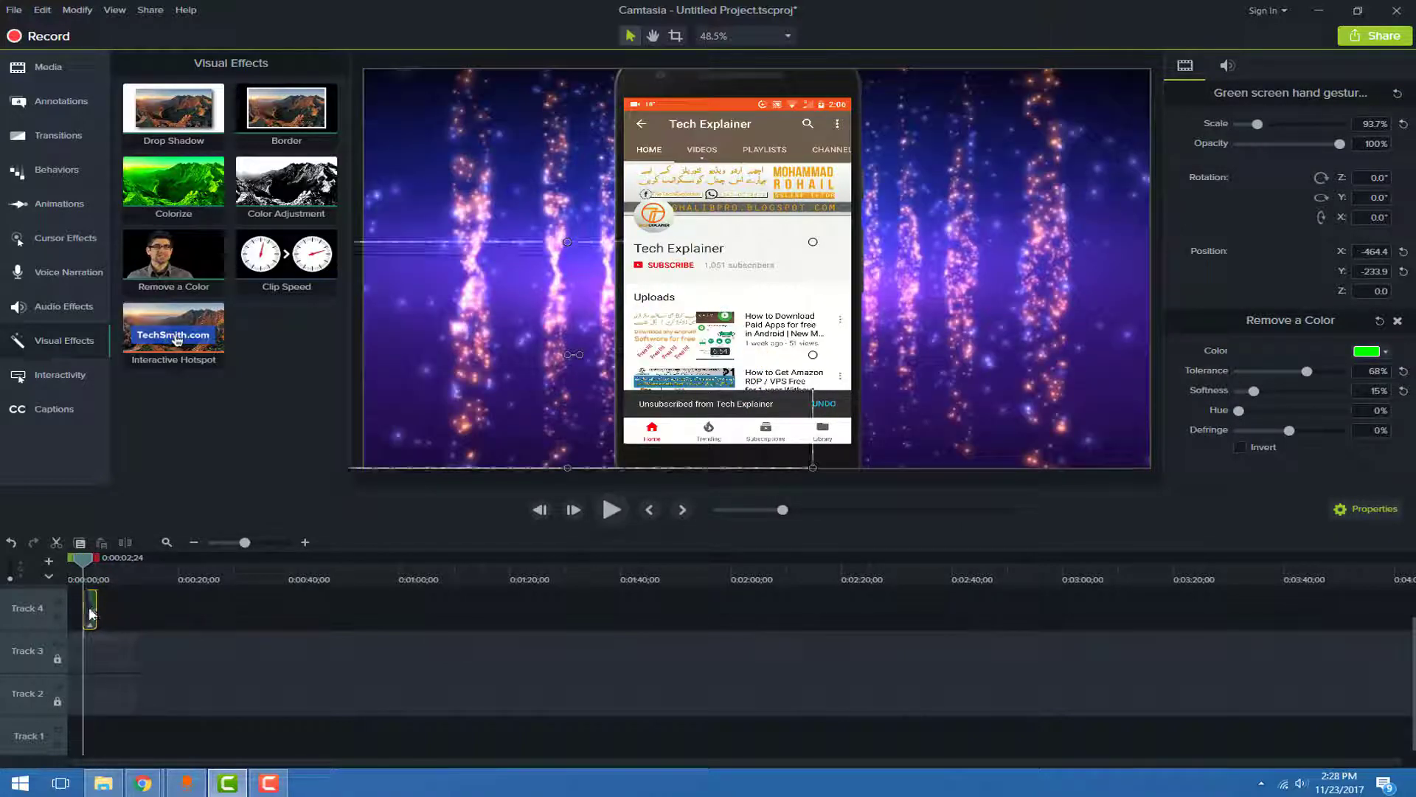
Step: Play through to the notification bell tap and paste a copy of the hand clip on Track 4 at 0:00:06;16
left_click(607, 517)
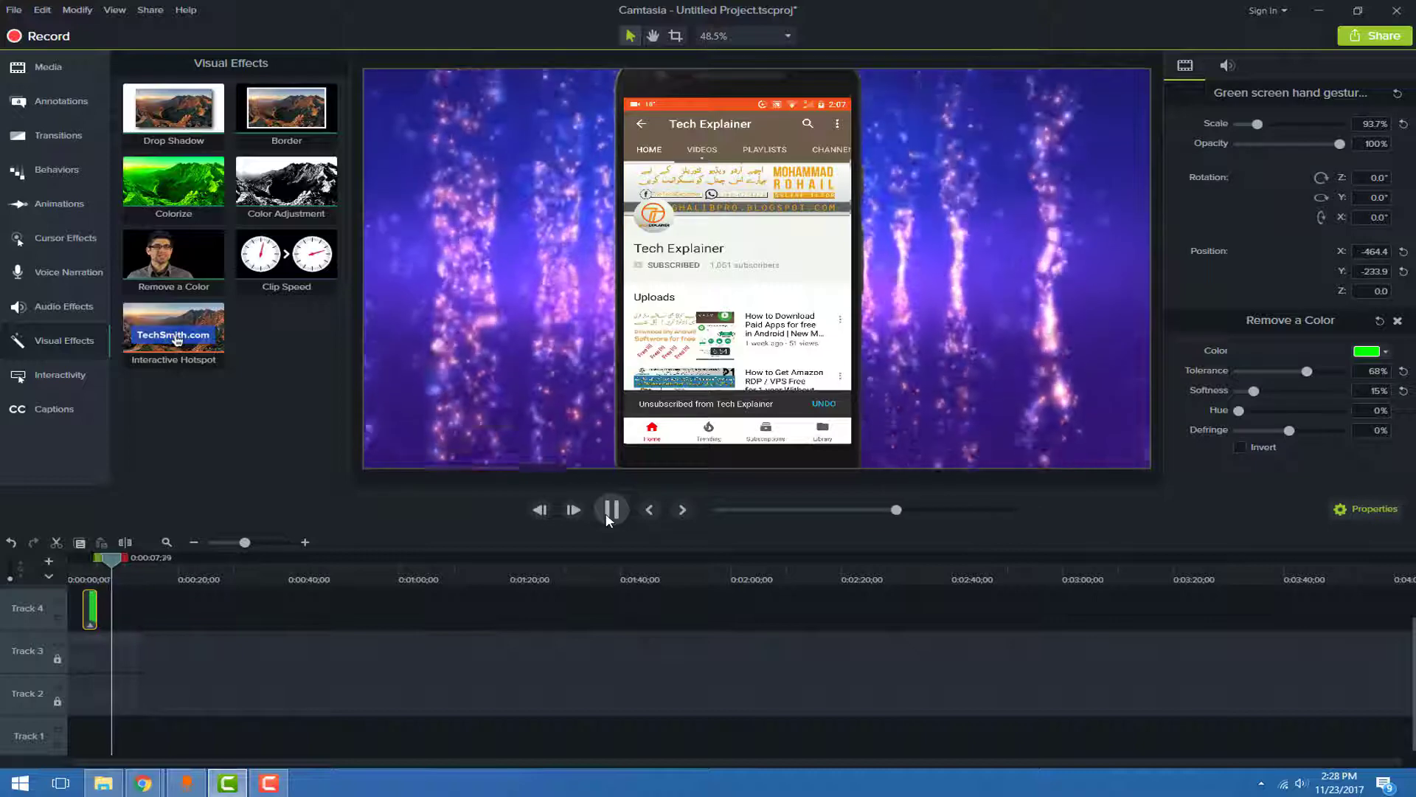
left_click(609, 514)
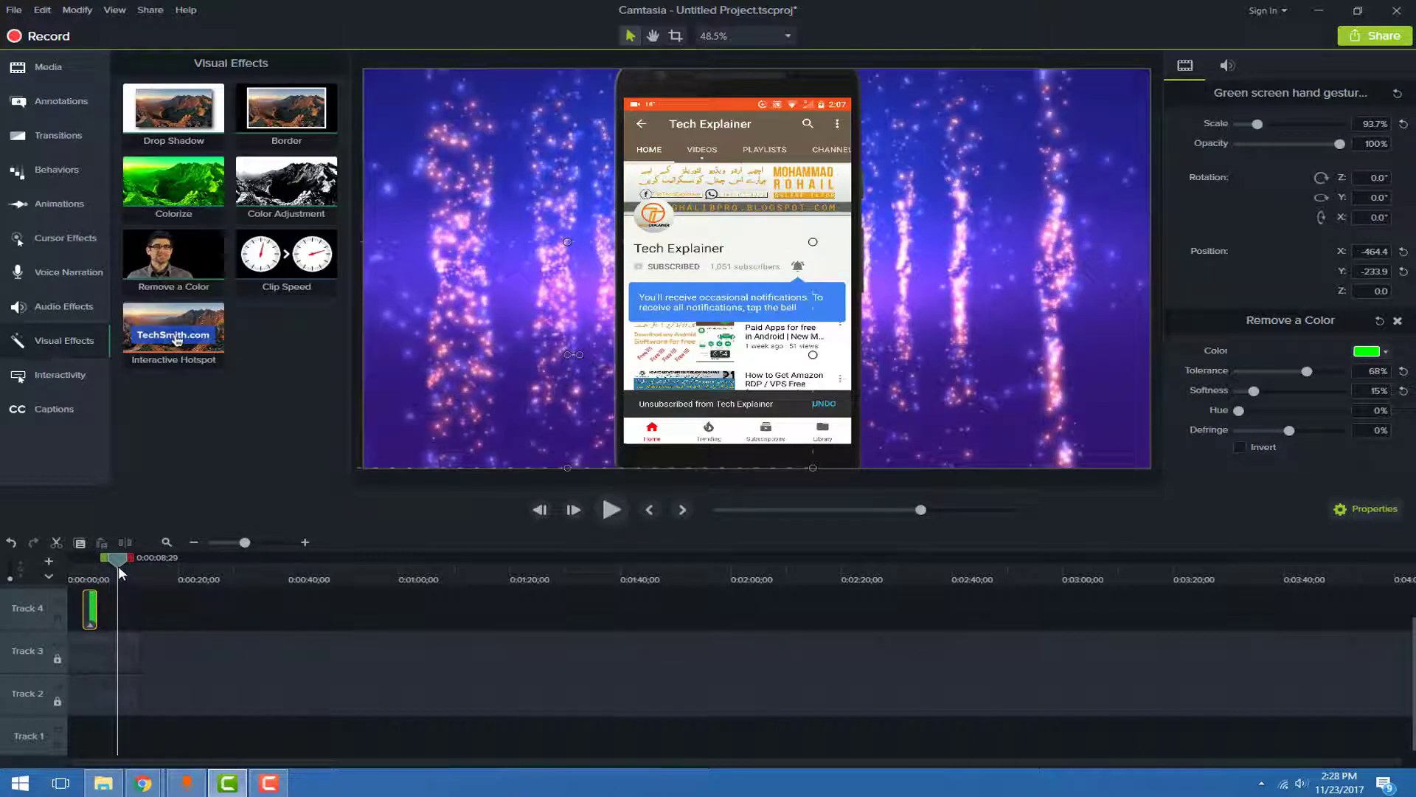
left_click_drag(118, 567, 104, 566)
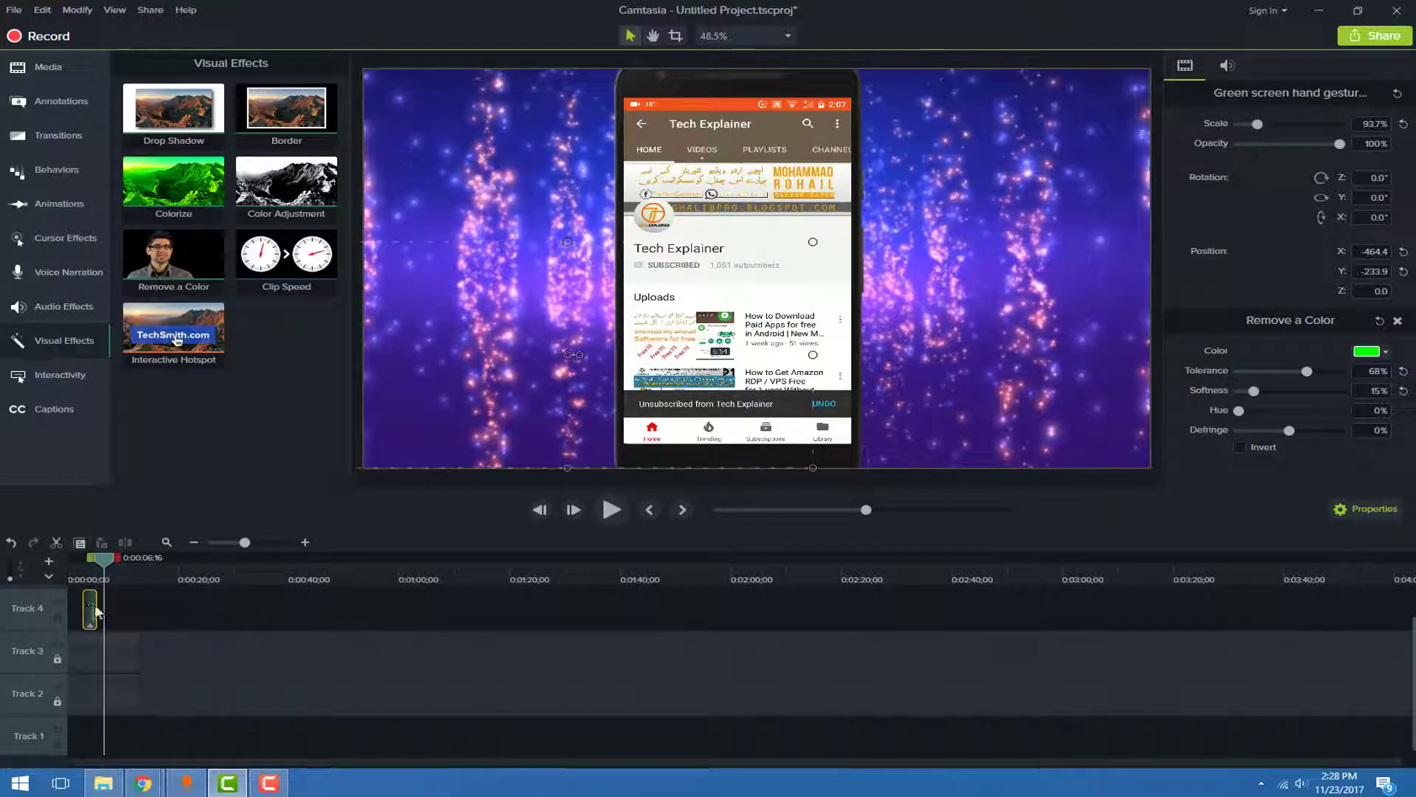
key("ctrl+v")
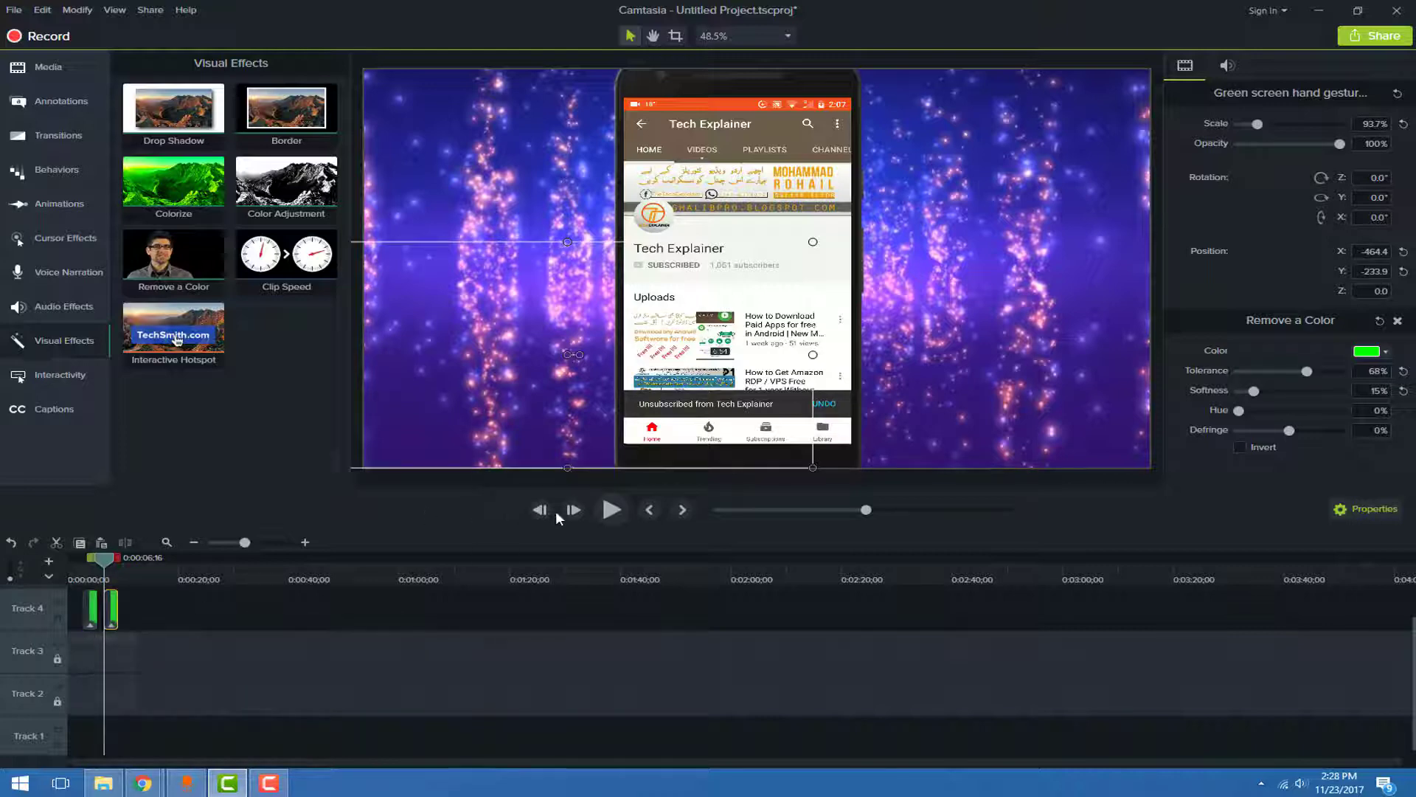
Step: Move the copied hand clip sideways to X -182.2 for the notification bell tap and play it back
left_click_drag(509, 364, 655, 363)
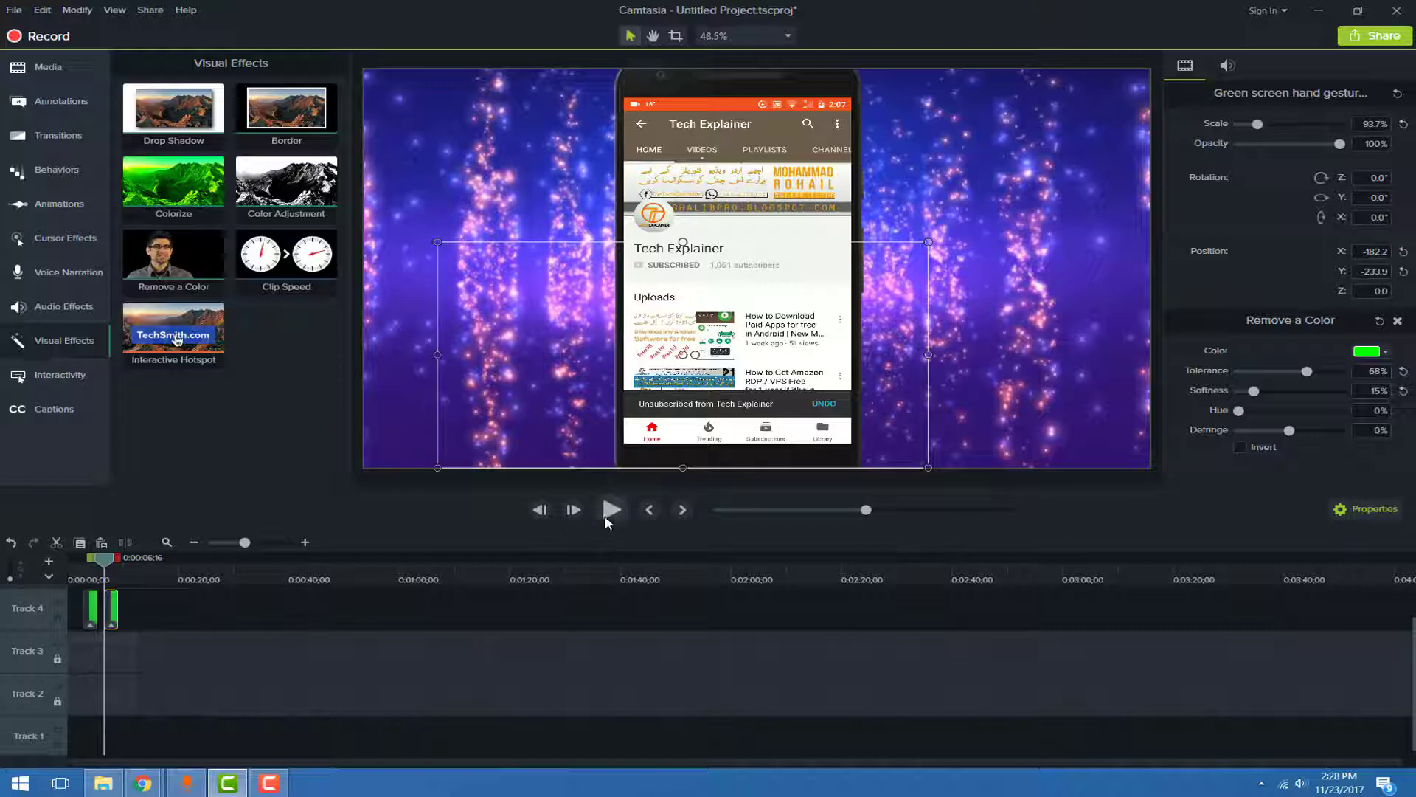
left_click(610, 510)
left_click(602, 511)
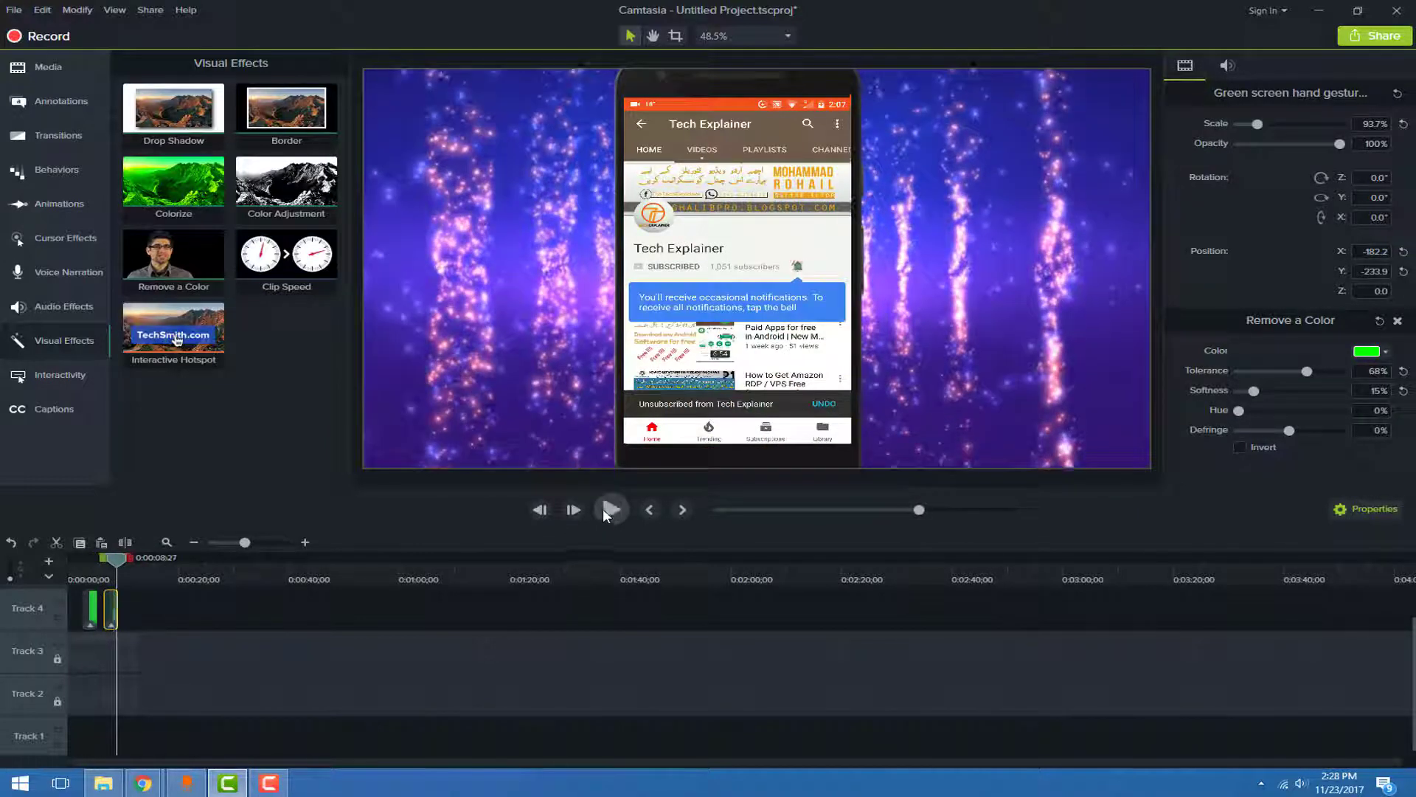
Step: Shift the copied hand clip slightly later on Track 4, replay the notification bell tap through the zoom-out, and rewind to the start
left_click(603, 509)
mouse_move(118, 566)
left_mouse_down()
mouse_move(111, 610)
mouse_move(107, 572)
left_mouse_up()
left_click(601, 515)
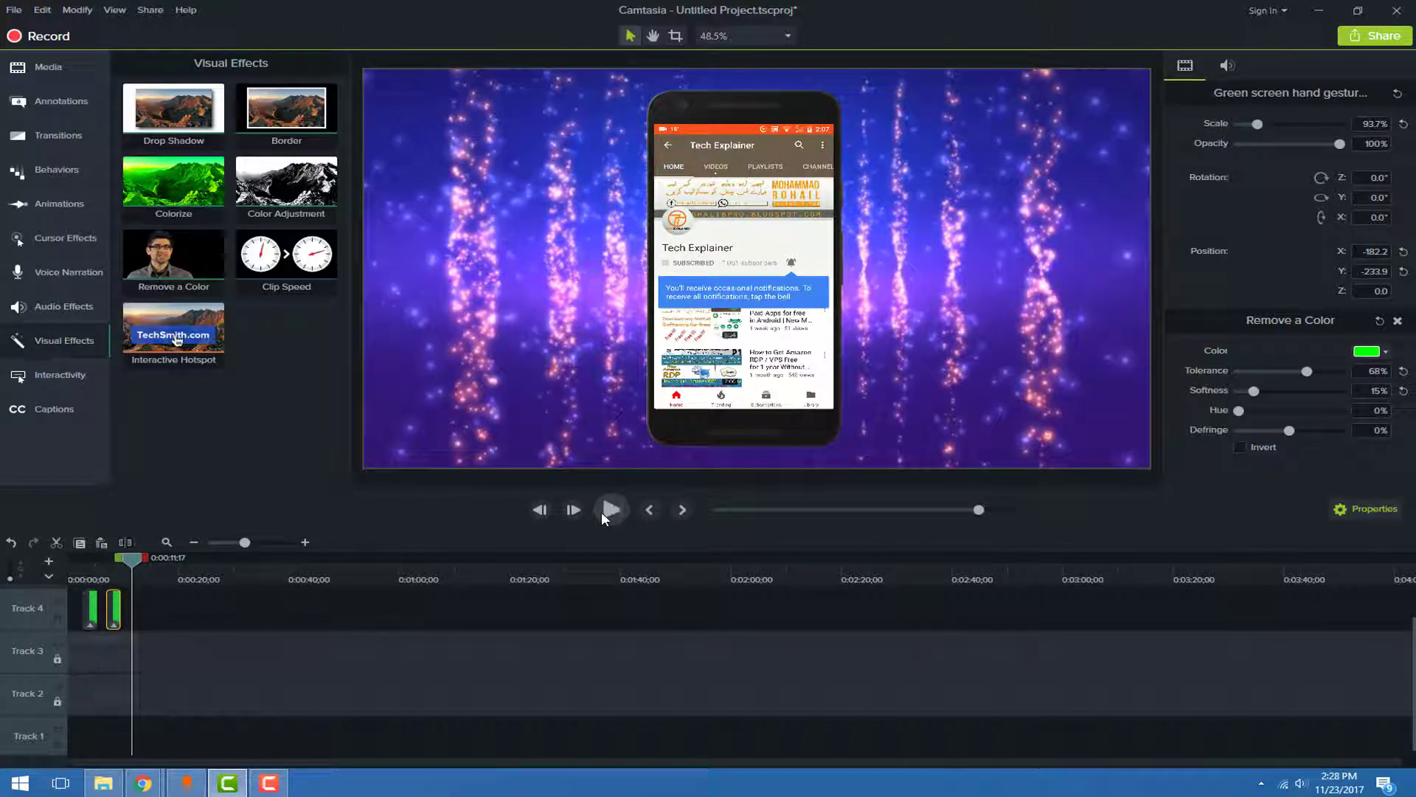
left_click(602, 511)
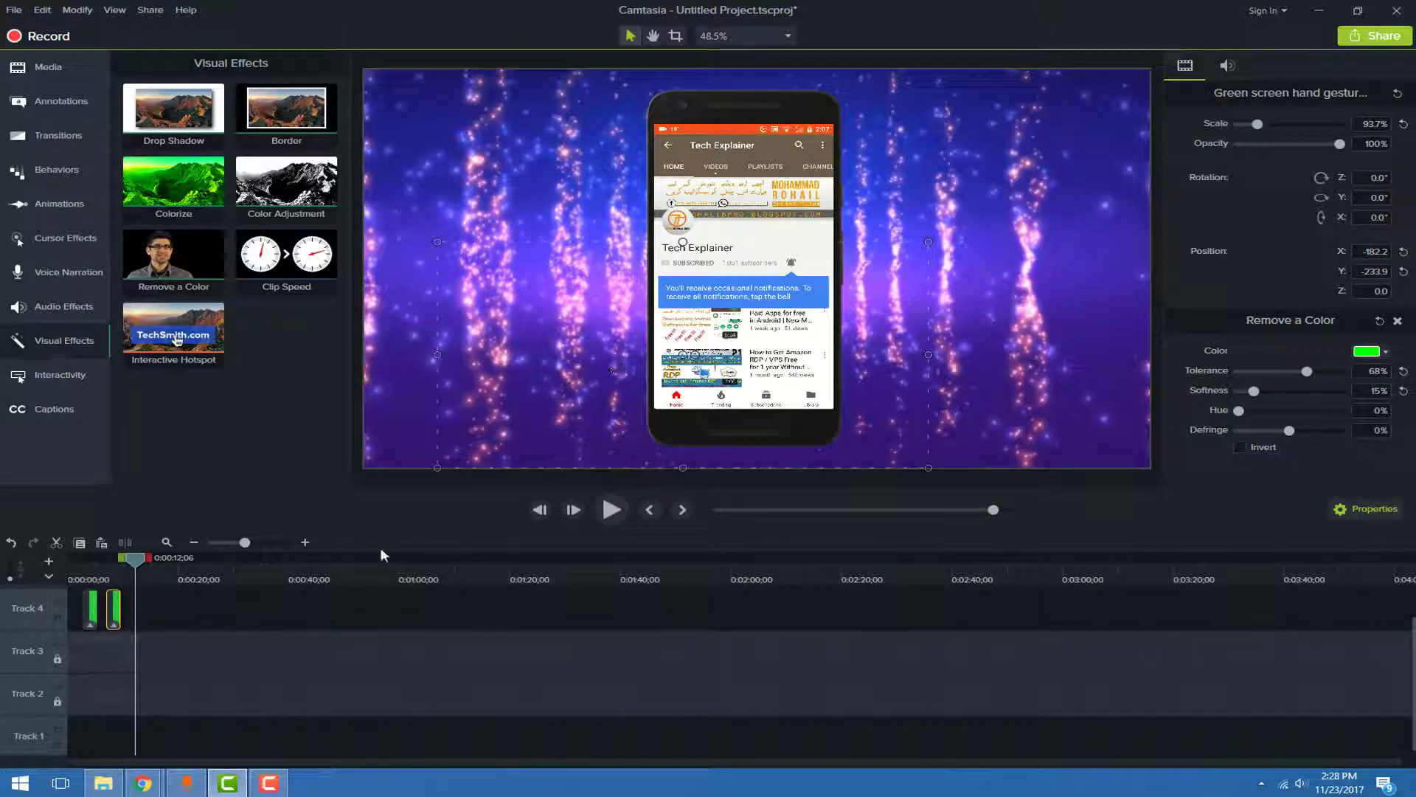
left_click_drag(140, 559, 78, 557)
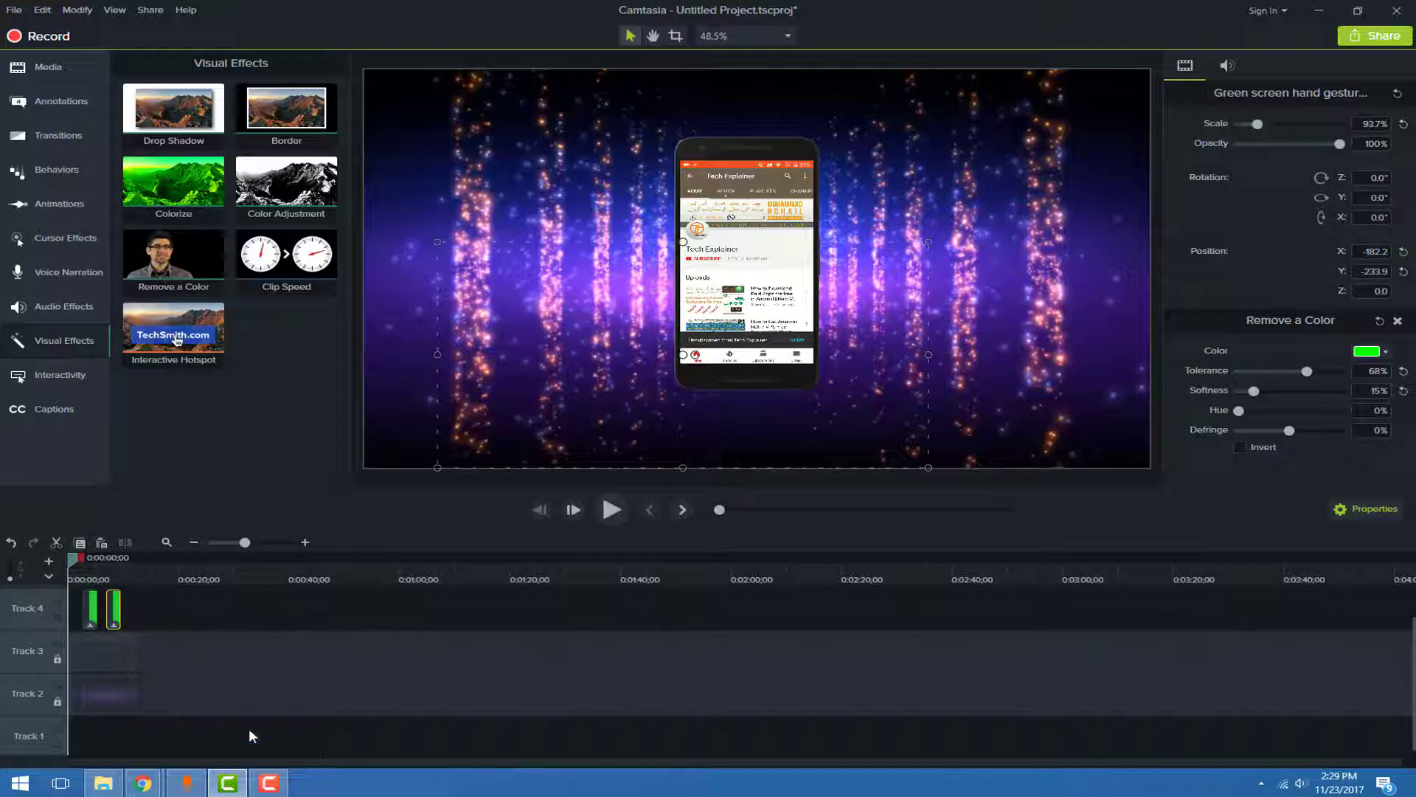
Step: Unlock Track 2 and Track 3 and select the background video clip on Track 2
left_click(58, 701)
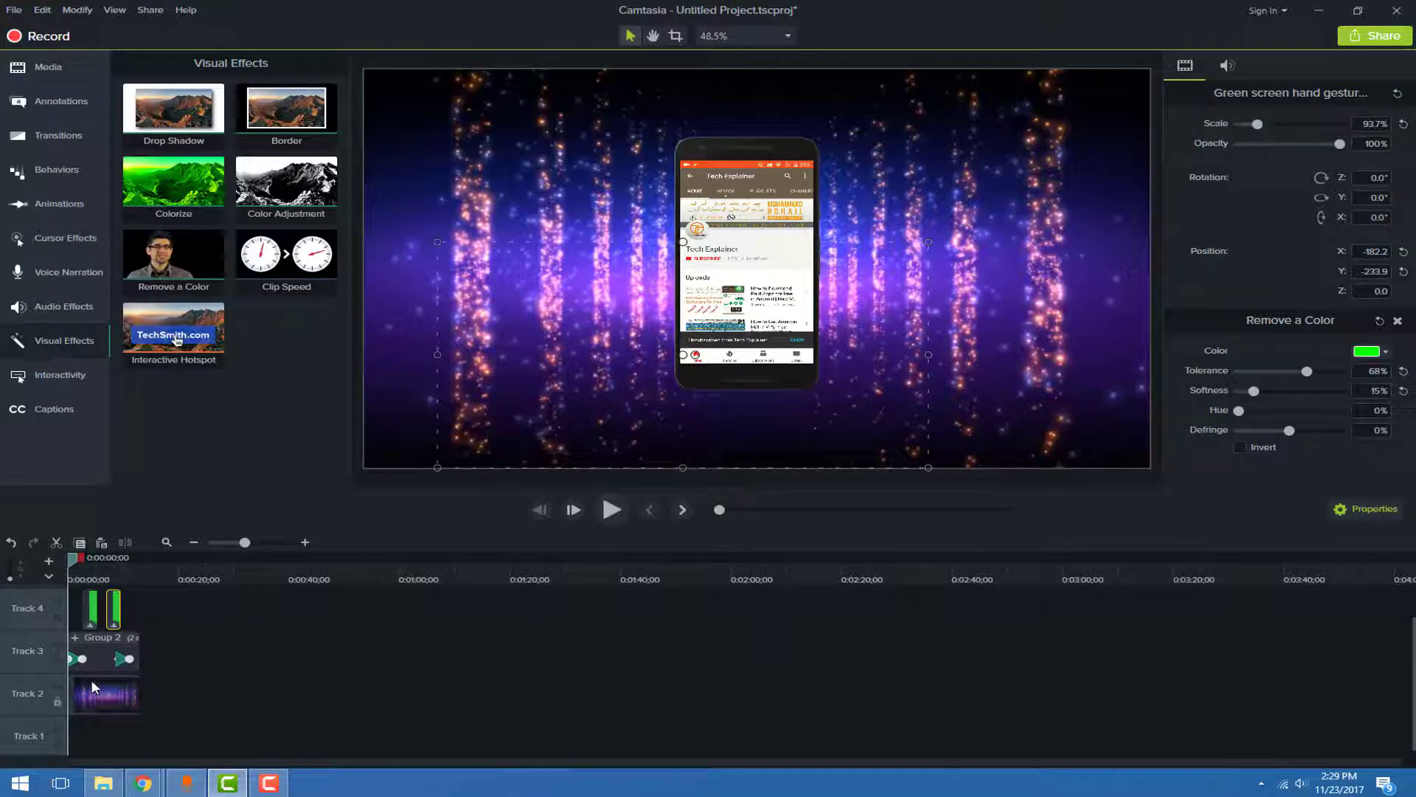
left_click(113, 704)
left_click(96, 661)
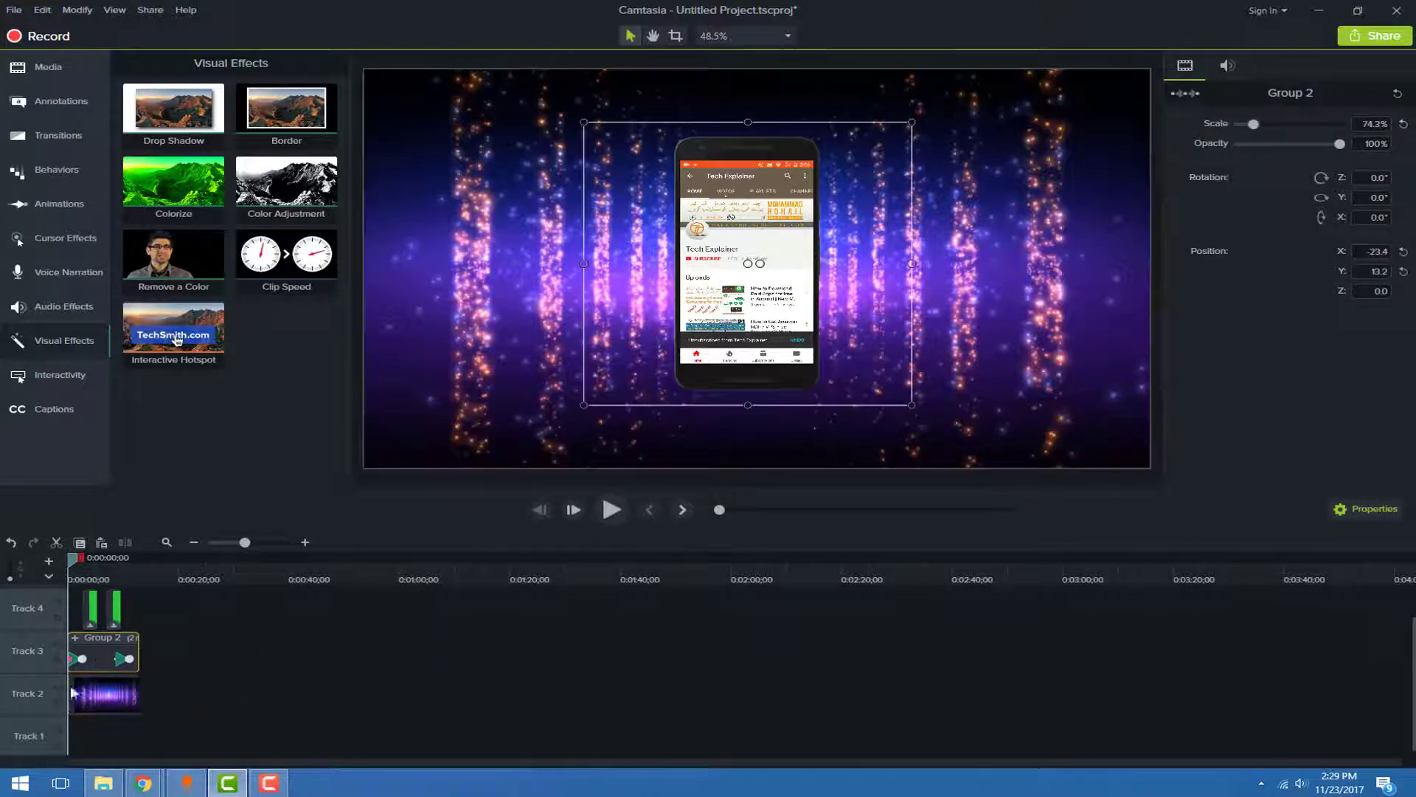
left_click(84, 700)
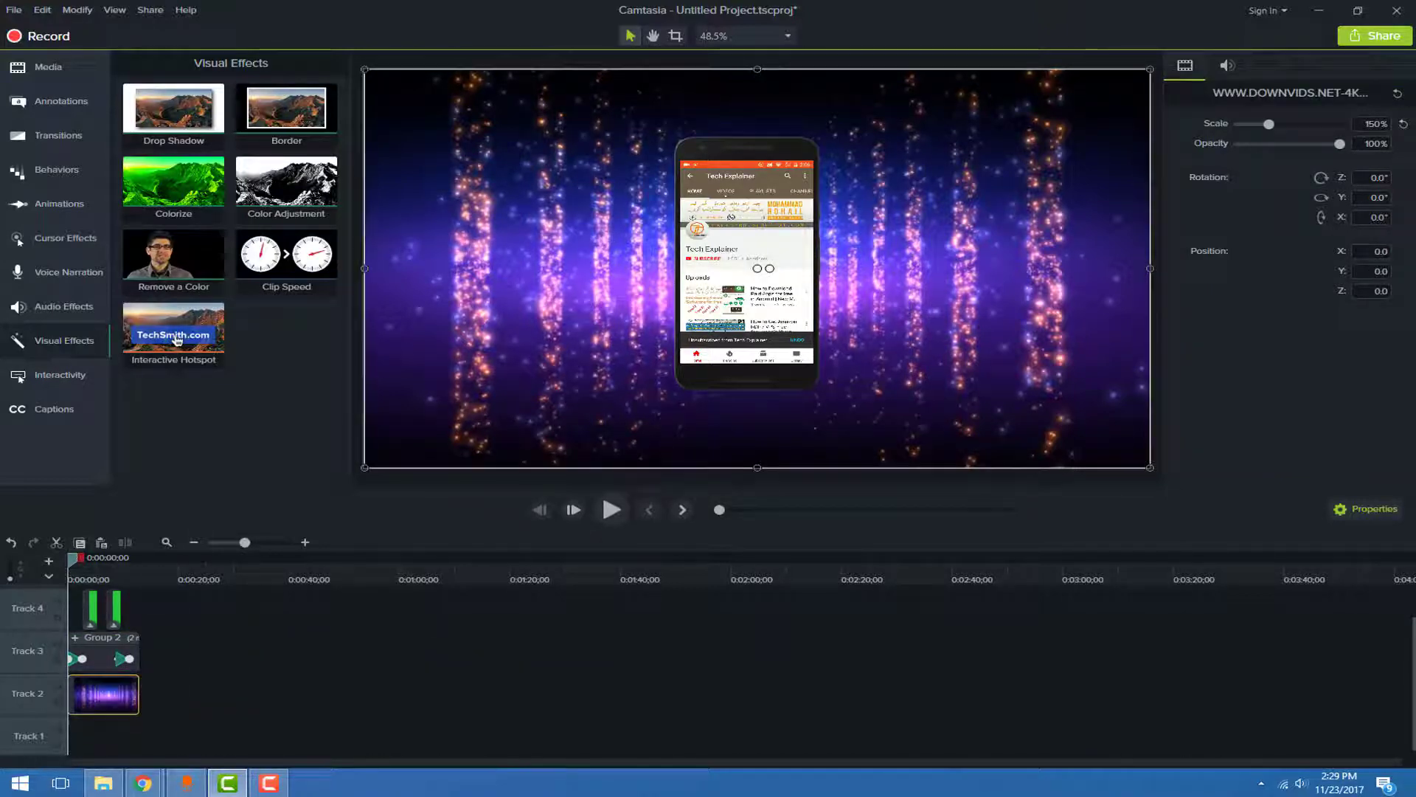
left_click(279, 783)
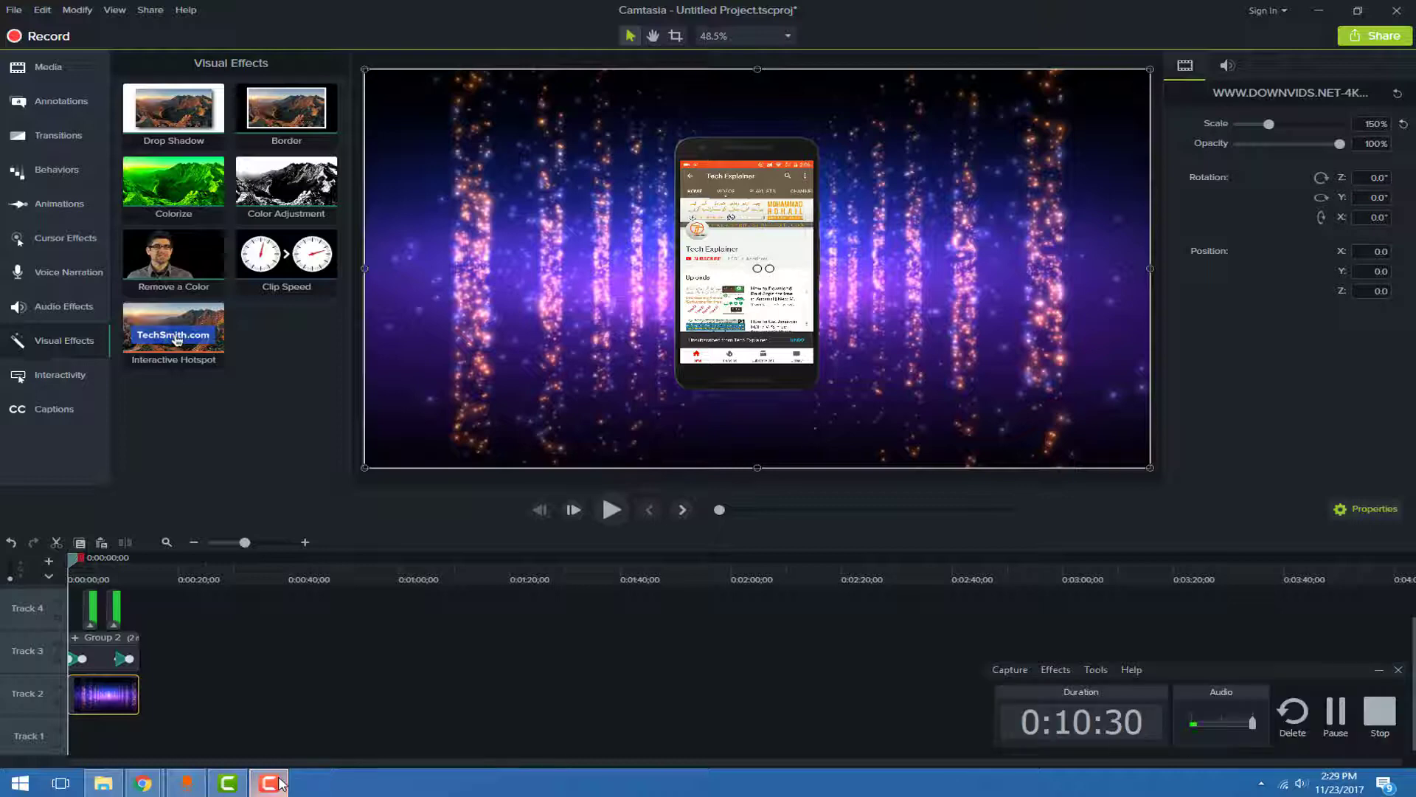
left_click(280, 785)
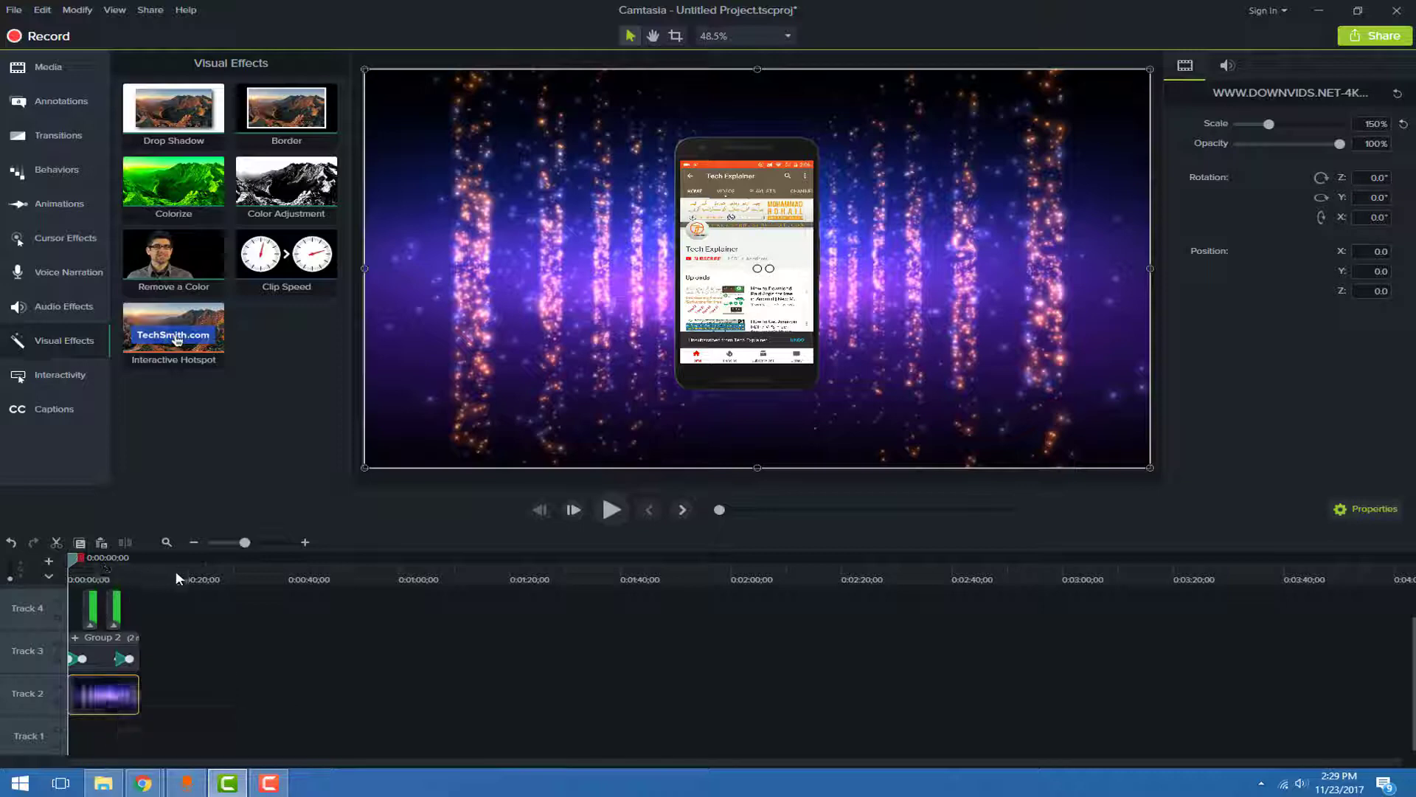
left_click(100, 649)
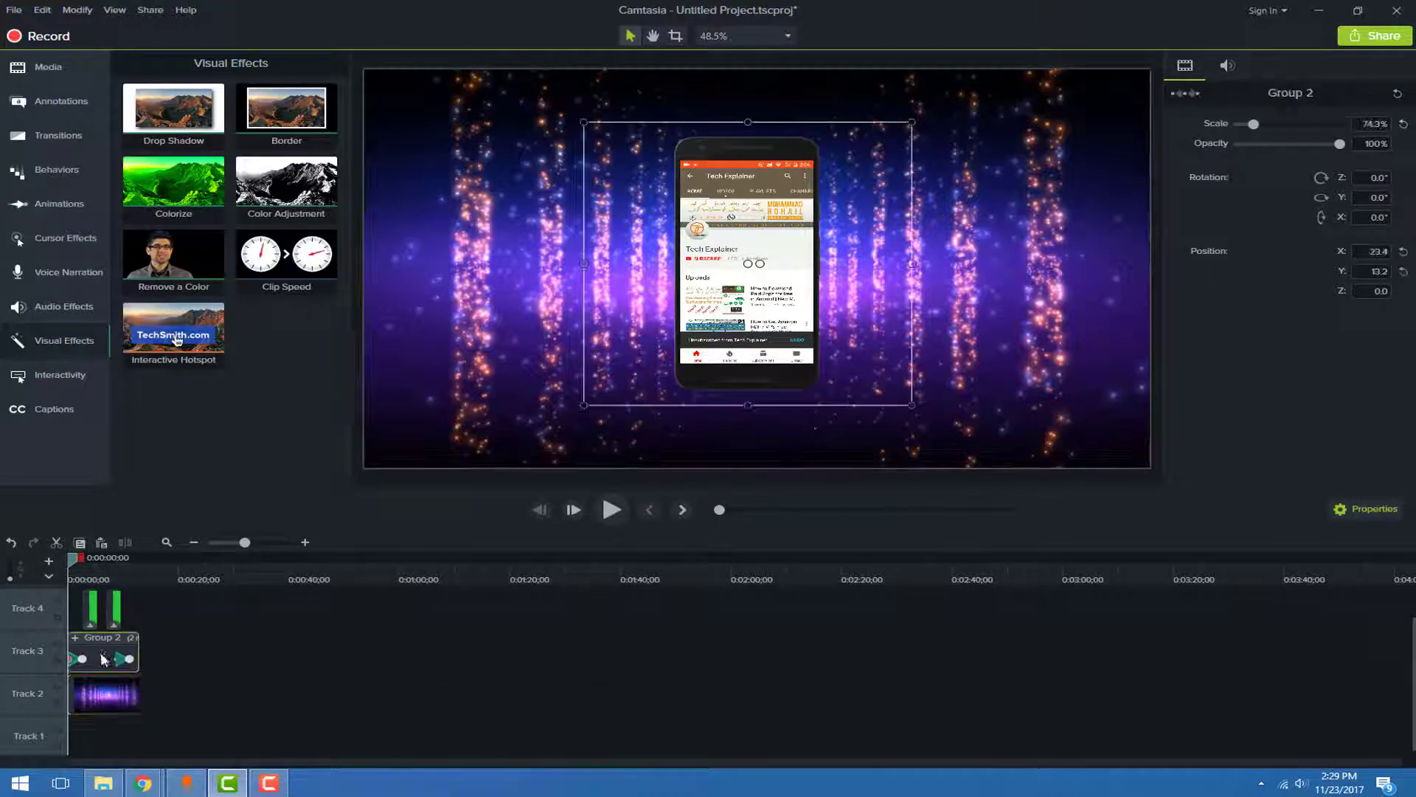
left_click(63, 306)
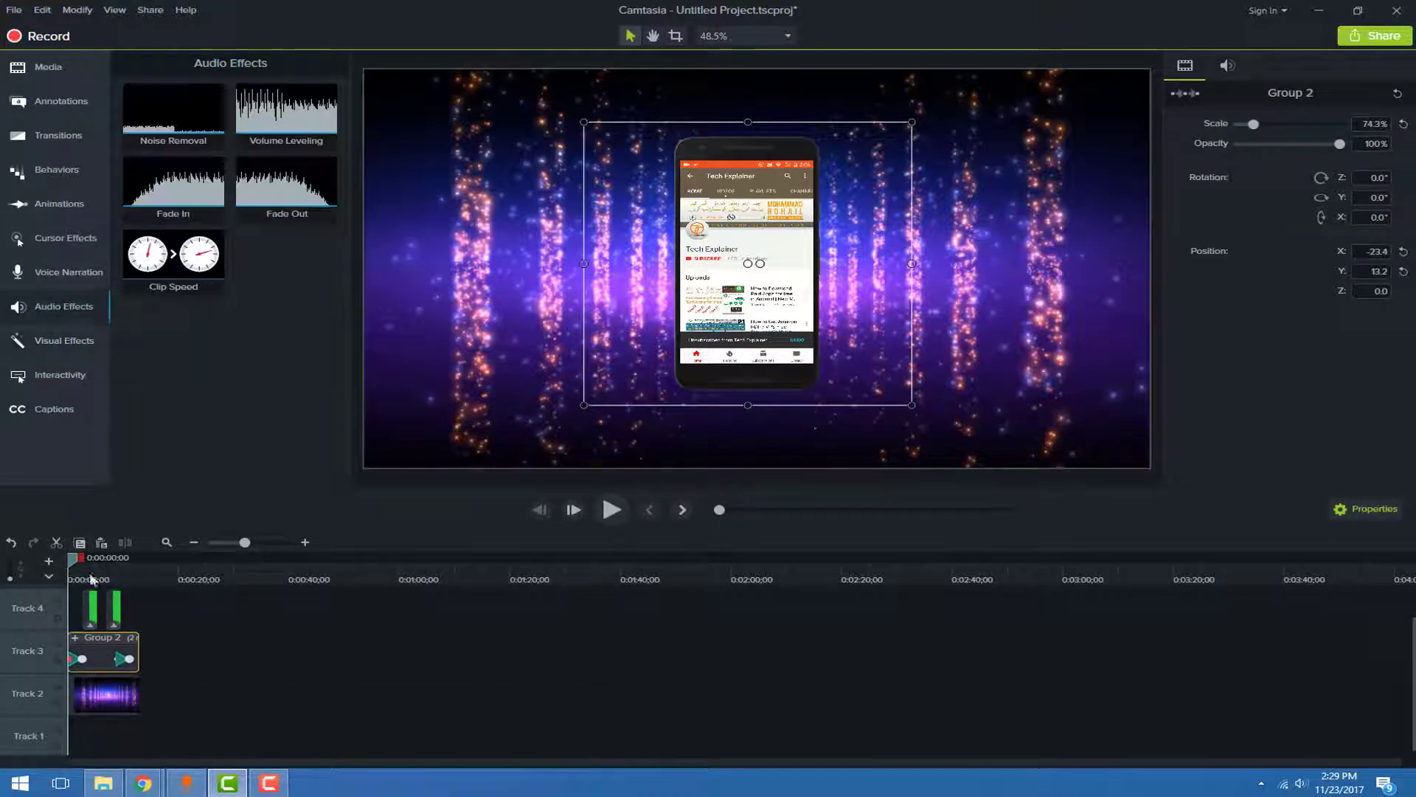
right_click(101, 652)
left_click(98, 648)
Step: Turn the system speaker volume down to 0
left_click(1301, 782)
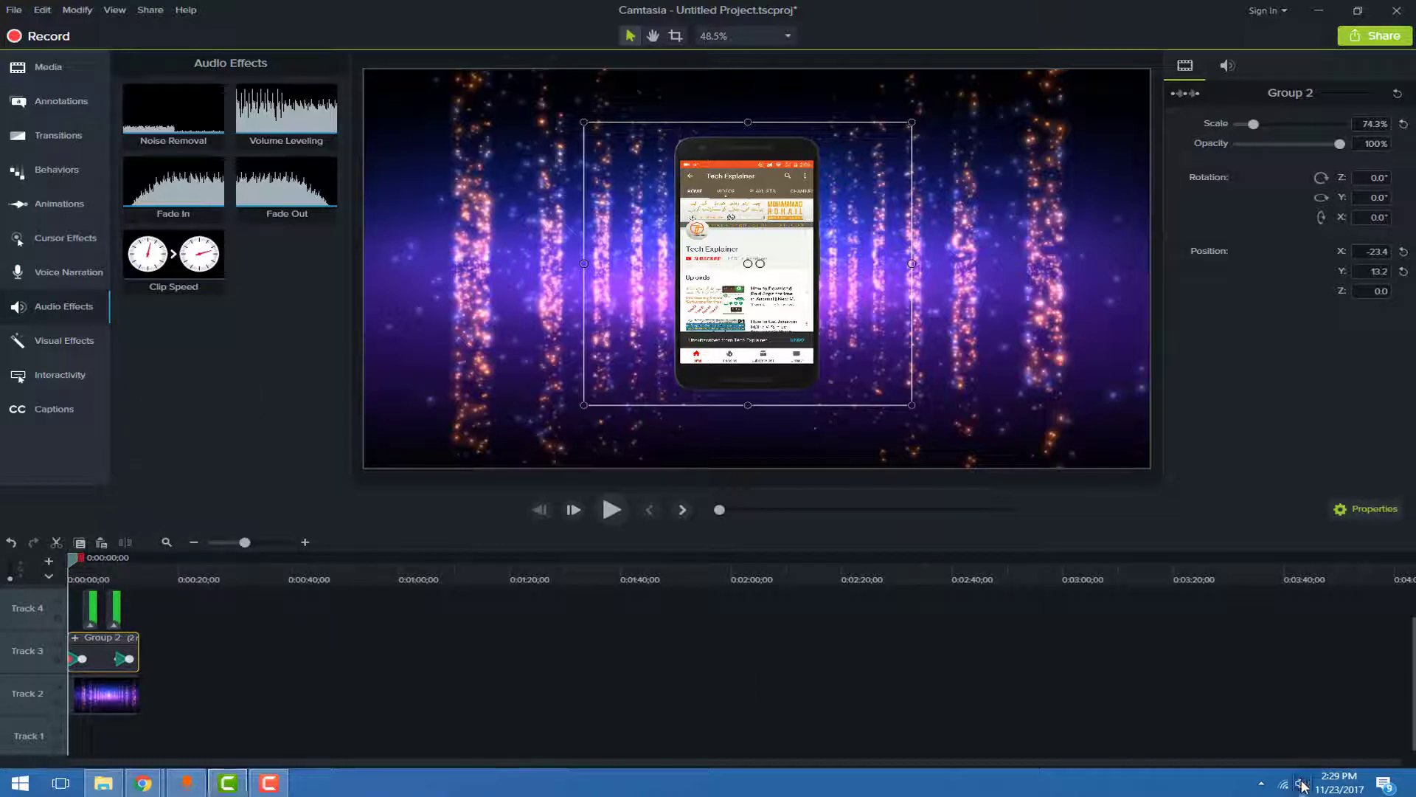
left_click_drag(1179, 746, 1121, 754)
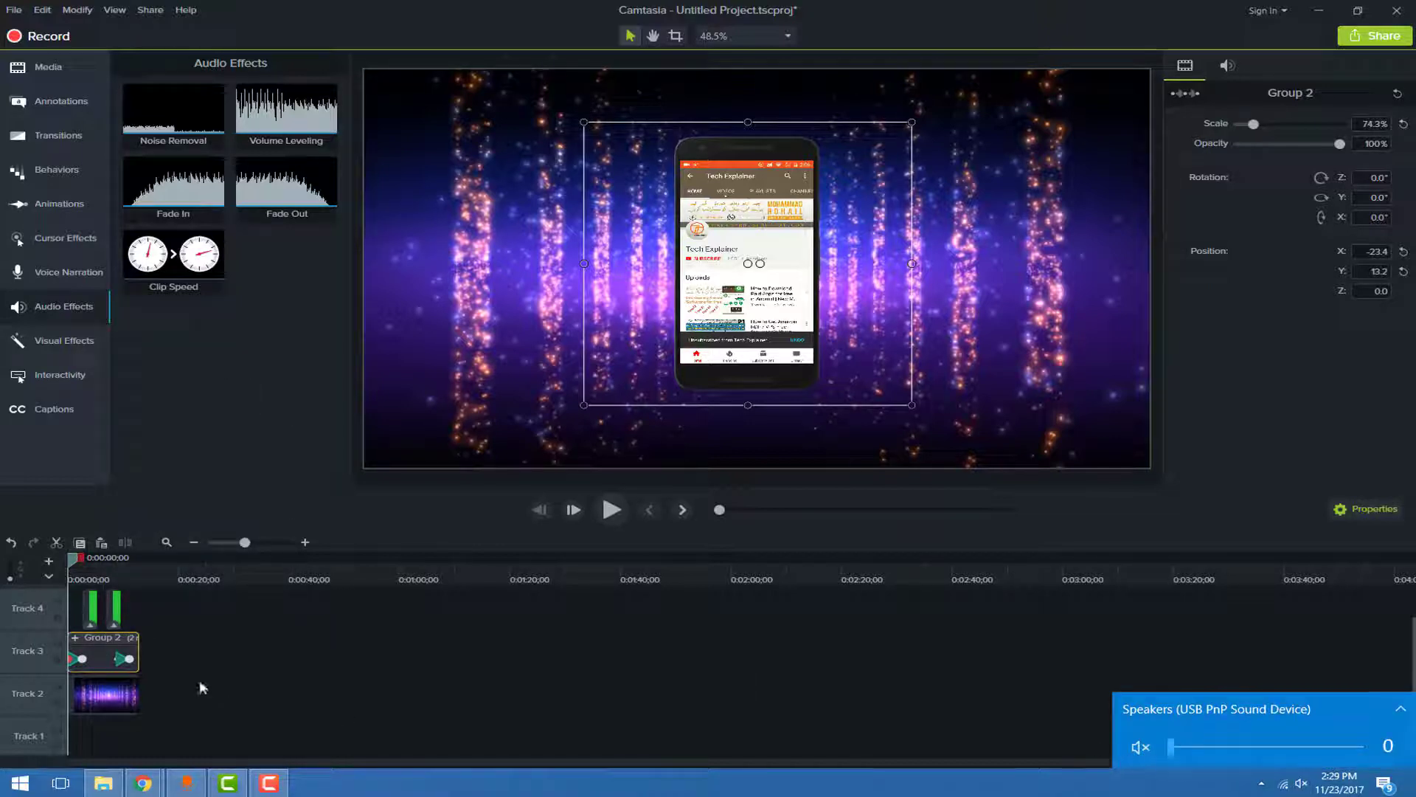
Step: Expand Group 2 and set the audio gain of the phone screen recording inside it to 0%
left_click(72, 636)
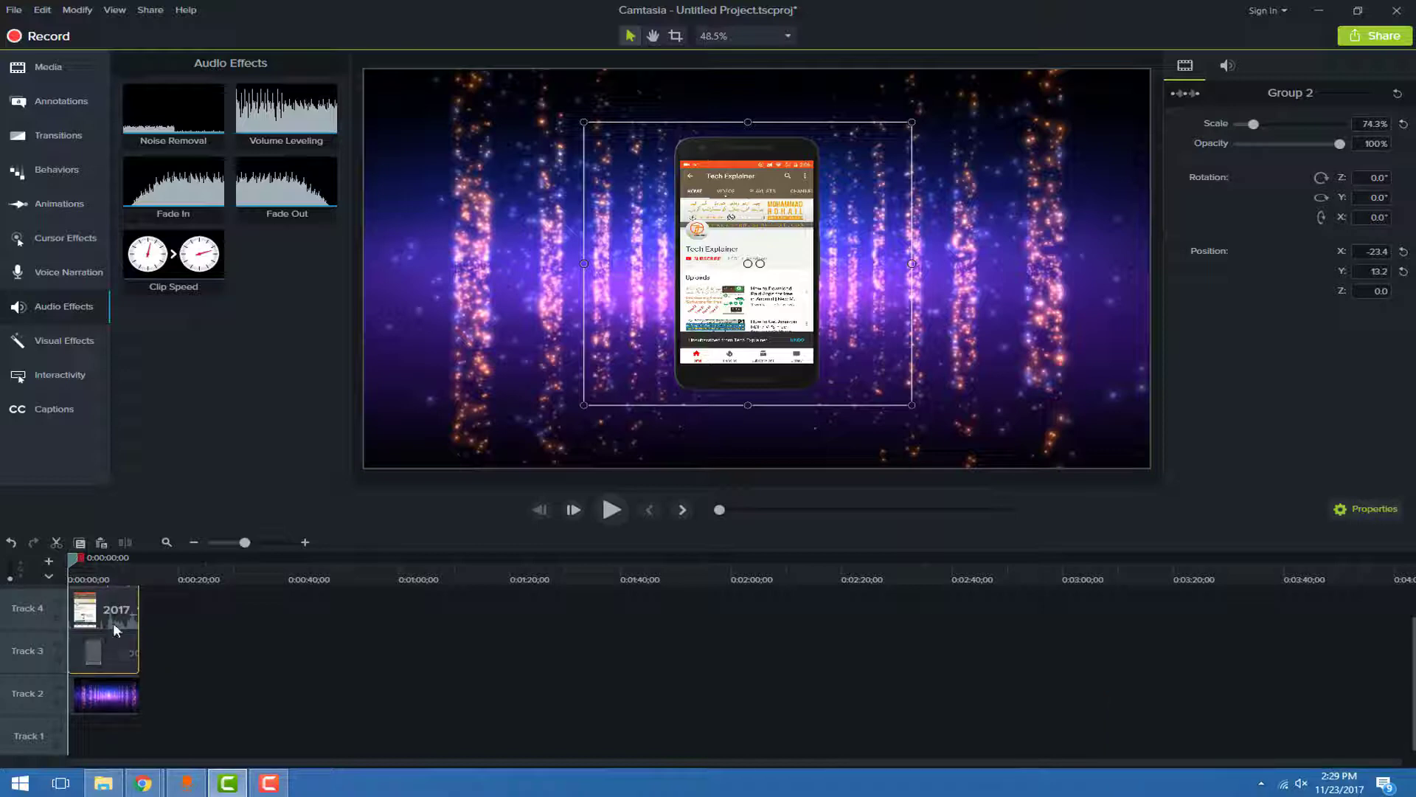
left_click(113, 623)
right_click(111, 612)
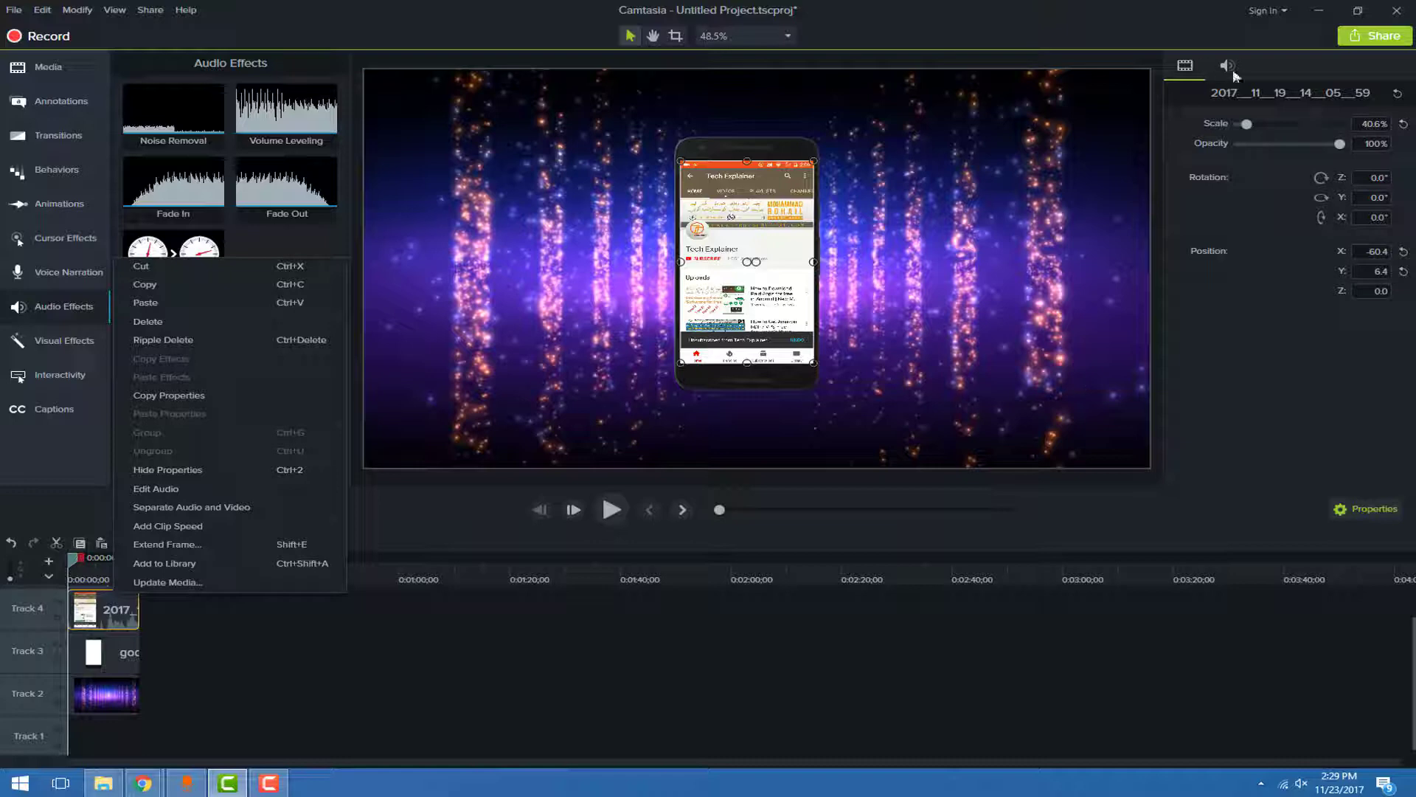
left_click(1228, 66)
left_click_drag(1219, 132, 1227, 127)
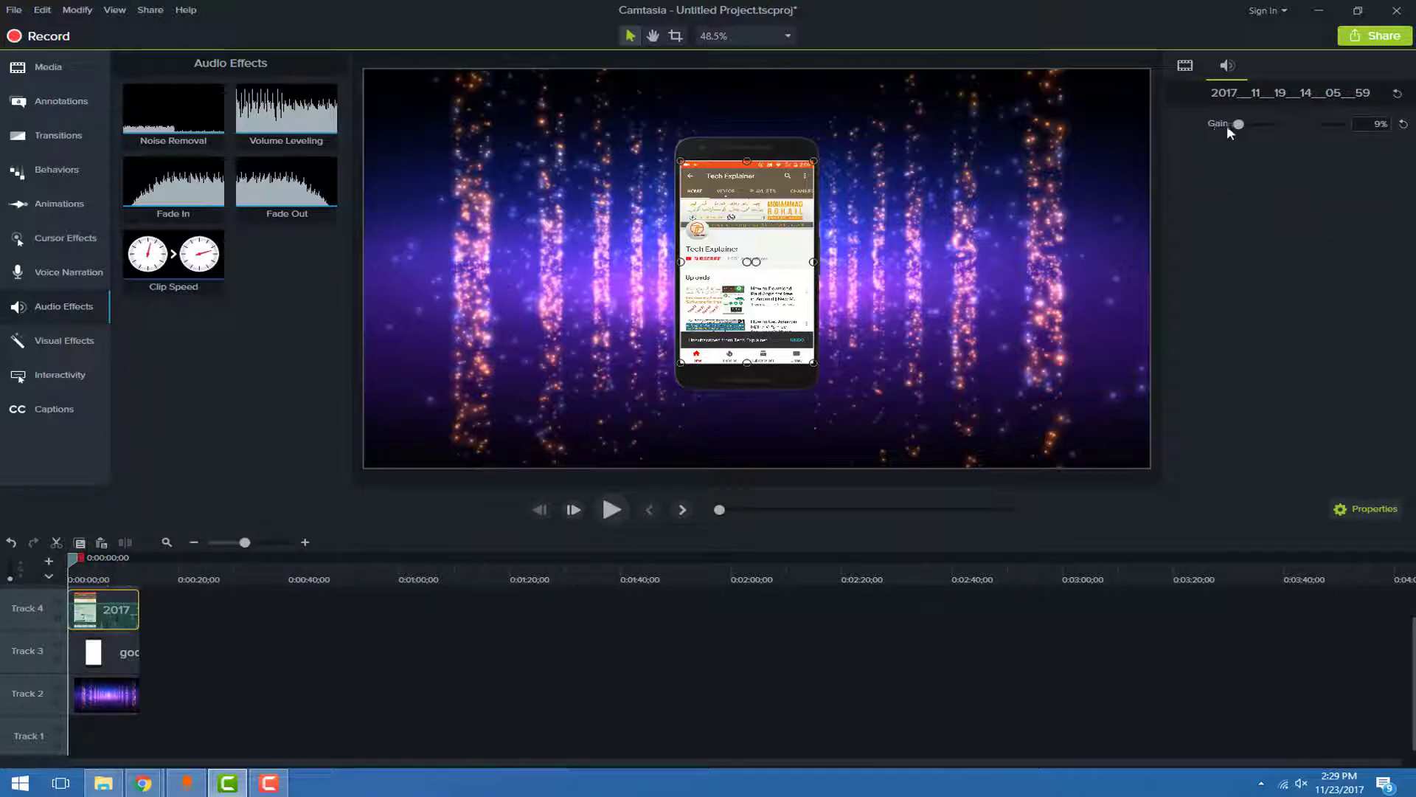
Step: Record a voice narration of about 11 seconds with Microphone (WO Mic Device) and save it as Narration_Untitled Project 1.m4a
left_click(51, 267)
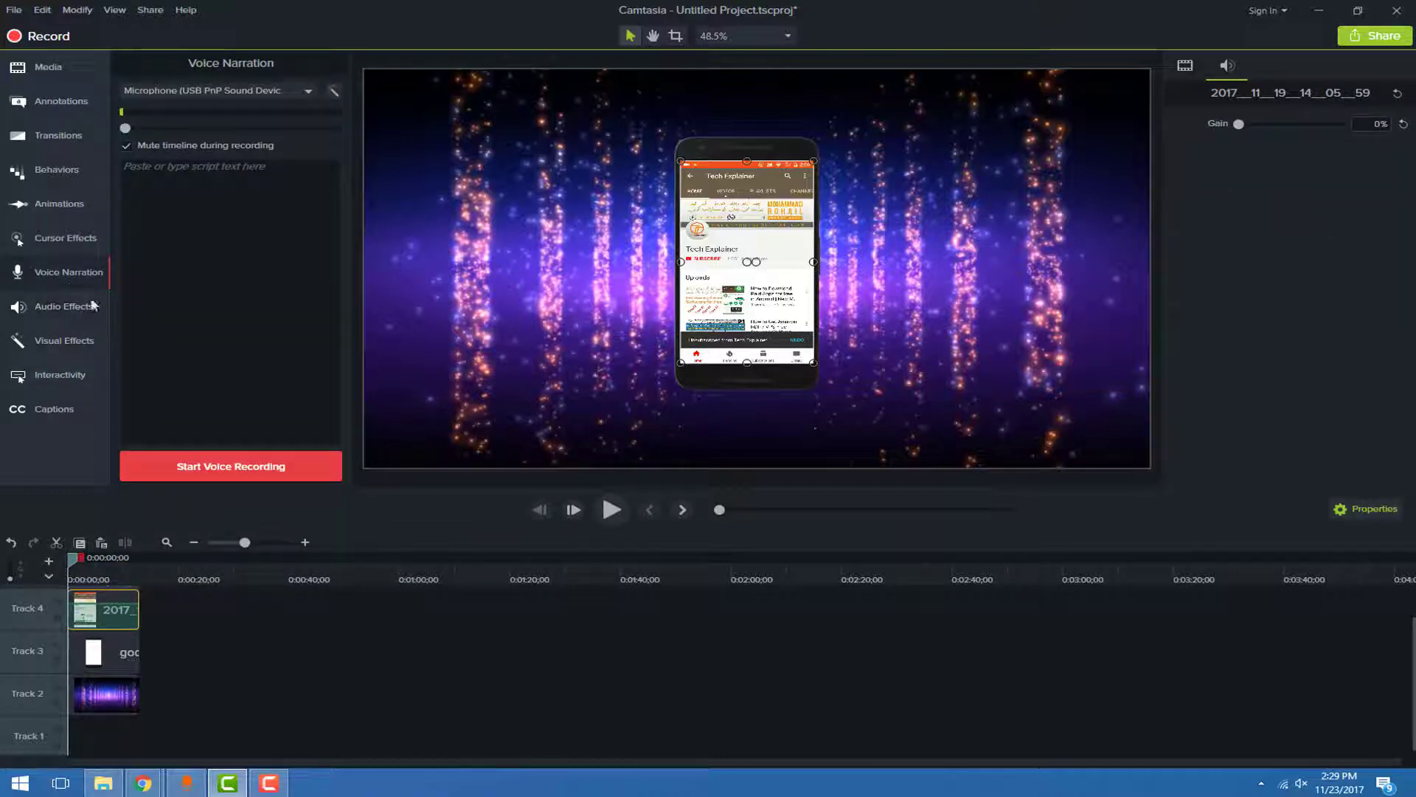
left_click(242, 92)
left_click(237, 115)
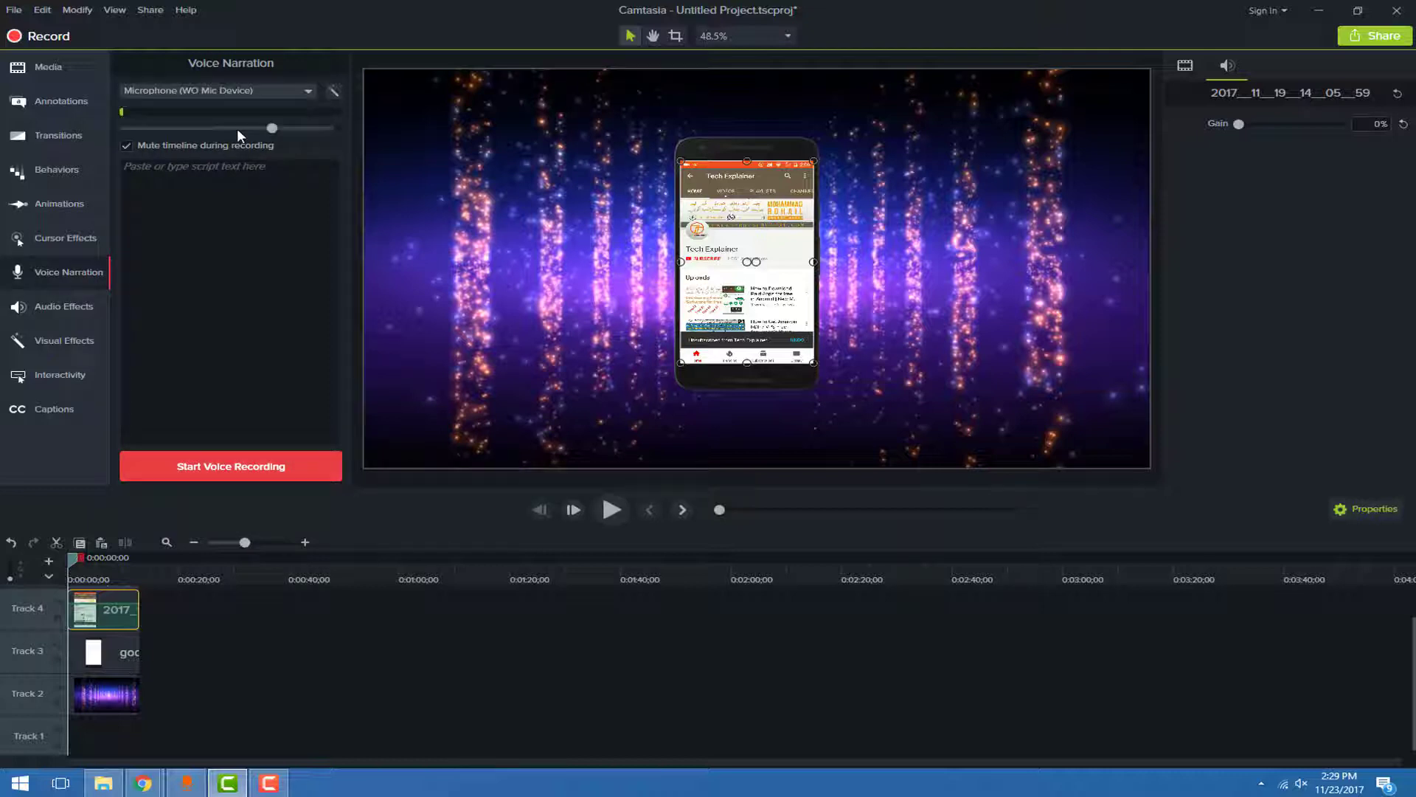
left_click(225, 466)
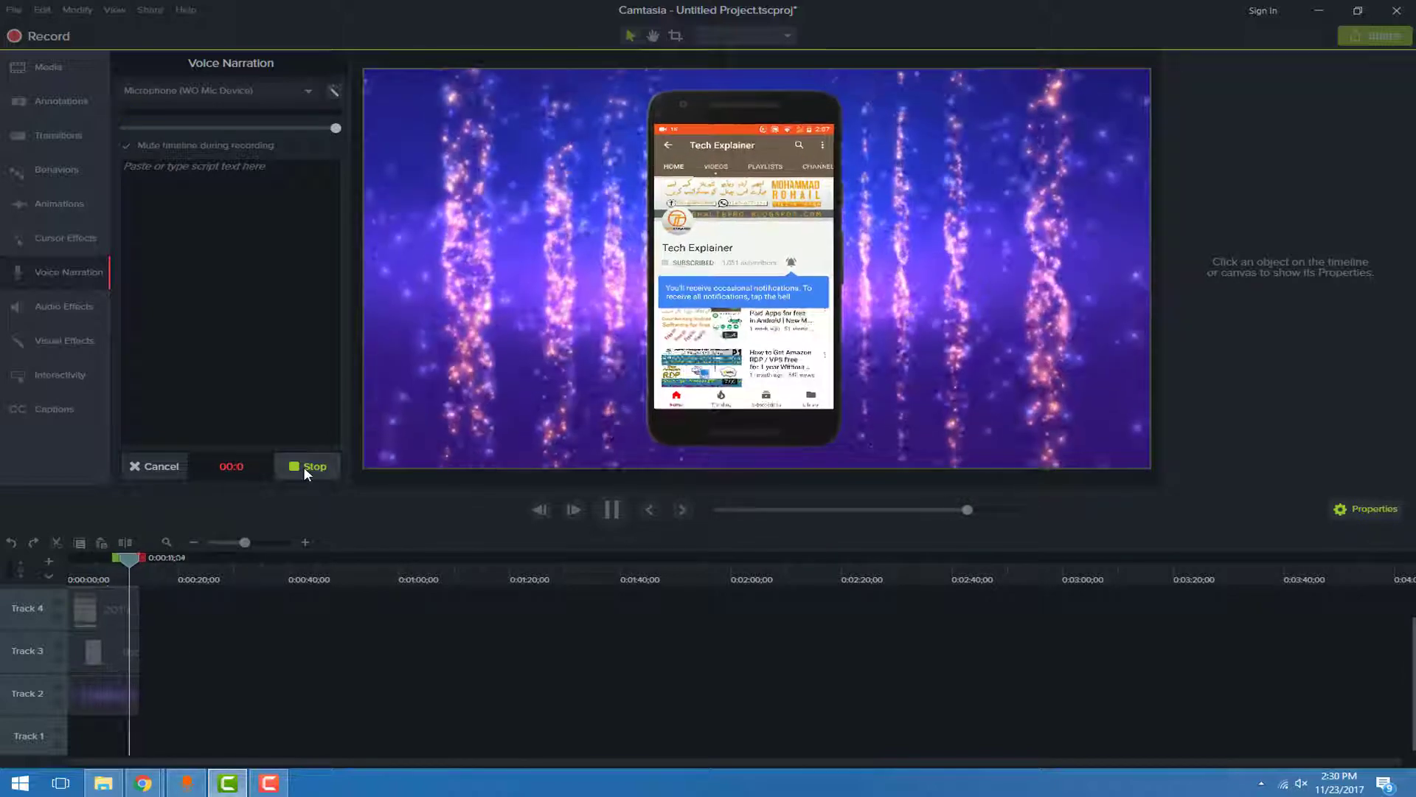
left_click(308, 466)
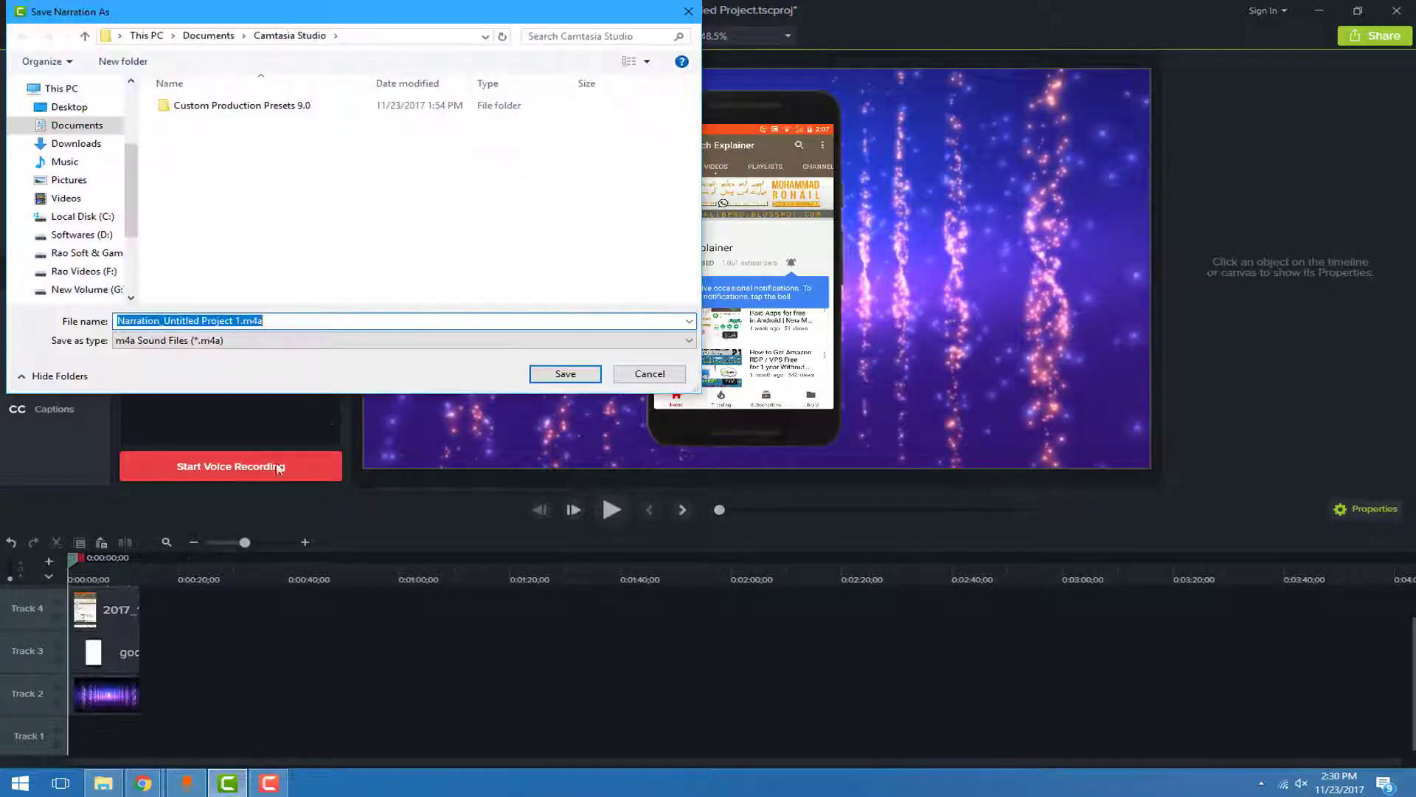
left_click(565, 374)
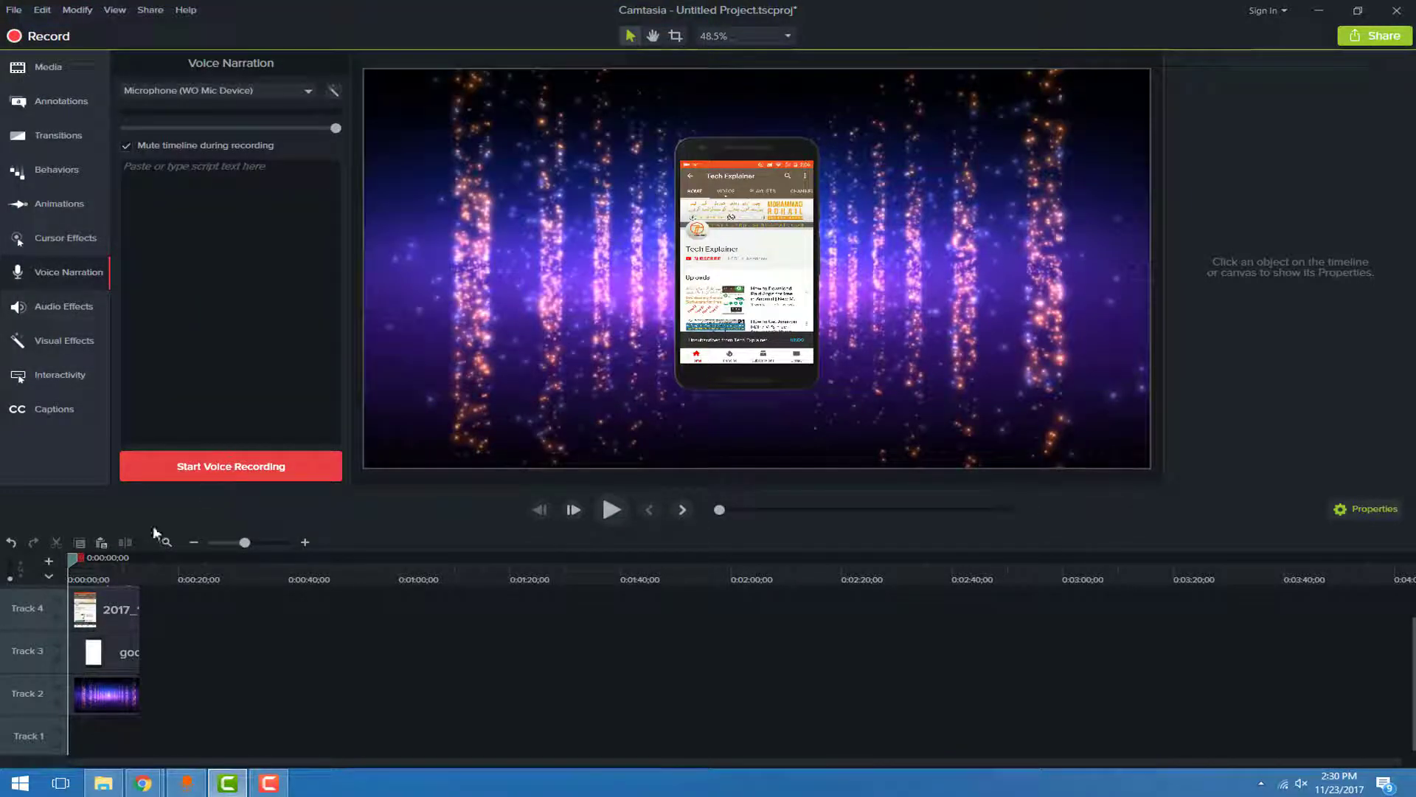
Step: Turn the system speakers back on and move the narration clip from Track 5 to the start of Track 1
left_click(1302, 783)
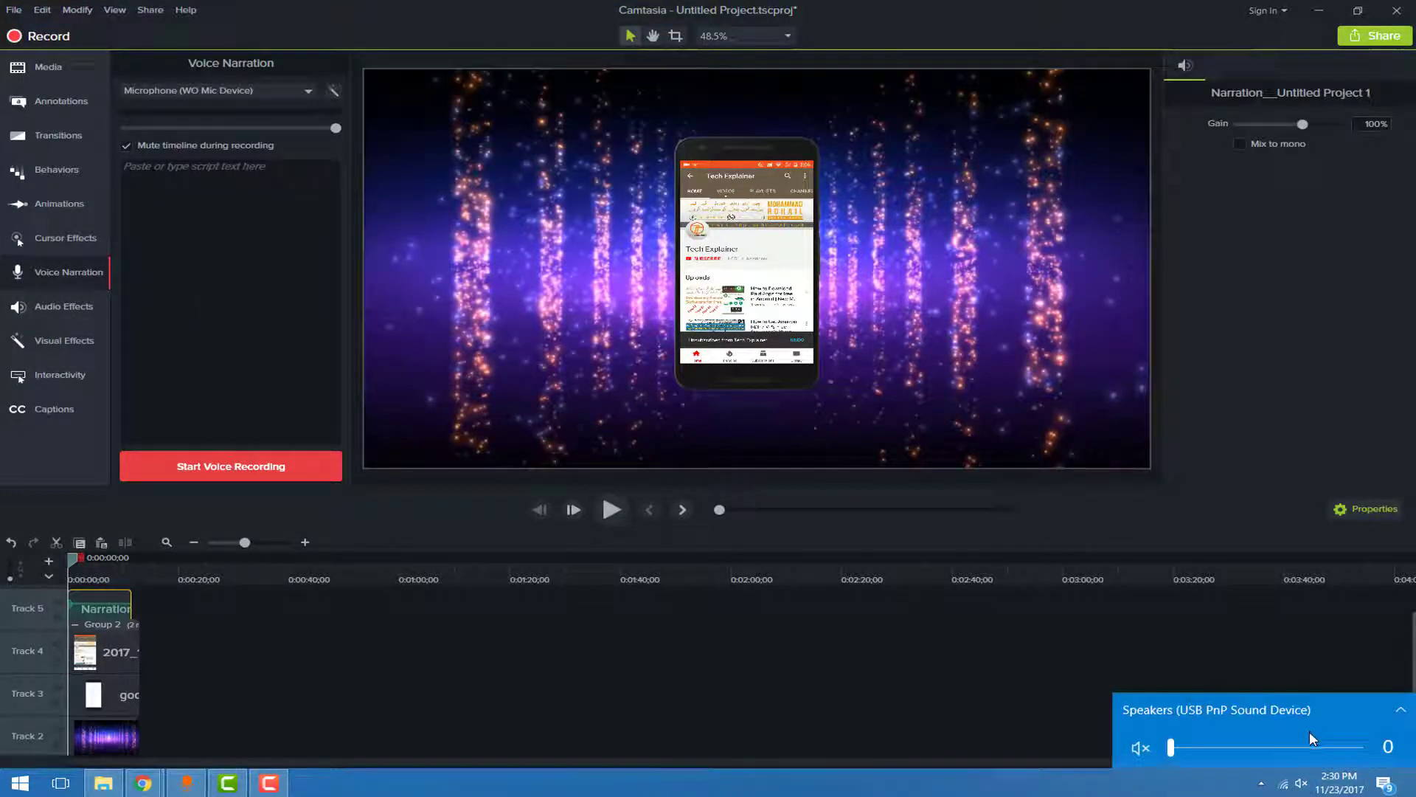
left_click(234, 660)
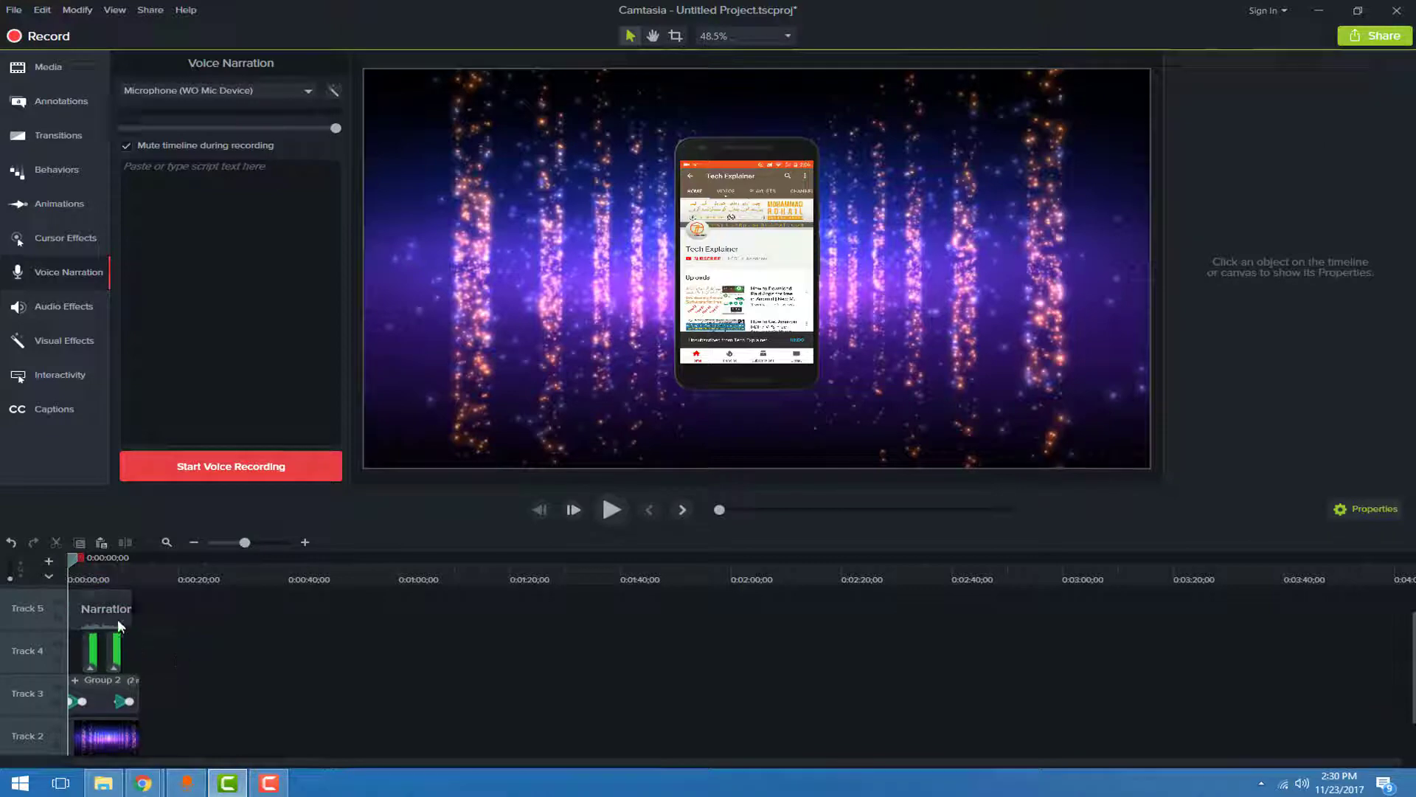
left_click_drag(118, 619, 92, 740)
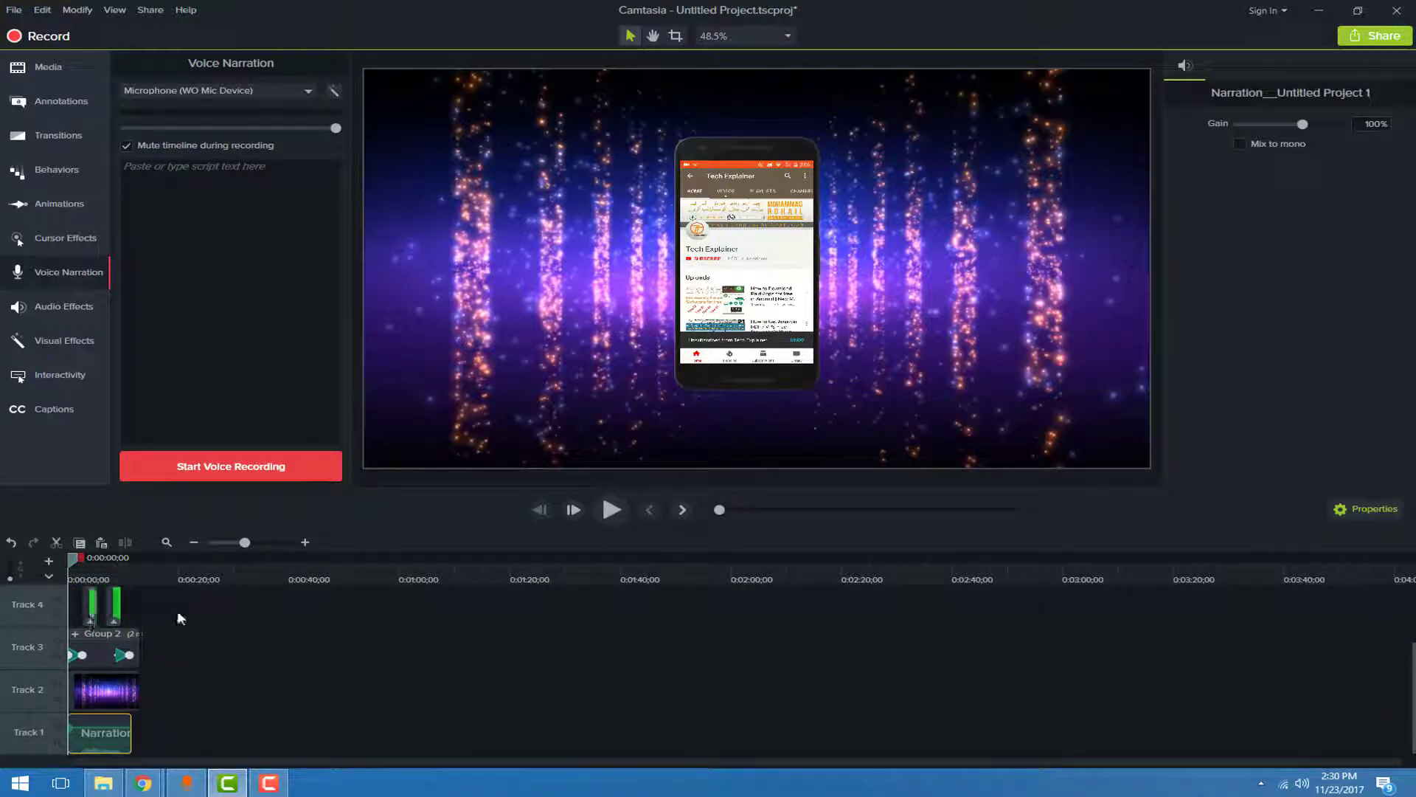
left_click_drag(177, 614, 74, 703)
right_click(103, 677)
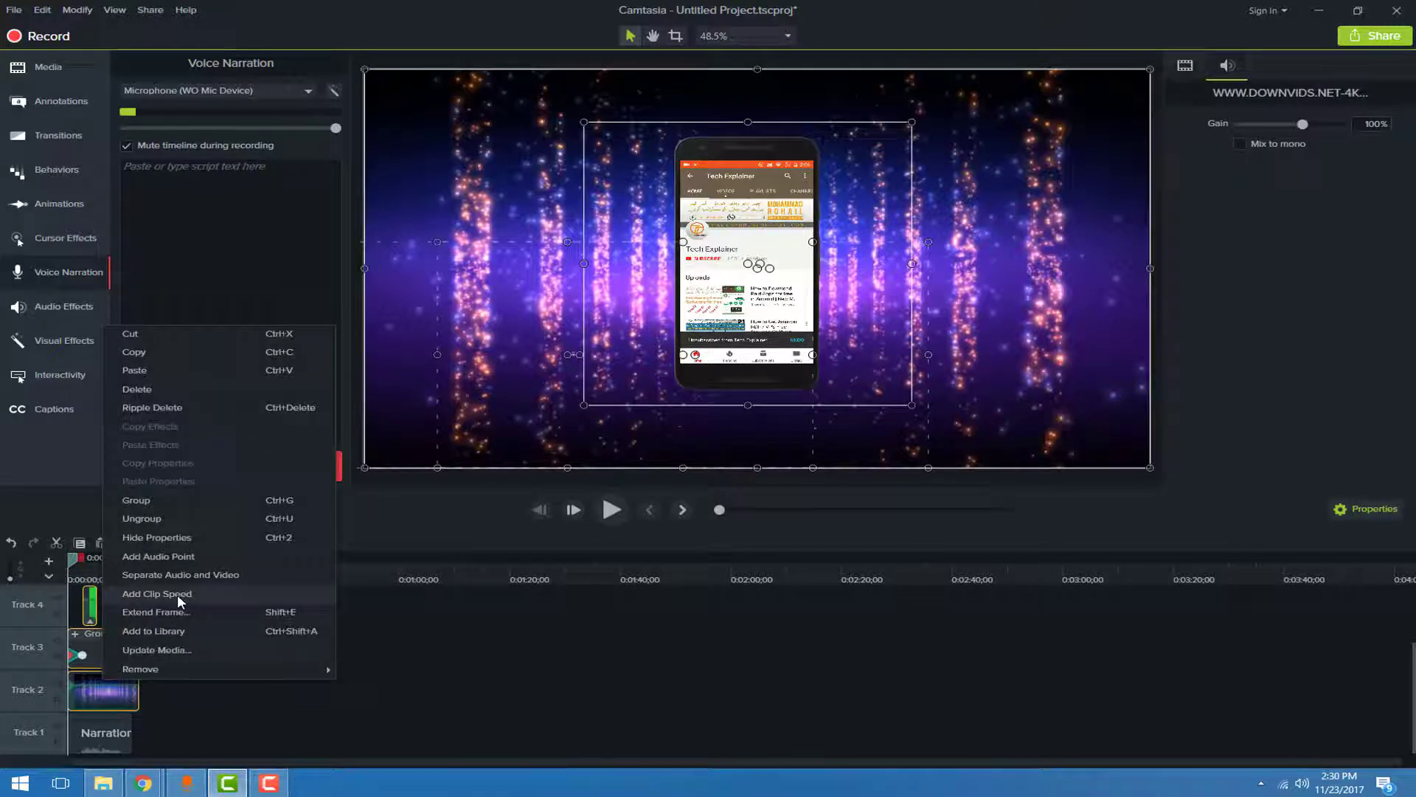
left_click(188, 700)
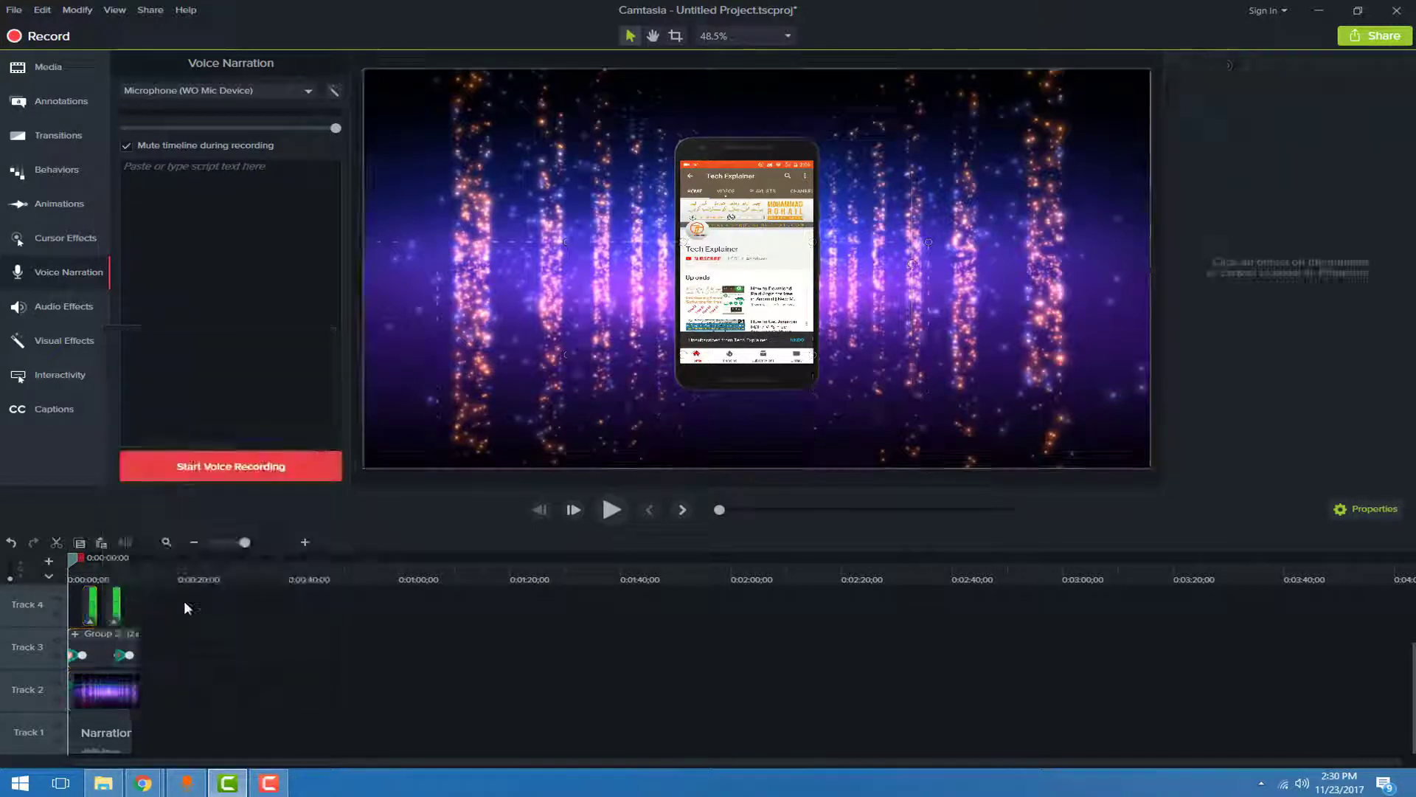
Step: Group the two hand clips on Track 4 together with Group 2 on Track 3
left_click_drag(90, 645, 95, 657)
right_click(102, 653)
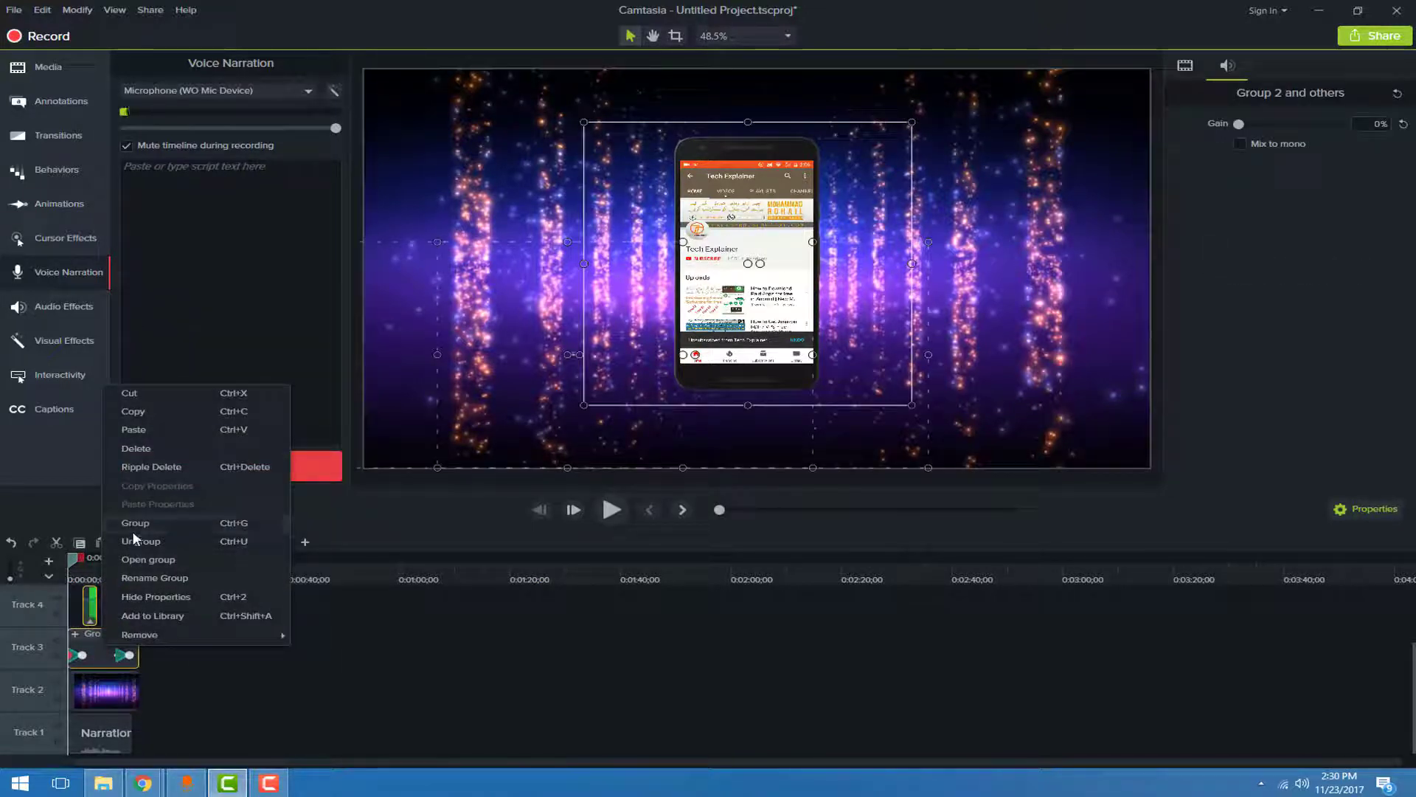
left_click(133, 528)
right_click(126, 647)
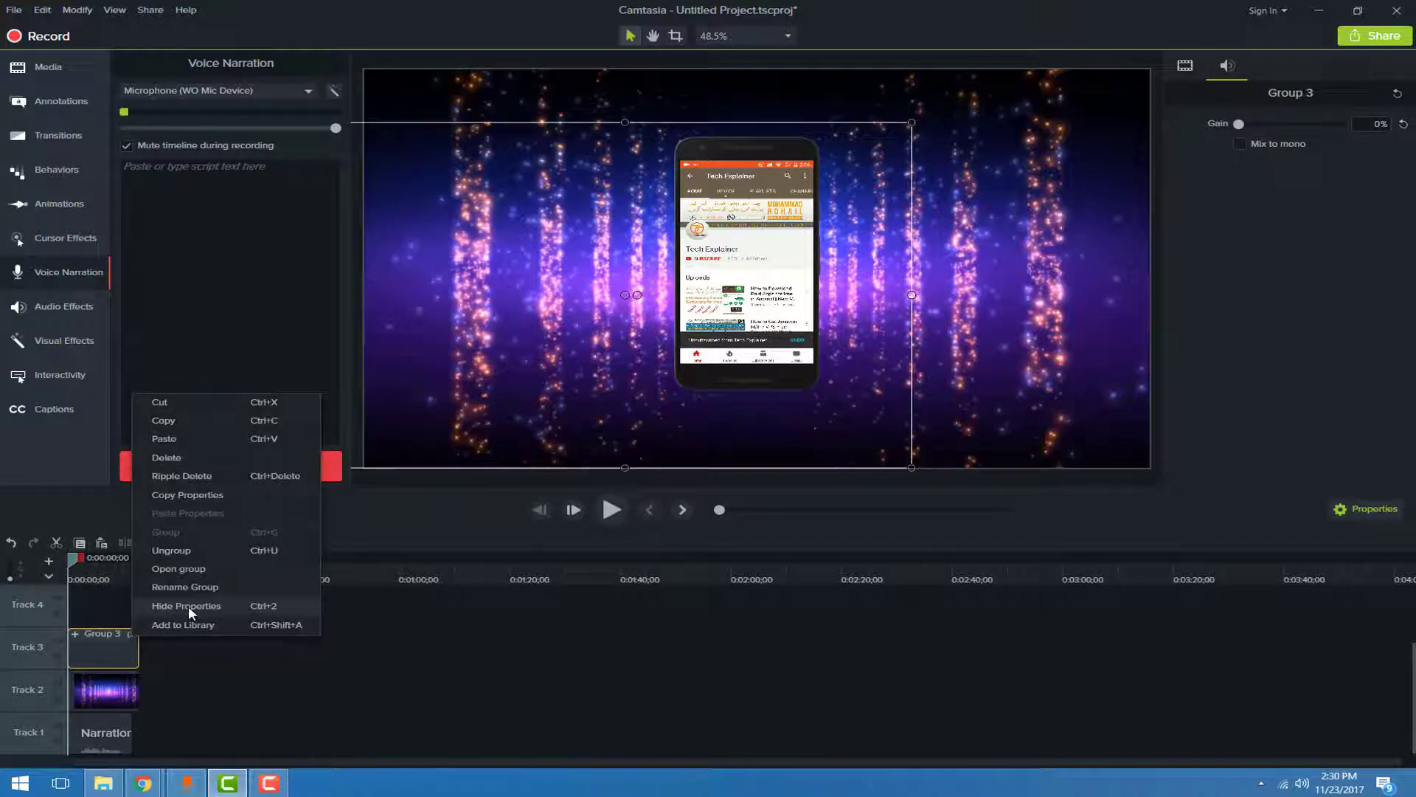
left_click(171, 675)
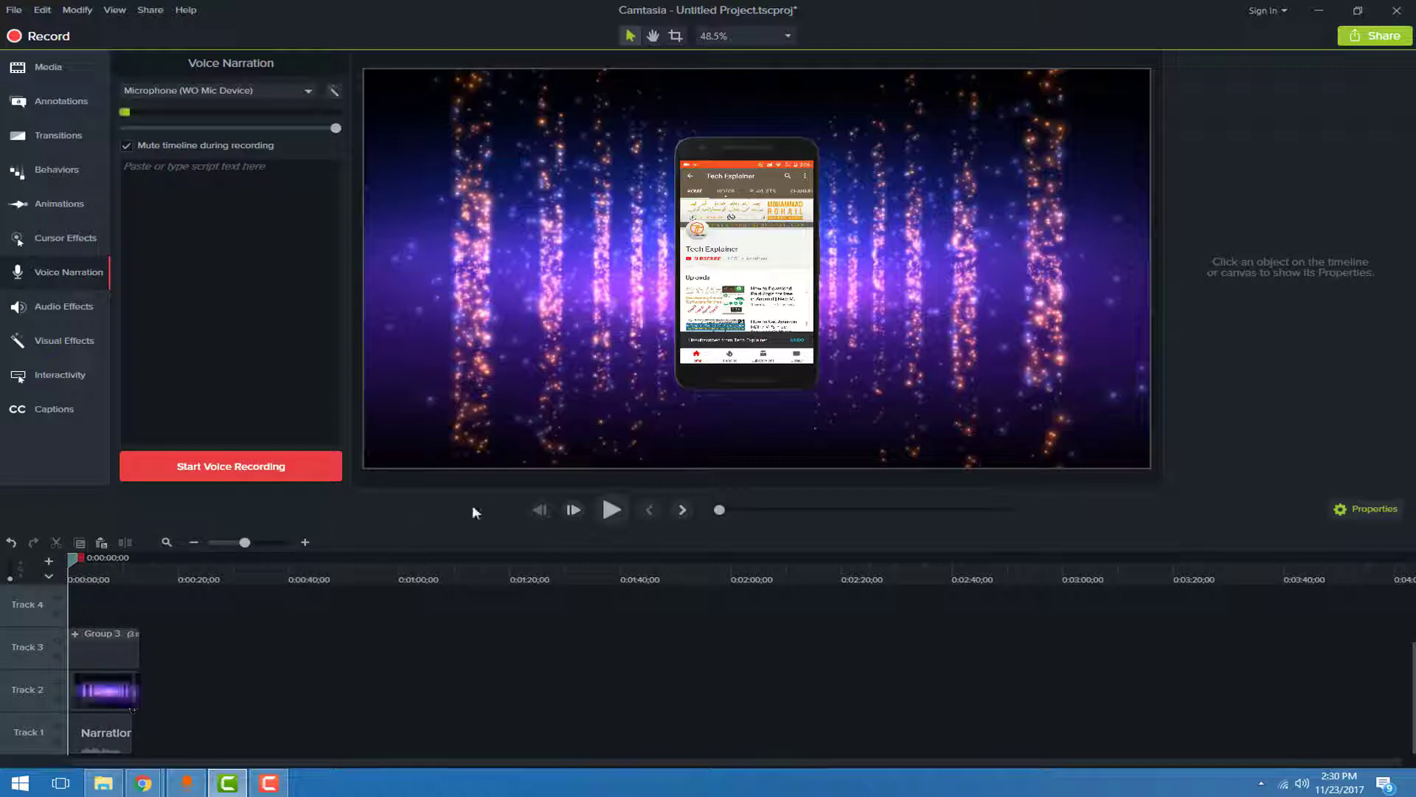
Step: Play the edited project from the beginning to check the hand taps with the narration, and return the playhead to 0:00:00;00
left_click(623, 509)
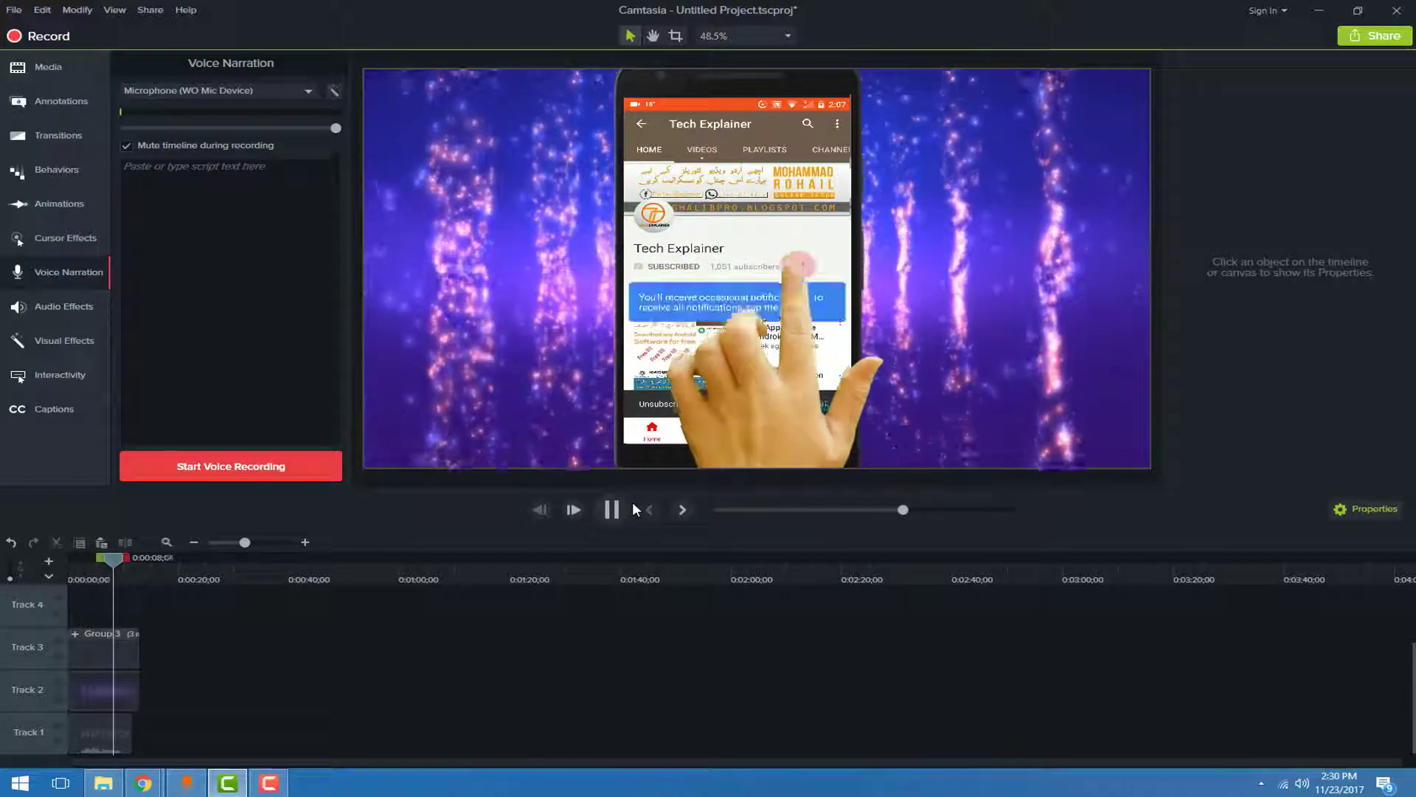
left_click(616, 507)
left_click_drag(131, 563, 68, 564)
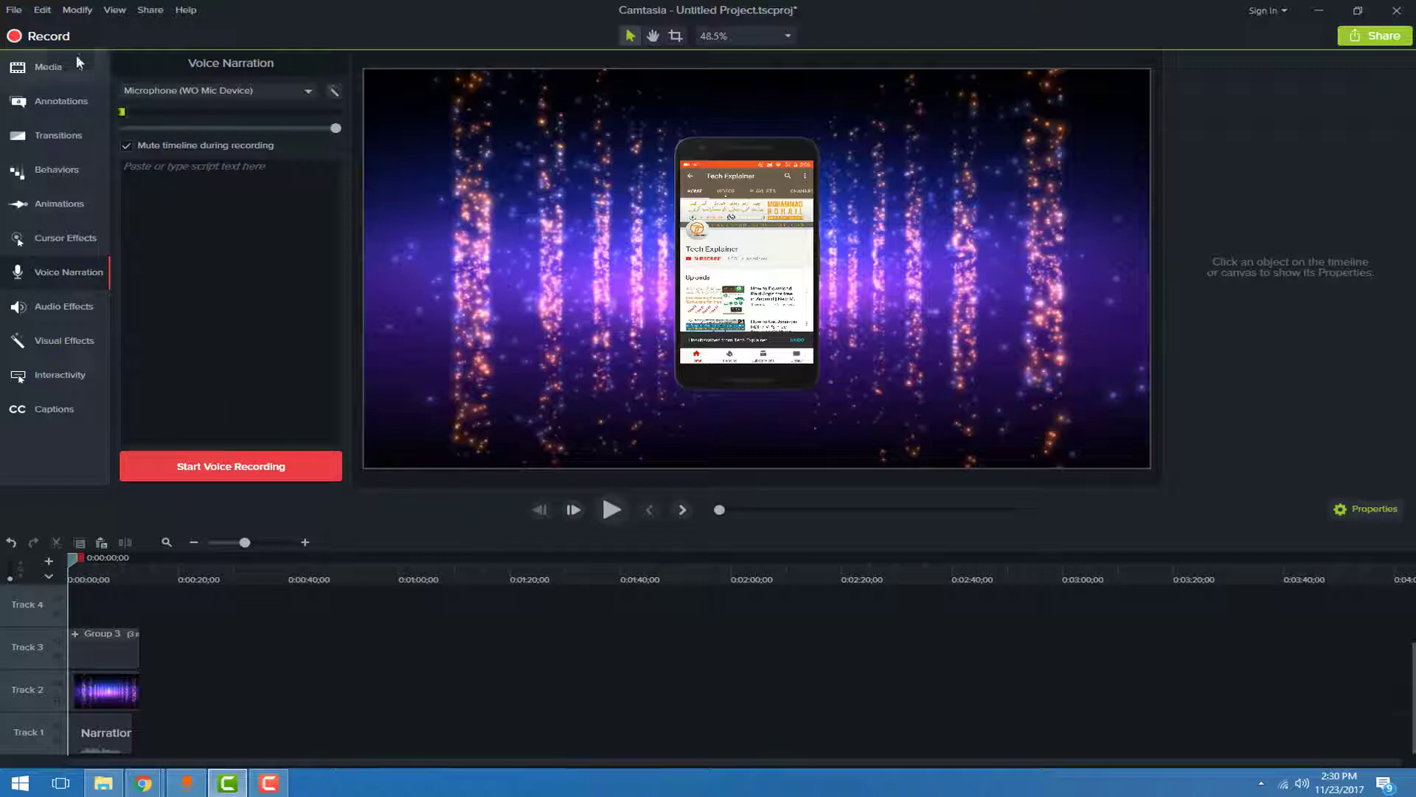
Step: Set up a local file production with the MP4 with Smart Player (up to 1080p) preset and continue to the file naming page
left_click(143, 11)
left_click(176, 30)
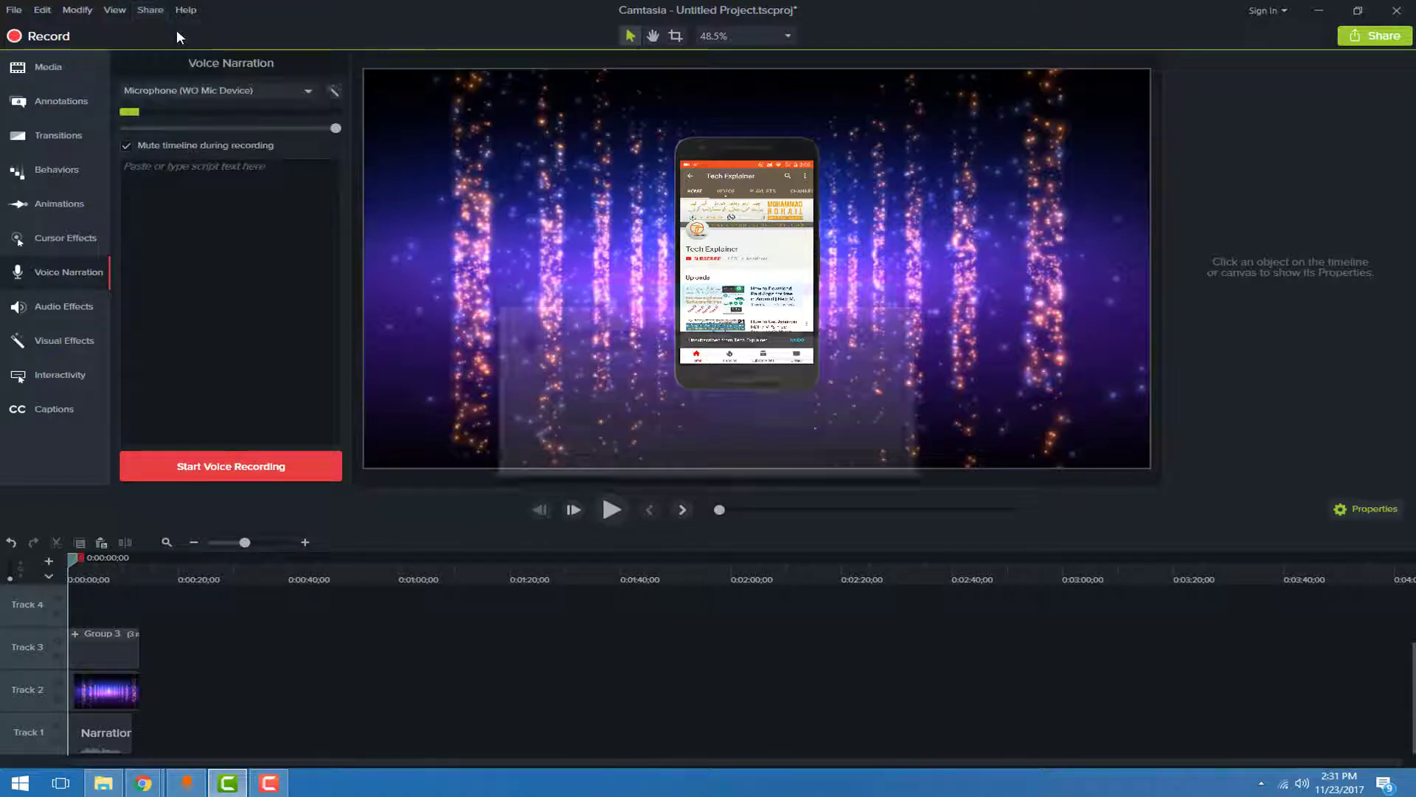
left_click(857, 464)
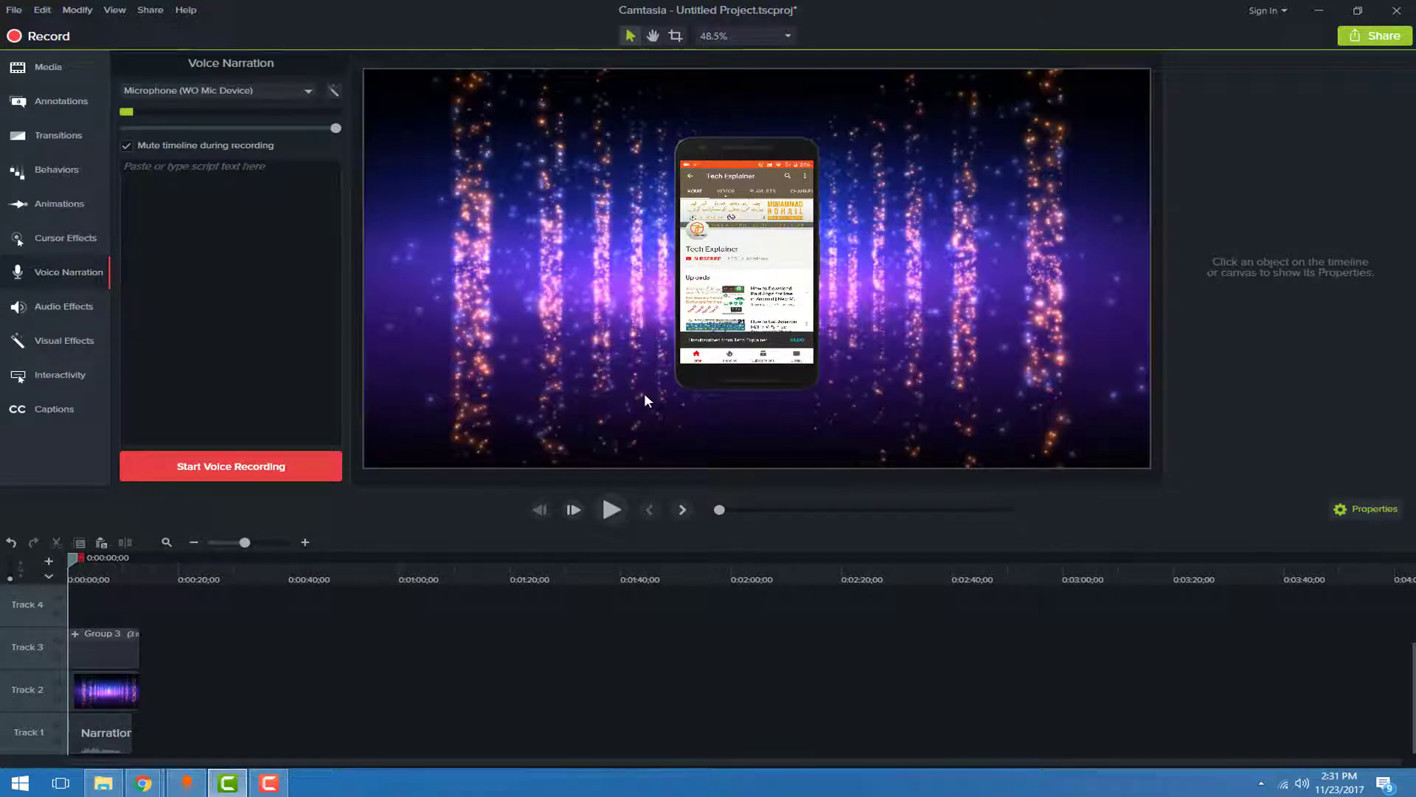
left_click(779, 256)
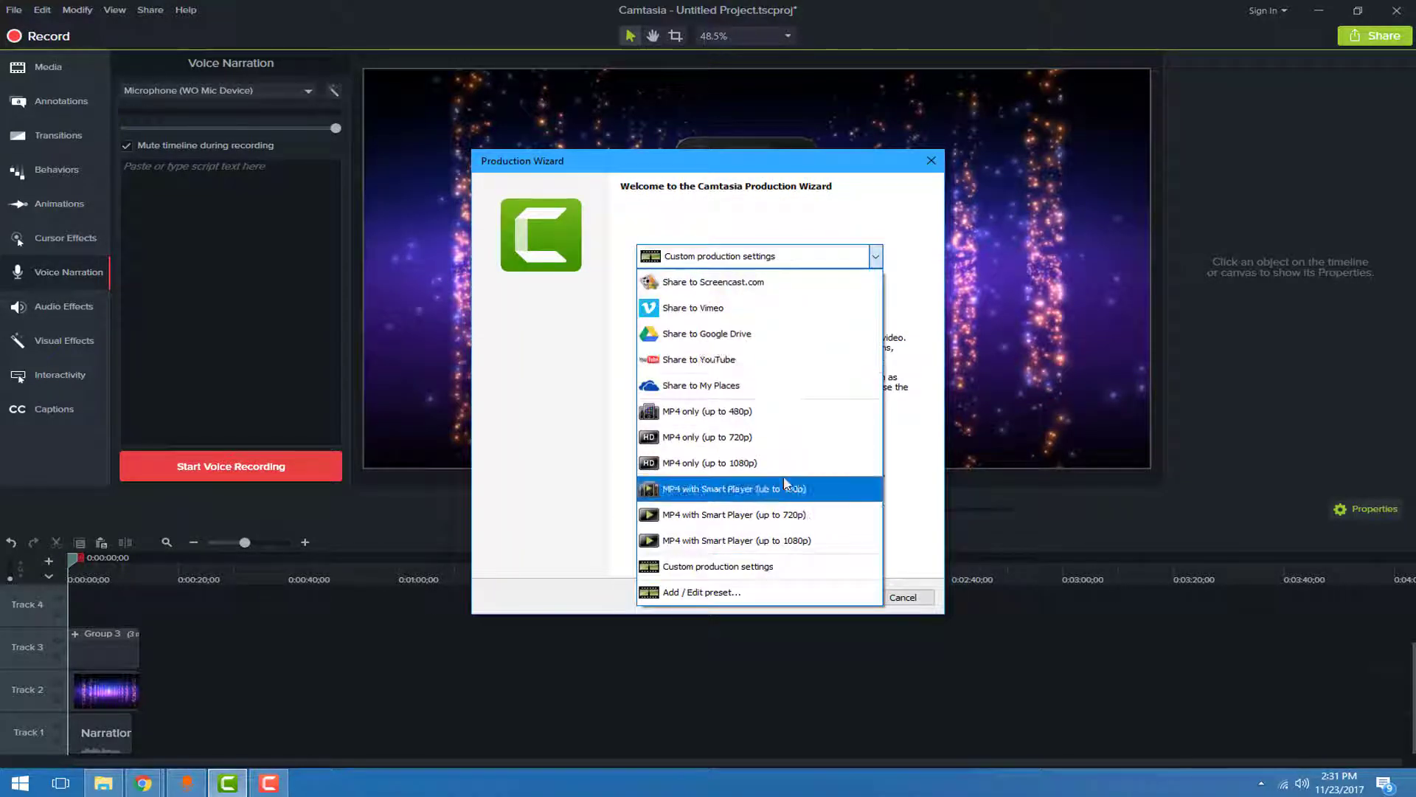
left_click(752, 551)
left_click(846, 599)
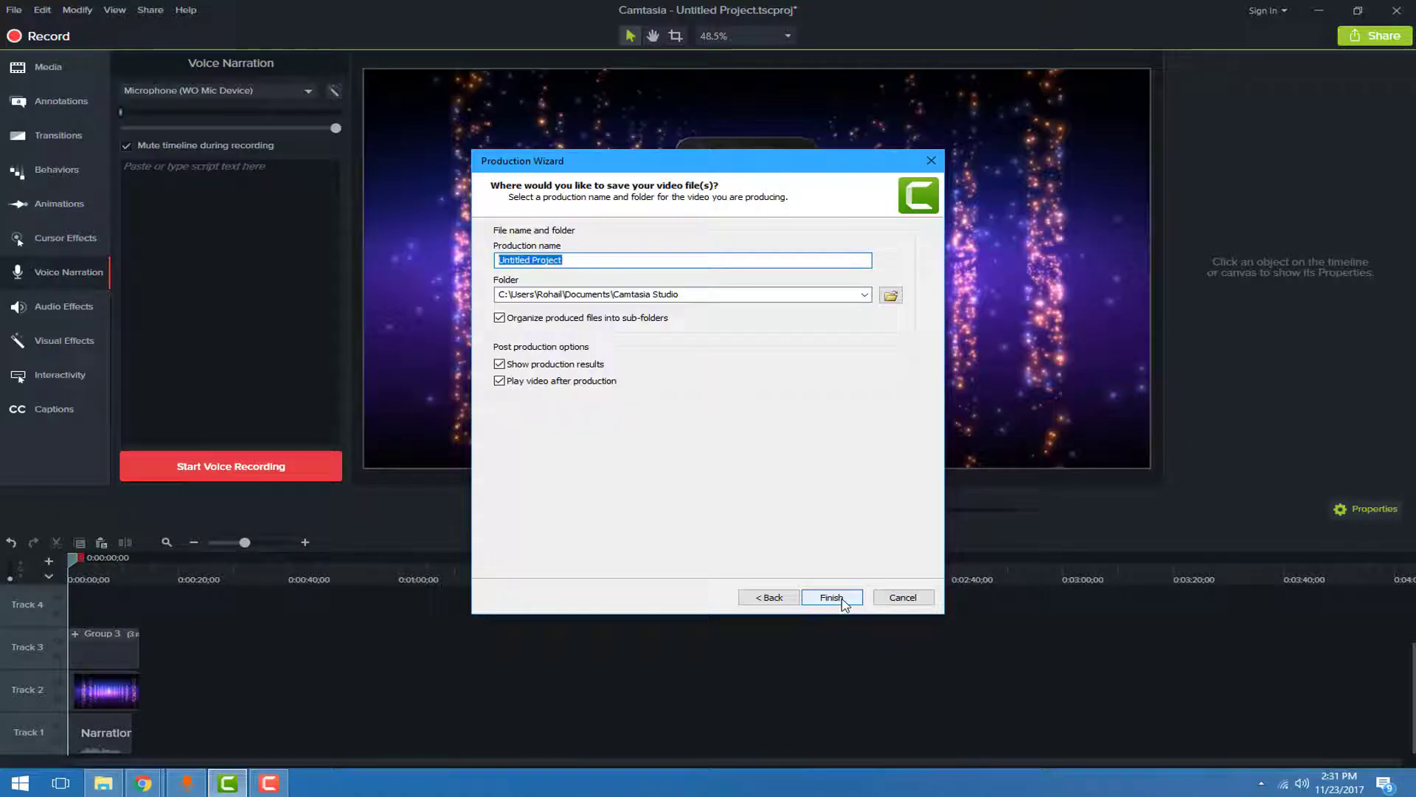
Step: Produce the video as Untitled Project in the Camtasia Studio documents folder, let the rendering run through, and close the production results
left_click(832, 597)
key("Escape")
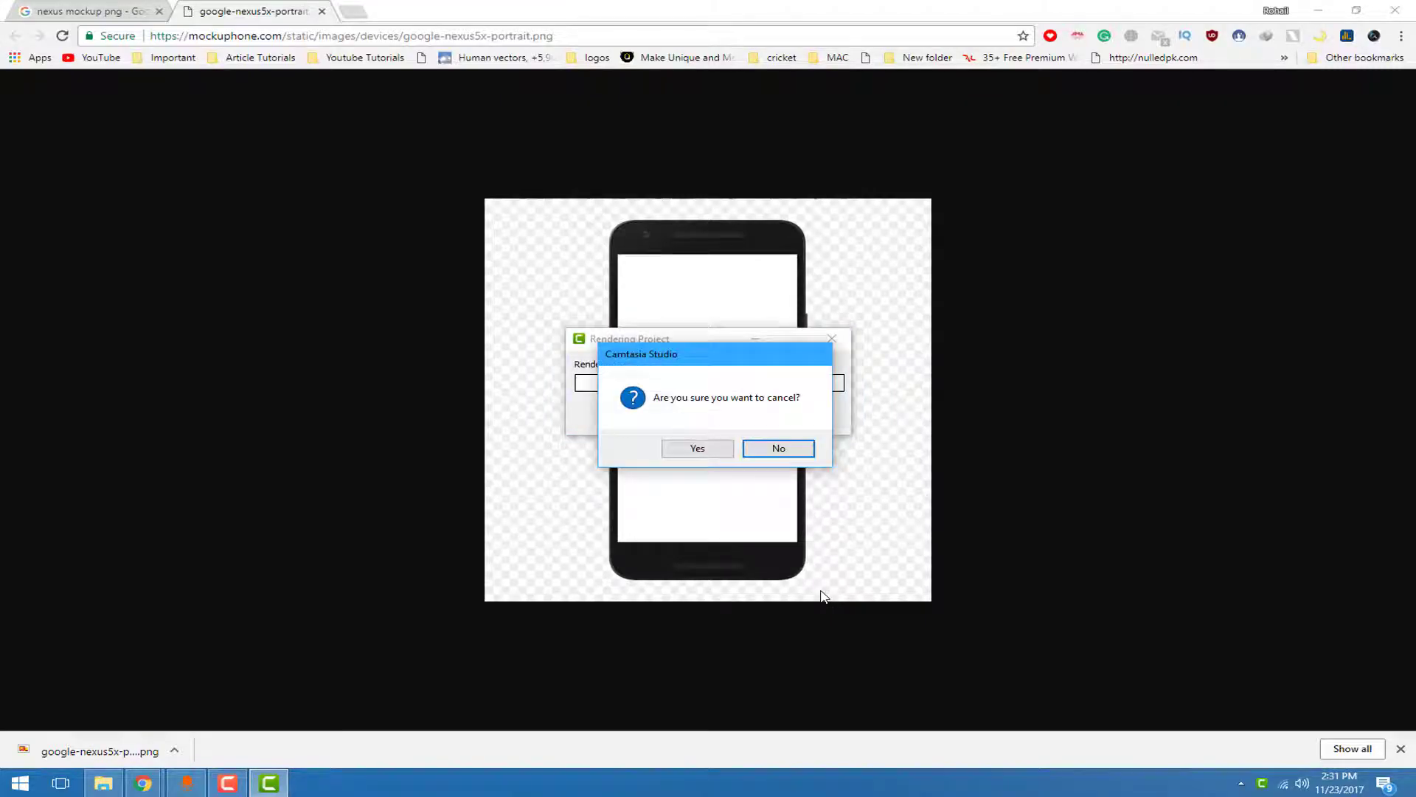
left_click(770, 450)
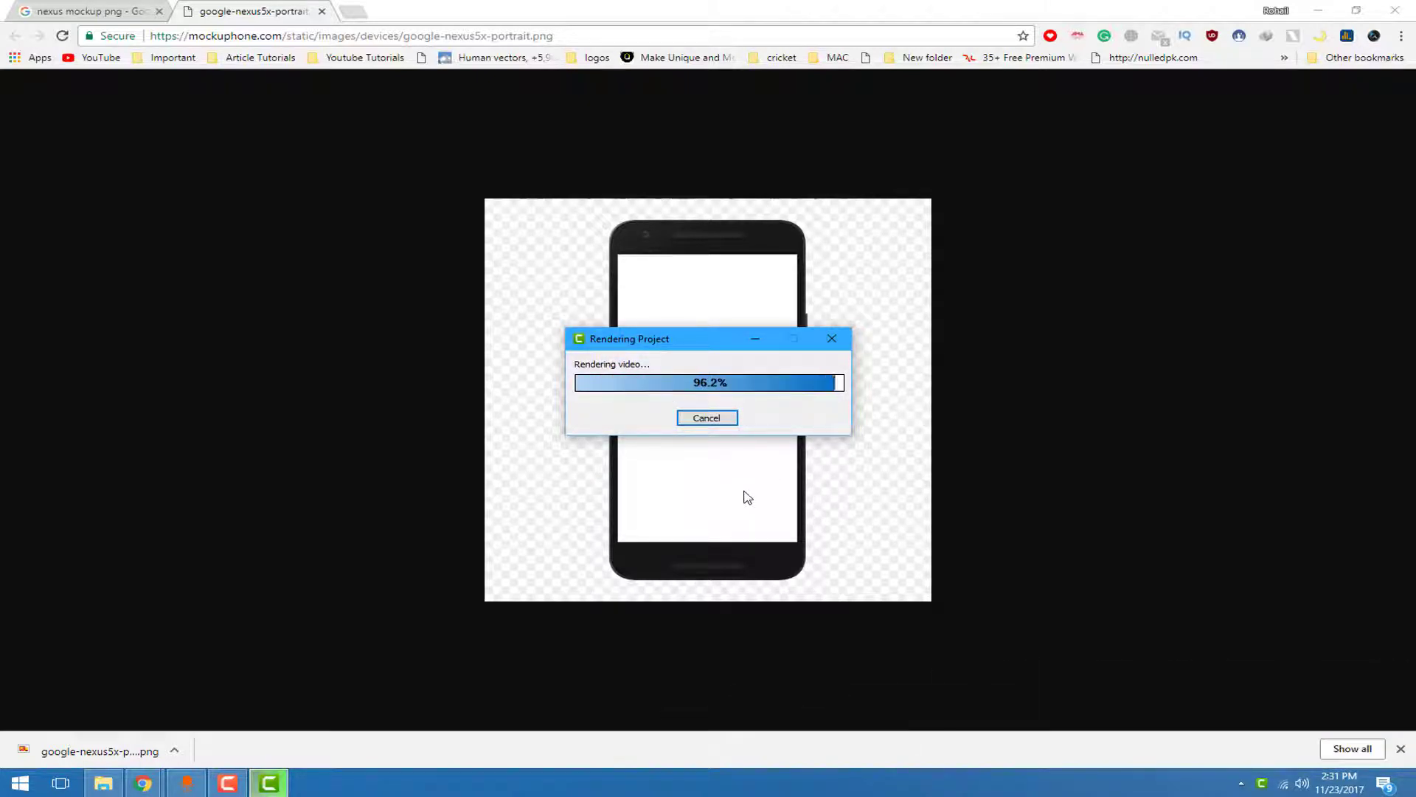
left_click(661, 424)
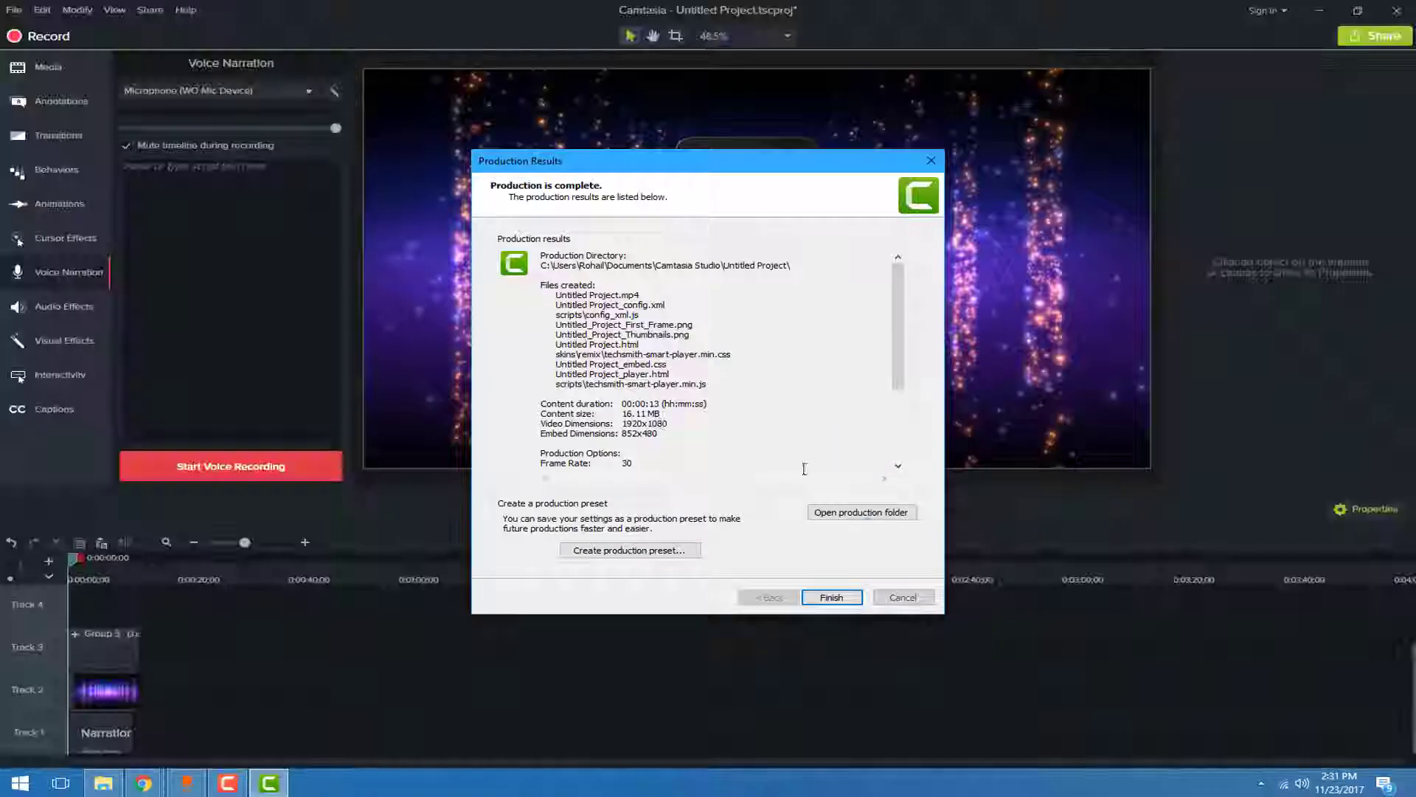
left_click(832, 597)
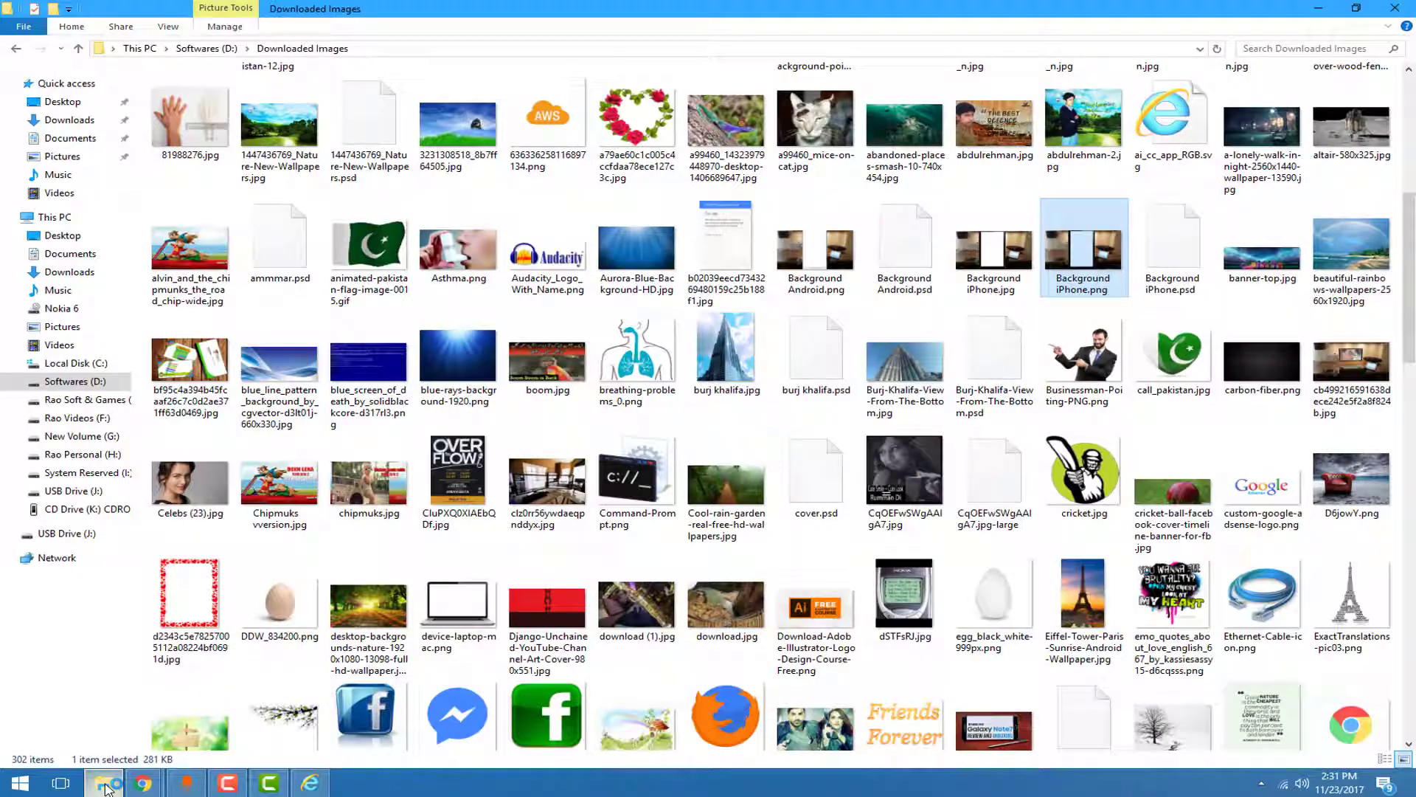
Step: Switch to File Explorer and close the blank Internet Explorer window
left_click(103, 783)
right_click(308, 783)
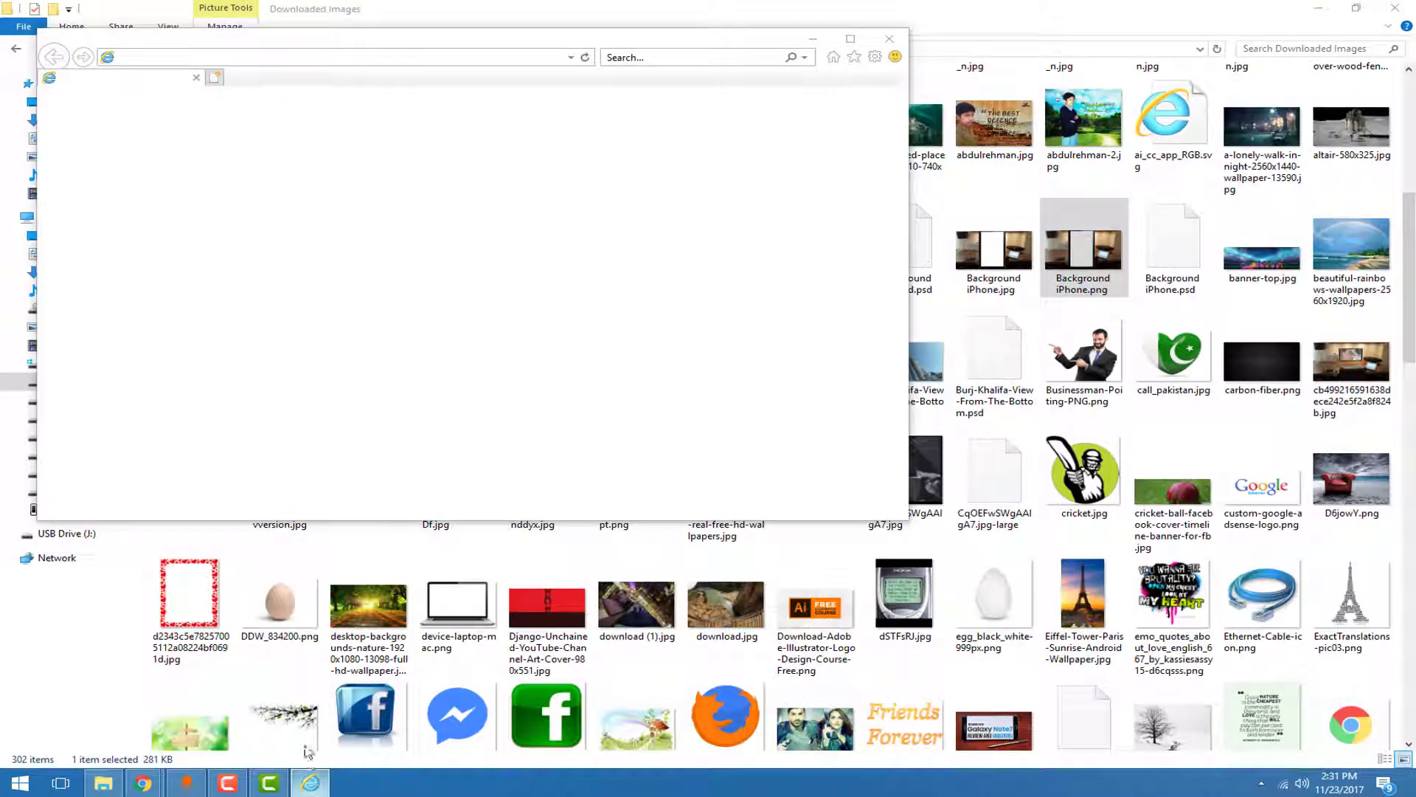
left_click(260, 749)
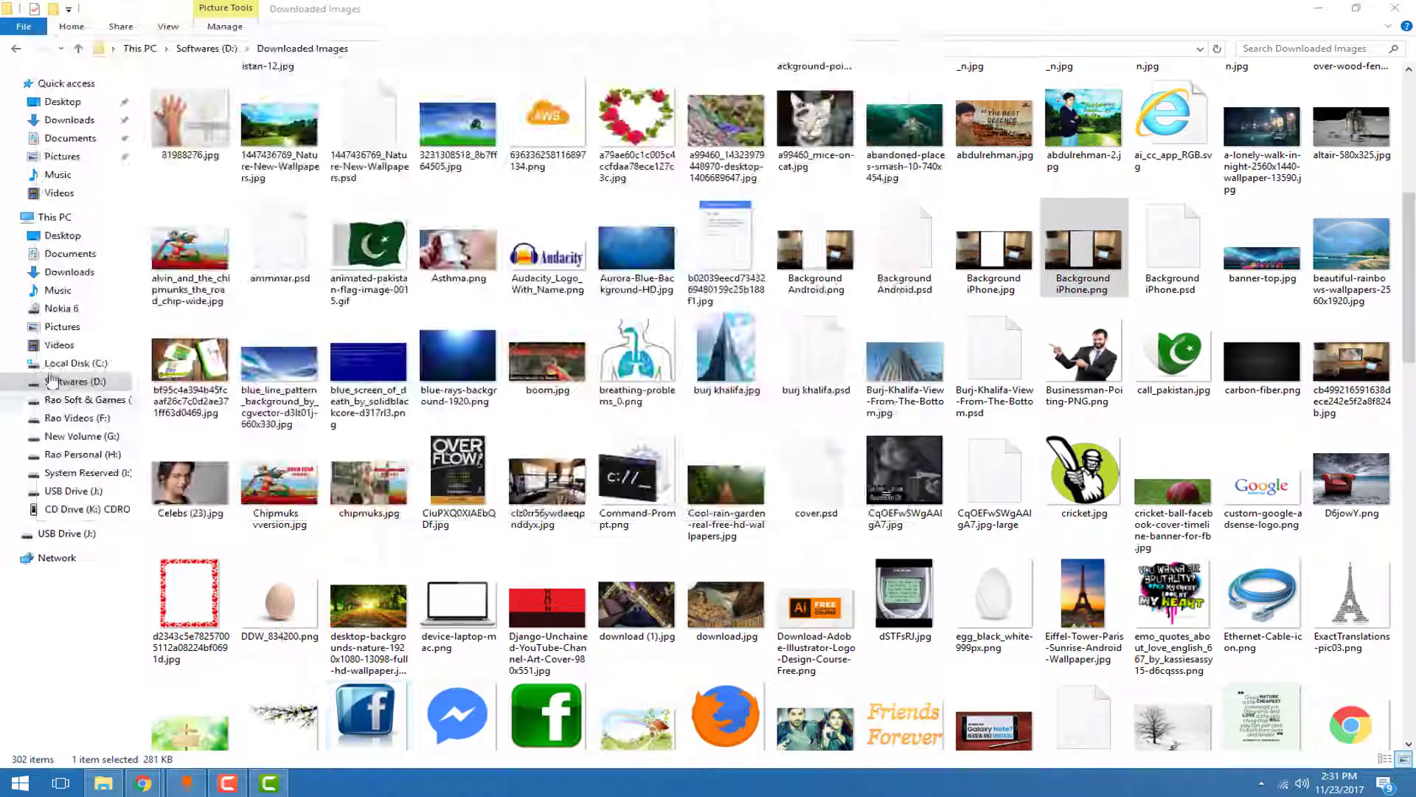
Step: Open Untitled Project.mp4 from the Untitled Project subfolder of Camtasia Studio in Documents
left_click(70, 253)
double_click(231, 101)
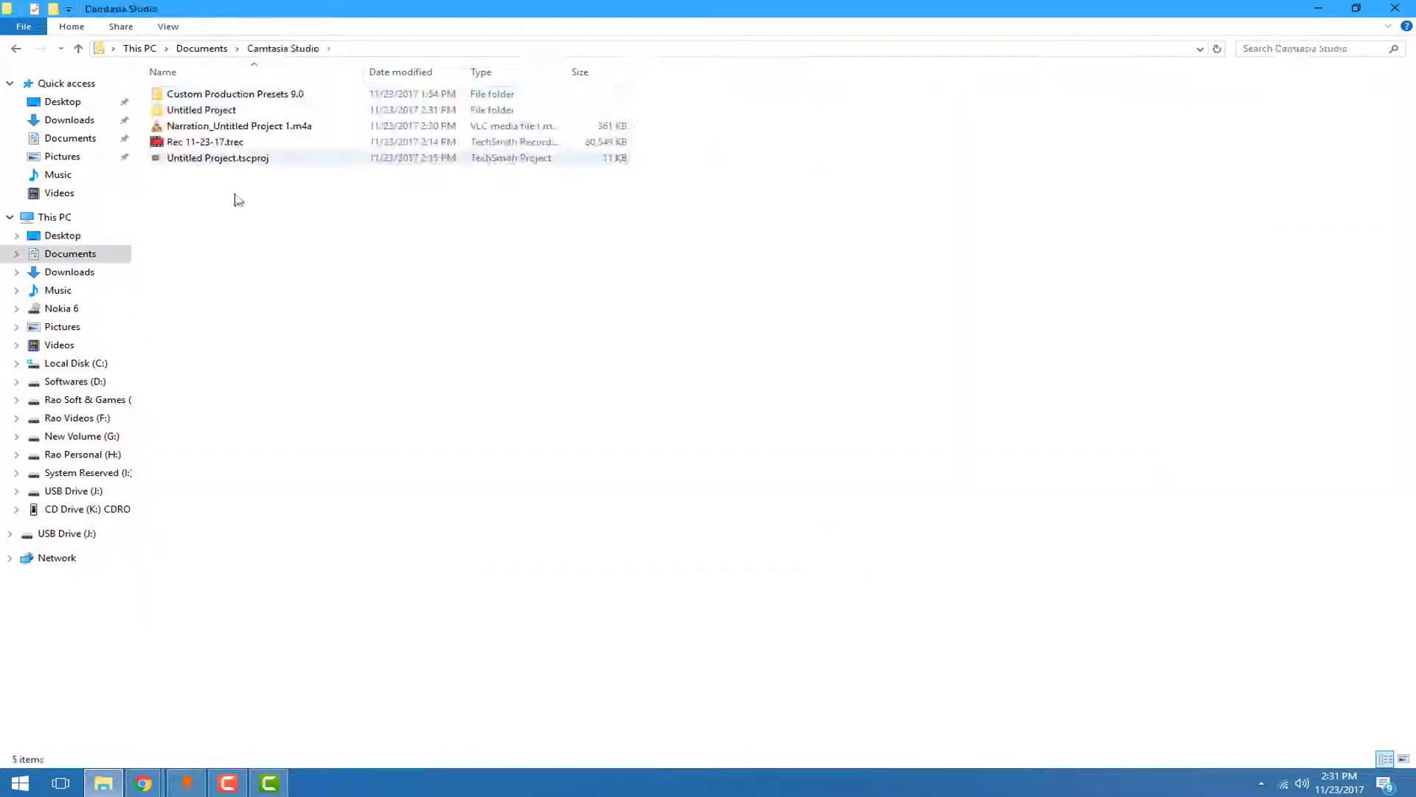
double_click(179, 112)
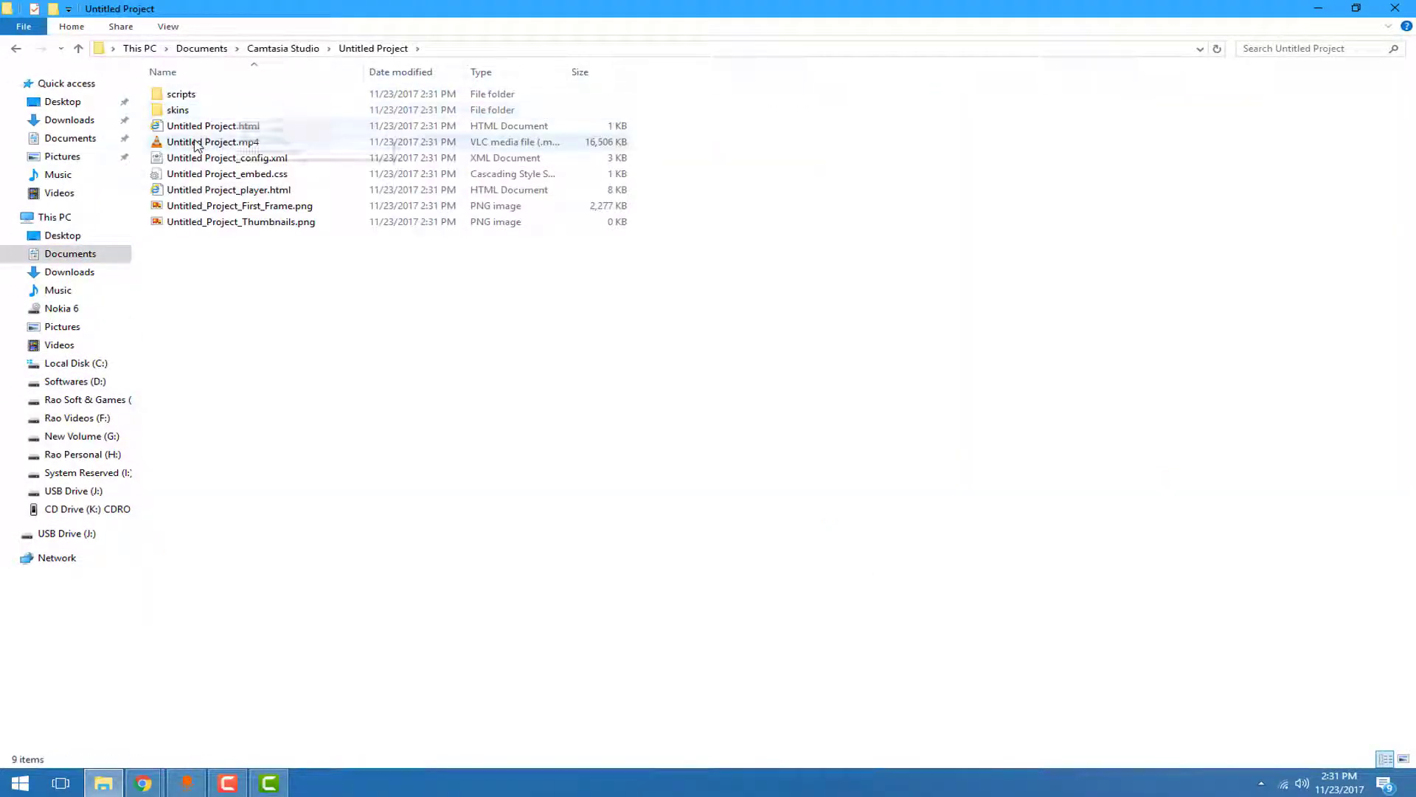
left_click(197, 143)
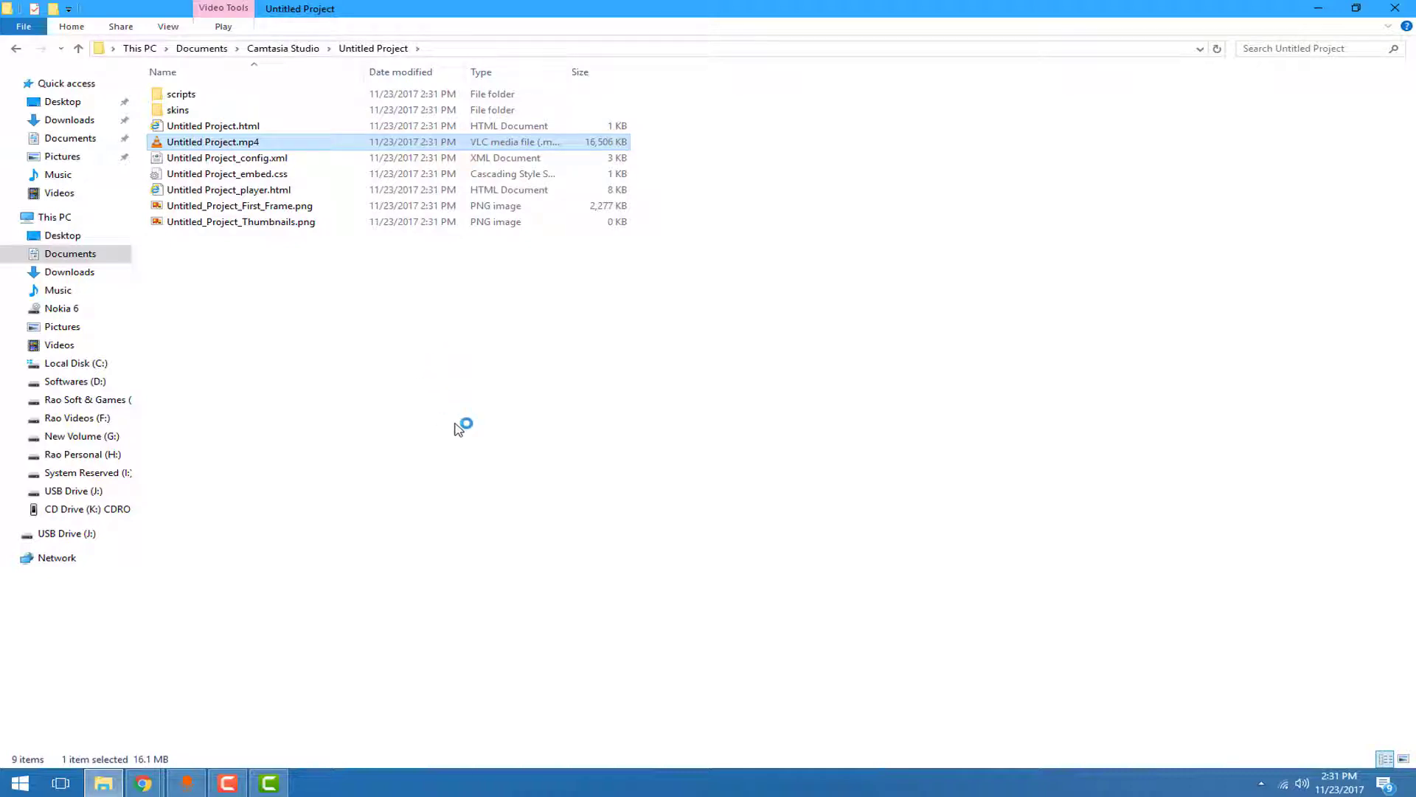